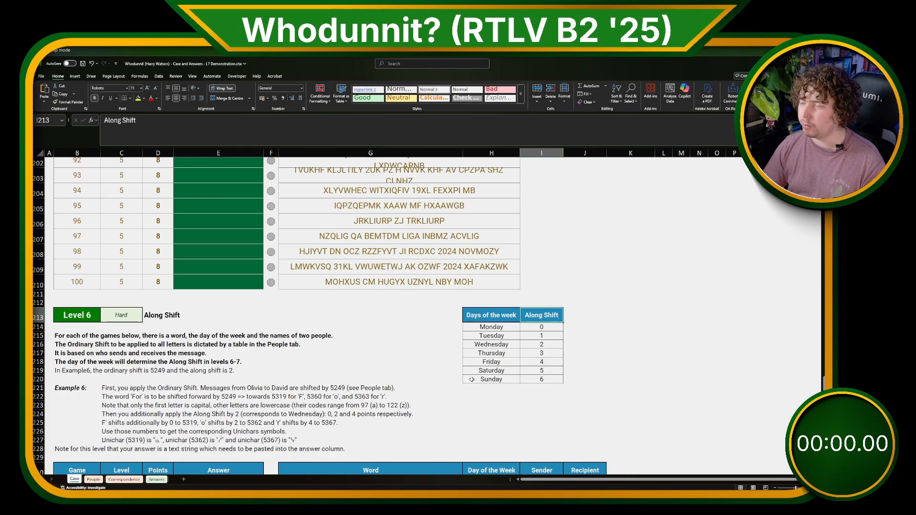
Review the Level 7 instructions, the shift table on the People sheet and the coded messages on the Correspondence sheet.
scroll(471, 379, "down", 2)
scroll(409, 389, "down", 15)
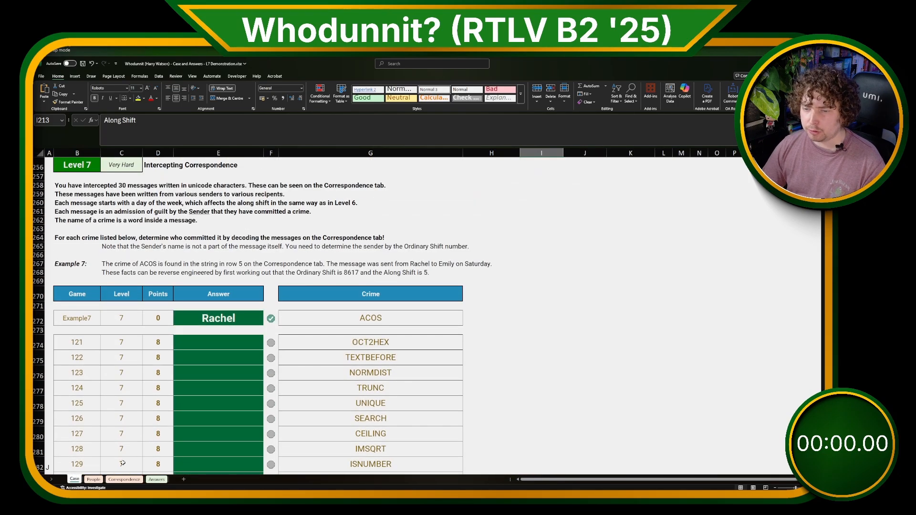
left_click(94, 480)
left_click_drag(133, 185, 743, 392)
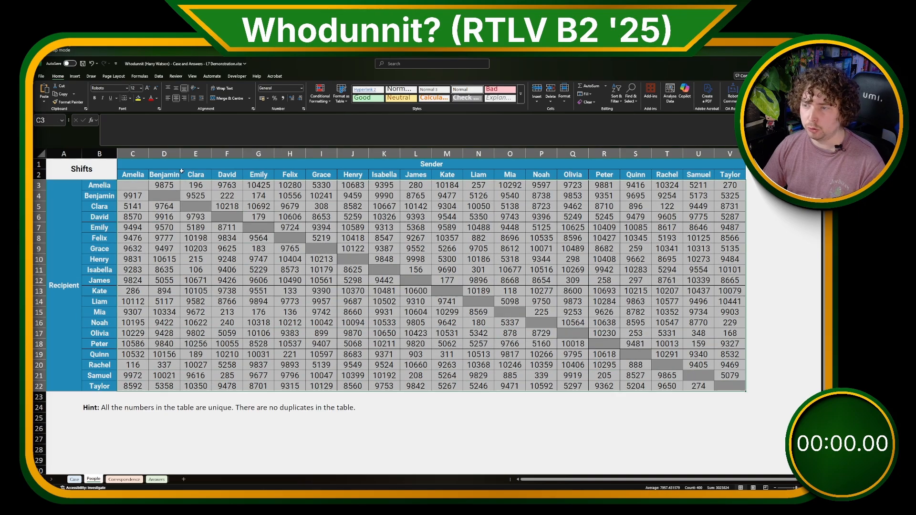
left_click(100, 204)
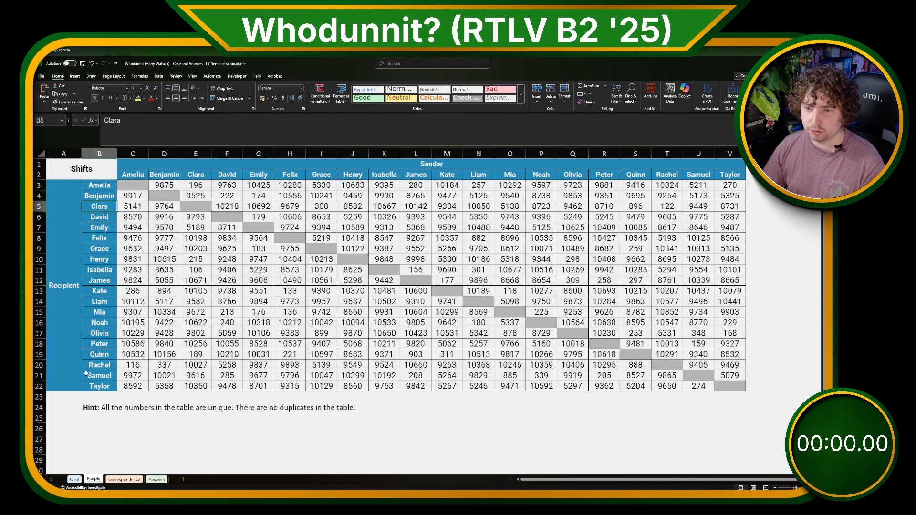
left_click(121, 480)
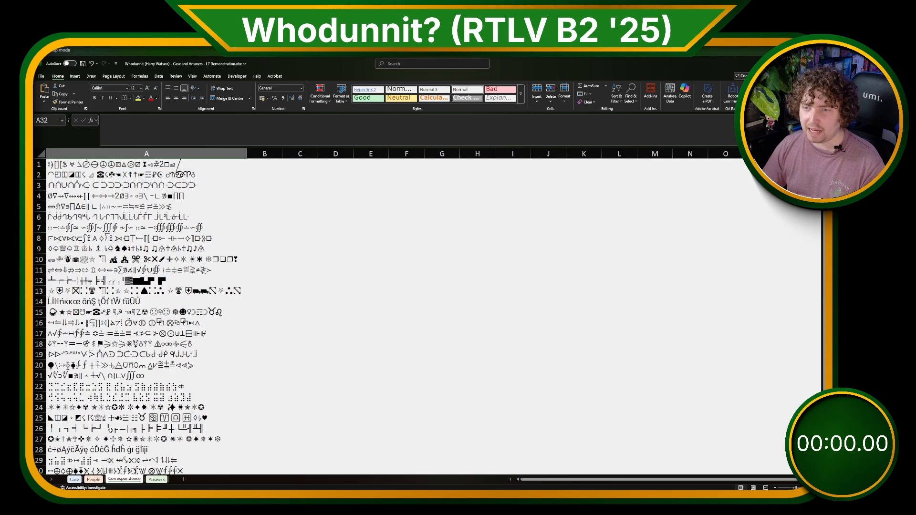
scroll(85, 375, "down", 3)
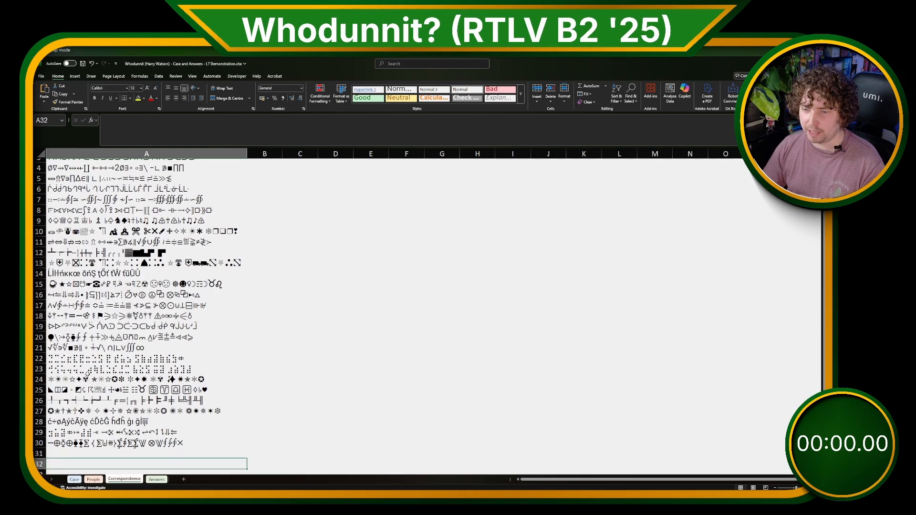
scroll(88, 372, "up", 3)
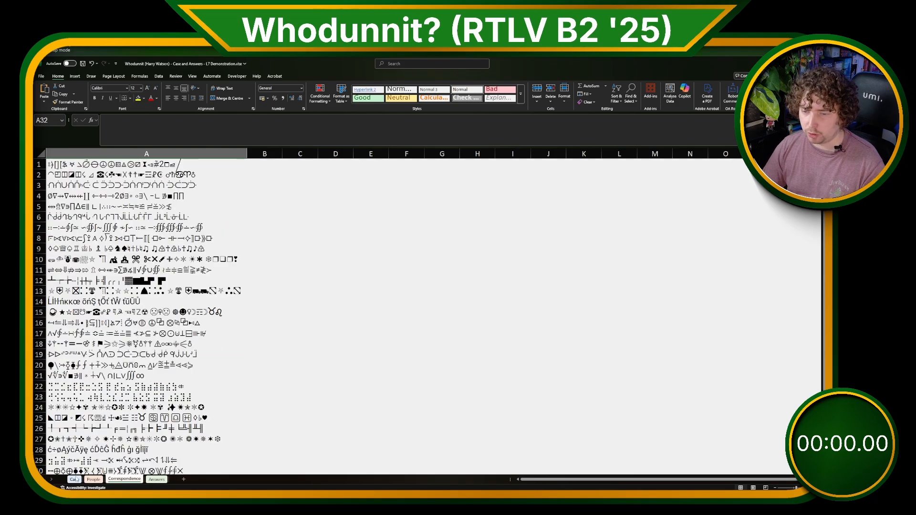
left_click(74, 479)
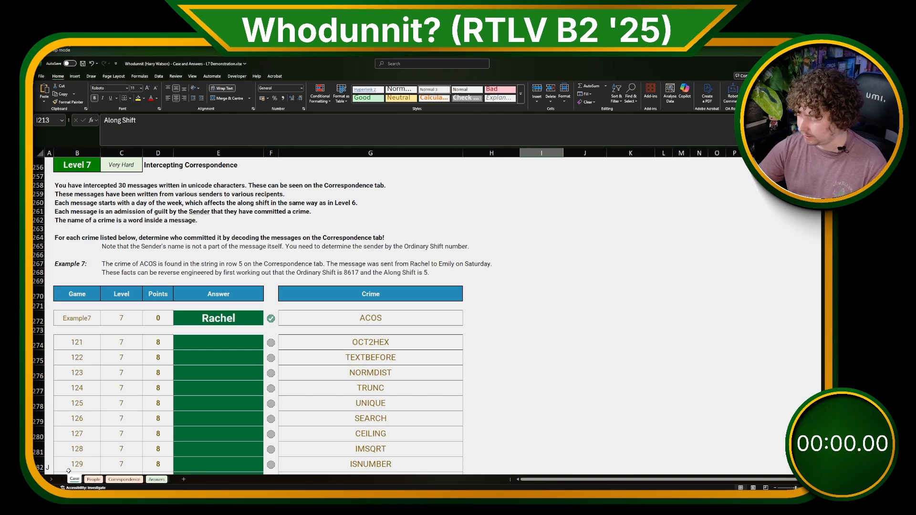
key("alt+shift+3")
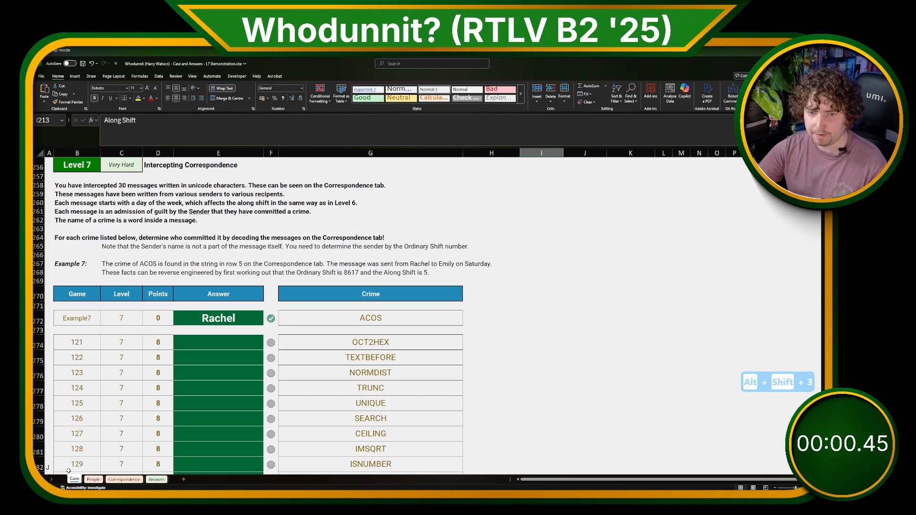
key("alt+shift+9")
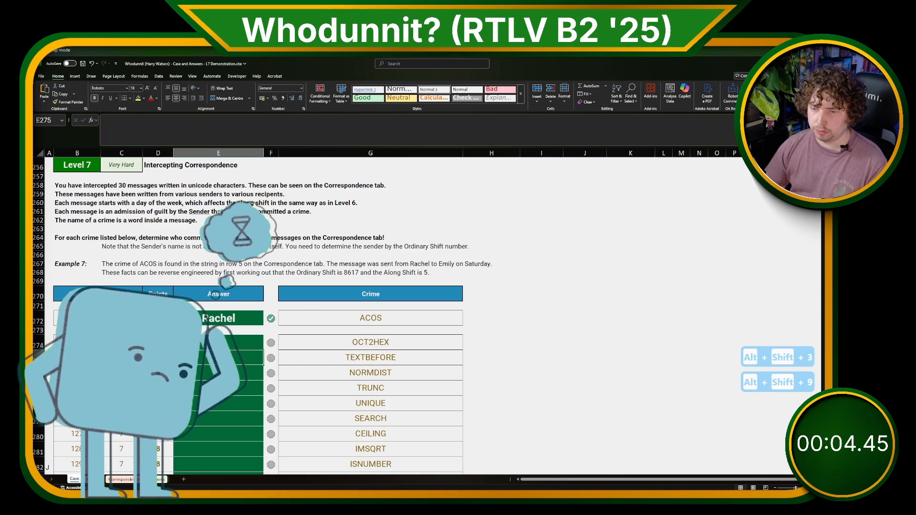
On the People sheet, list all sender-recipient pairs from B26 down with =TOCOL(C2:V2&"-"&B3:B22).
key("ctrl+Page_Down")
left_click(175, 395)
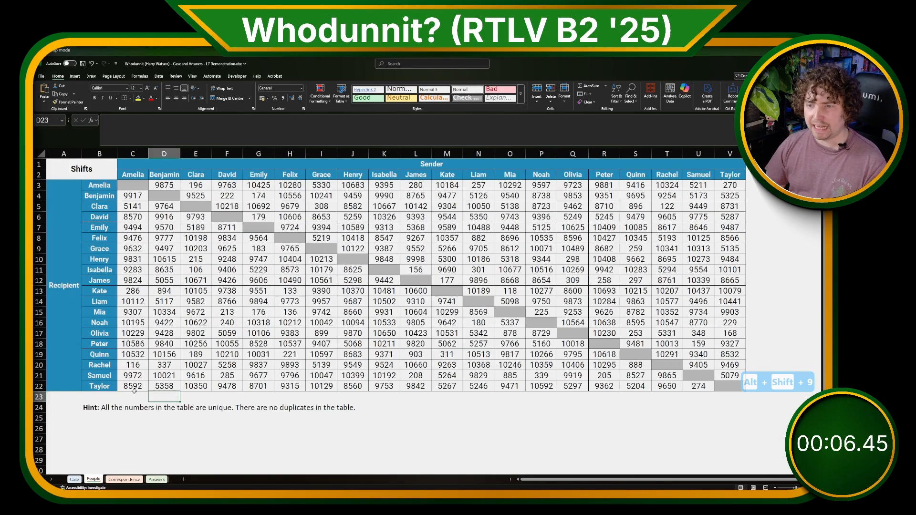
left_click(104, 430)
type("=TOCOL(")
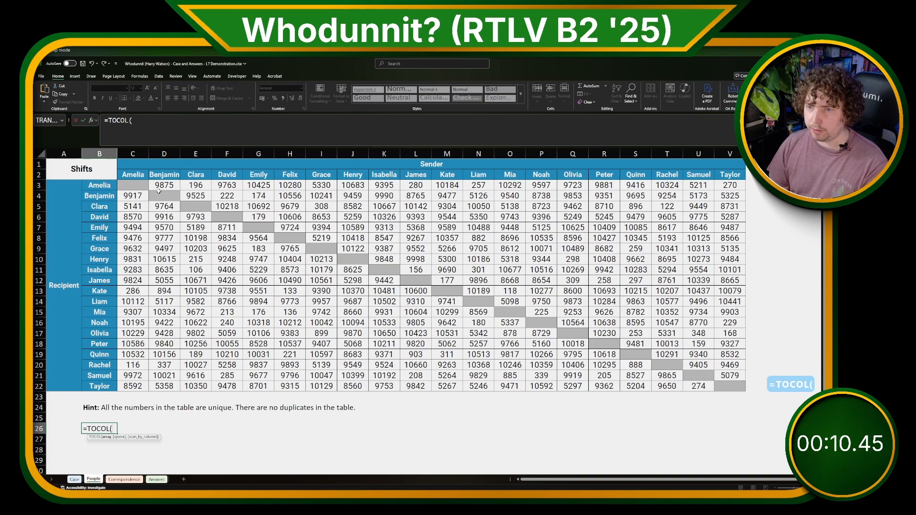
left_click_drag(136, 175, 734, 173)
type("&\"-\"&")
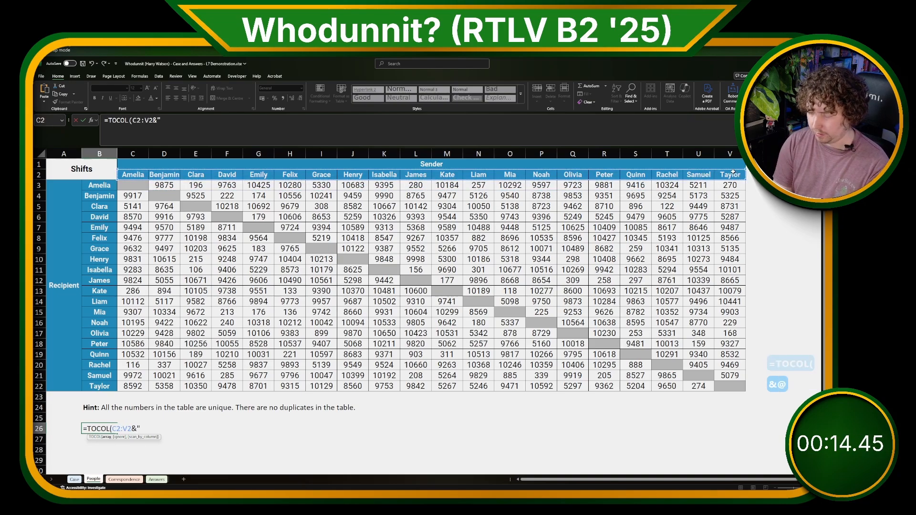
key("shift+BackSpace")
type("*")
key("shift+BackSpace")
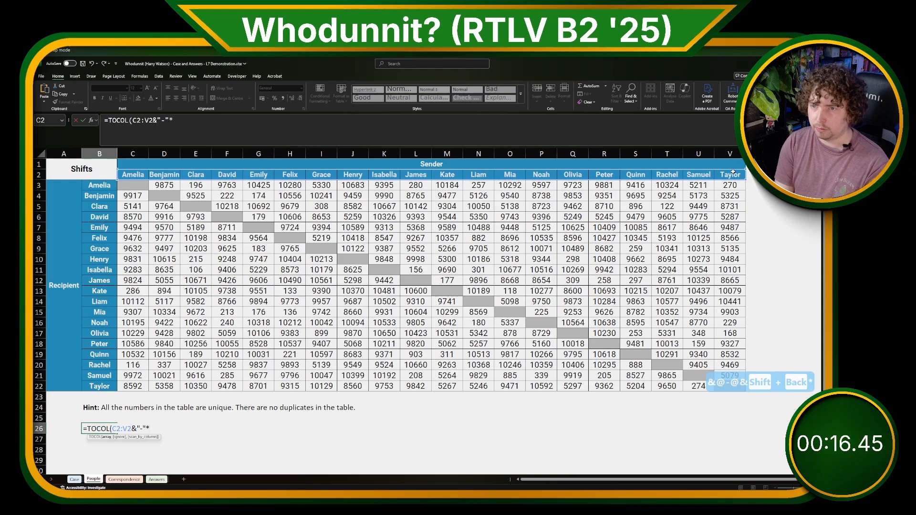
type("*&")
key("BackSpace")
key("BackSpace")
type("*")
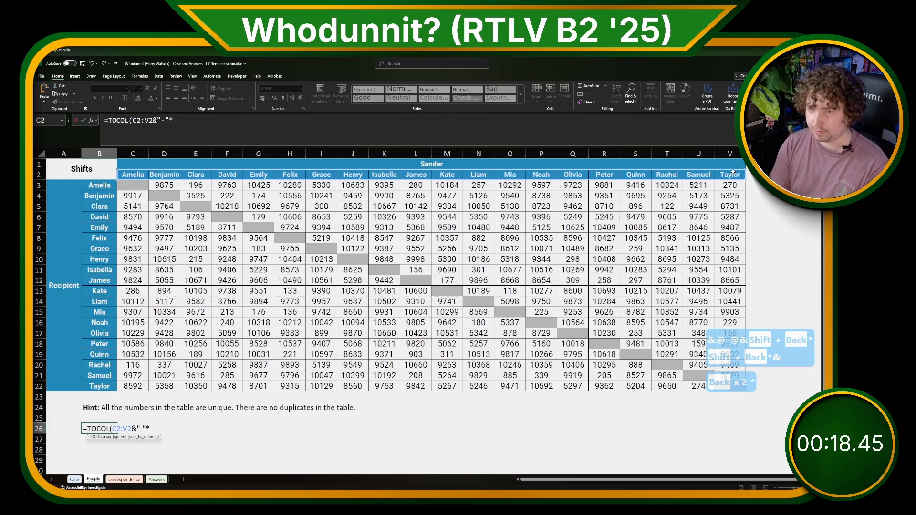
key("BackSpace")
type("&")
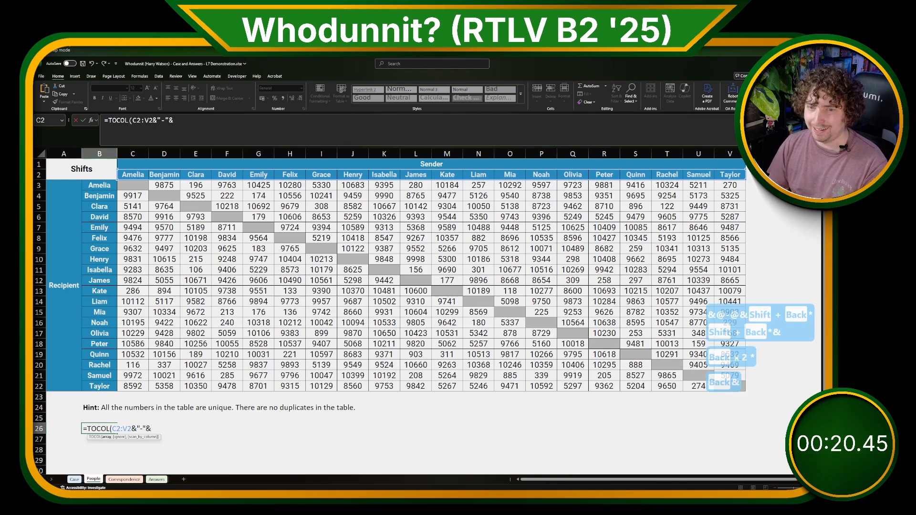
left_click_drag(112, 185, 114, 384)
key("Return")
Stack the matching shift numbers beside the pairs with =TOCOL(C3:V22) in C26.
key("Up")
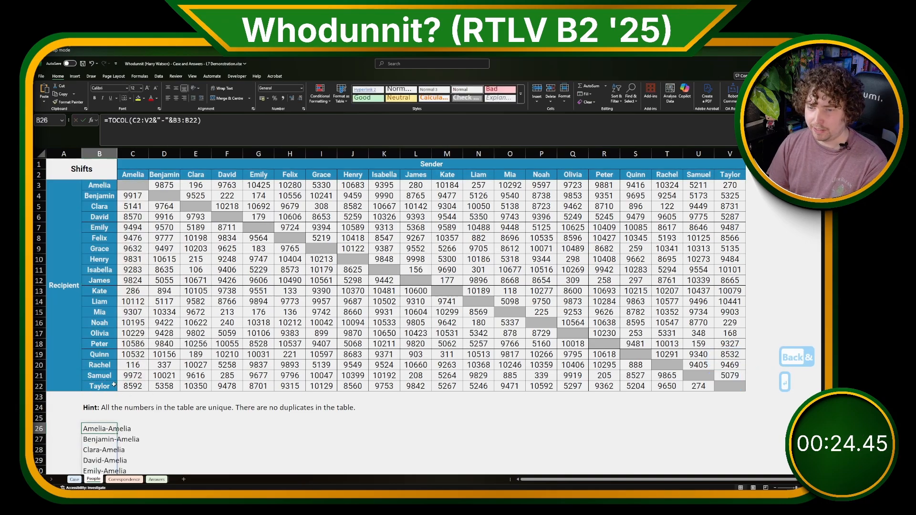
key("Right")
type("=TOCOL(")
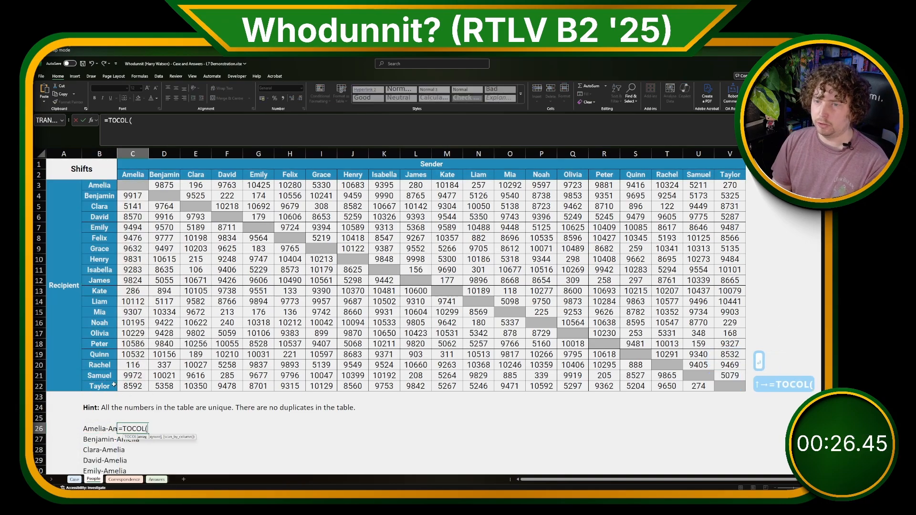
left_click(142, 187)
key("ctrl+shift+Down")
key("ctrl+shift+Right")
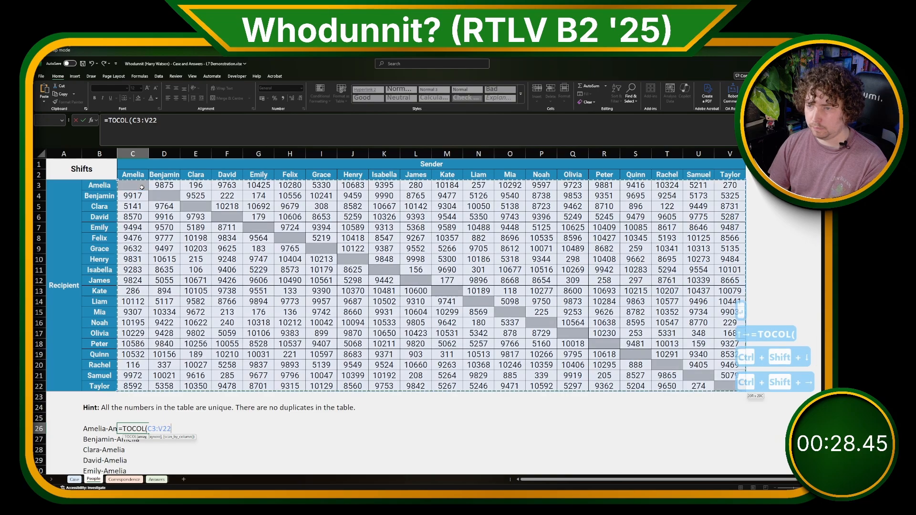
key("Return")
Drop the pairs with blank shifts using =FILTER(B26:C425,C26#<>"") in E26, and fit column E to its contents.
key("Up")
key("Left")
key("Right")
key("Right")
key("Right")
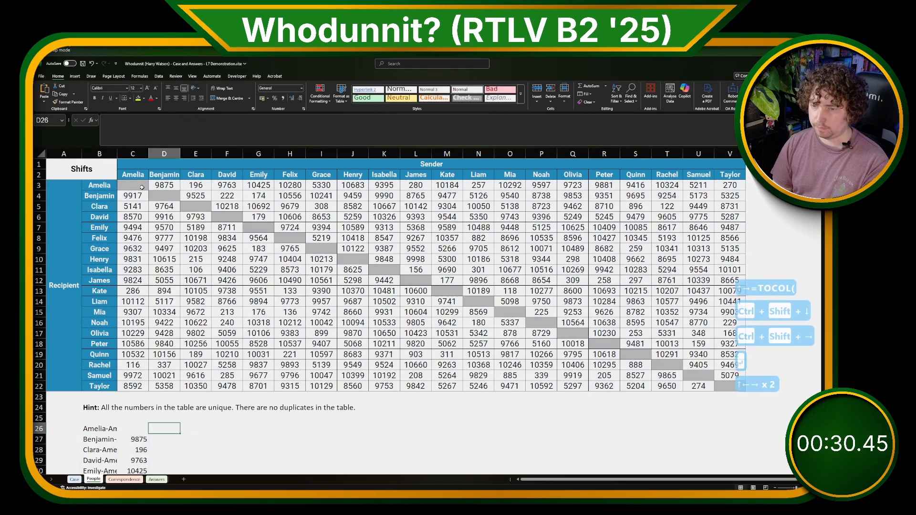
type("=FO")
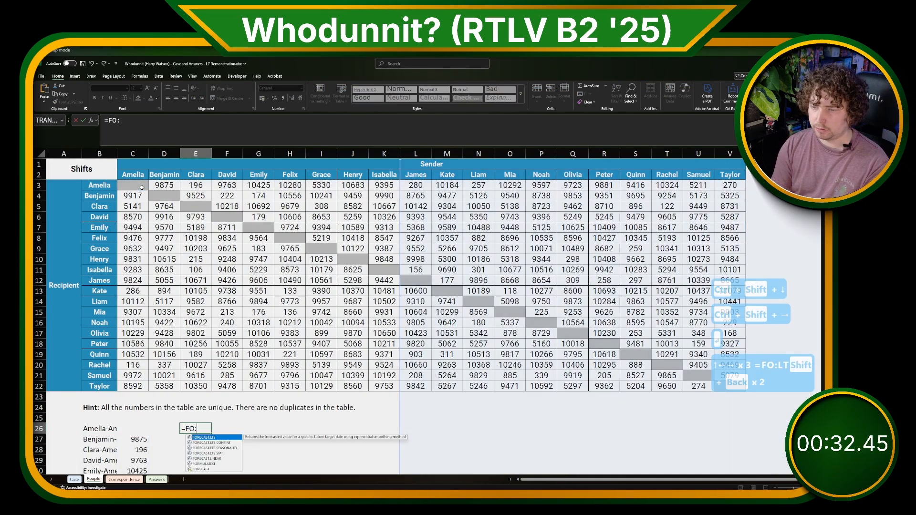
type(":LT")
key("BackSpace")
key("BackSpace")
key("BackSpace")
type("I")
key("BackSpace")
key("BackSpace")
type("ILTER(")
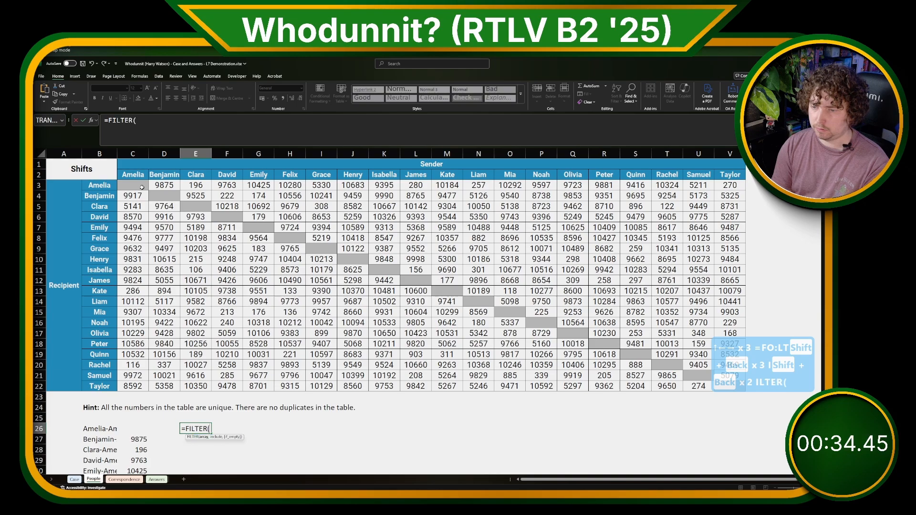
key("Left")
key("Left")
key("Left")
key("ctrl+shift+Down")
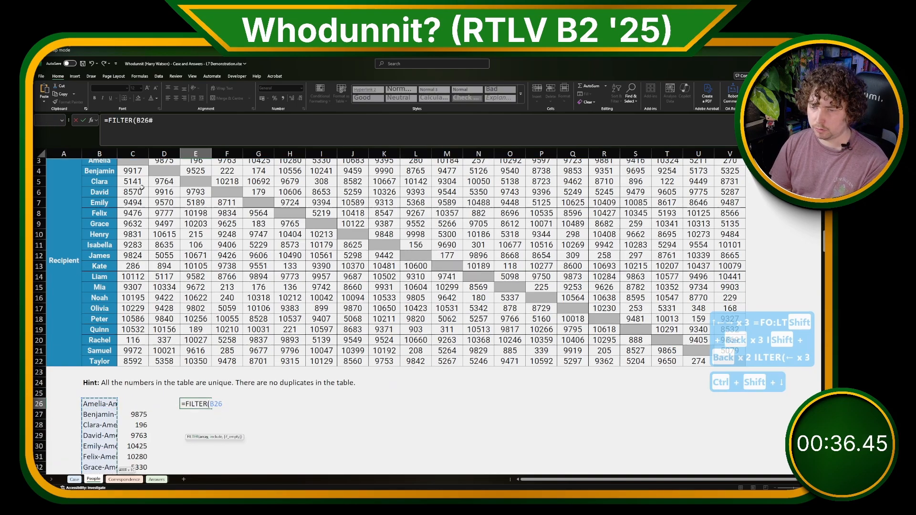
key("ctrl+shift+Right")
type(",")
key("Left")
key("Left")
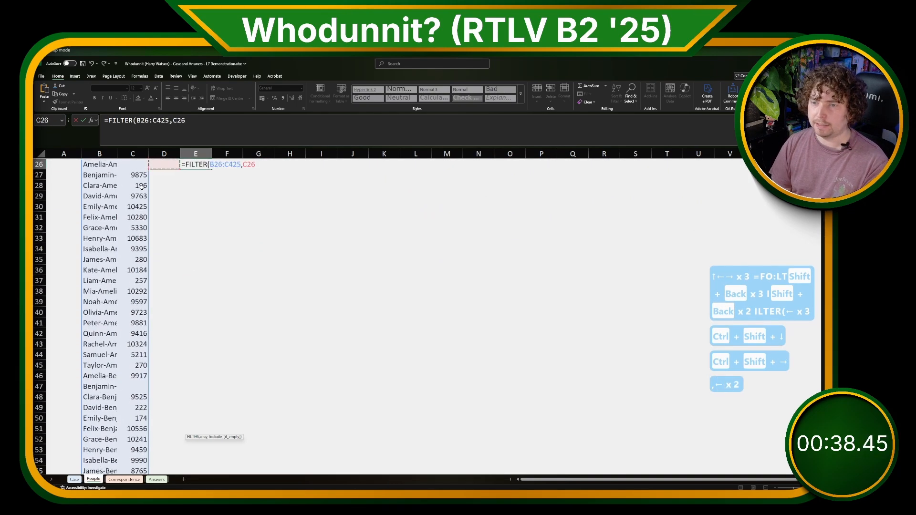
key("ctrl+shift+Down")
type(",")
key("BackSpace")
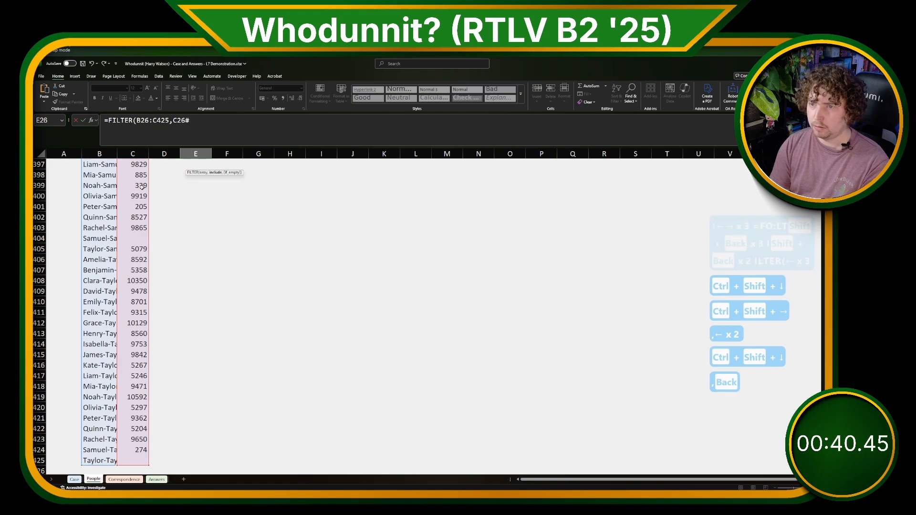
type("<>\"\")")
key("Return")
key("Up")
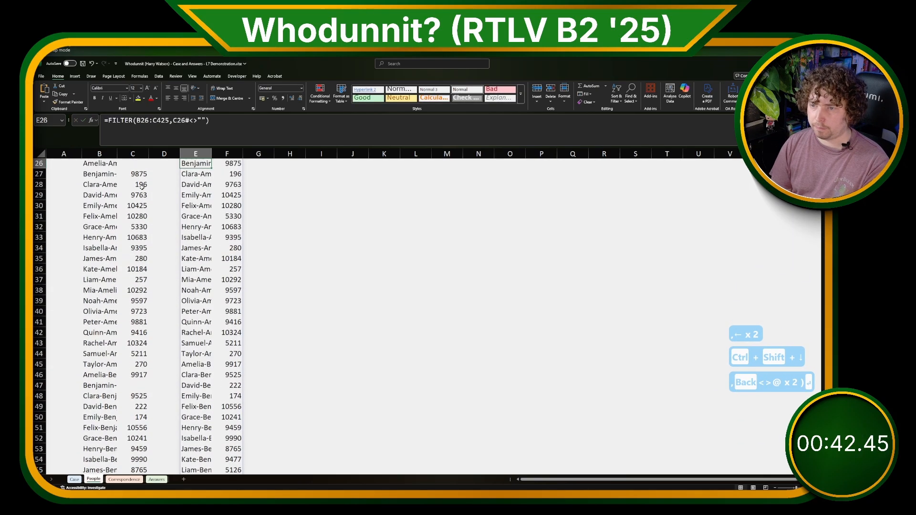
double_click(212, 154)
left_click_drag(244, 175, 254, 372)
Move the filtered pair and shift list from the People sheet to C1 of the Correspondence sheet.
left_click(198, 176)
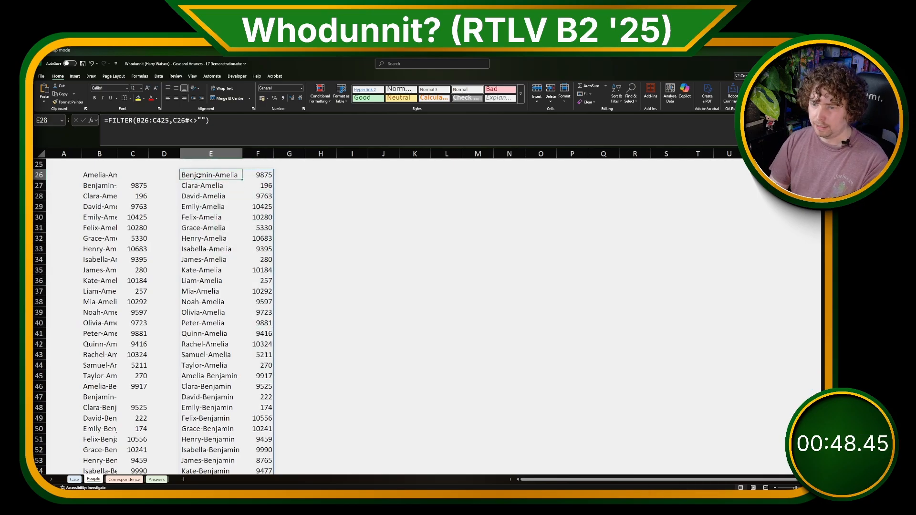
key("ctrl+shift+Down")
key("ctrl+shift+Right")
key("ctrl+x")
scroll(182, 276, "up", 20)
left_click(74, 480)
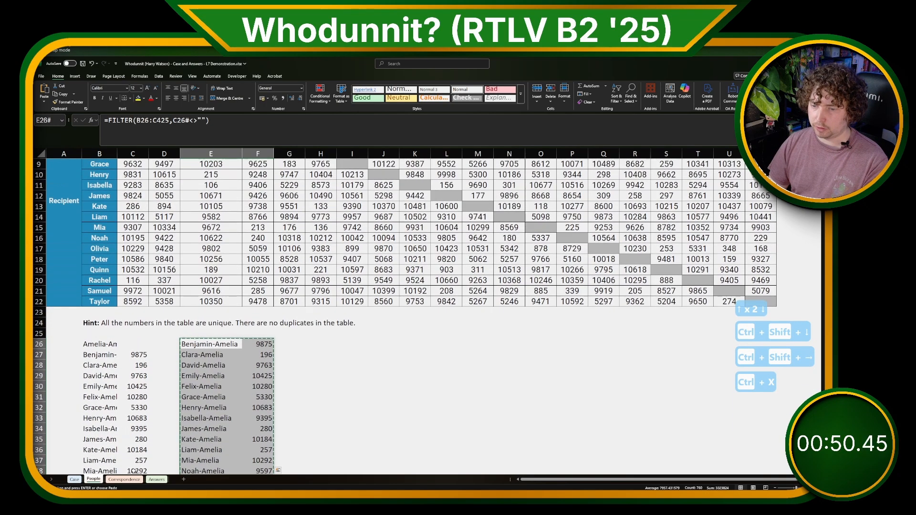
left_click(125, 479)
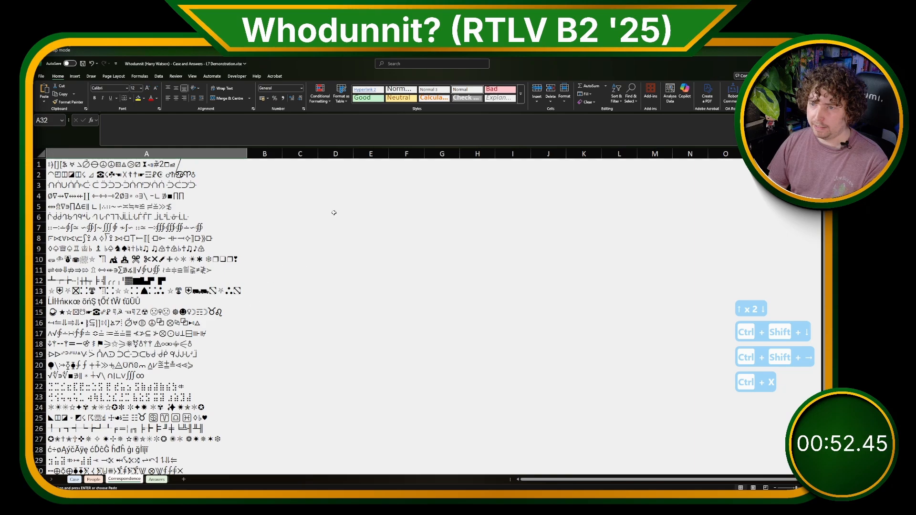
left_click(298, 165)
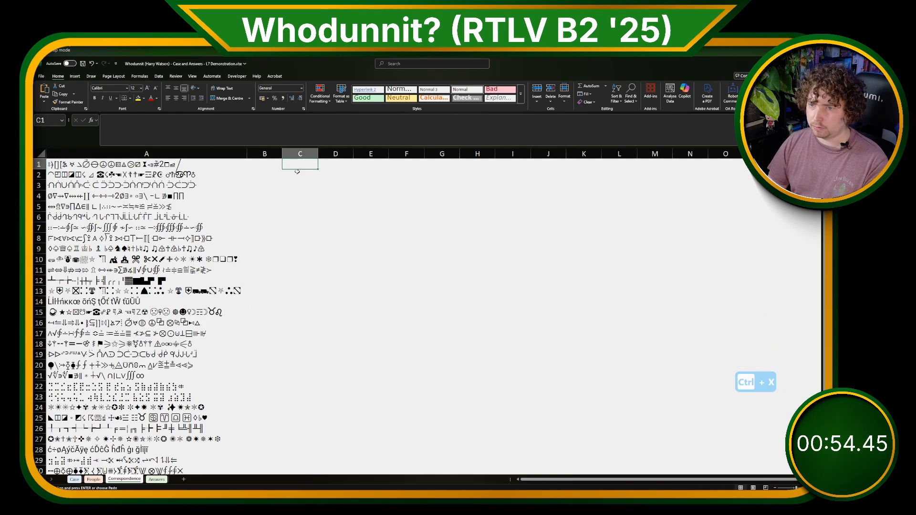
key("ctrl+v")
left_click(245, 260)
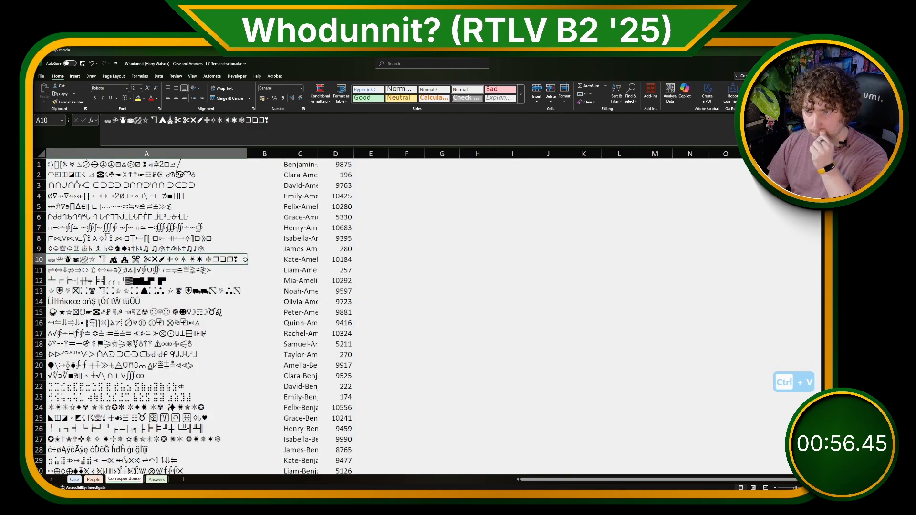
left_click(300, 165)
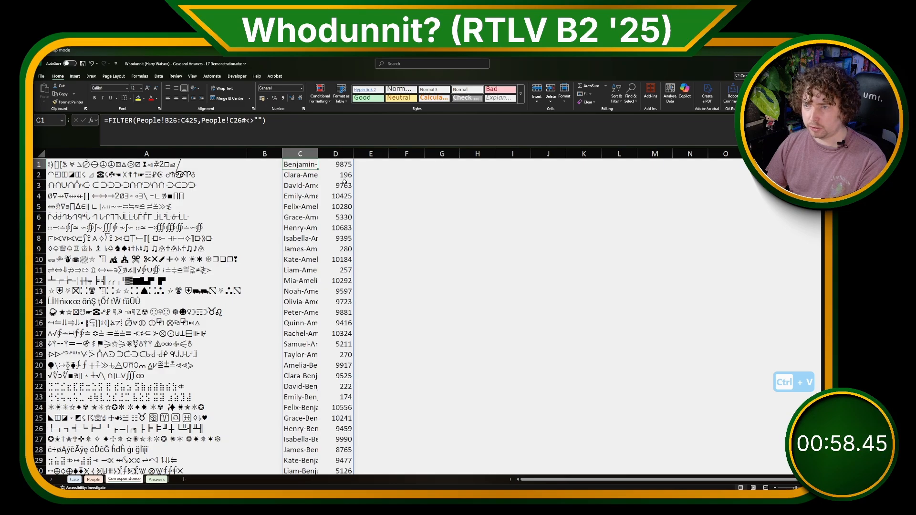
Insert a new row above the first coded message and enter the header "Message" in A1.
right_click(40, 165)
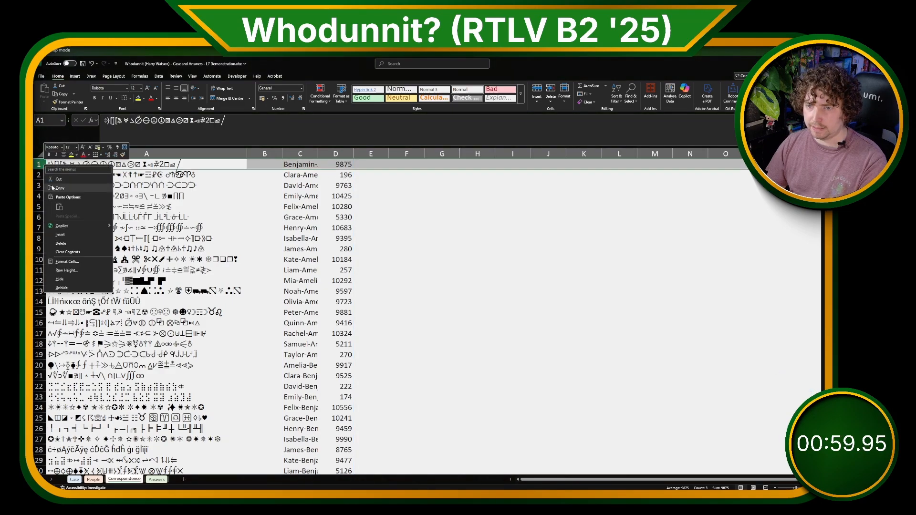
left_click(67, 227)
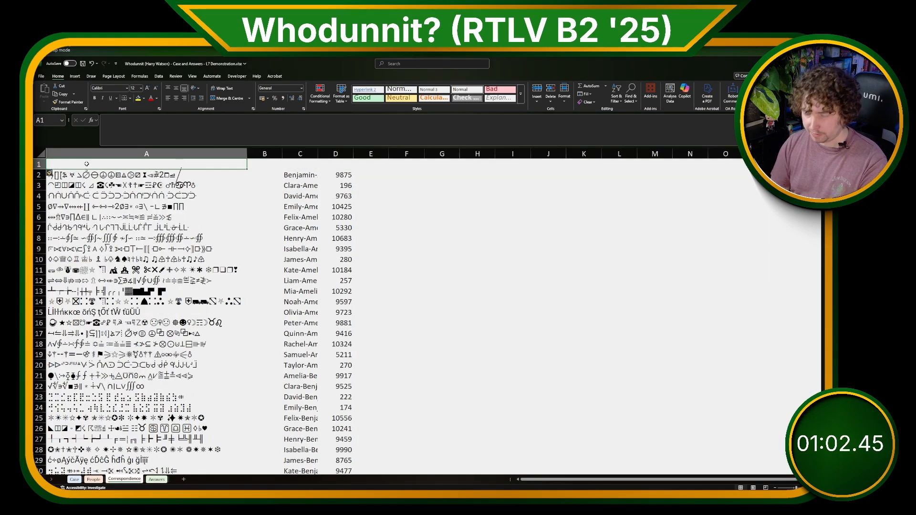
type("Co")
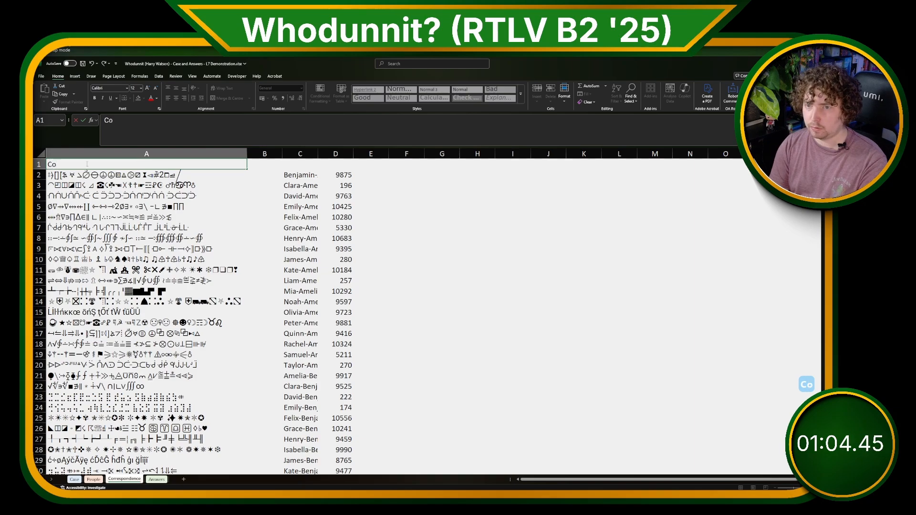
key("BackSpace")
key("BackSpace")
type("Message")
key("Tab")
key("Tab")
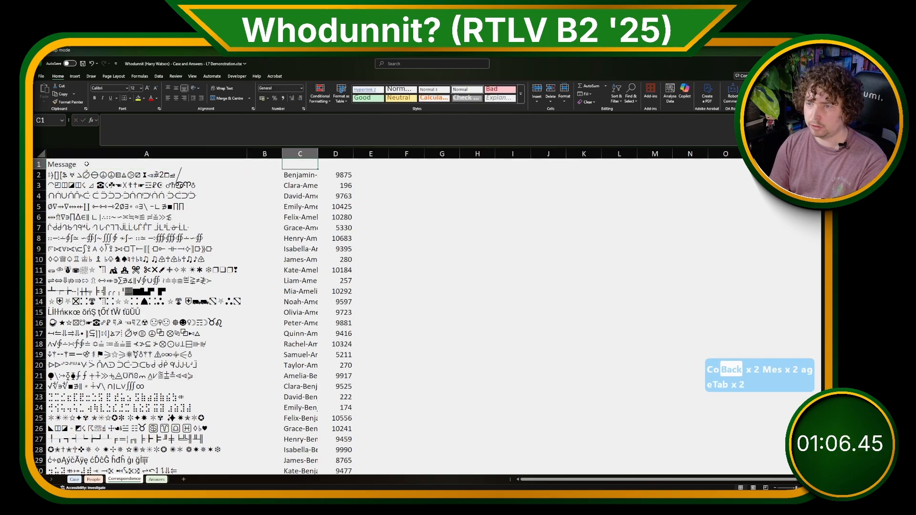
Enter the headers "Sender-Receiver" in C1, "OffsetCode" in D1 and "Sender" in B1.
type("Sender-Re")
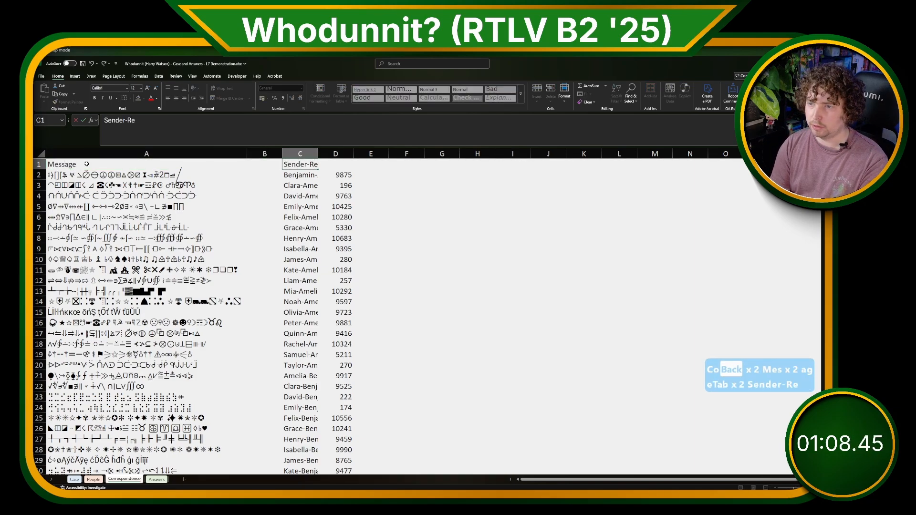
type("ceiver")
key("Tab")
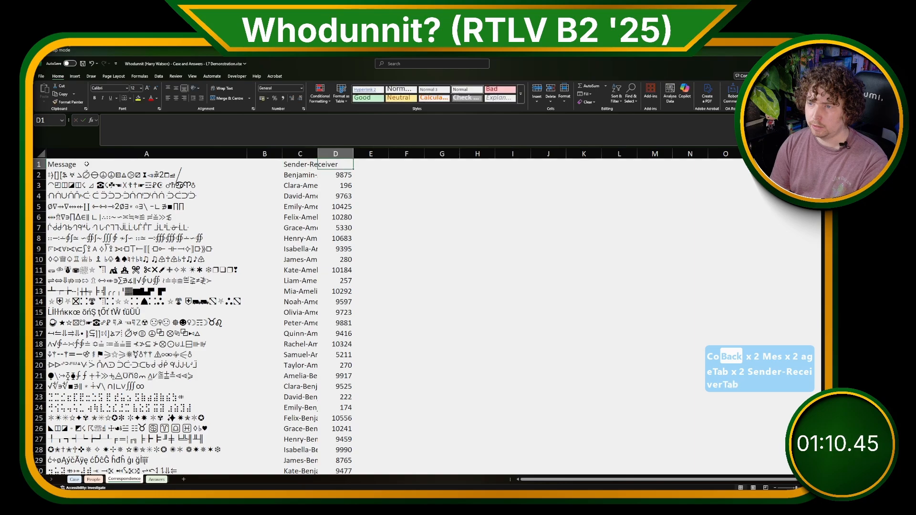
type("Cod")
key("BackSpace")
key("BackSpace")
type("Offse")
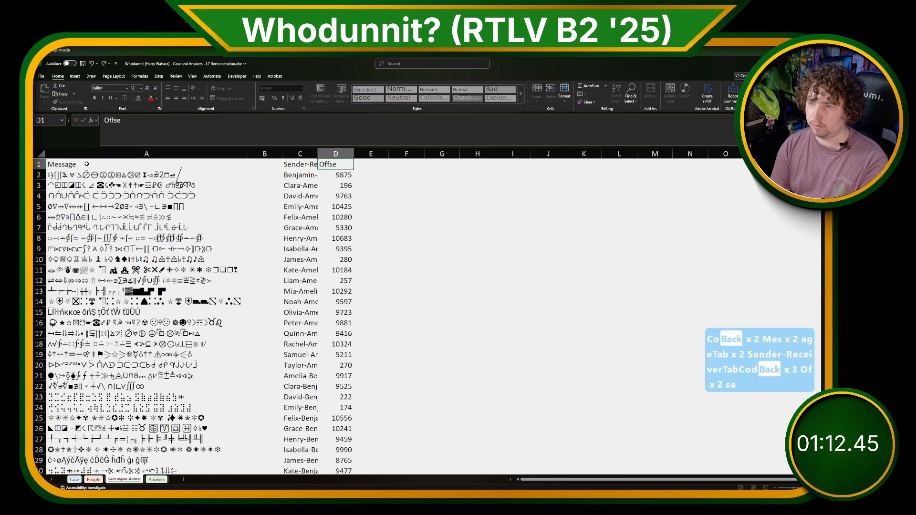
type("tCode")
key("Left")
key("Left")
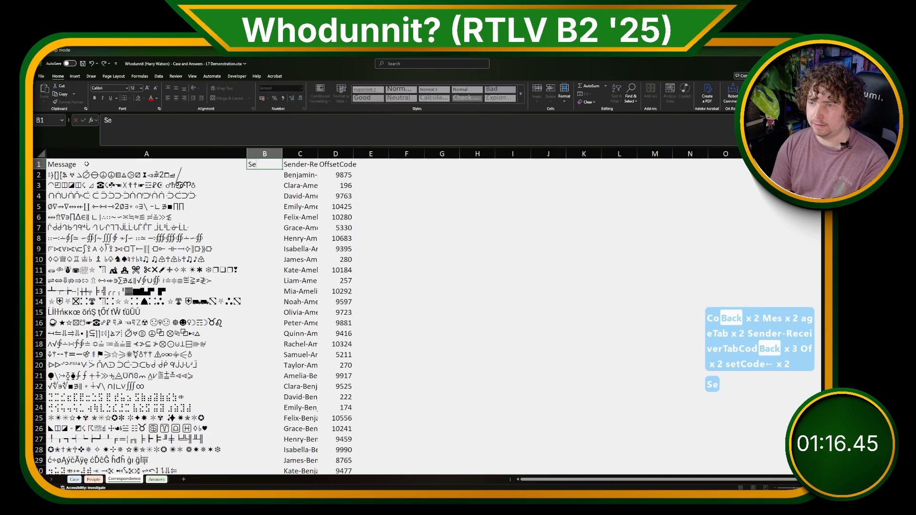
type("Sender")
key("Return")
Extract the sender from each pair with =TEXTBEFORE(INDEX(C2#,,1),"-") in B2.
type("=TEXTBEFORE(")
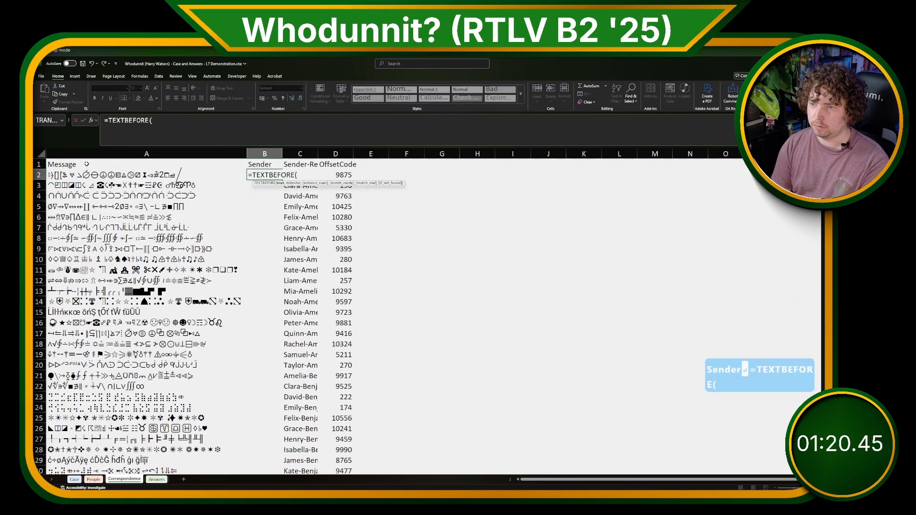
type("INDEX(")
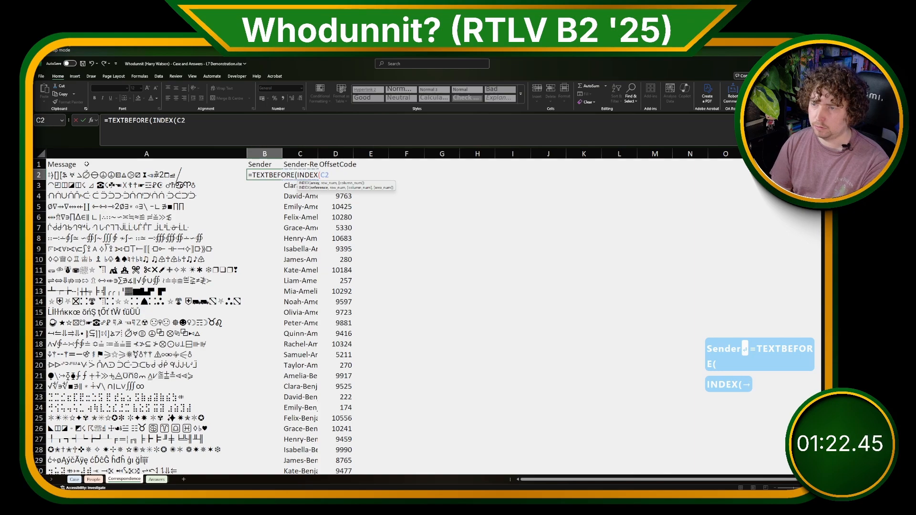
key("Right")
type(",.,")
key("BackSpace")
key("BackSpace")
type(",1")
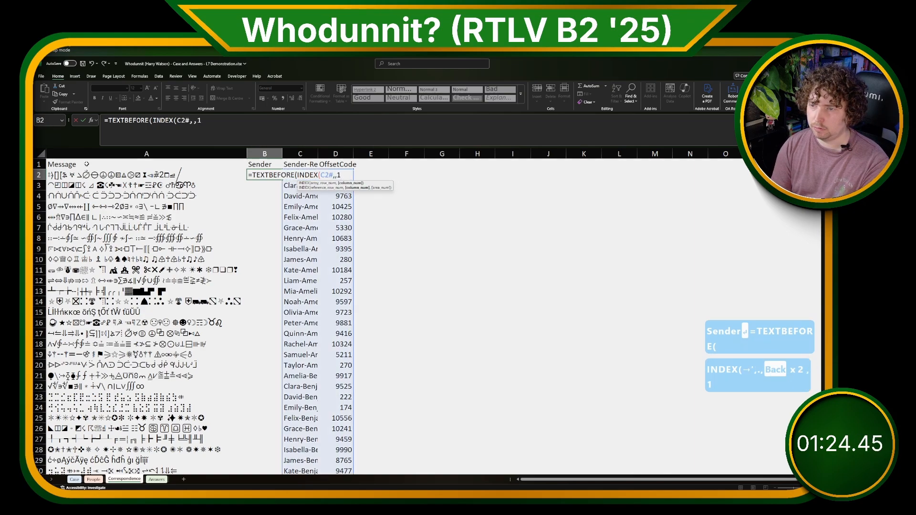
type("),\"-")
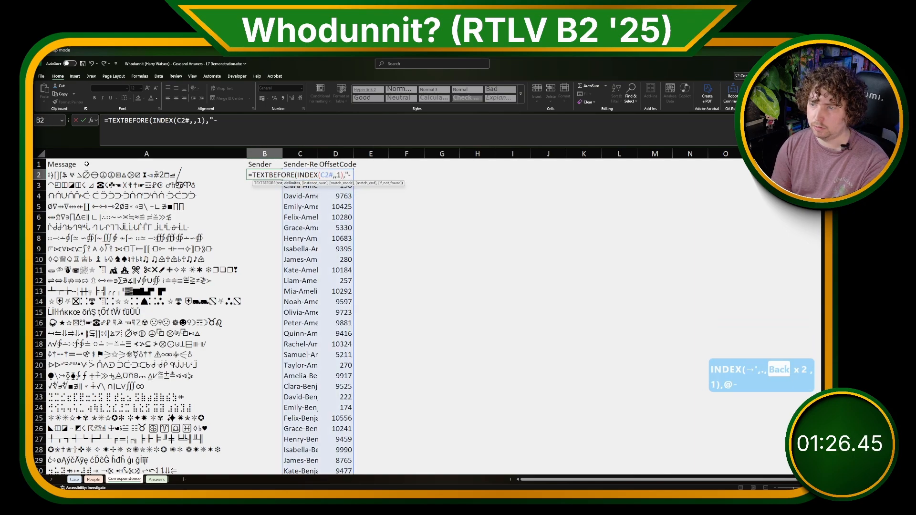
type("\")")
key("Return")
key("Up")
key("Right")
key("Right")
key("Right")
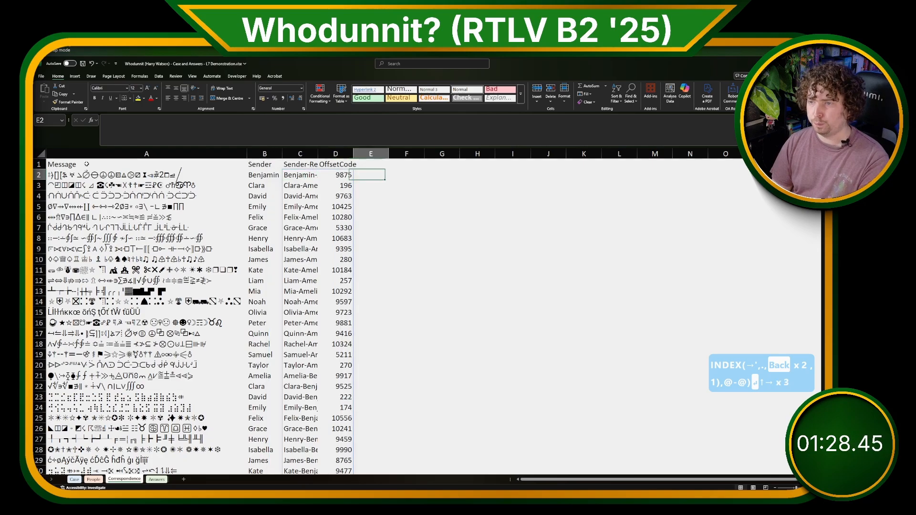
Copy the Days of the week and Along Shift table from the Case sheet to K1 of the Correspondence sheet, and fit column K to its contents.
left_click(74, 479)
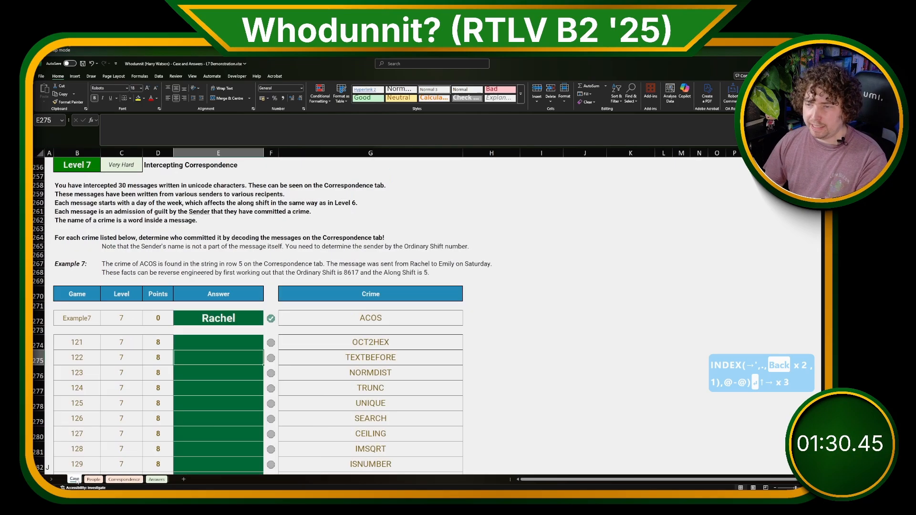
scroll(302, 359, "up", 10)
left_click_drag(492, 234, 544, 299)
key("ctrl+c")
left_click(124, 479)
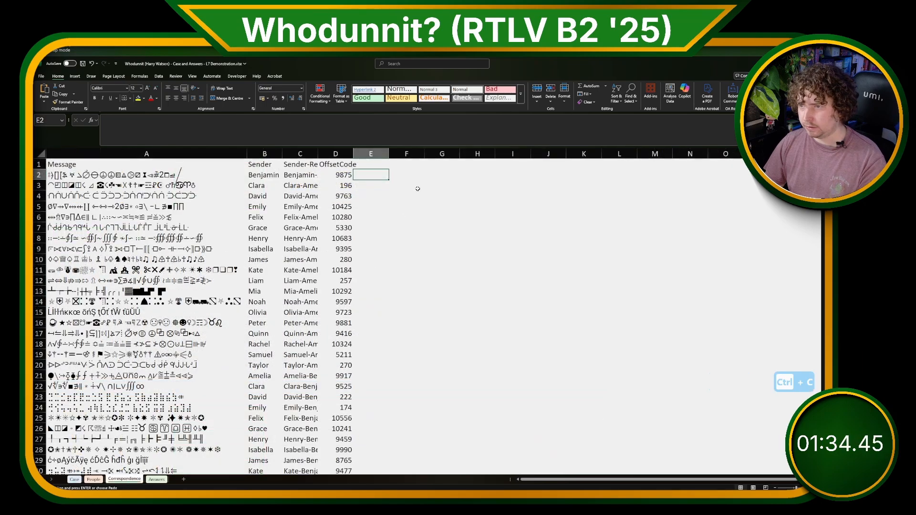
left_click(584, 154)
left_click(576, 164)
key("ctrl+v")
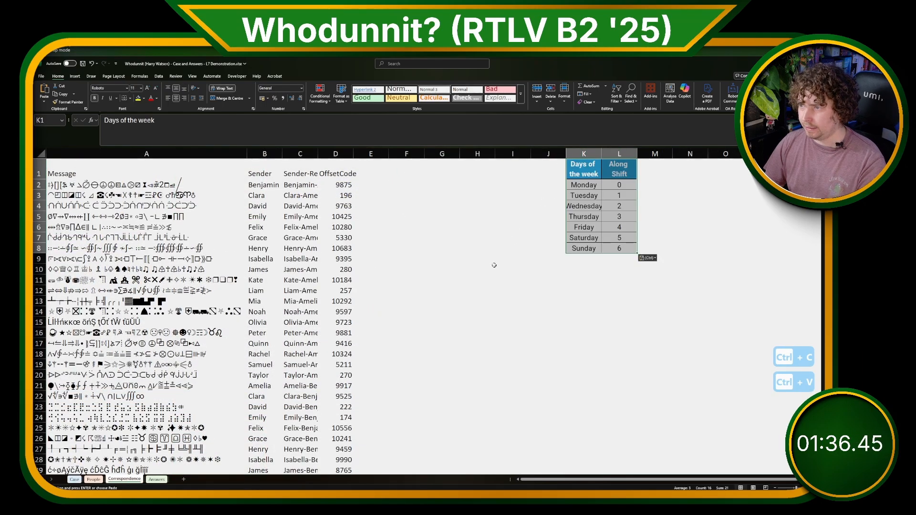
left_click(494, 265)
scroll(534, 234, "down", 1)
scroll(573, 203, "up", 1)
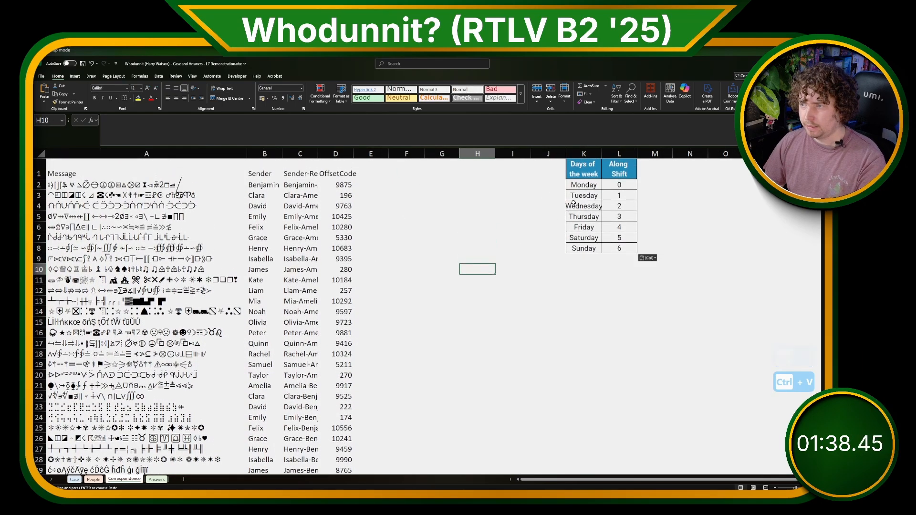
double_click(600, 152)
Read the Level 6 and Level 7 rules on the Case sheet about how the weekday determines the along shift.
left_click(74, 479)
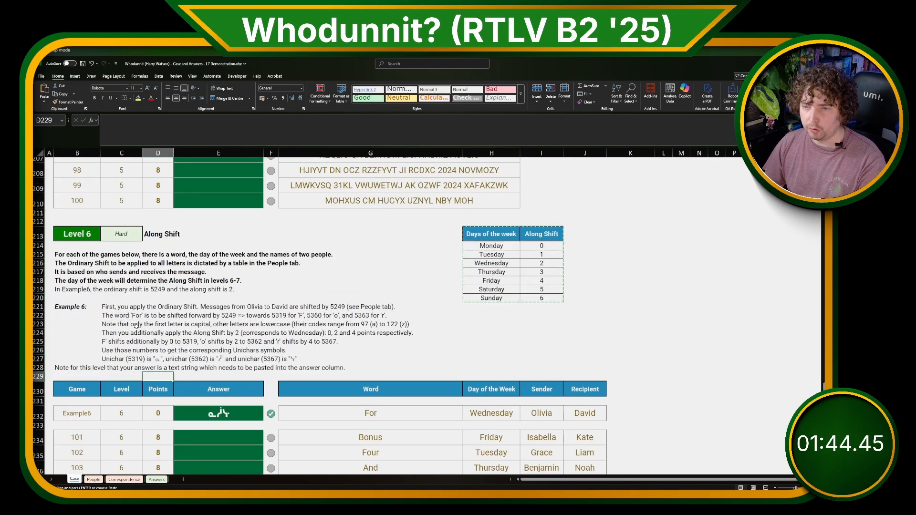
left_click(217, 254)
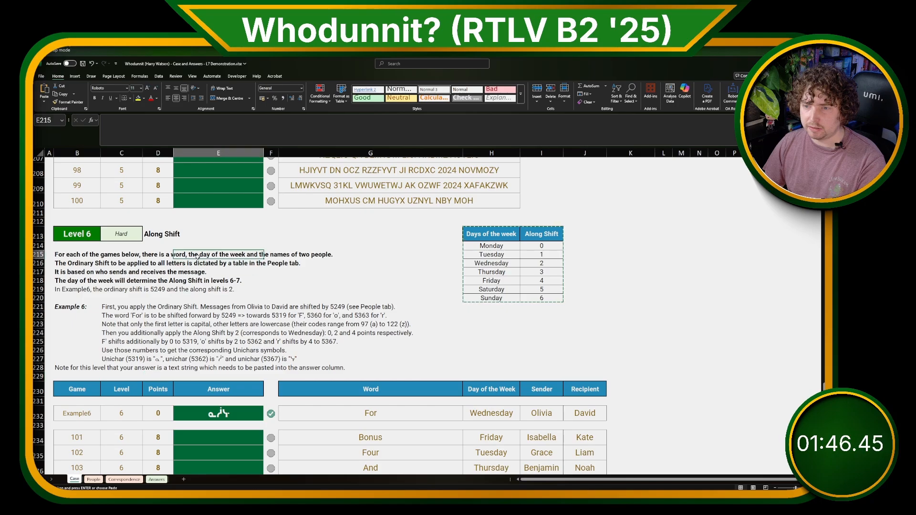
key("Right")
key("Right")
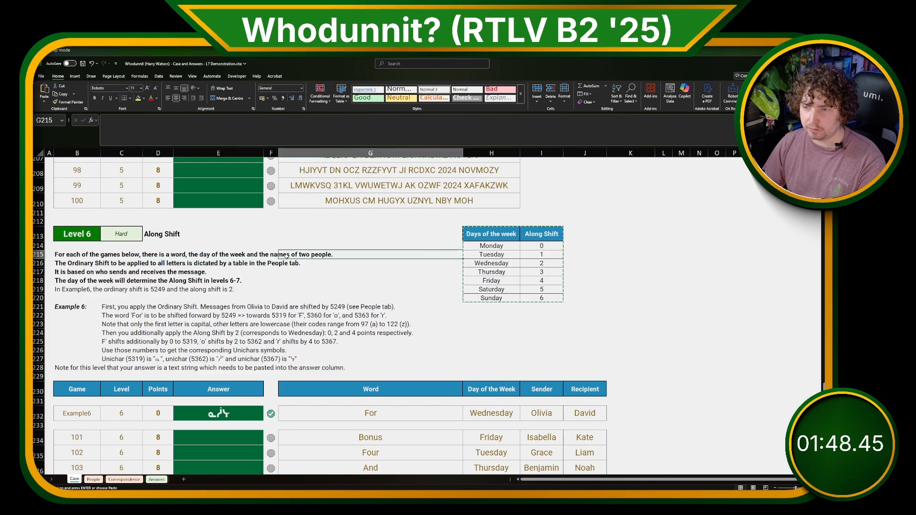
scroll(236, 324, "down", 15)
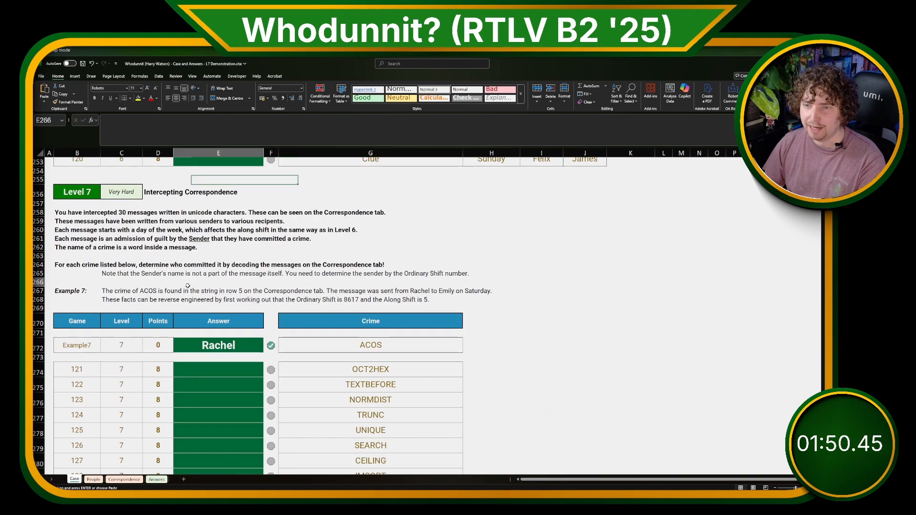
left_click(191, 282)
left_click(61, 230)
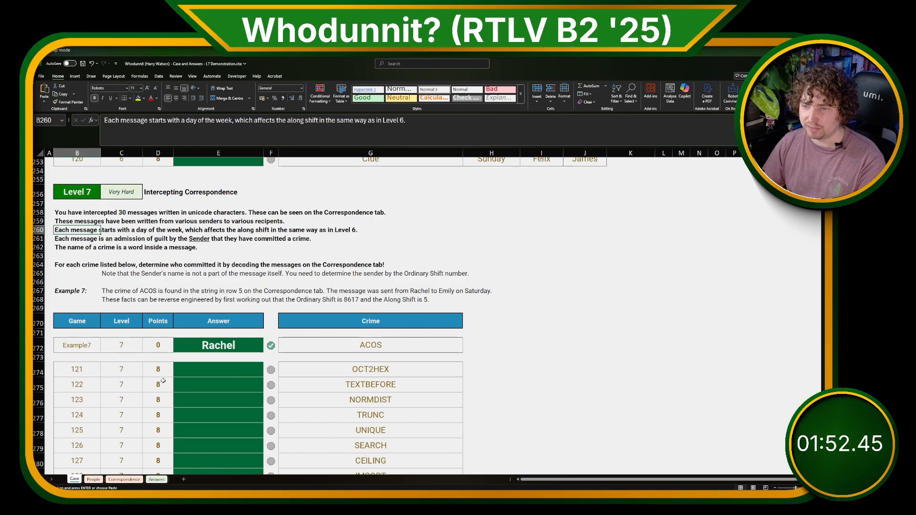
Look through the full list of coded messages in column A of the Correspondence sheet.
left_click(128, 481)
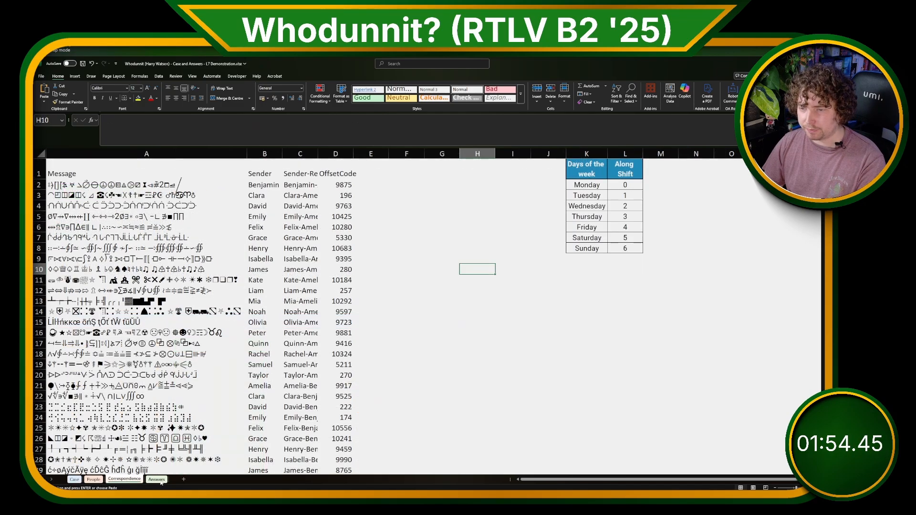
left_click(370, 173)
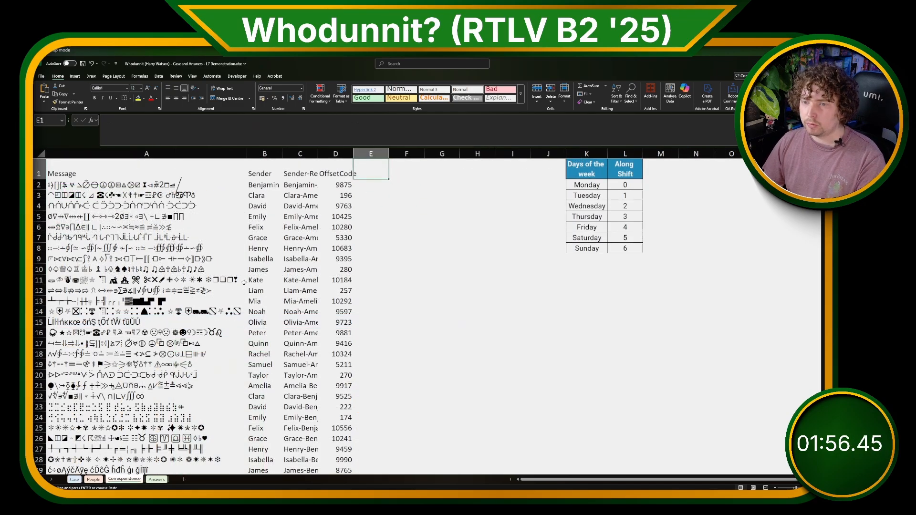
scroll(244, 282, "down", 2)
scroll(244, 283, "down", 18)
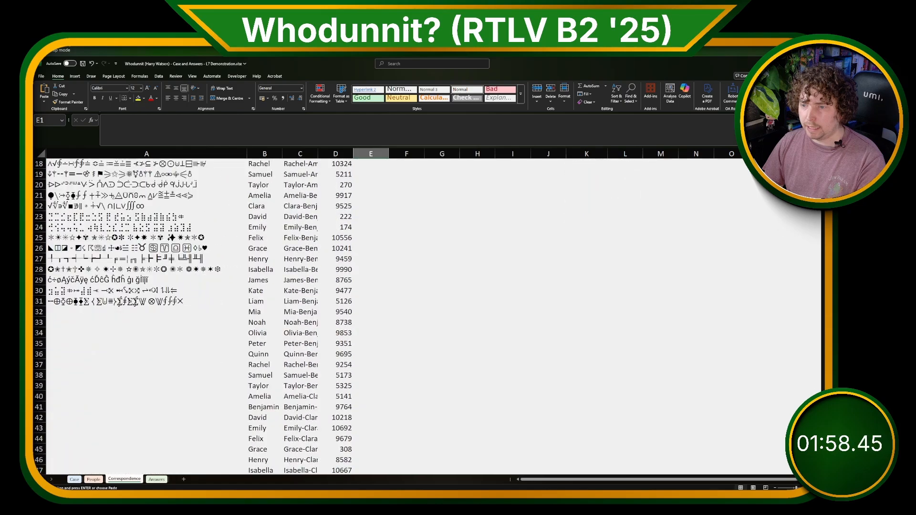
scroll(162, 298, "up", 19)
scroll(407, 275, "down", 2)
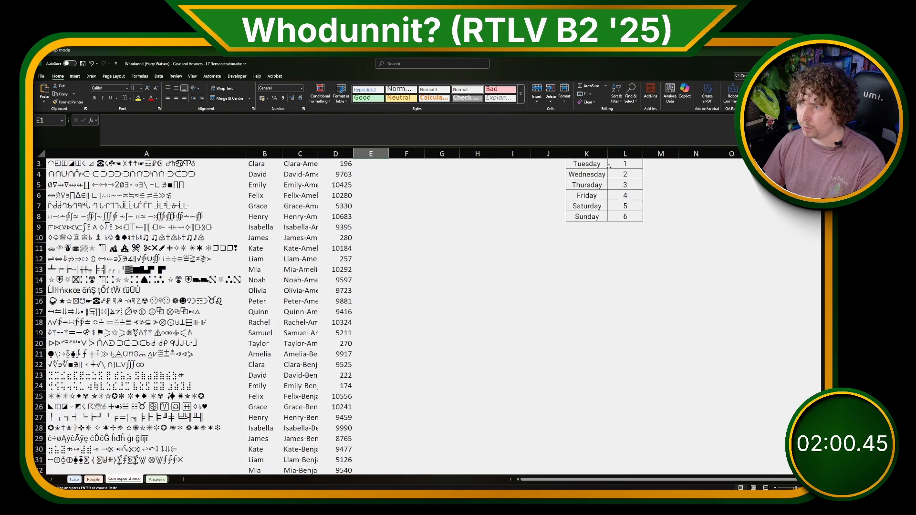
scroll(408, 275, "up", 2)
Extract the first letter of every weekday with =LEFT(K2:K8) in J2.
left_click(558, 184)
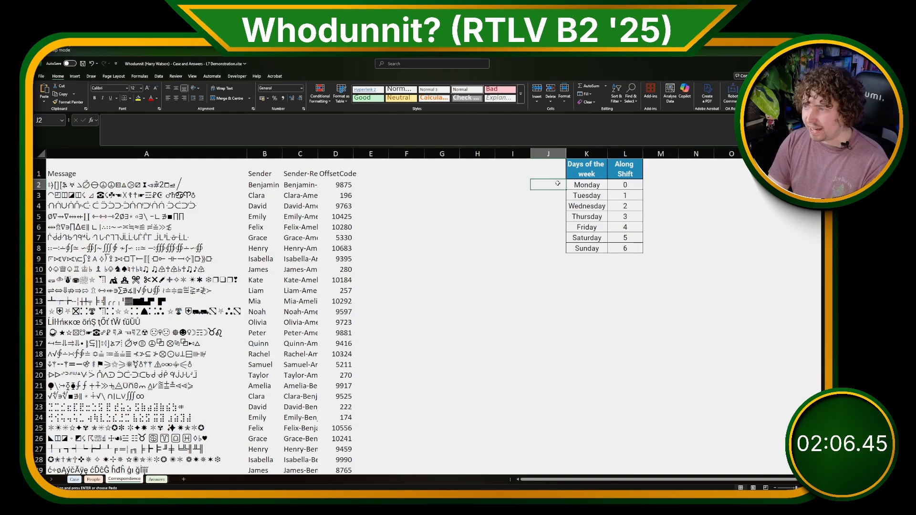
type("=LEFT(")
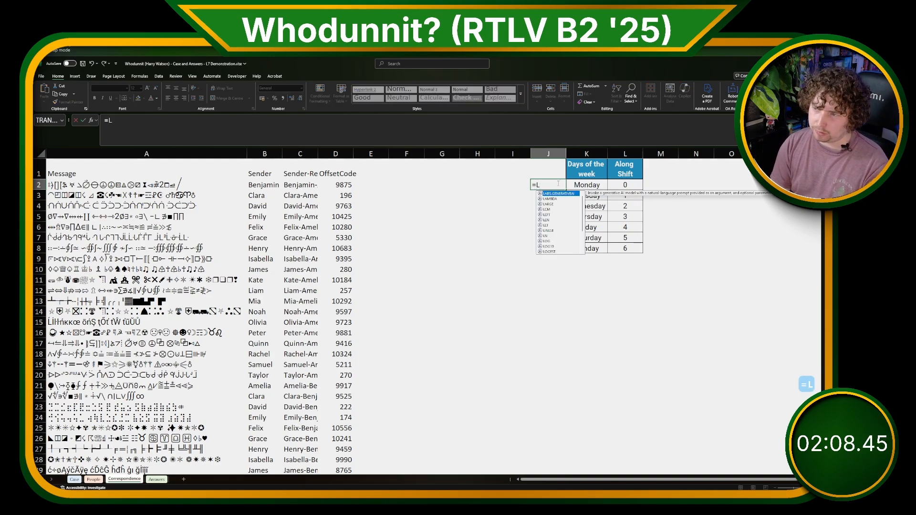
key("Right")
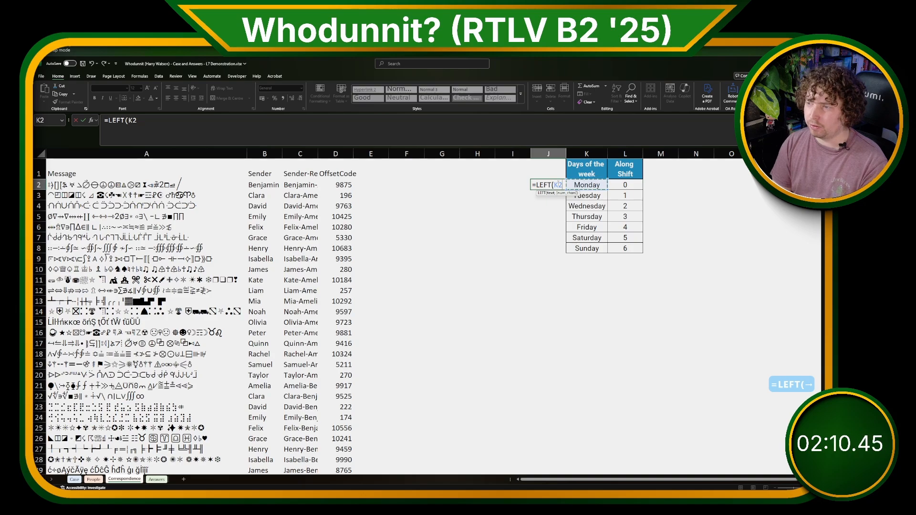
key("ctrl+shift+Down")
key("ctrl+shift+Right")
key("ctrl+shift+Left")
key("Return")
key("Up")
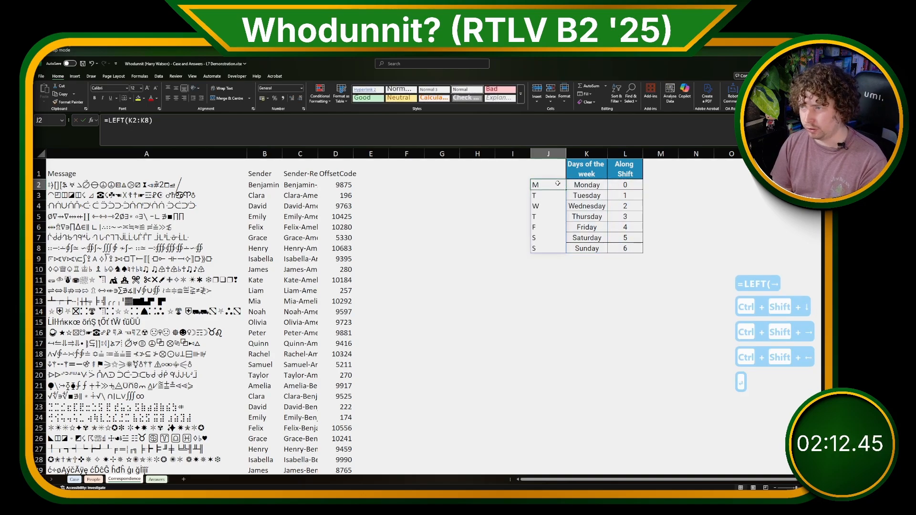
Calculate the length of every weekday name with =LEN(K2:K8) in I2.
key("Left")
type("=LEN(")
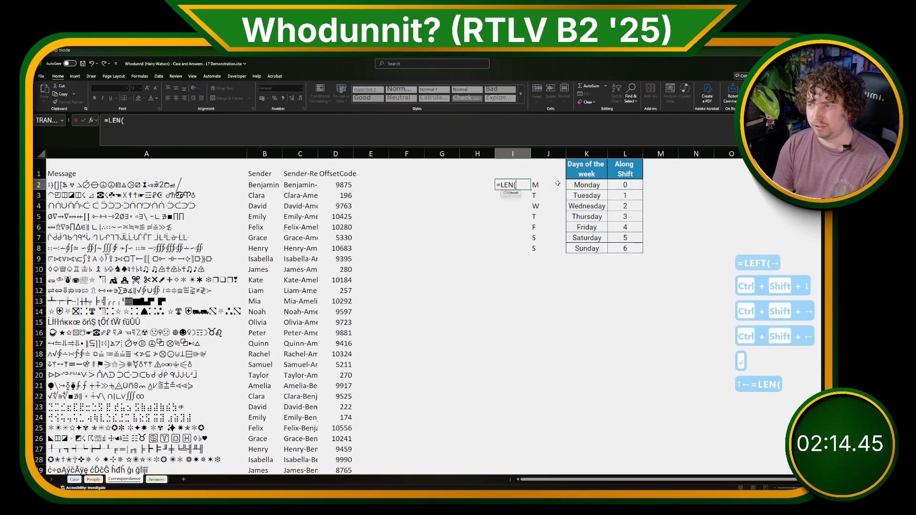
key("Right")
key("Right")
key("ctrl+shift+Down")
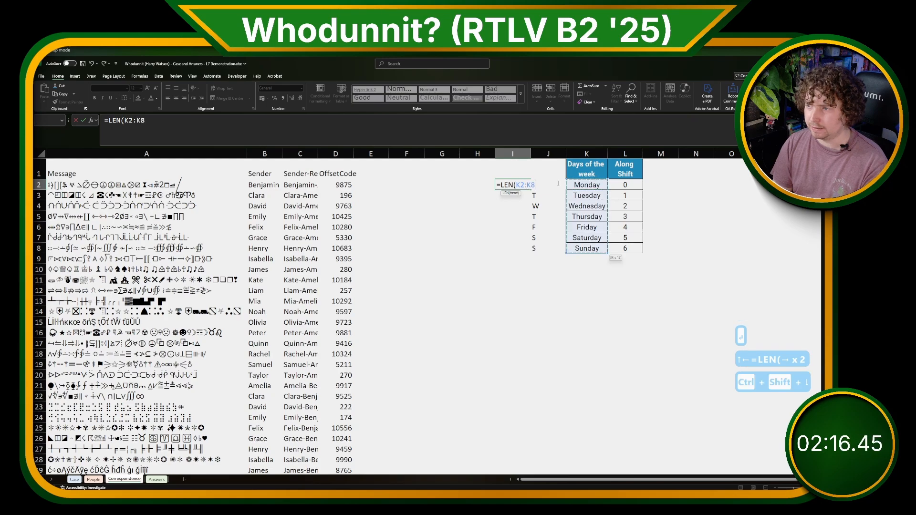
key("Return")
key("Up")
Join each weekday's first letter and name length with =J2#&I2# in H2.
key("Left")
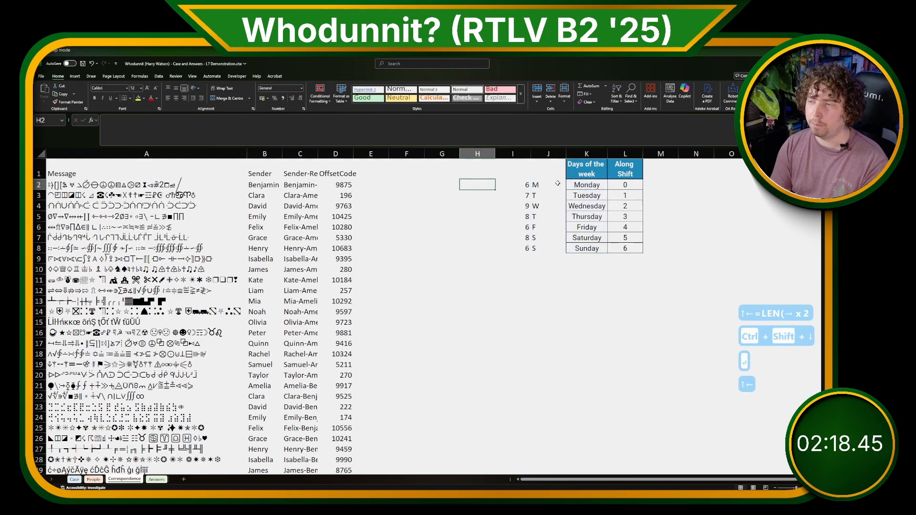
type("=-")
key("BackSpace")
key("Right")
key("Right")
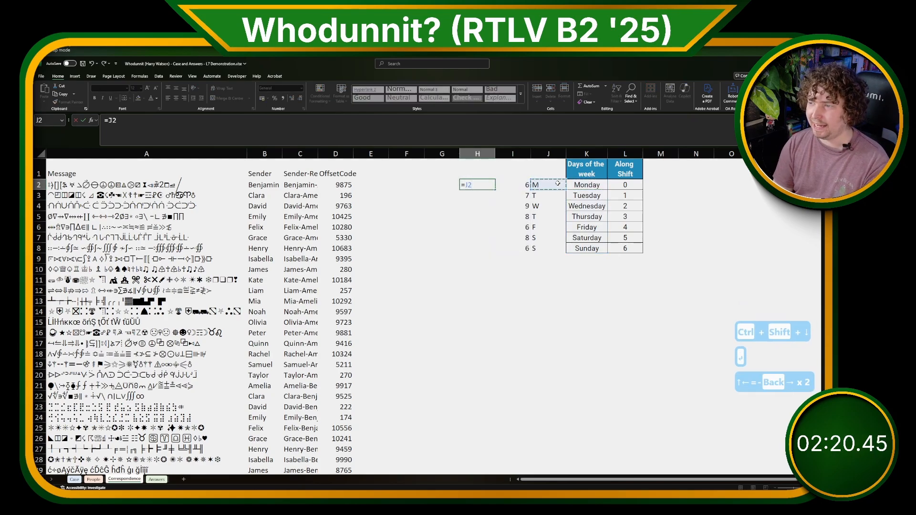
type("&")
key("Left")
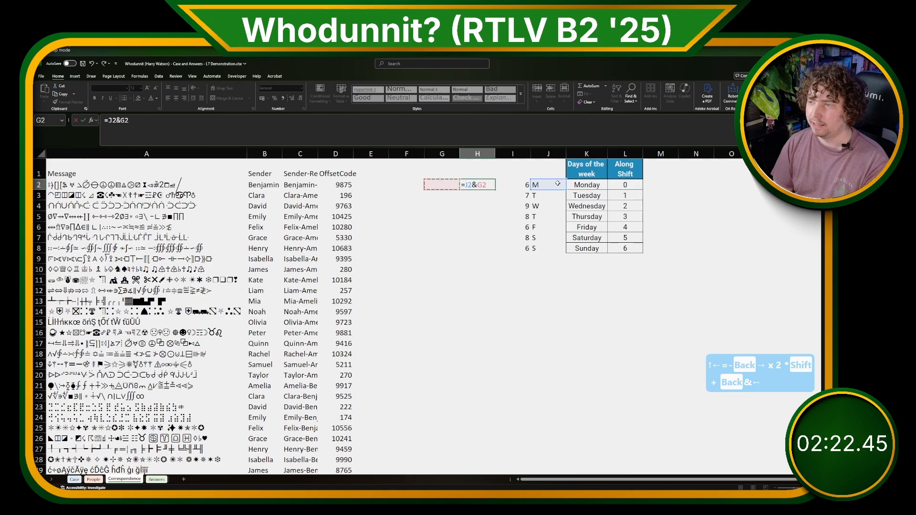
key("Right")
key("Right")
key("Right")
key("Left")
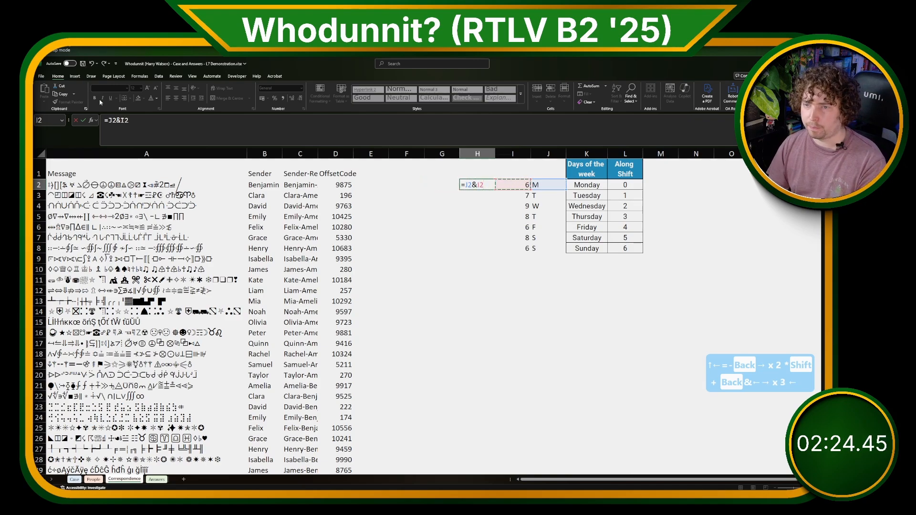
left_click(116, 123)
type("#")
left_click(185, 128)
type("#")
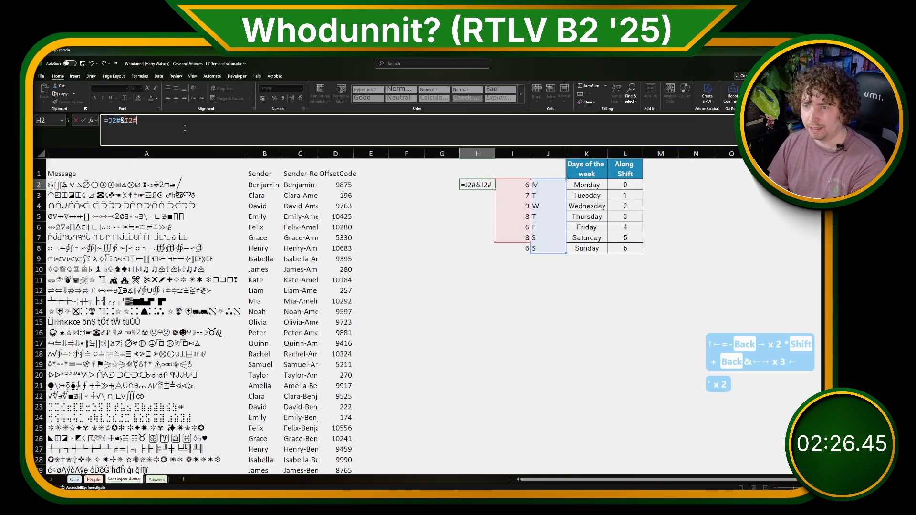
key("shift+Return")
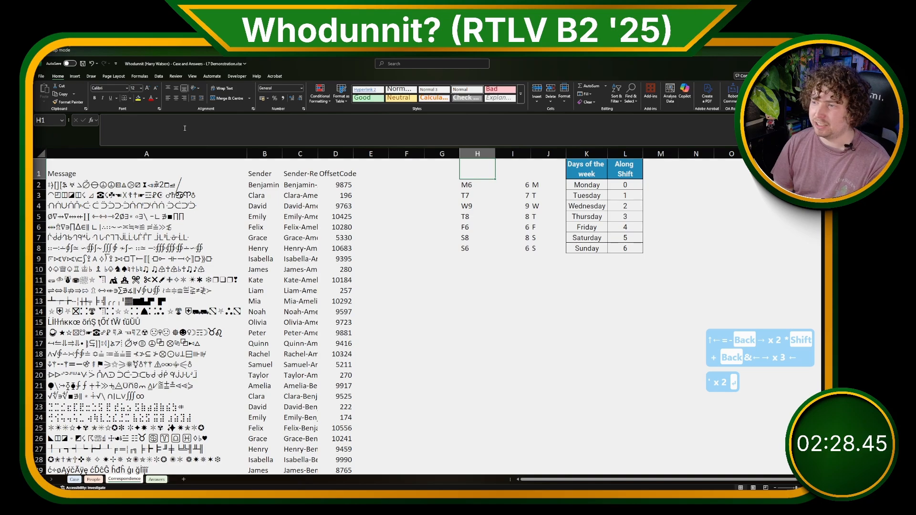
Check whether the combined letter-and-length codes in H2:H8 tell the weekdays apart.
key("Up")
key("Up")
key("Down")
key("Down")
key("Down")
key("Down")
key("Down")
key("Down")
key("Down")
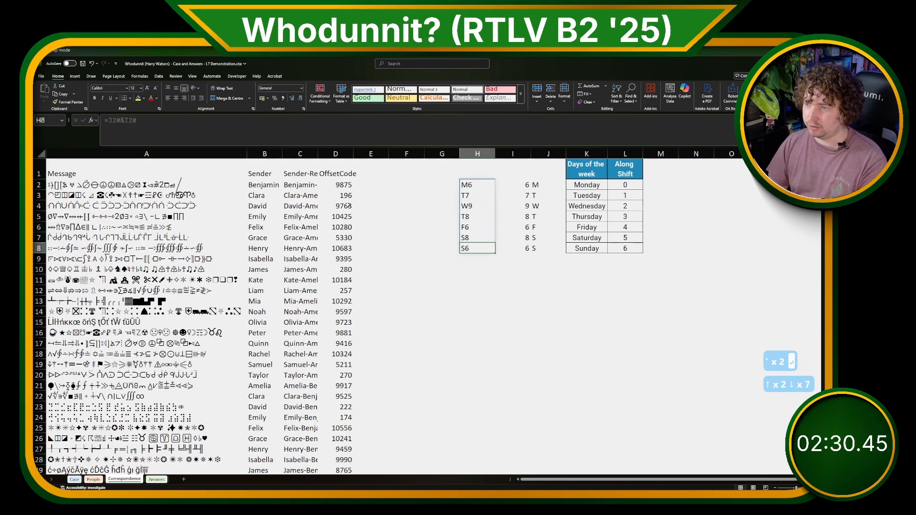
Compare the letter-and-length codes of weekdays sharing an initial, then the Tuesday and Wednesday codes and name lengths.
left_click_drag(477, 237, 483, 244)
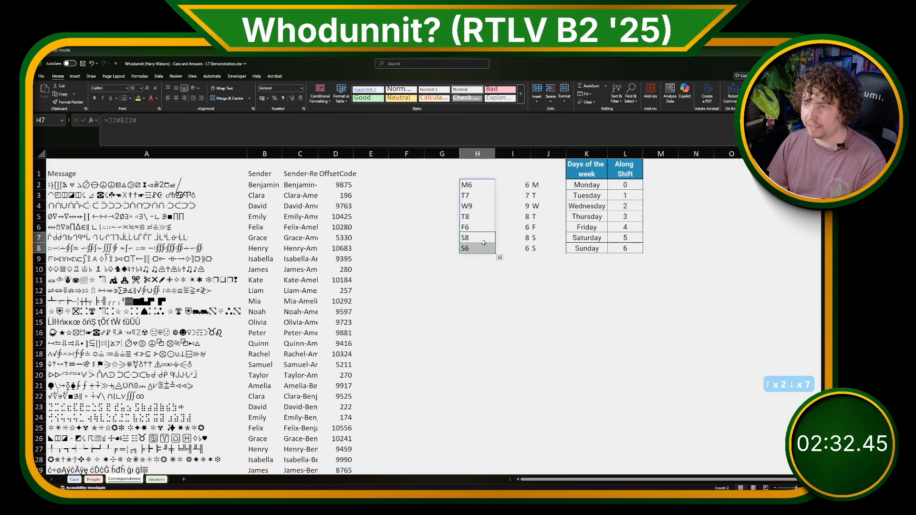
left_click(473, 197)
left_click(472, 218, "ctrl")
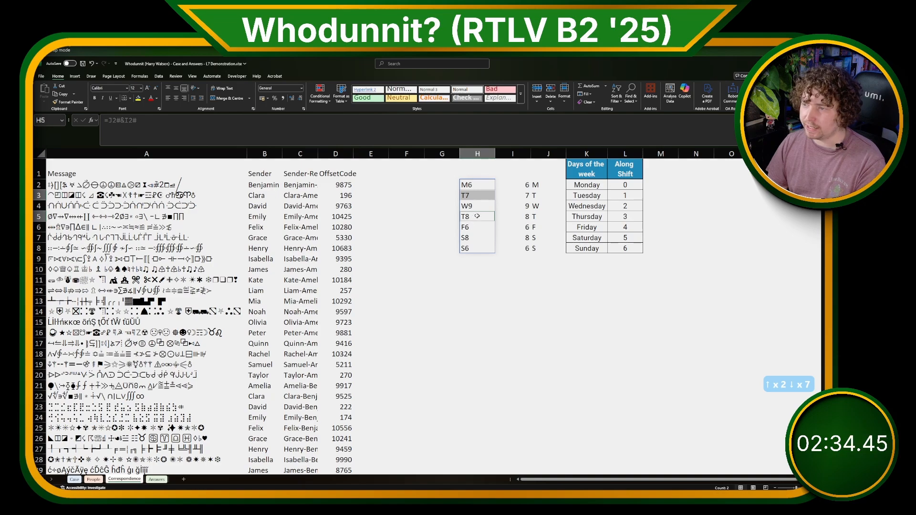
key("Down")
key("Down")
key("Down")
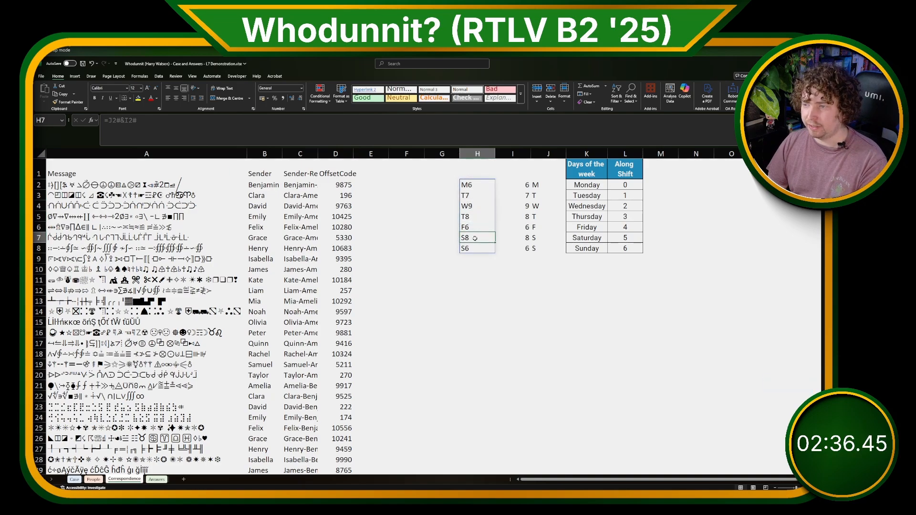
left_click(476, 185)
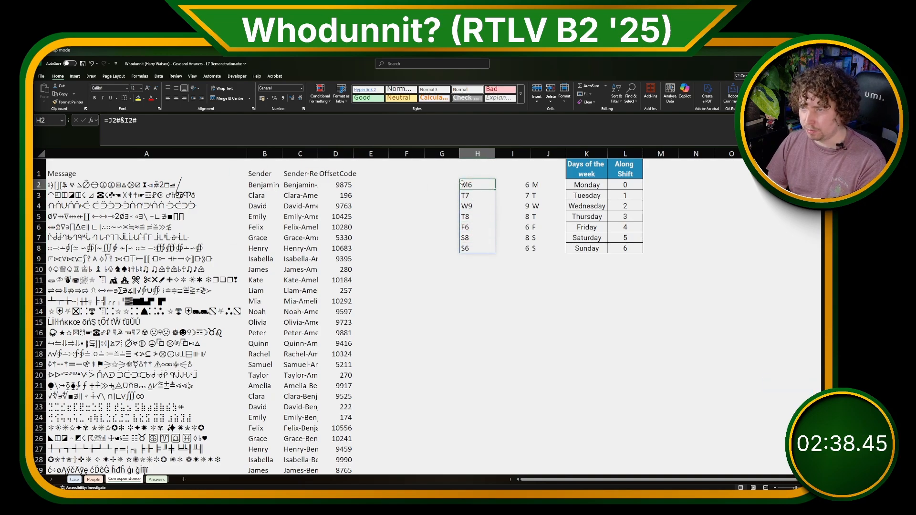
left_click(463, 216)
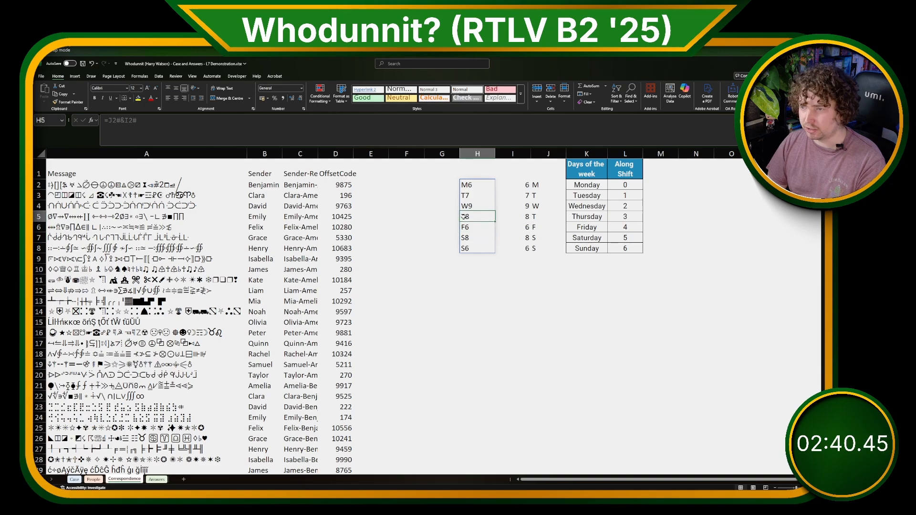
left_click(586, 290)
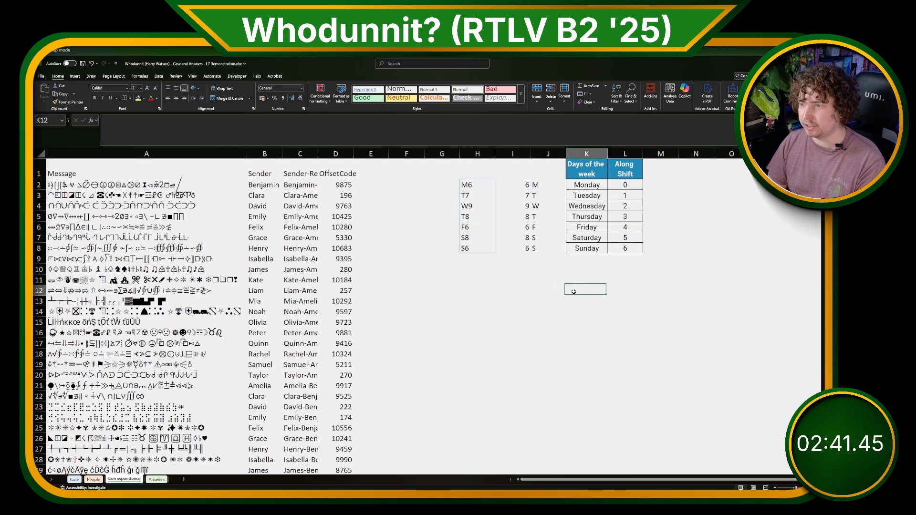
left_click(470, 208)
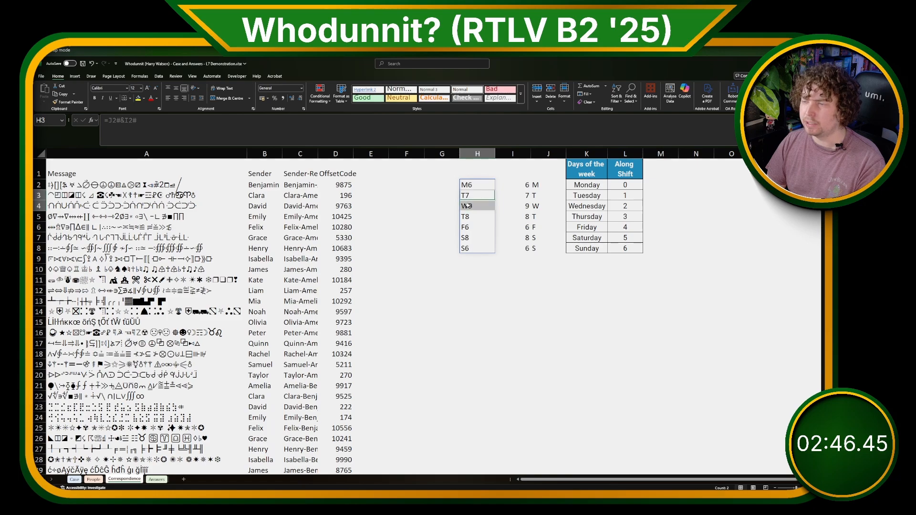
mouse_move(467, 197)
left_mouse_down()
mouse_move(469, 204)
mouse_move(515, 197)
mouse_move(516, 207)
left_mouse_up()
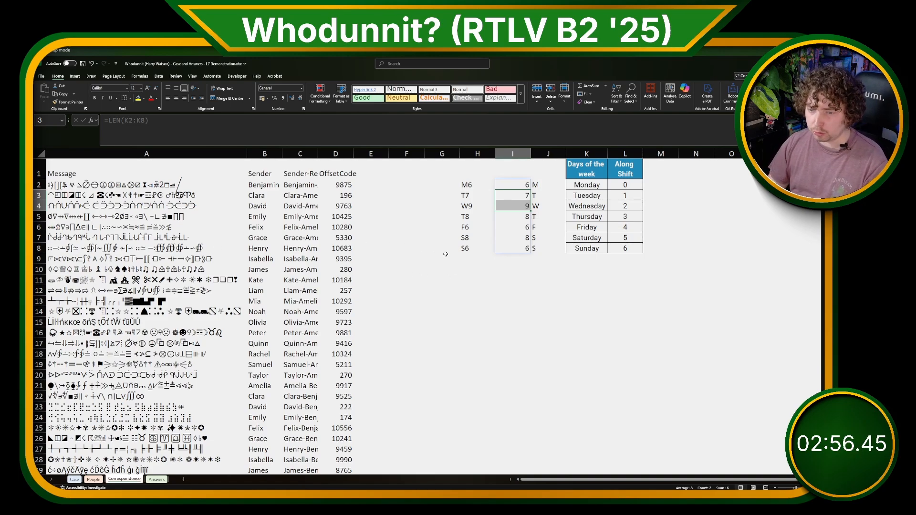
Jot the trial numbers 0, 3, 6 and 9 across G11:J11 and clear them.
left_click(432, 285)
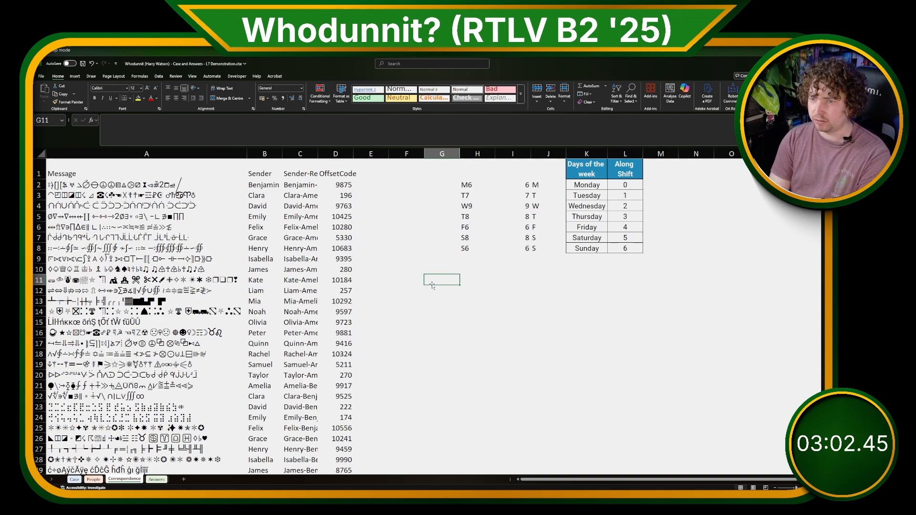
type("0")
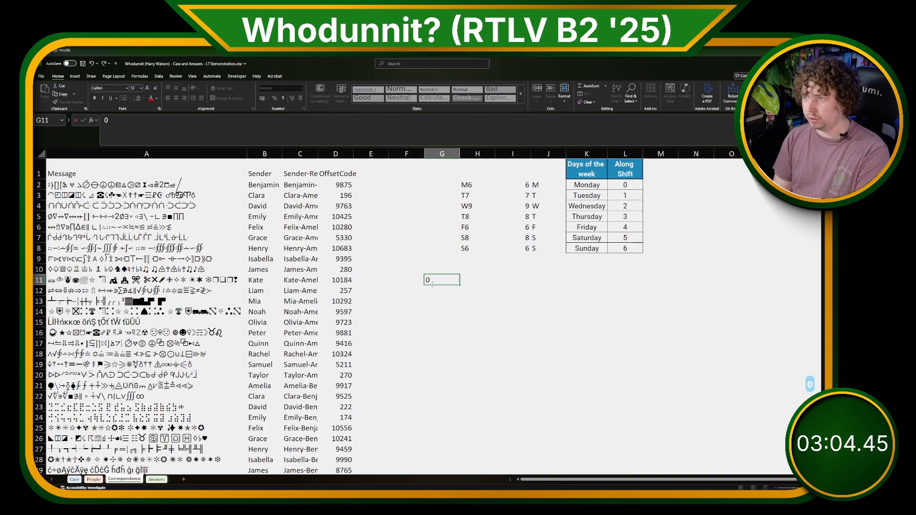
key("Tab")
left_click(625, 217)
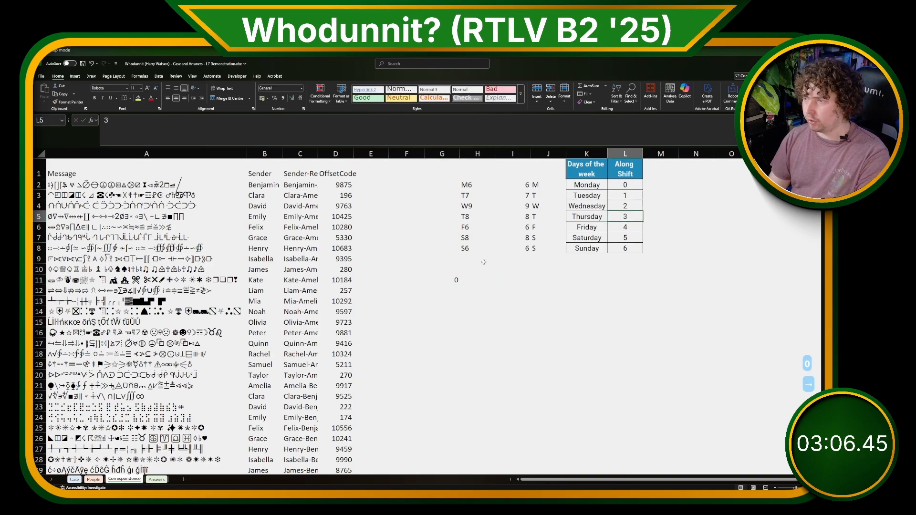
left_click(450, 278)
key("Right")
type("32")
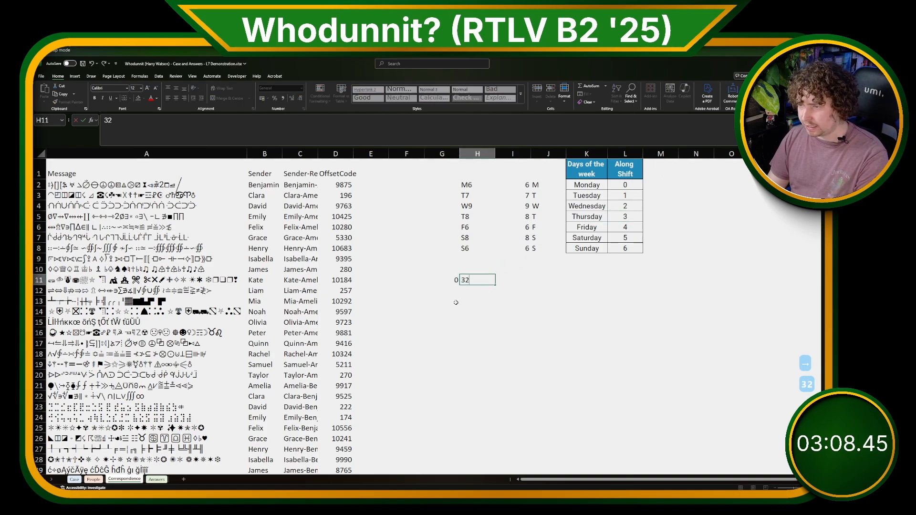
key("BackSpace")
key("Right")
type("5")
key("Right")
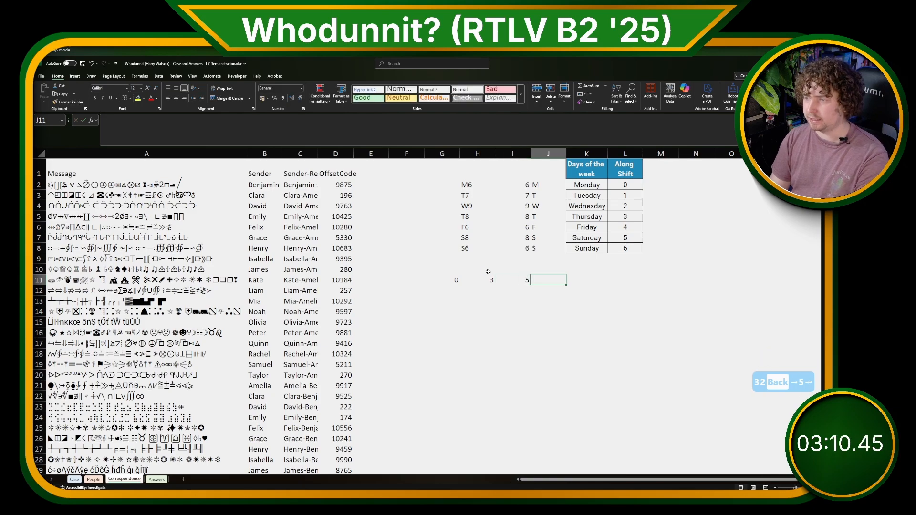
key("Left")
type("6")
key("Right")
type("9")
key("Right")
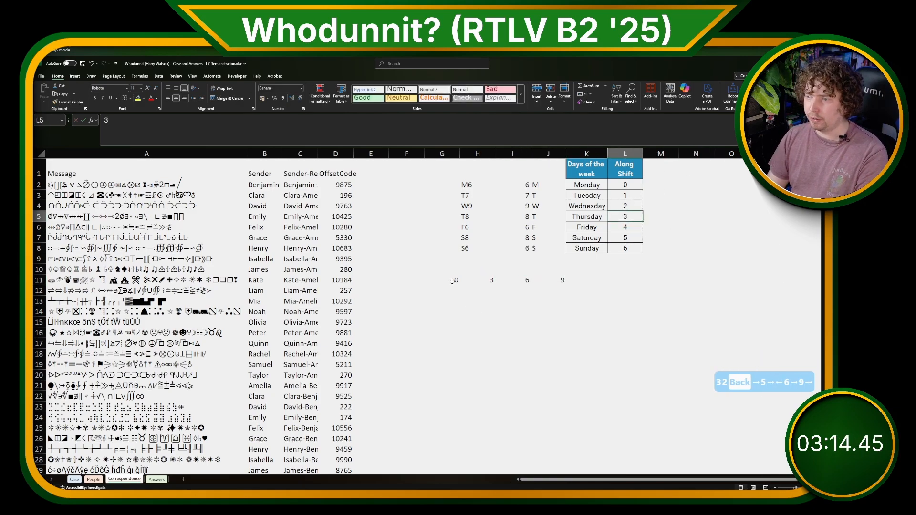
left_click_drag(451, 280, 557, 279)
key("Delete")
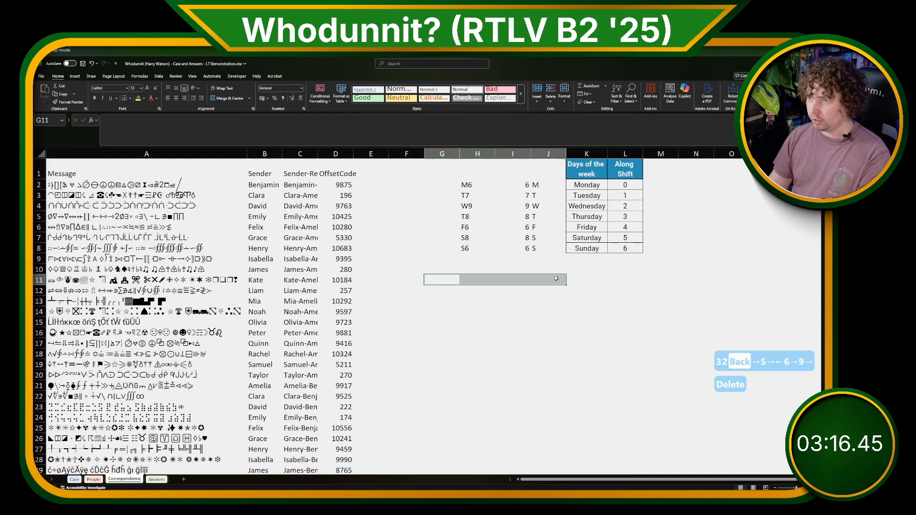
Transpose the whole message column, from A2 down to its last entry, into a row starting at G12.
left_click_drag(442, 174, 611, 245)
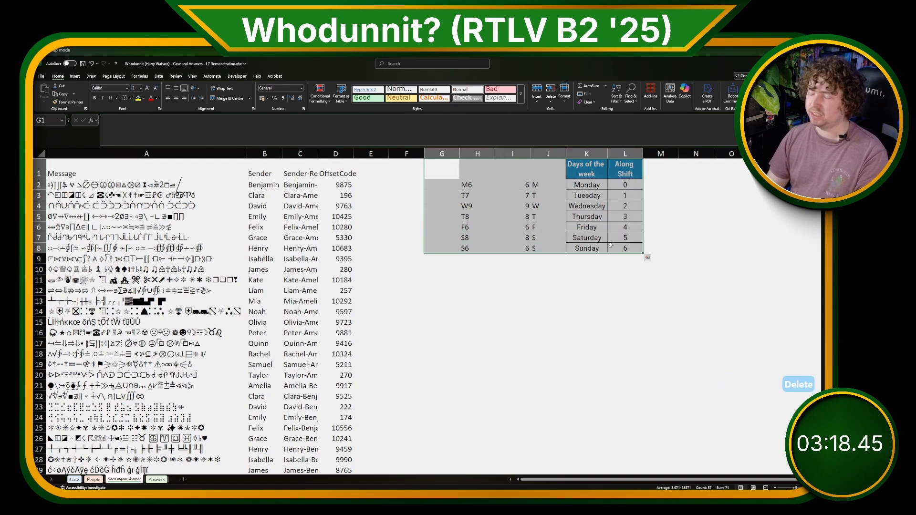
left_click(451, 292)
type("=TO")
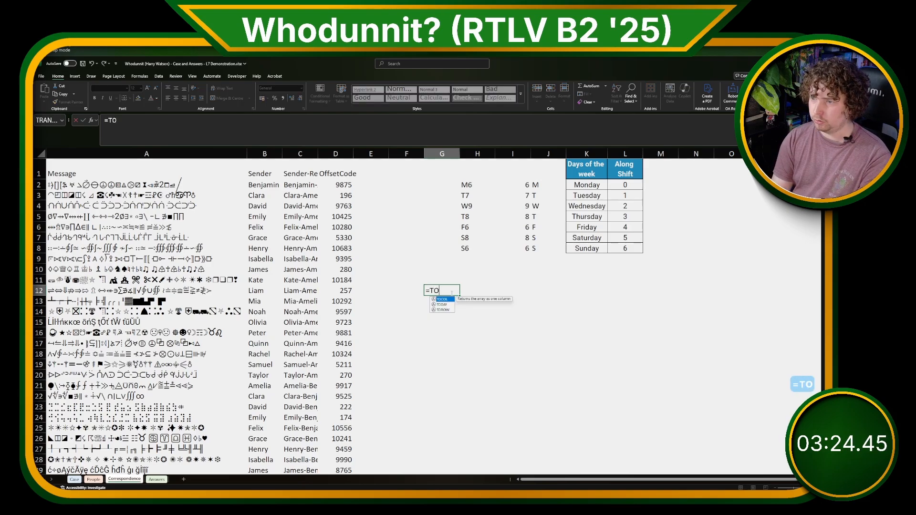
key("shift+BackSpace")
type("RANS")
key("Down")
key("Tab")
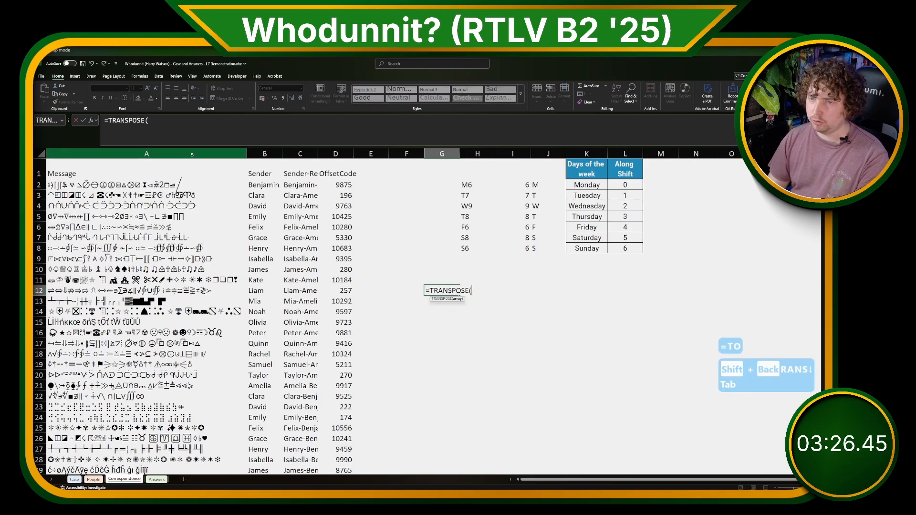
left_click(191, 185)
key("ctrl+shift+Down")
key("Return")
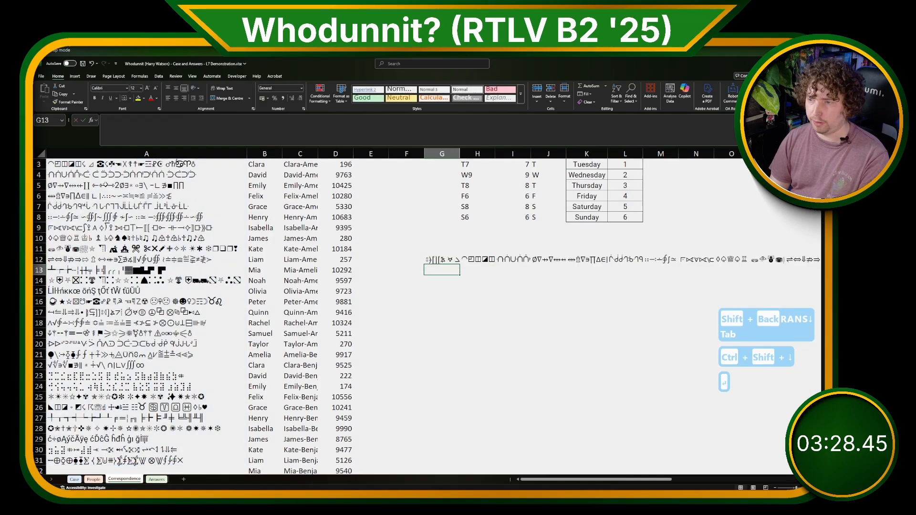
key("Up")
key("ctrl+Right")
key("ctrl+Left")
Extract the first word of every transposed message with =TEXTBEFORE(G12#," ") in G13.
key("Left")
key("Left")
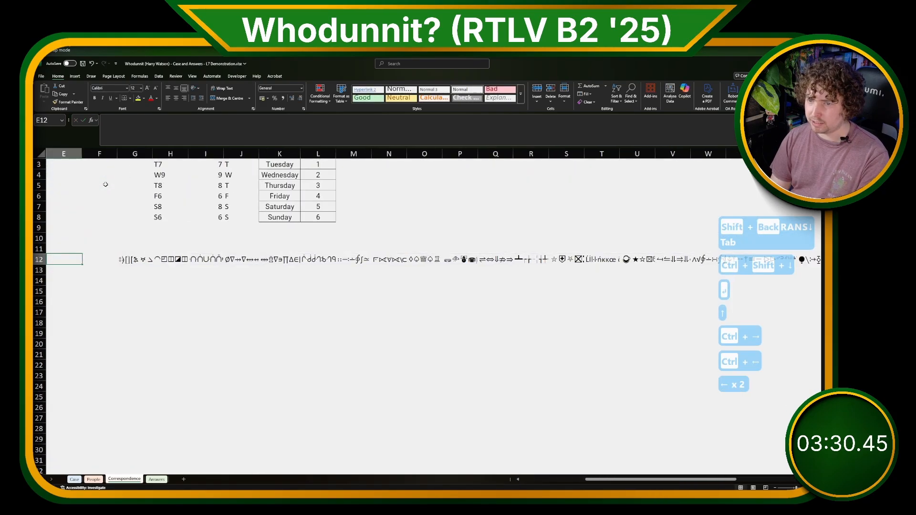
key("Left")
key("Down")
key("Right")
key("Right")
key("Right")
type("=TE")
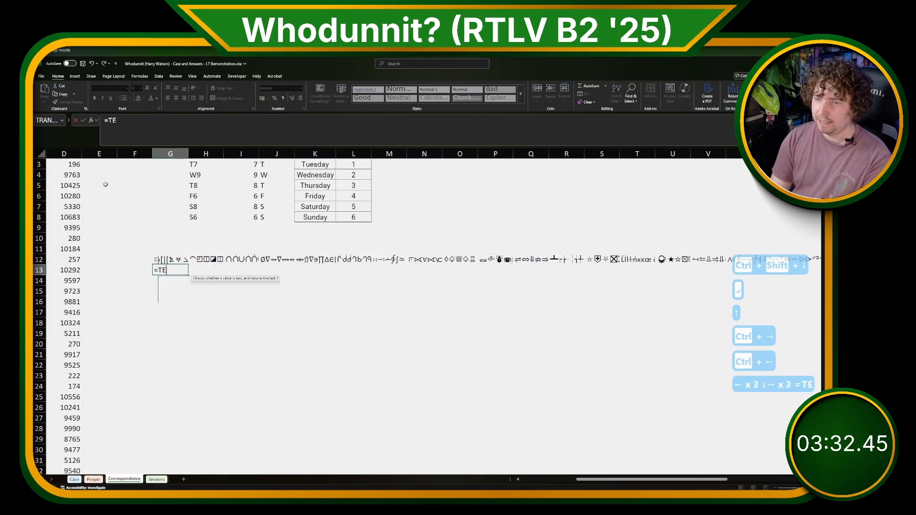
type("XTBORE")
key("shift+BackSpace")
key("shift+BackSpace")
key("shift+BackSpace")
type("EF")
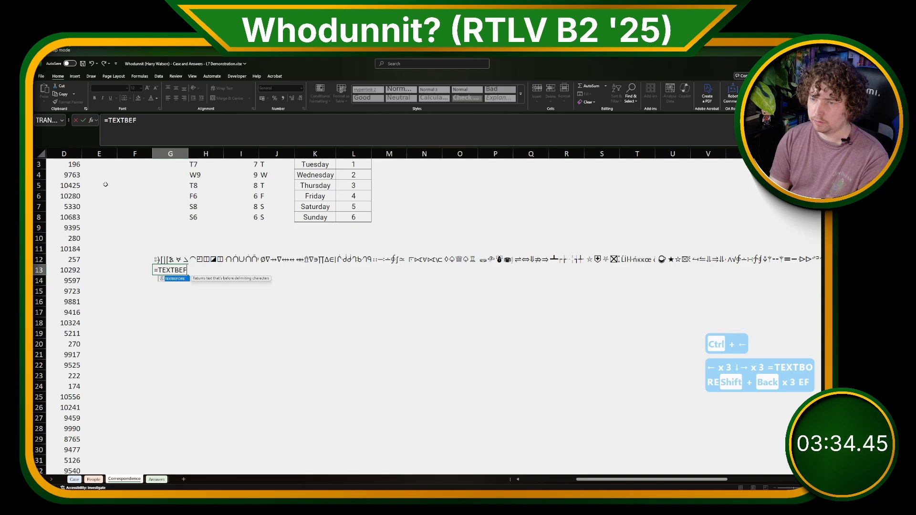
type("ORE(")
key("Up")
type(",")
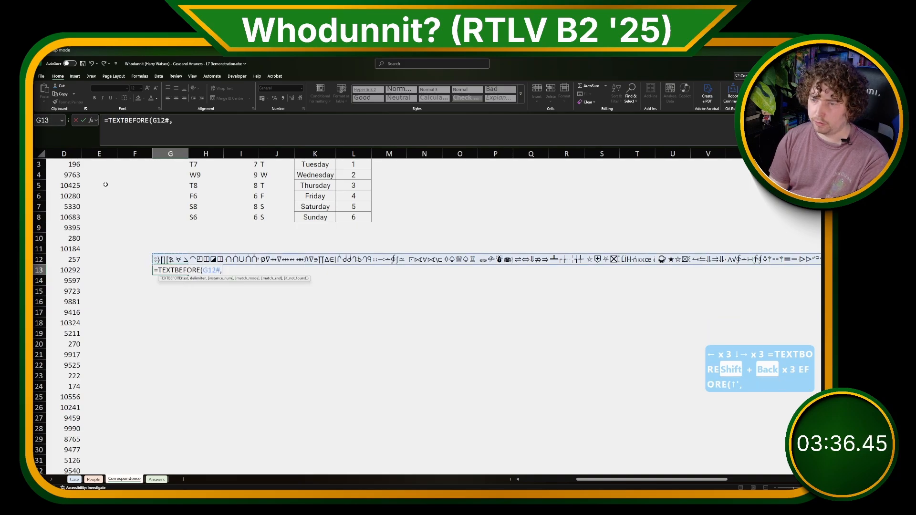
type("\" \"(")
key("BackSpace")
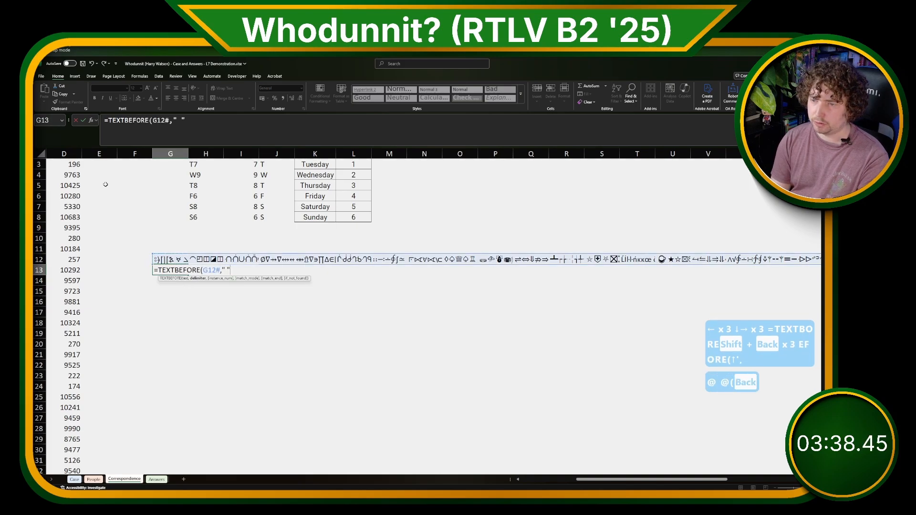
key("Return")
Label the transposed row "Message" in F12 and the extracted row "First Word" in F13.
key("Up")
key("Left")
key("Up")
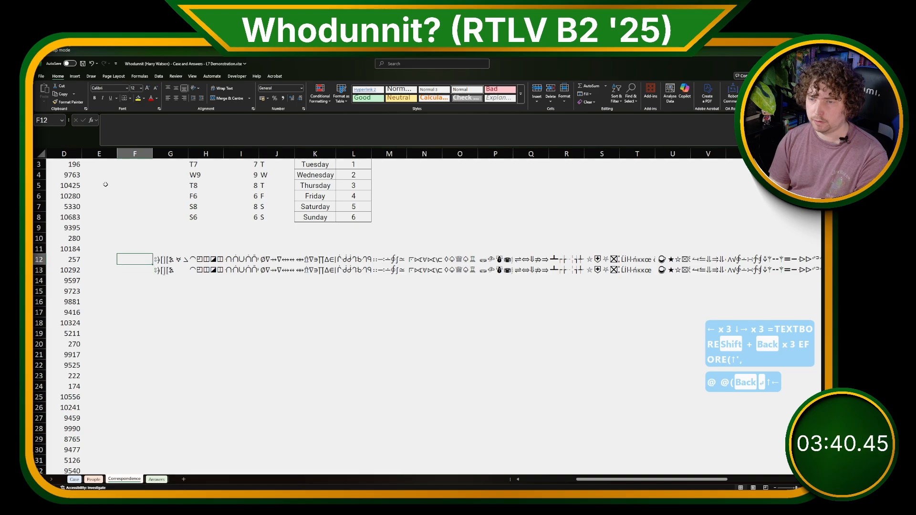
type("Message")
key("Return")
type("Firs")
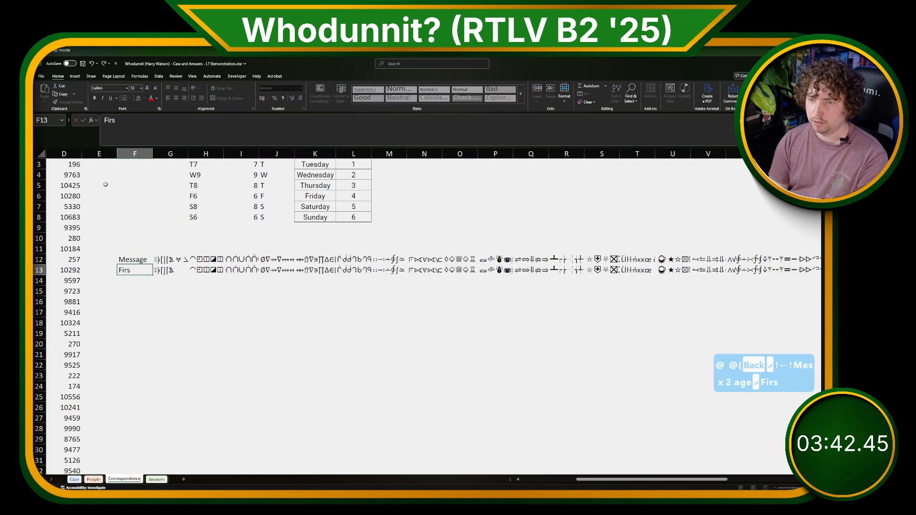
type("t Word")
key("Return")
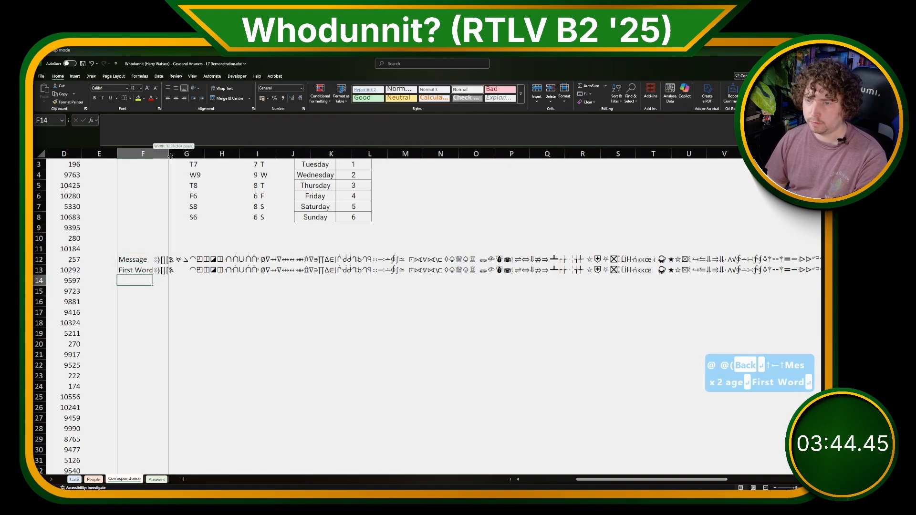
Widen column F to fit its labels and make the column bold.
left_click_drag(155, 152, 184, 153)
left_click(168, 153)
key("ctrl+b")
left_click(248, 311)
left_click(146, 285)
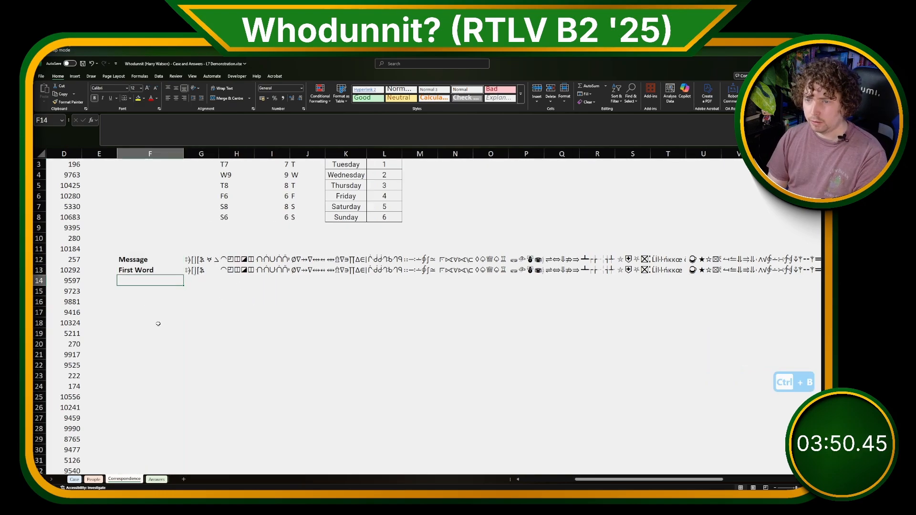
type("F")
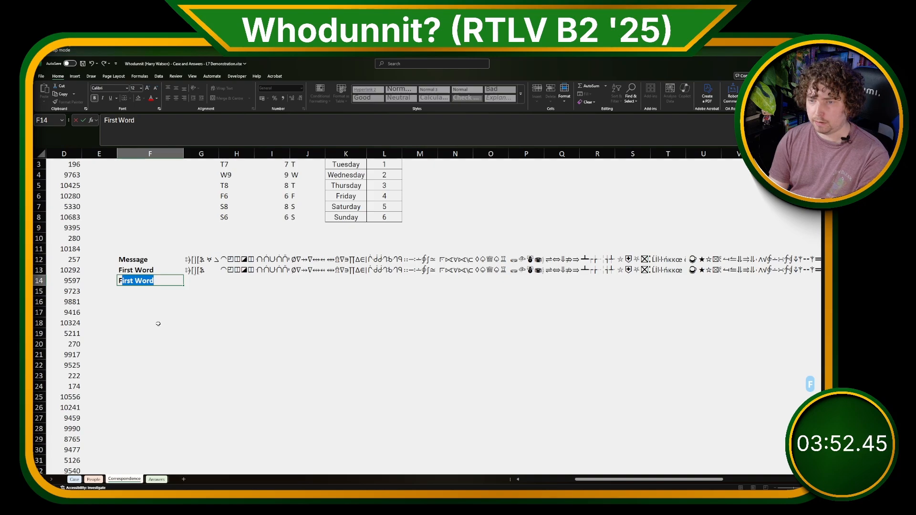
type("irst")
key("Escape")
Change the label in F13 to "Day".
key("Up")
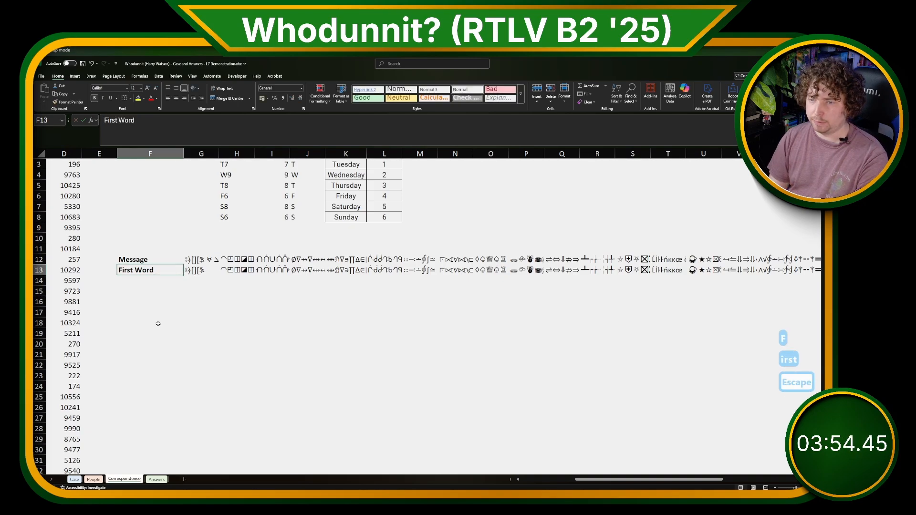
type("Day")
key("Return")
Label F14 "Day L1" and extract the first character of every encoded day word with LEFT in G14.
type("Fio")
key("BackSpace")
key("BackSpace")
key("BackSpace")
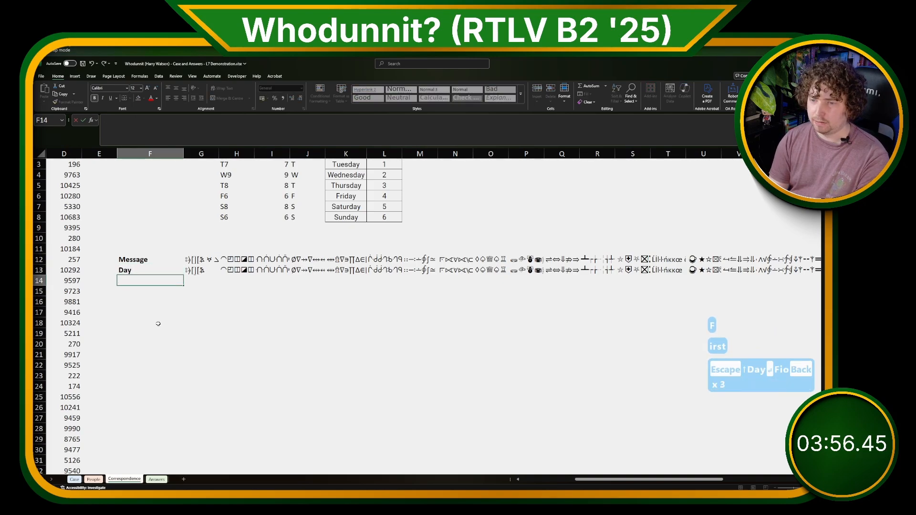
type("Day L1")
key("Tab")
type("=LEFT(")
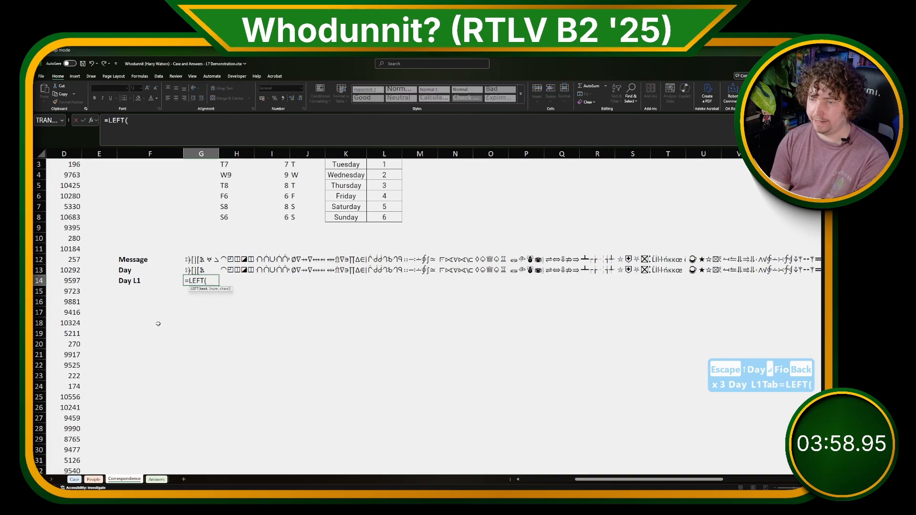
key("Up")
key("Return")
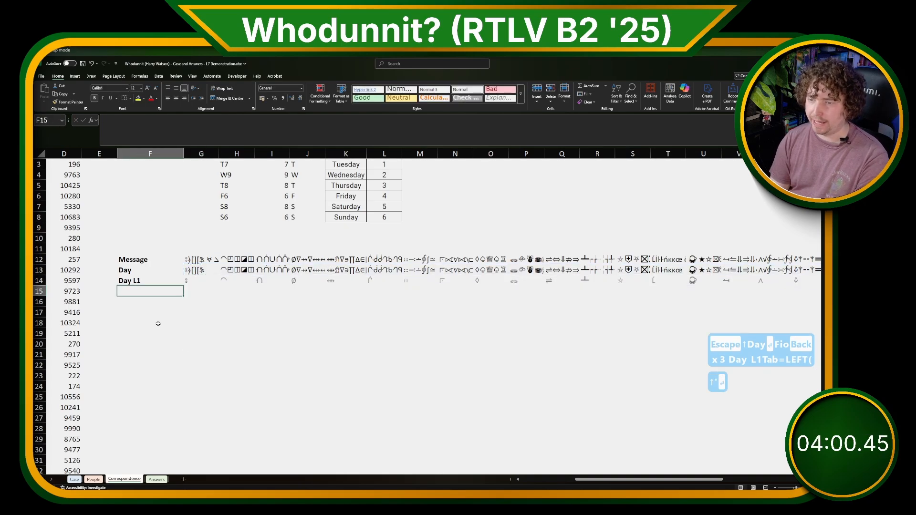
key("Up")
key("Down")
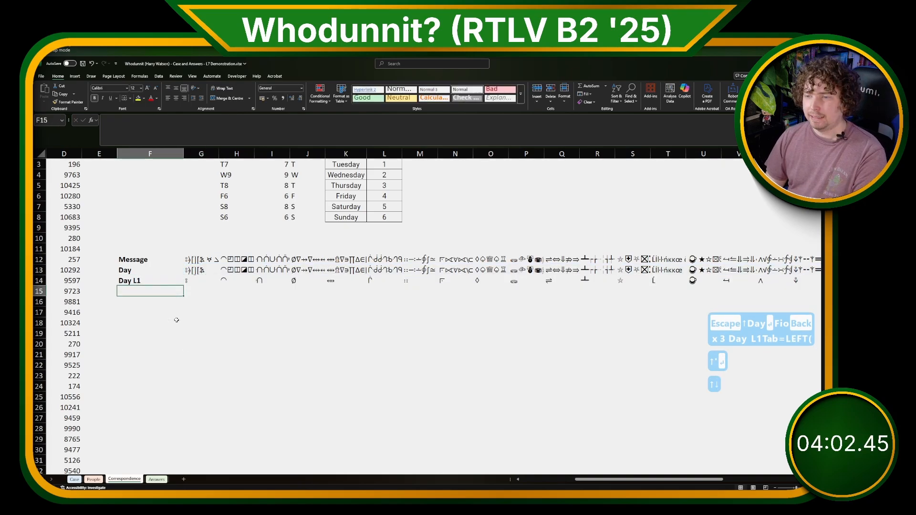
scroll(177, 320, "up", 1)
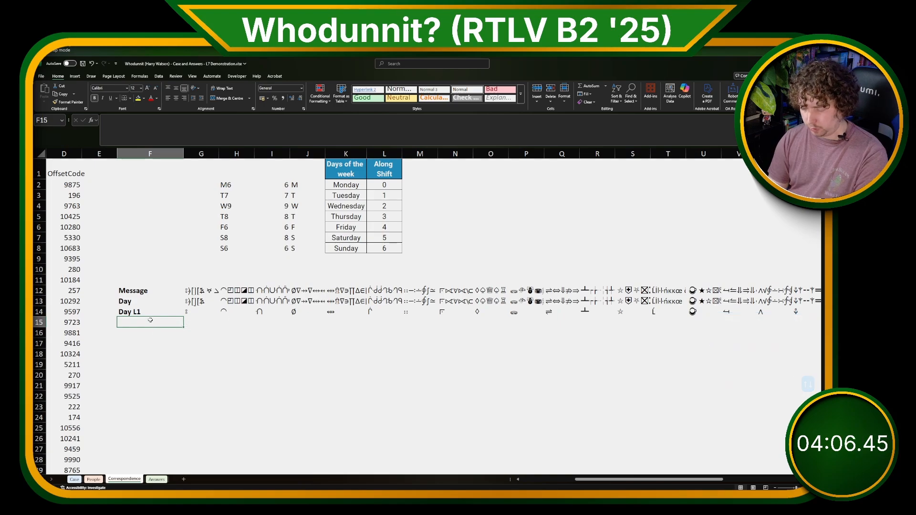
Label F15 "Day Length" and calculate the length of every encoded day word in G15 with LEN on the G13 spill range.
type("Day :L")
key("BackSpace")
key("BackSpace")
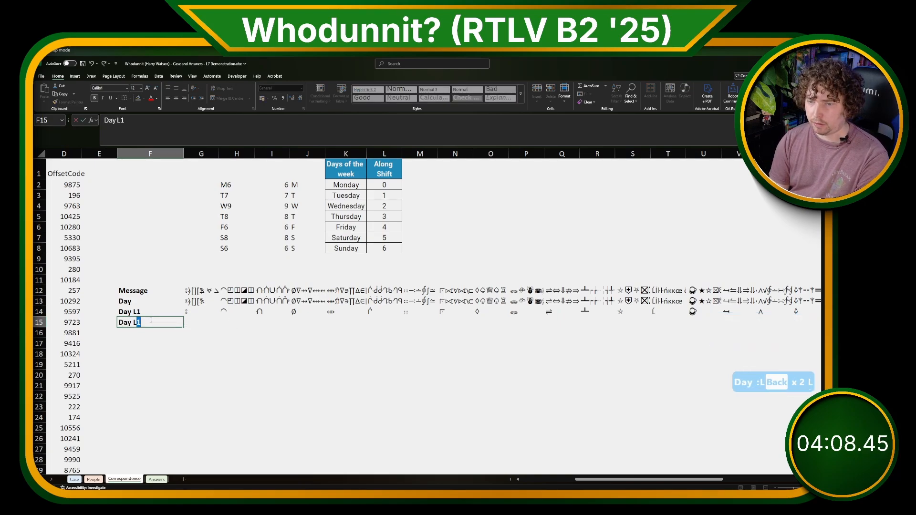
type("Length")
key("Tab")
type("=LEN(")
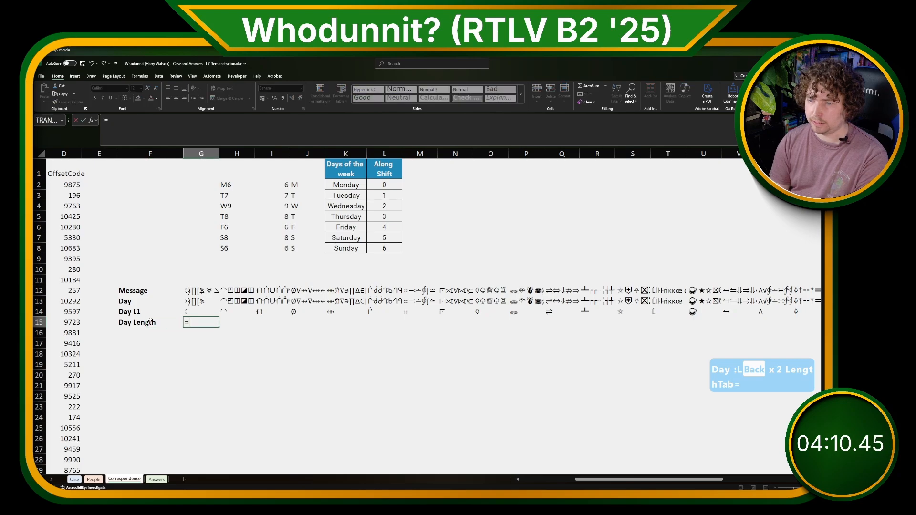
key("Up")
key("Up")
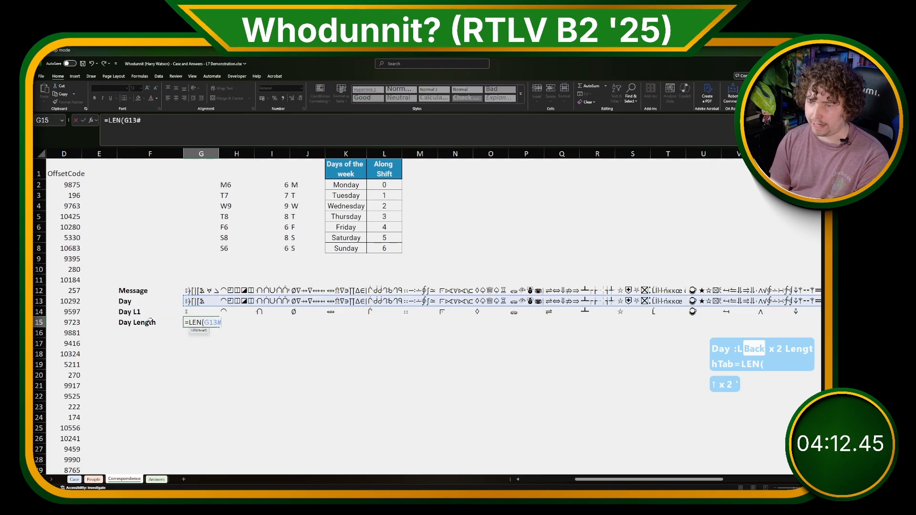
key("Return")
left_click_drag(220, 185, 225, 248)
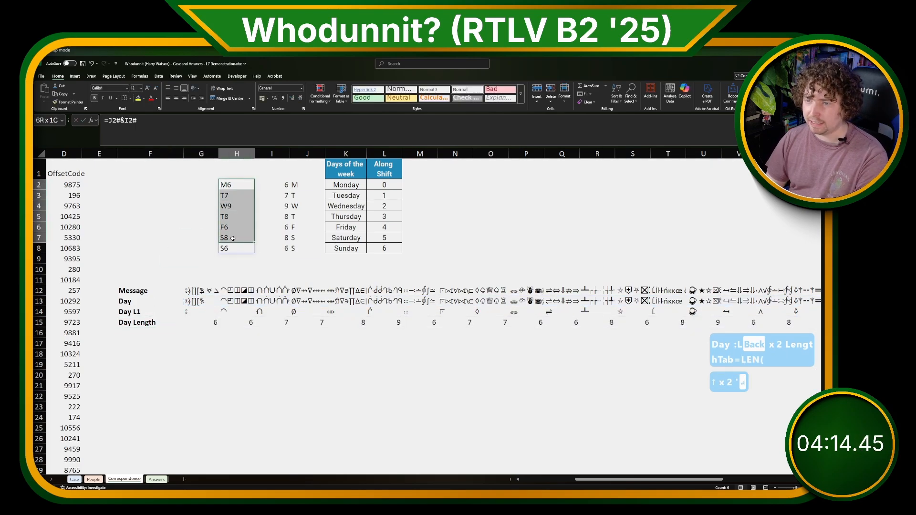
left_click(261, 323)
left_click(150, 364)
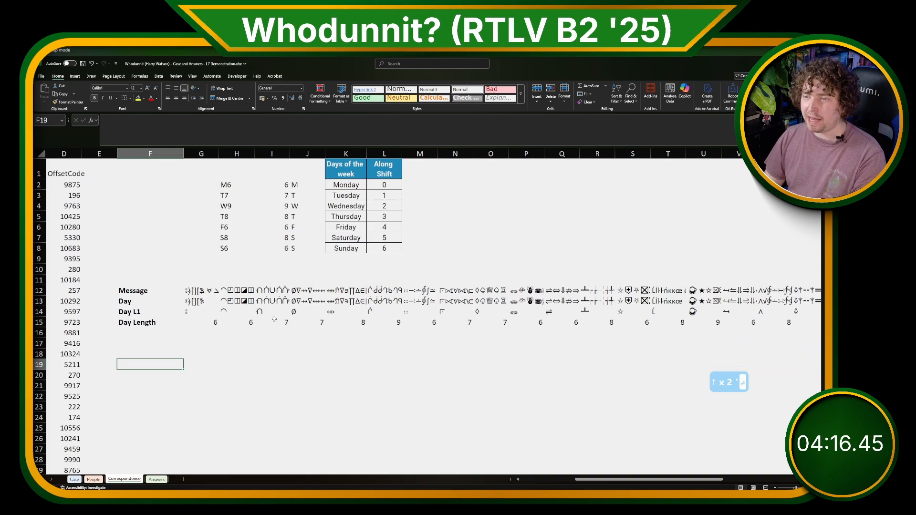
left_click(295, 323)
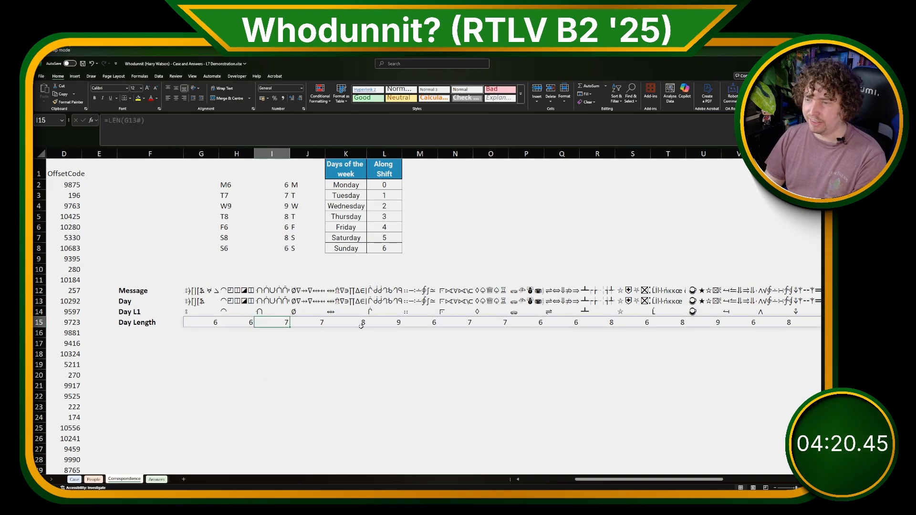
left_click(387, 325)
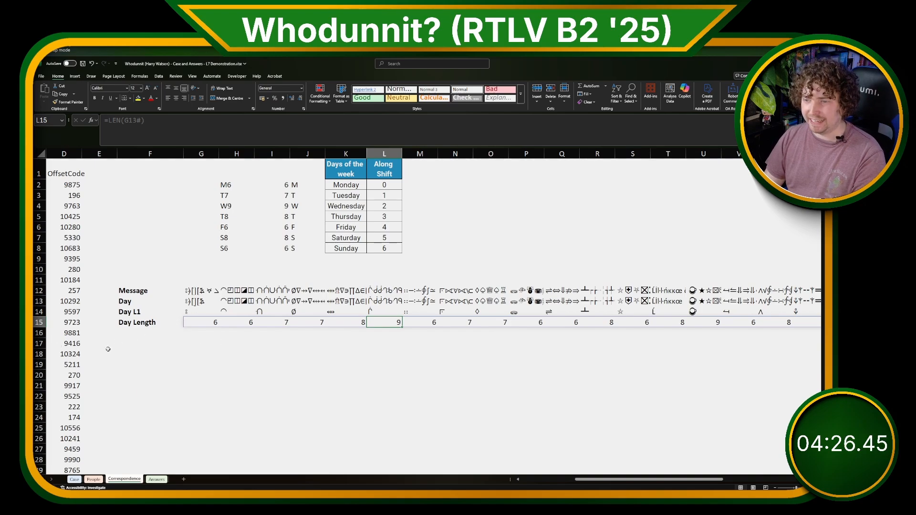
List the distinct weekday initials from the J2 spill range in F16 with UNIQUE.
left_click(138, 334)
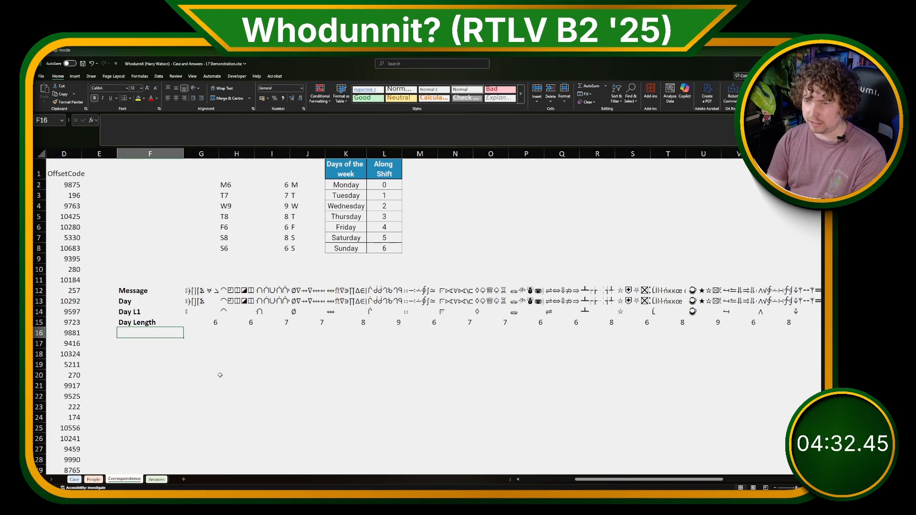
type("=UNIQUE(")
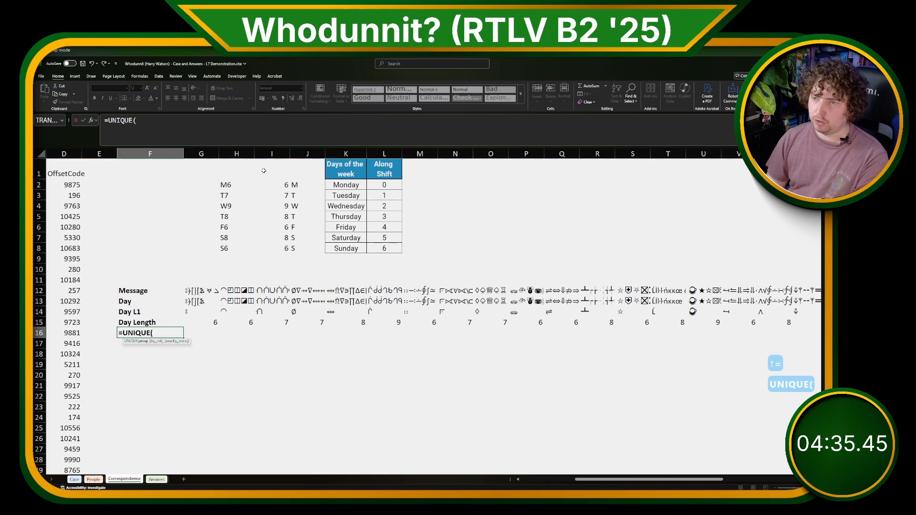
left_click(307, 185)
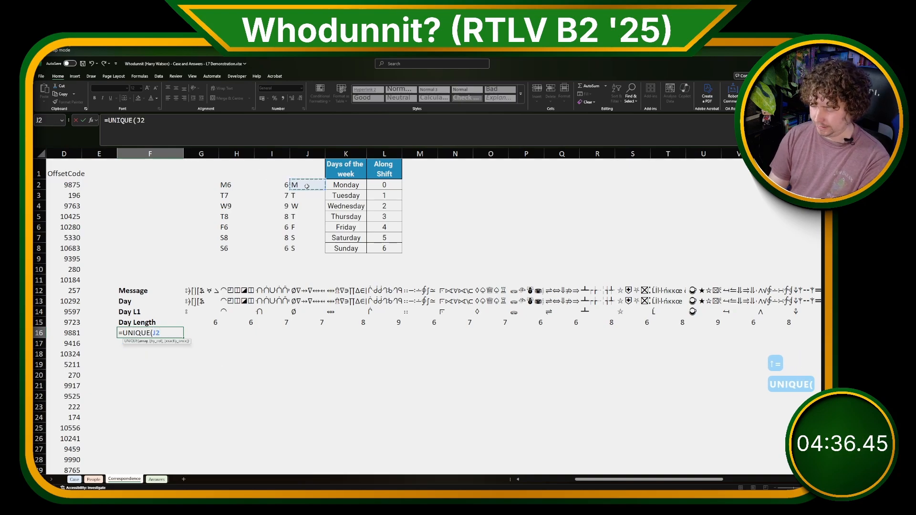
type("#)")
key("Return")
key("Up")
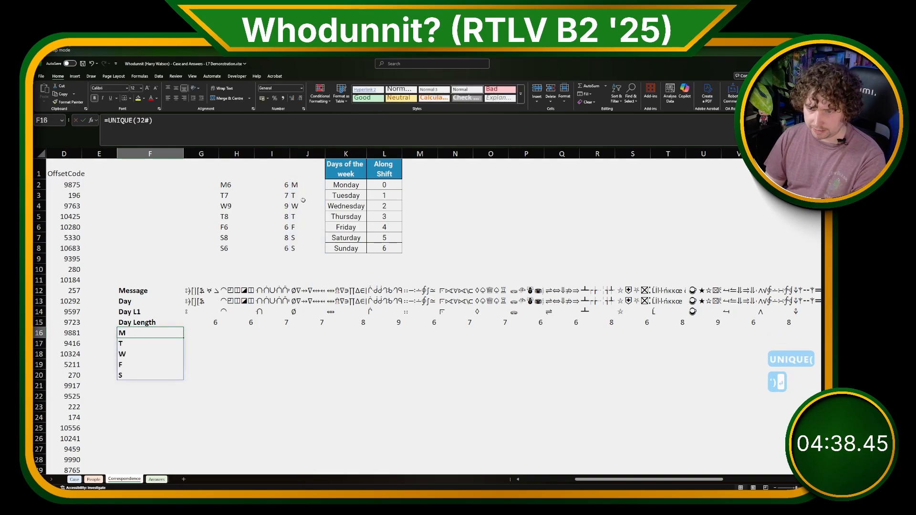
Return the Unicode number of each distinct weekday initial in G16 with UNICODE on the F16 spill range.
left_click(195, 331)
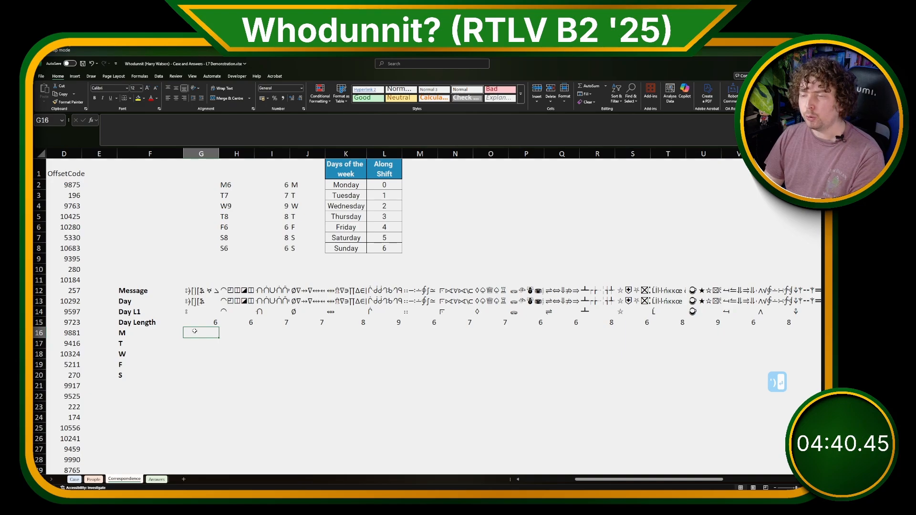
left_click(307, 323)
key("Right")
key("Right")
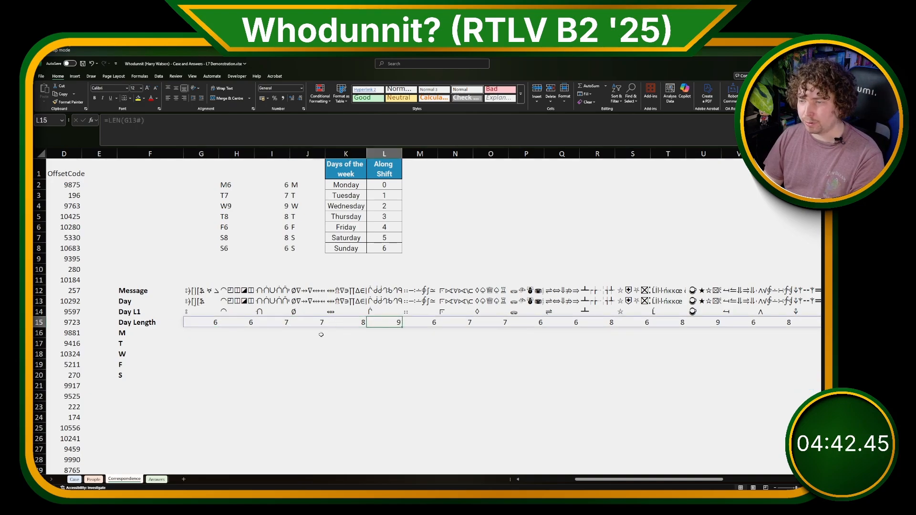
left_click(194, 333)
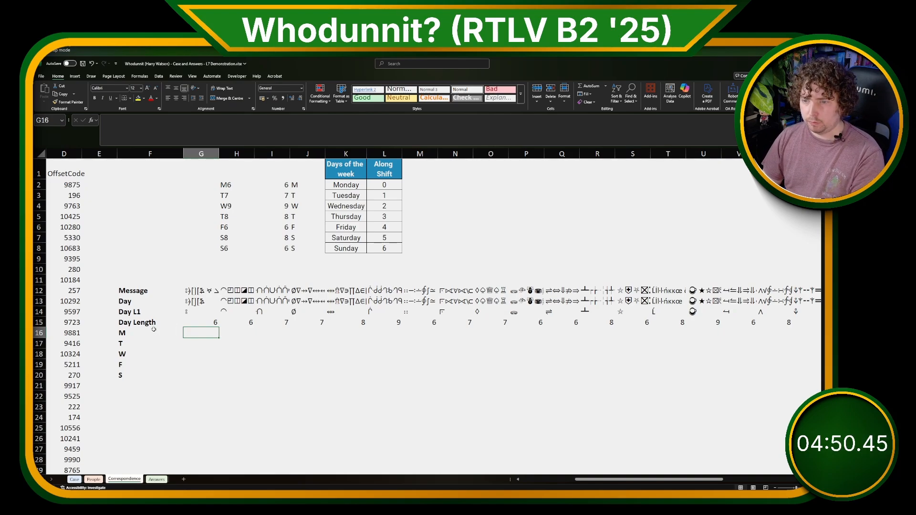
type("=UNI")
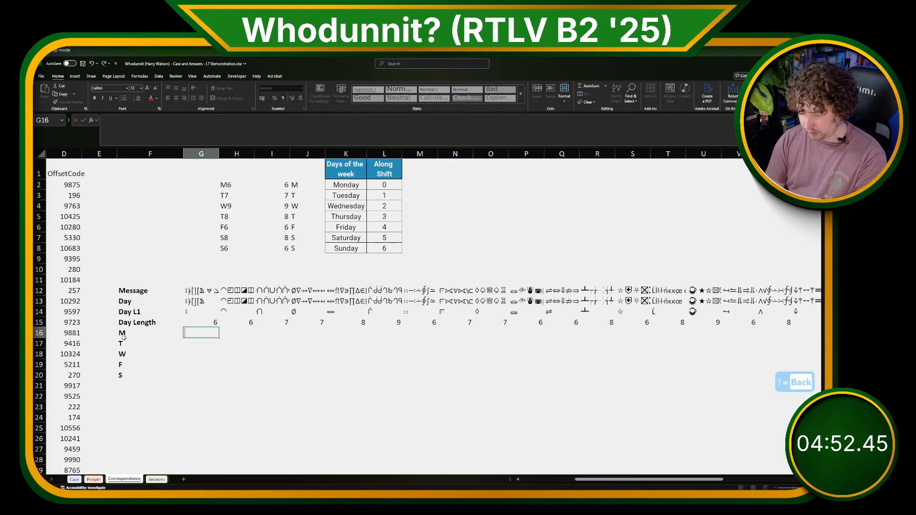
type("CODE(")
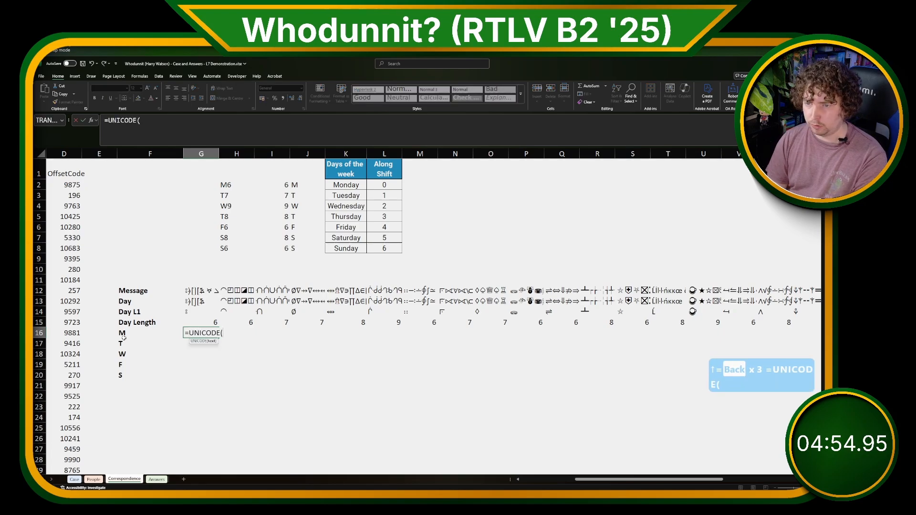
key("Left")
type("#")
key("Return")
key("Up")
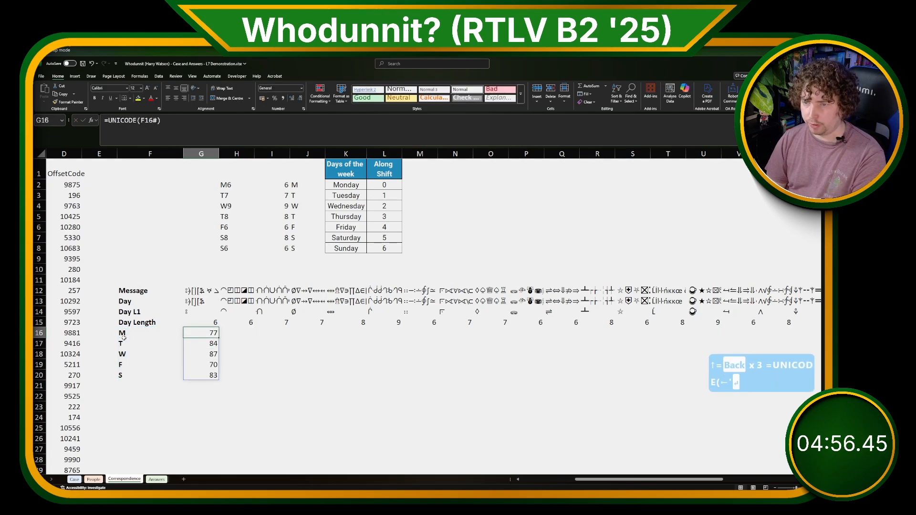
key("Left")
key("Right")
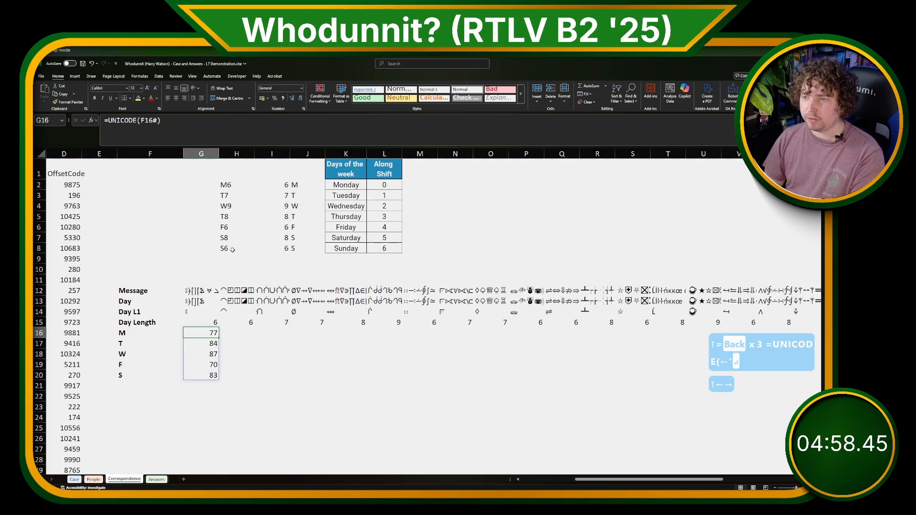
left_click(193, 260)
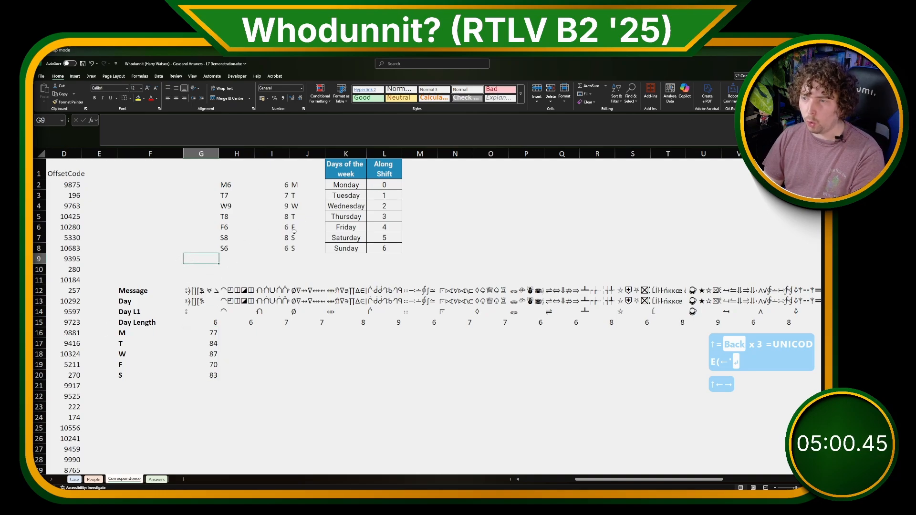
type("0")
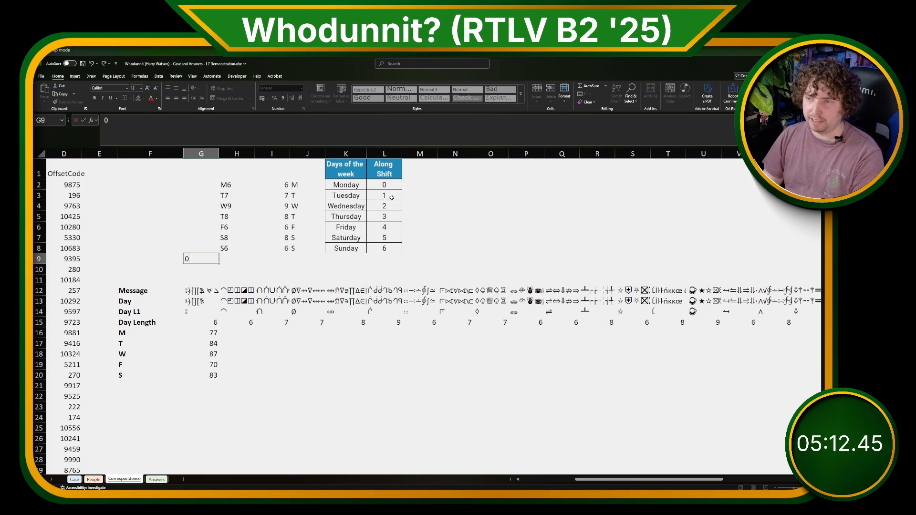
left_click_drag(394, 191, 390, 253)
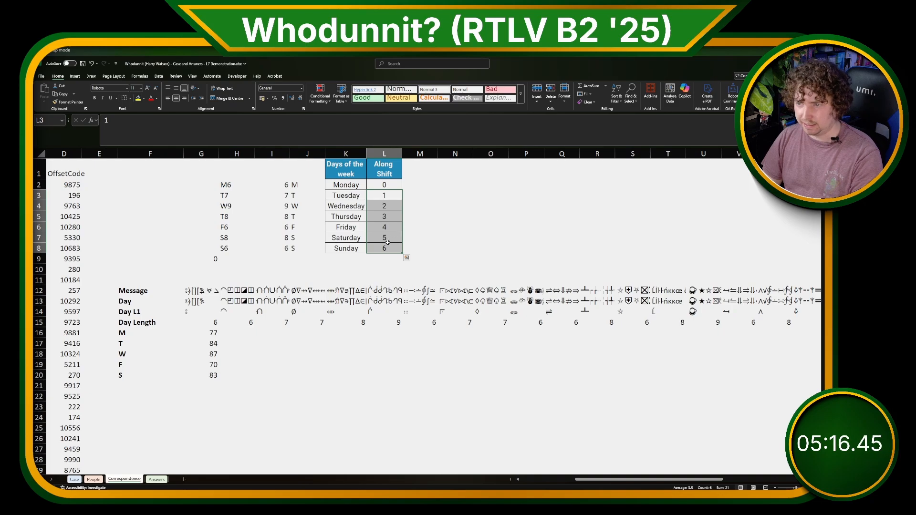
left_click(216, 259)
key("Delete")
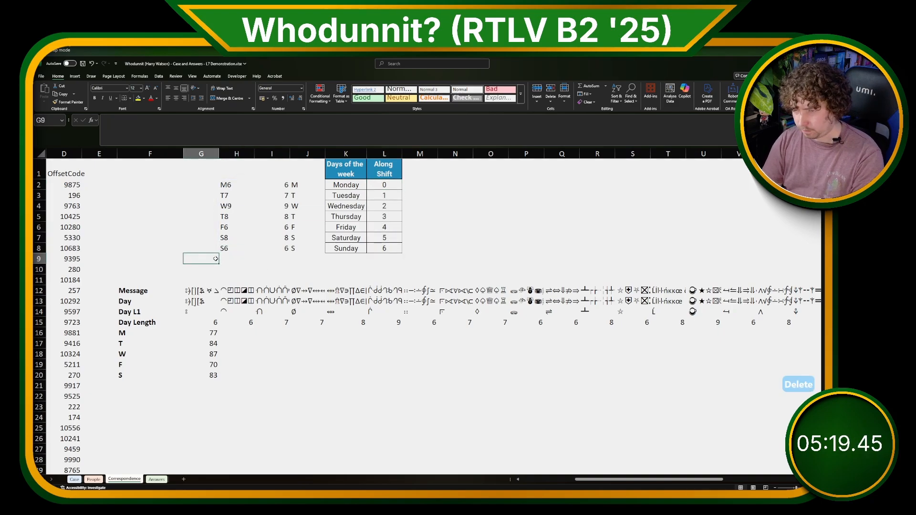
Move the UNICODE formula for the weekday initials from G16 to F22.
left_click(209, 333)
left_click_drag(209, 333, 210, 375)
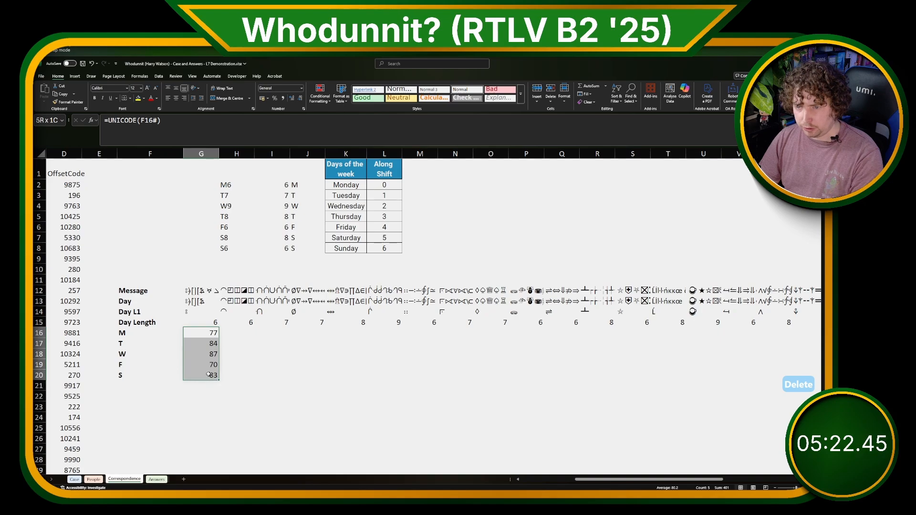
left_click(237, 333)
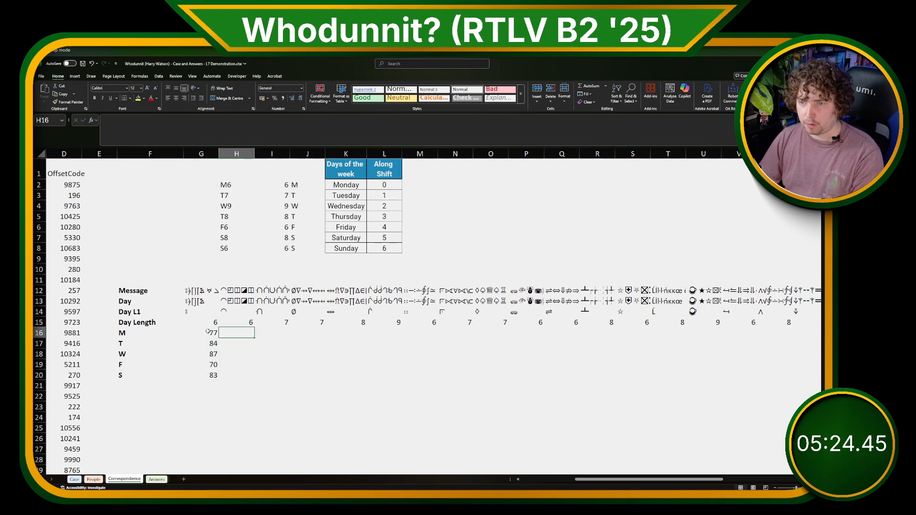
left_click(209, 333)
key("ctrl+x")
left_click(148, 396)
key("ctrl+v")
Convert the first encoded character of every day word to its Unicode number in G16 with UNICODE on the G14 spill range.
left_click(214, 333)
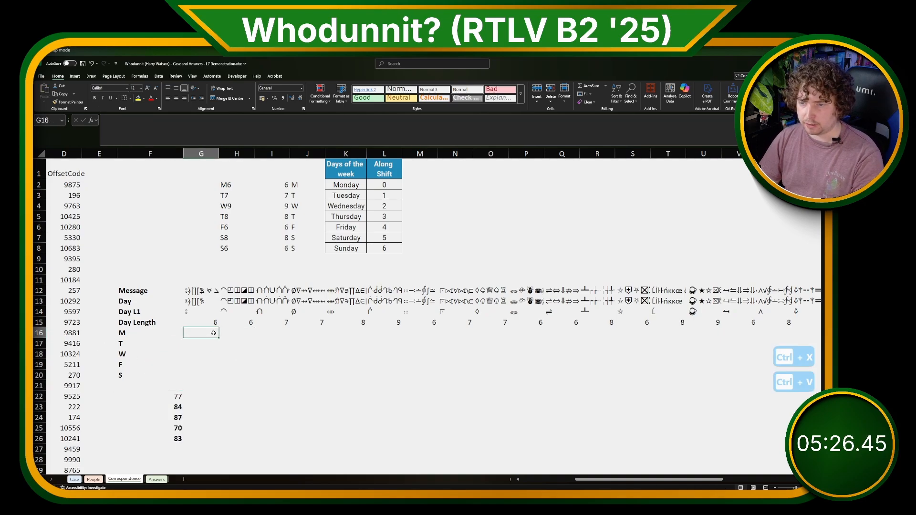
type("=UNICODE(")
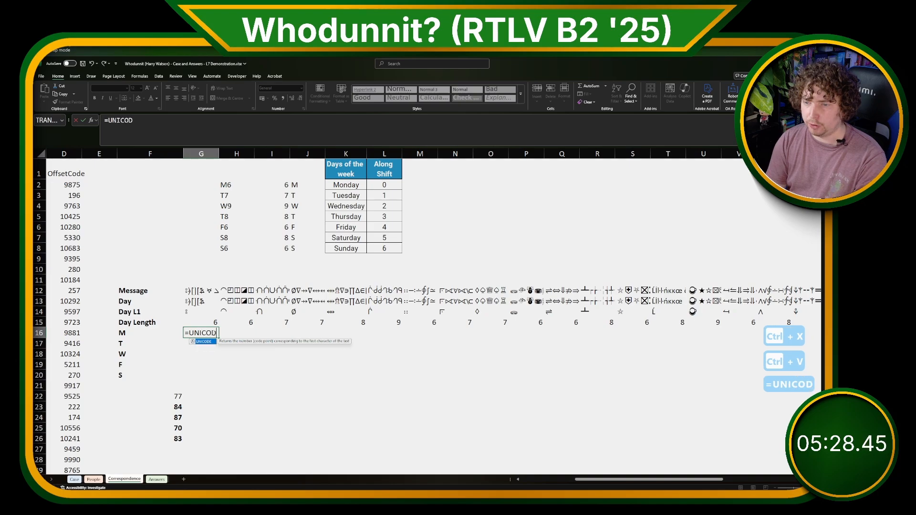
key("Up")
key("Up")
key("Return")
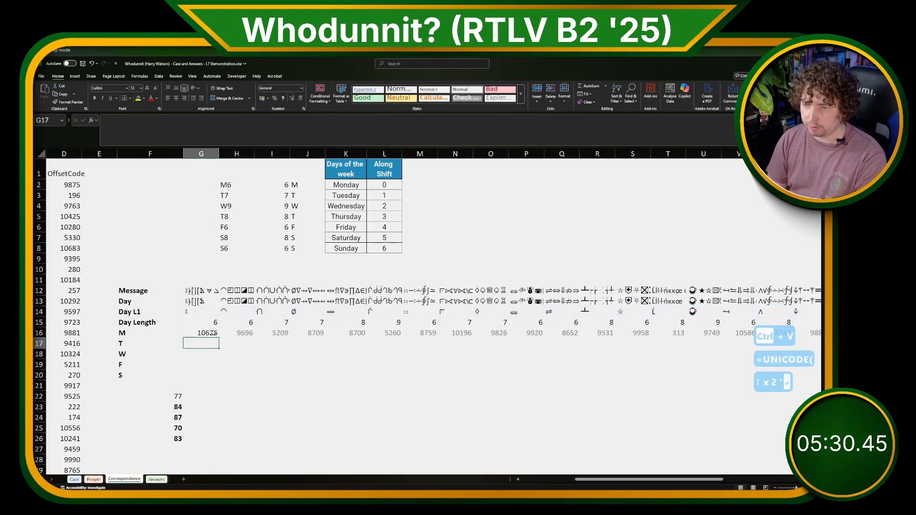
left_click(201, 333)
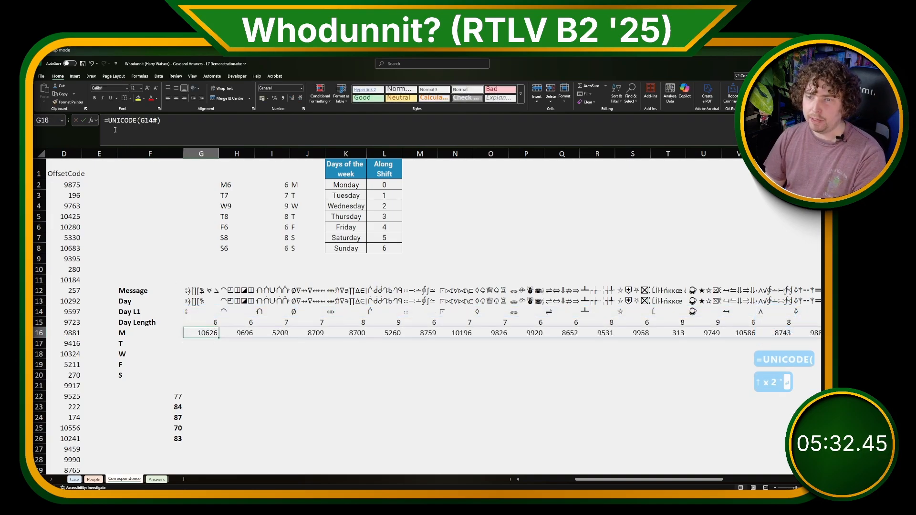
Extend the G16 formula to =UNICODE(G14#)-UNICODE(F16#) to find the offset of each encoded character from every weekday initial.
left_click(207, 132)
type("-UI")
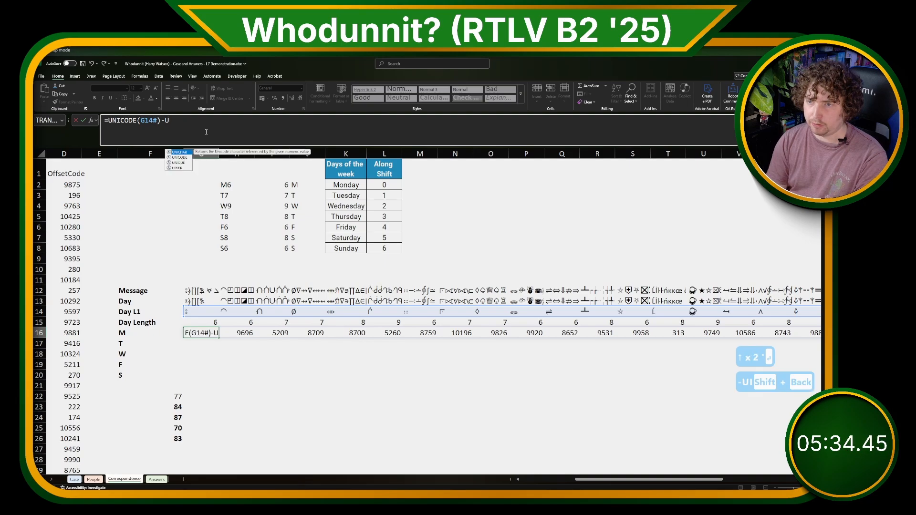
key("shift+BackSpace")
type("NICODE(")
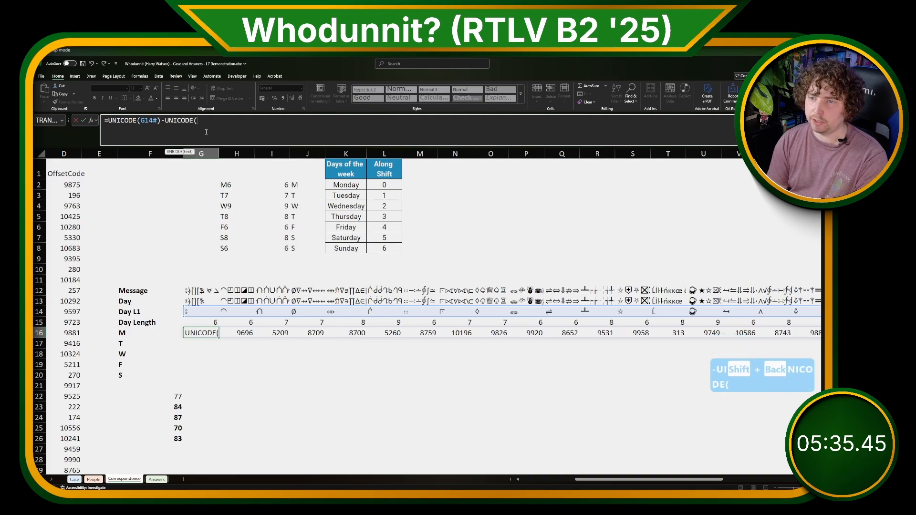
left_click(155, 332)
type("#)")
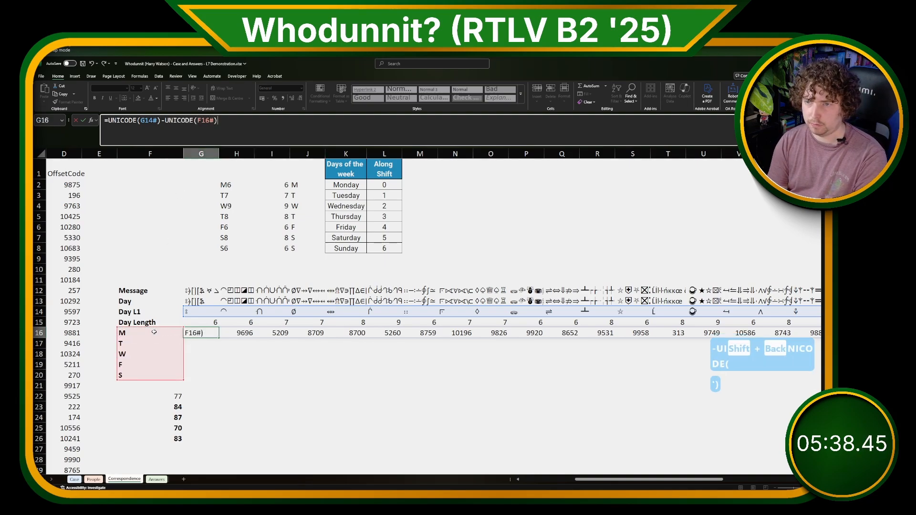
key("Return")
key("Up")
Delete the weekday initials' Unicode formula from F22.
left_click(172, 397)
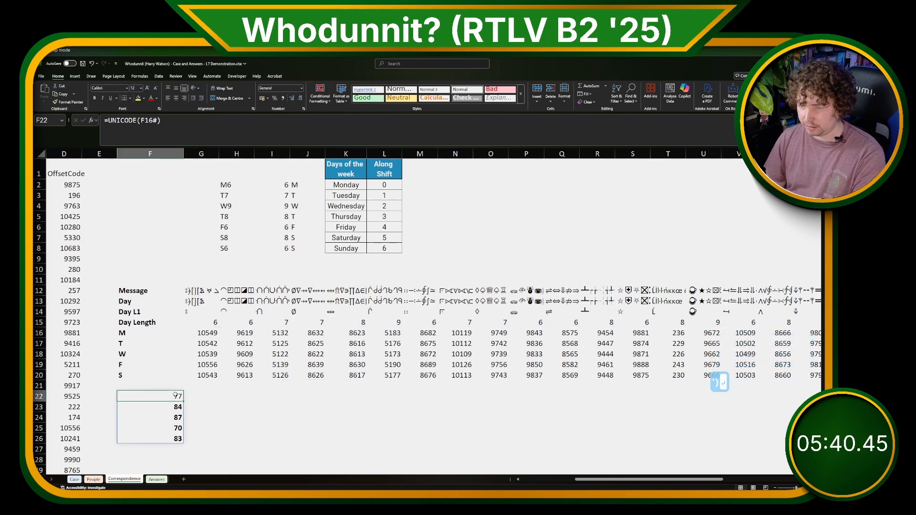
key("Delete")
left_click(209, 332)
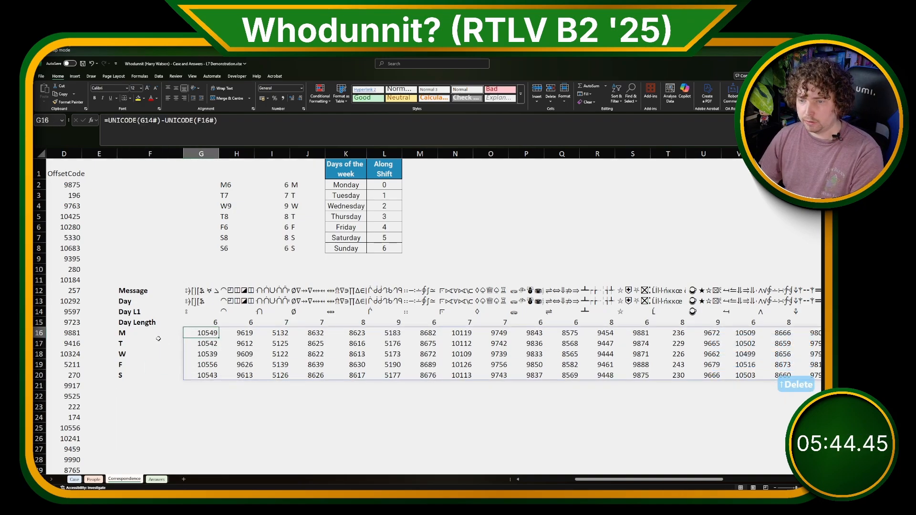
left_click(127, 333)
left_click(209, 333)
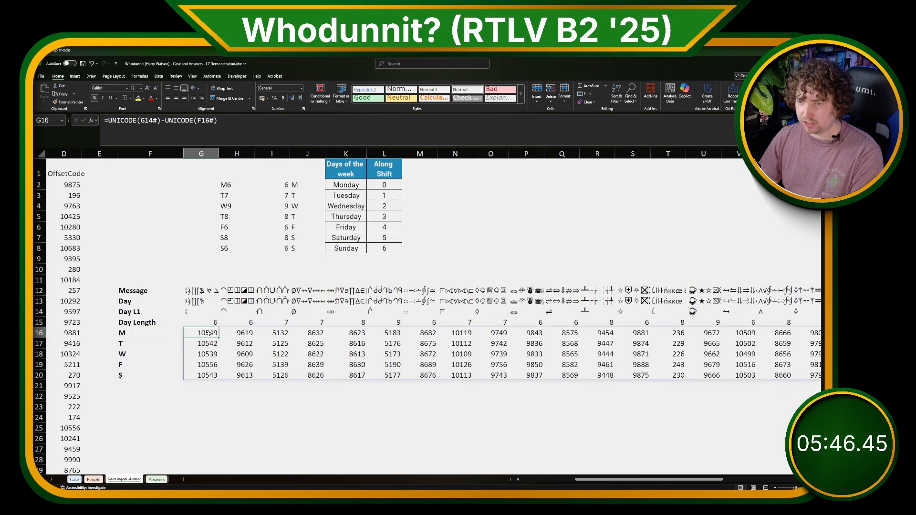
left_click(123, 345)
left_click(173, 356)
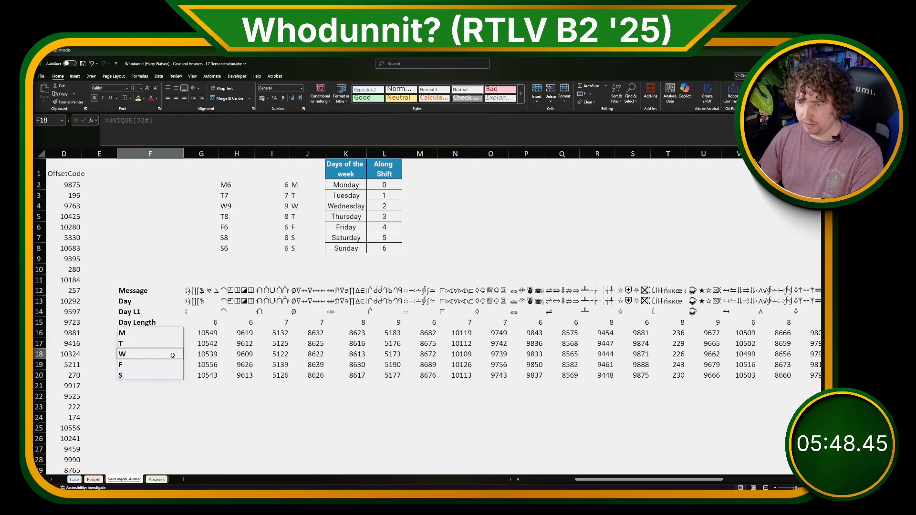
Label the weekday initials block in E16 as O Shift.
left_click(202, 354)
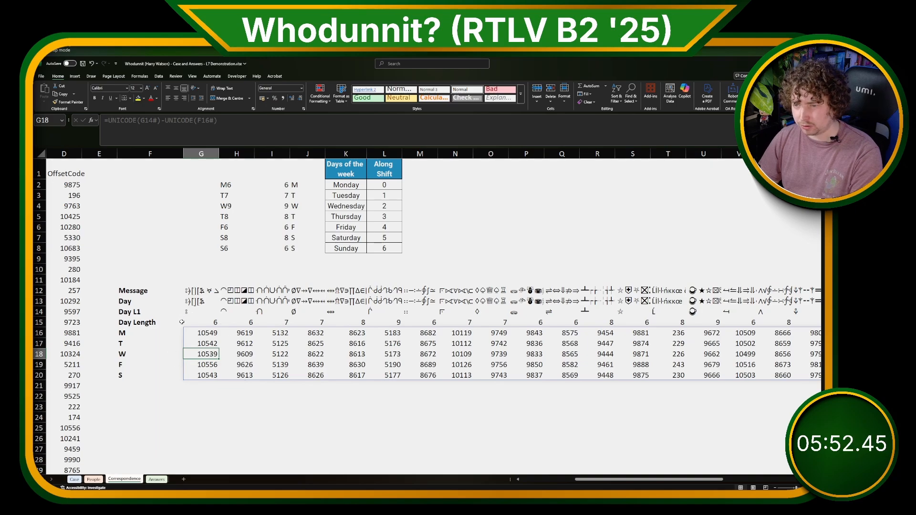
left_click(128, 386)
left_click_drag(100, 332, 111, 375)
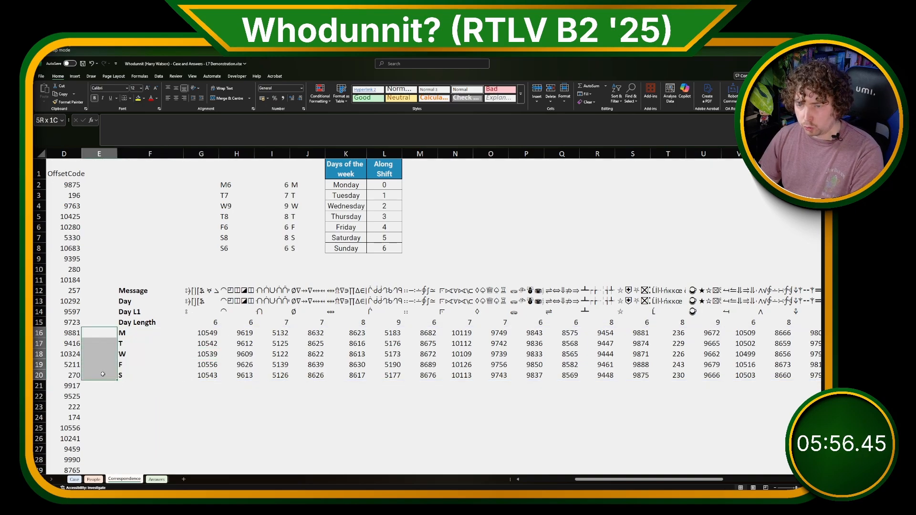
left_click(107, 330)
type("O Shift")
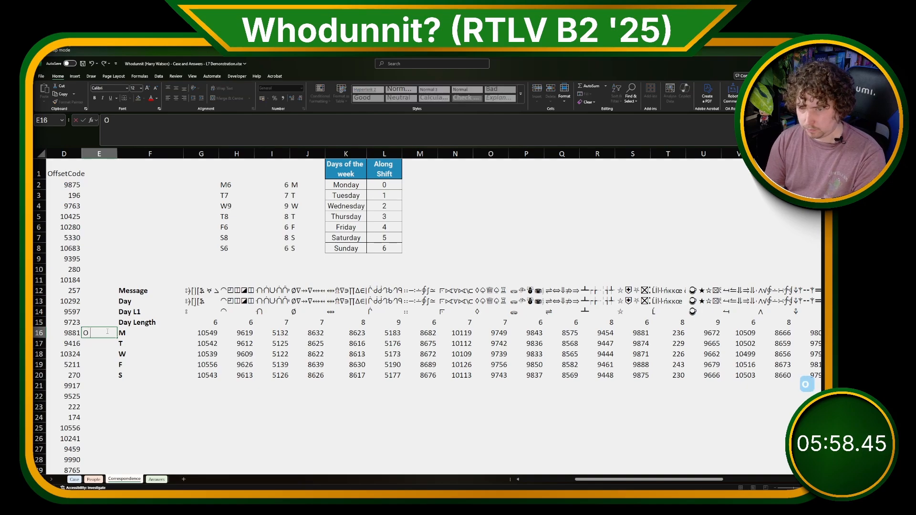
key("Return")
Fill the O Shift label and weekday initials block E16:F20 with orange.
left_click_drag(107, 332, 155, 377)
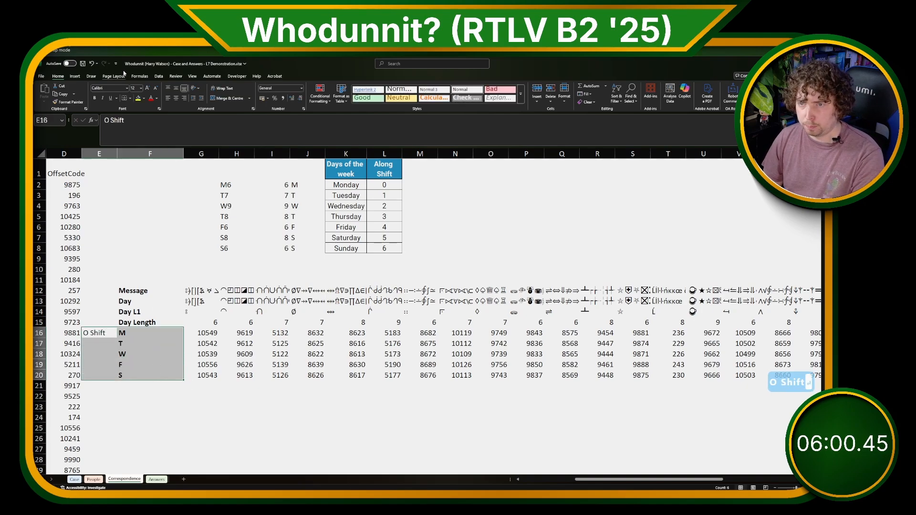
left_click(144, 99)
left_click(184, 130)
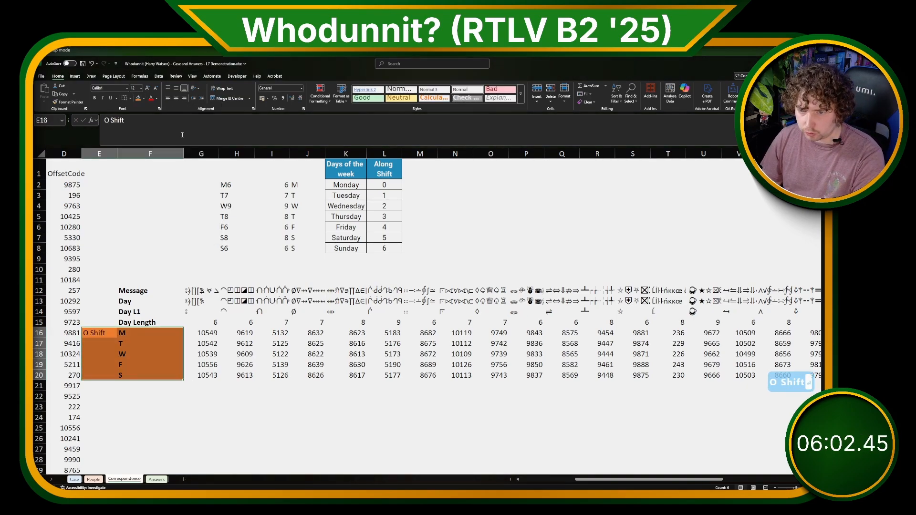
left_click(203, 376)
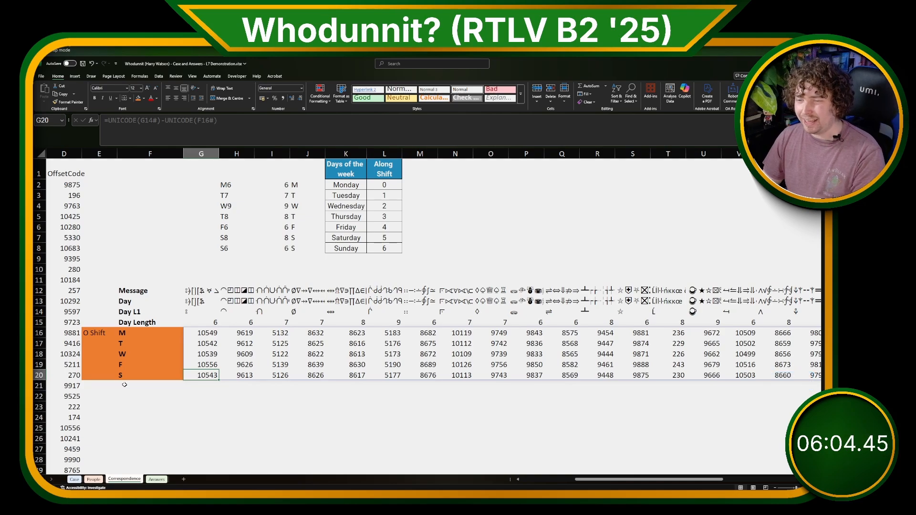
left_click(196, 387)
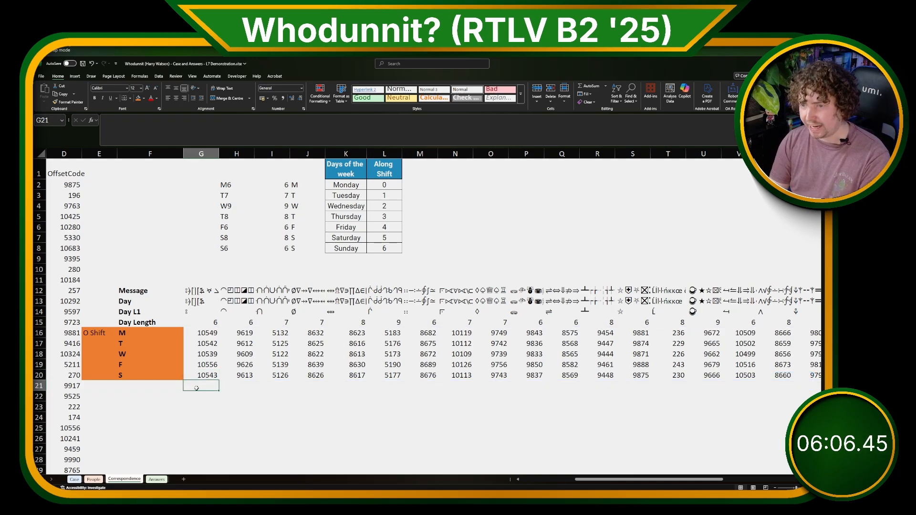
type("=MAP(")
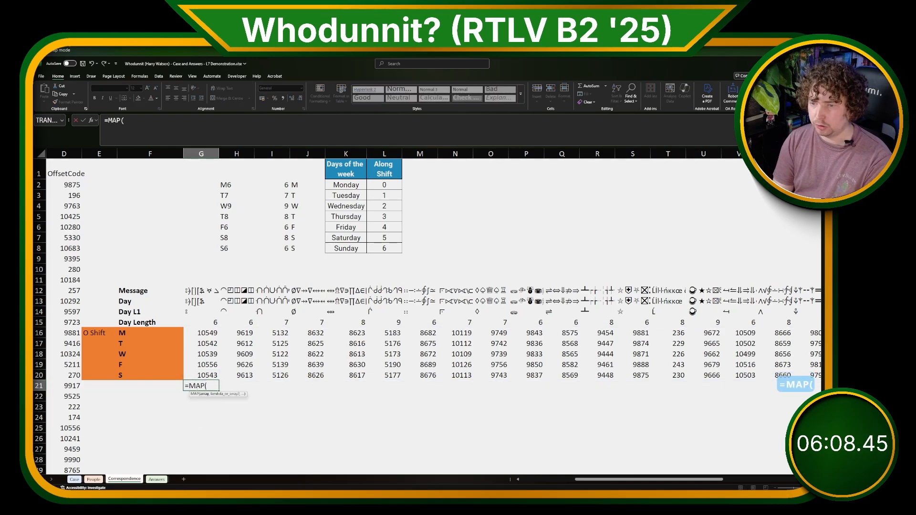
key("Up")
key("Up")
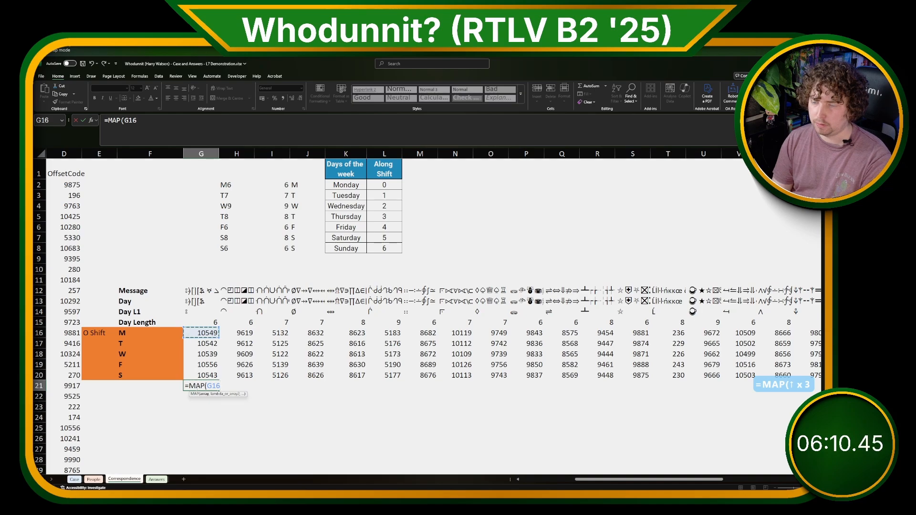
key("Escape")
Enter =ISNUMBER(XMATCH(G16#,INDEX(C2#,,2))) in G21 to test which calculated offsets occur among the OffsetCode values.
type("=ISNU")
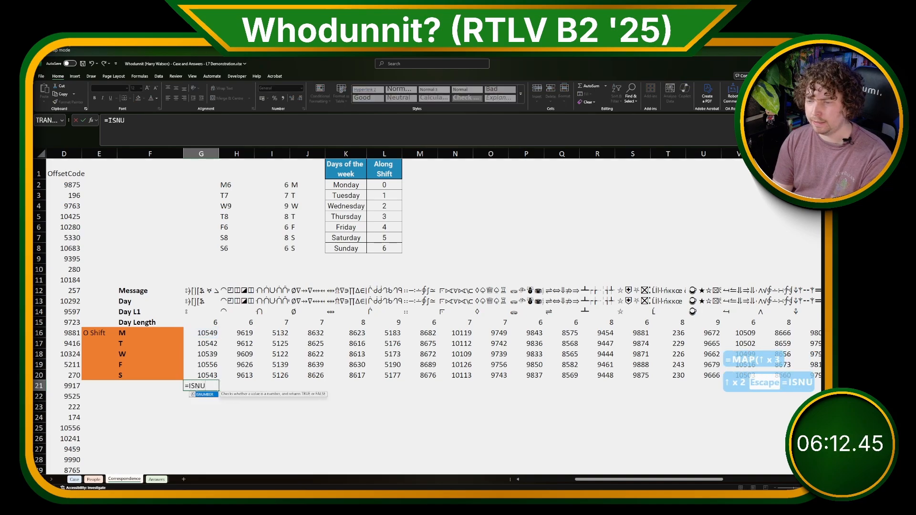
type("MBER(XMATCH(")
key("Up")
key("Up")
key("Up")
key("Up")
key("Up")
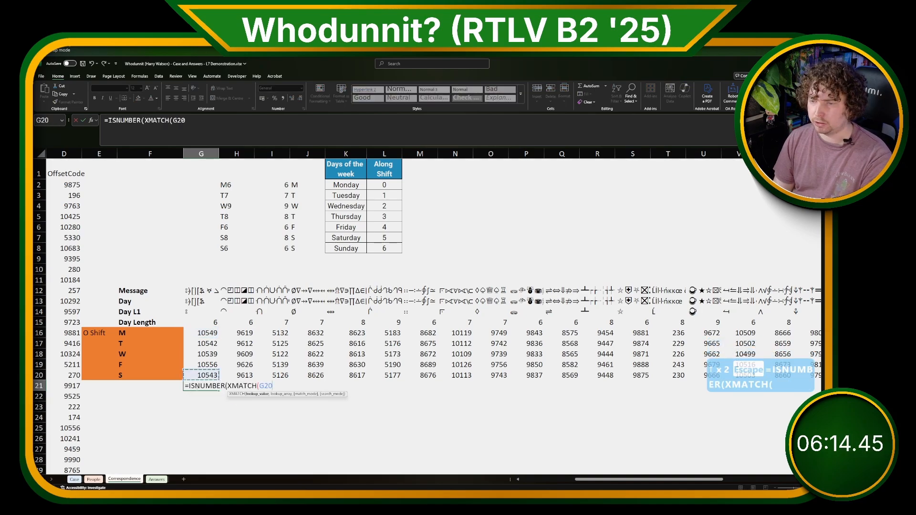
type("#,")
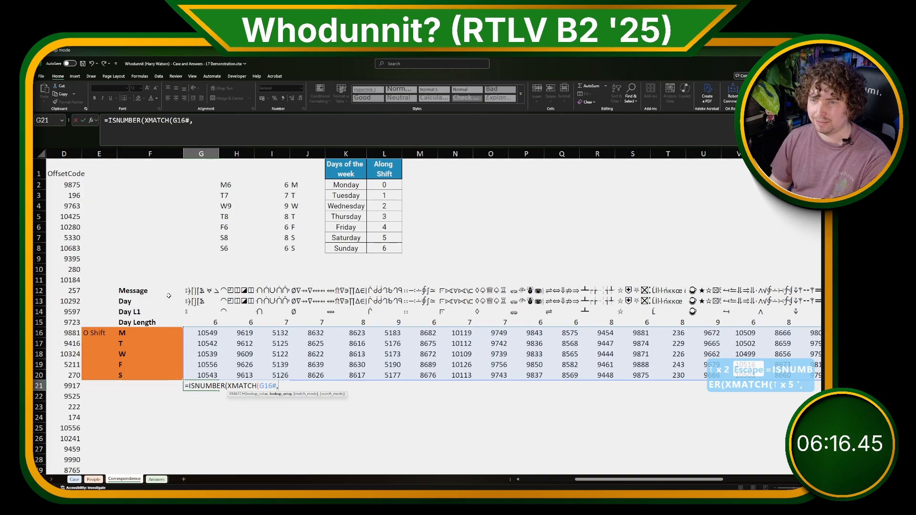
scroll(145, 221, "left", 1)
scroll(146, 221, "right", 1)
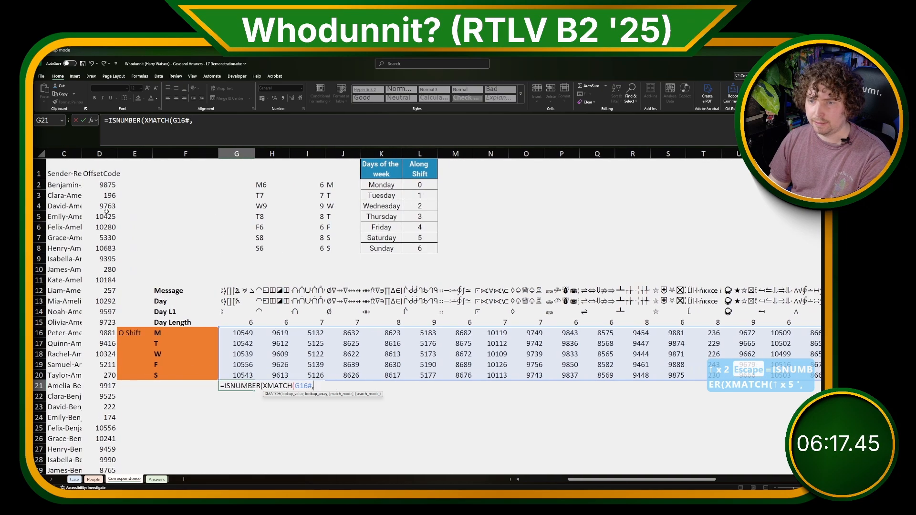
type("INDEX(")
left_click(74, 184)
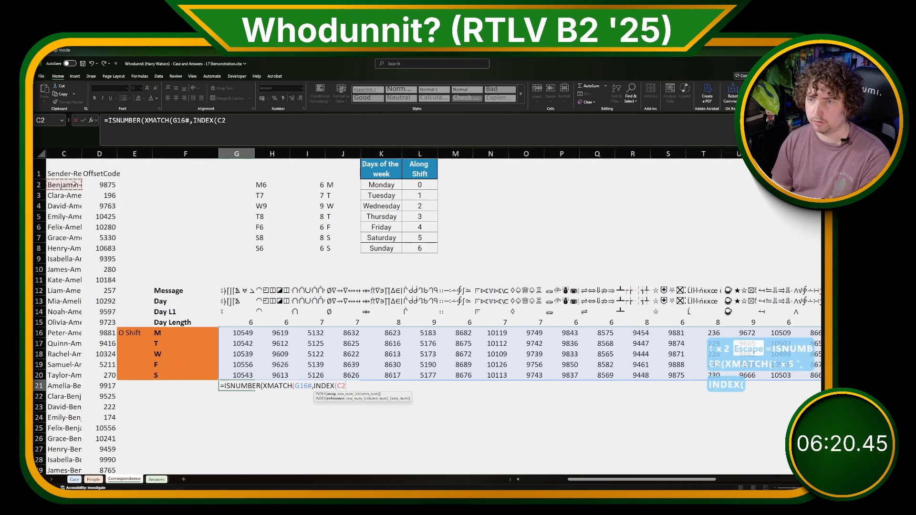
type("#,,2)))")
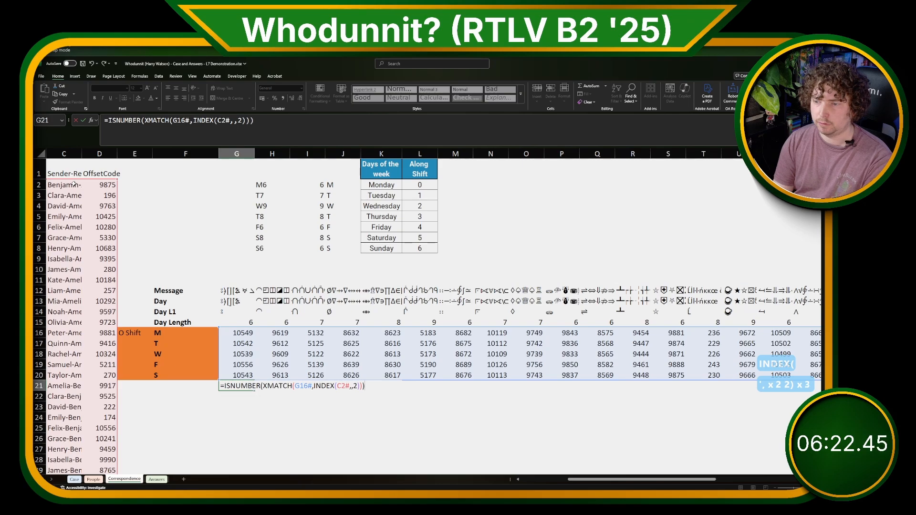
key("Return")
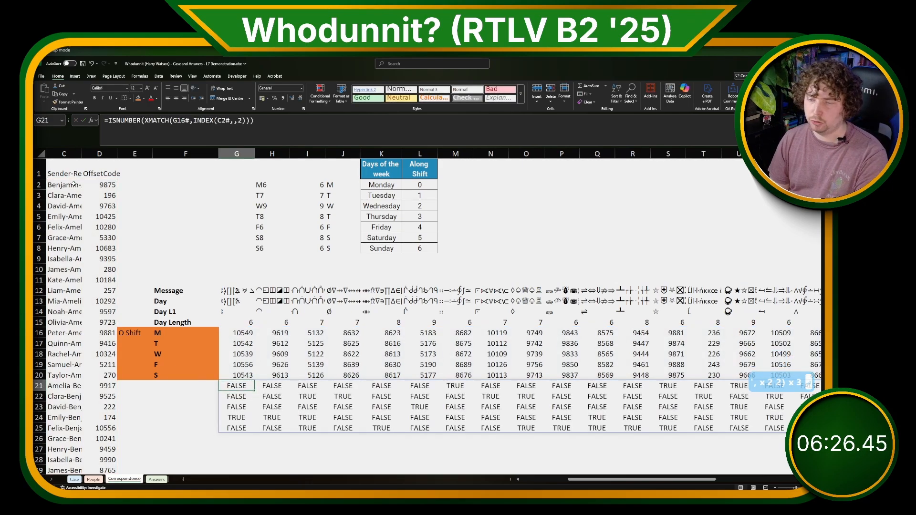
Number the TRUE/FALSE test rows 1 to 5 in F21:F25.
key("Down")
key("Up")
key("Left")
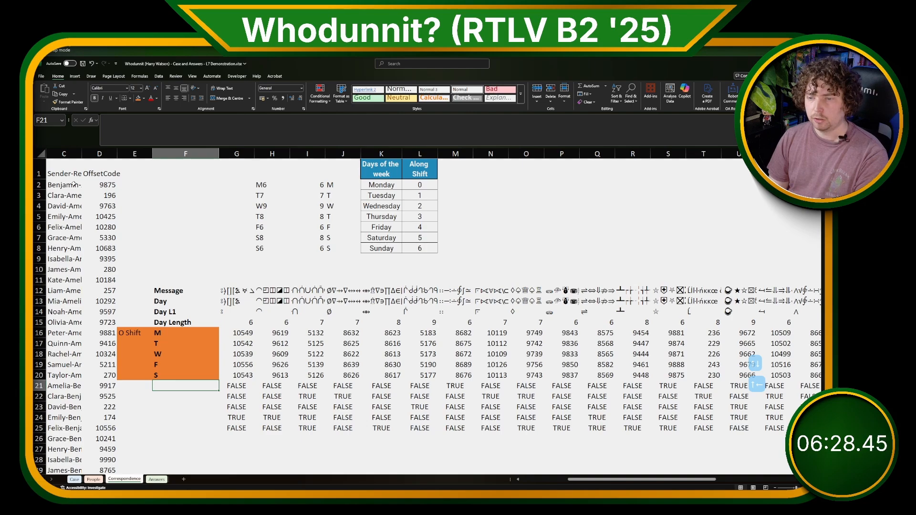
type("1")
key("Return")
type("2")
key("Return")
type("3")
key("Return")
type("4")
key("Return")
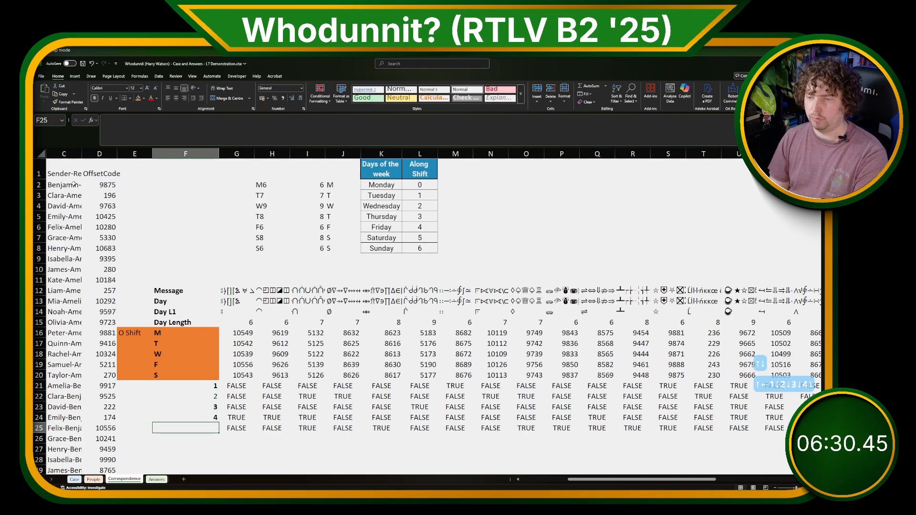
type("5")
key("Up")
Make the row number 2 in F22 bold.
key("Up")
key("Up")
key("ctrl+b")
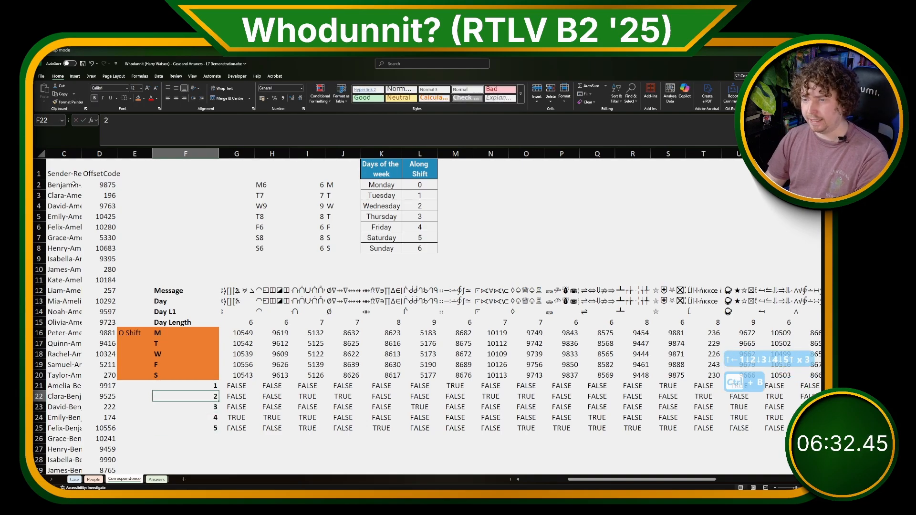
Compare the calculated offsets under the first message with the OffsetCode column and the match test results.
left_click_drag(233, 333, 336, 376)
left_click_drag(98, 184, 113, 308)
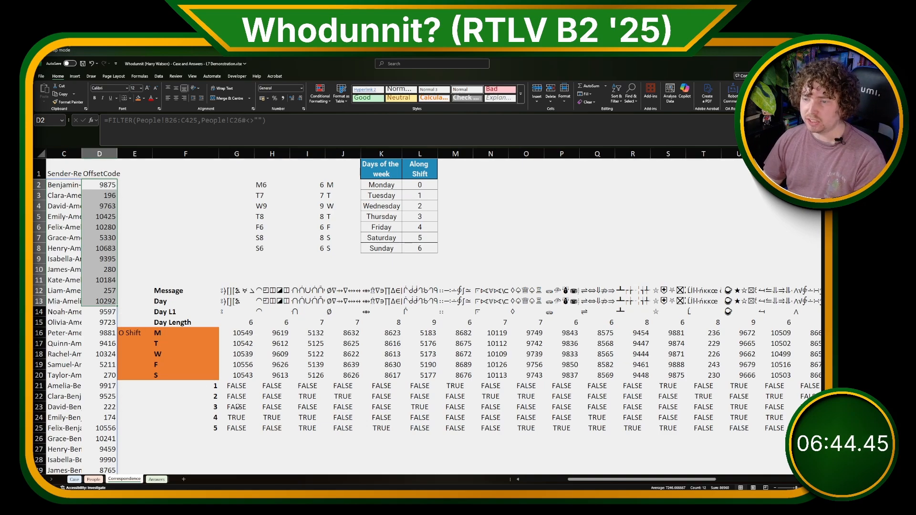
left_click(231, 364)
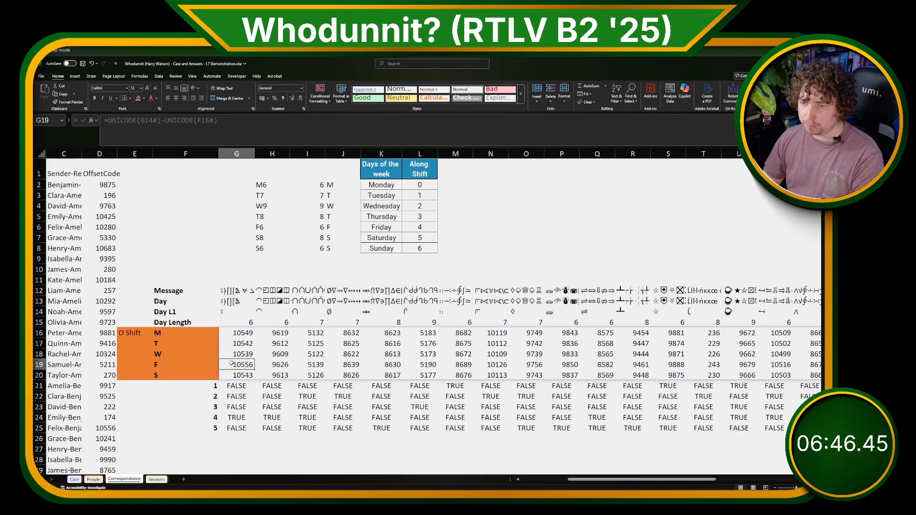
left_click(245, 418)
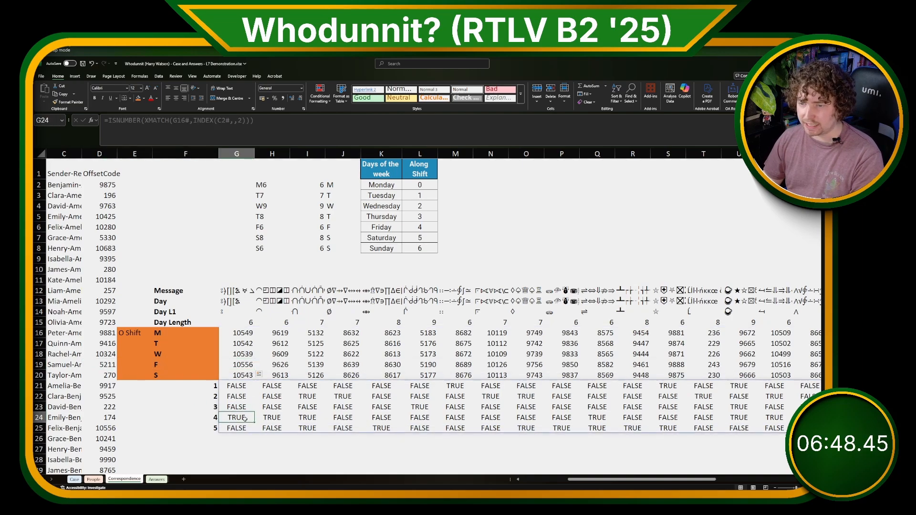
left_click(236, 442)
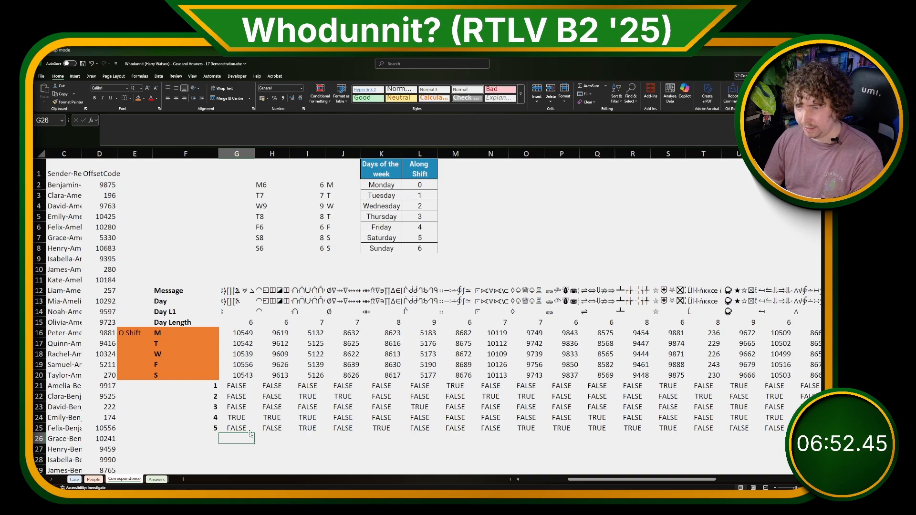
type("=")
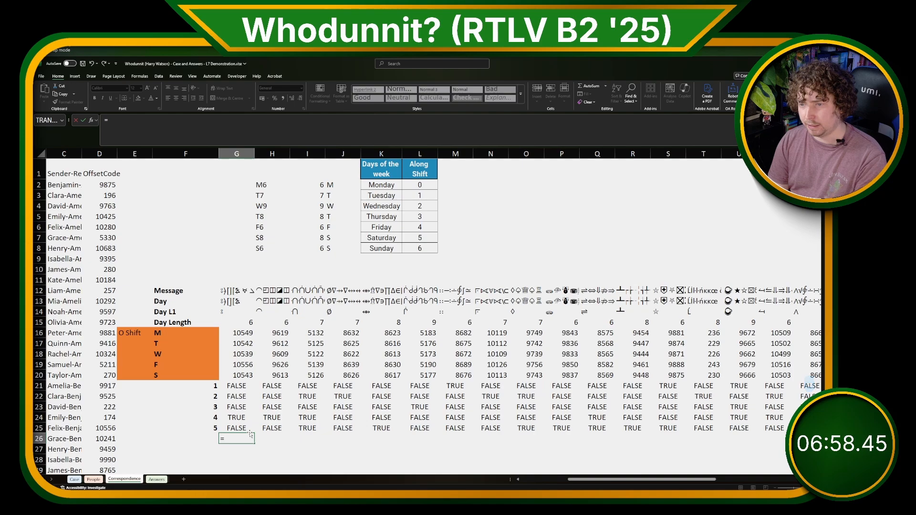
type("IF(")
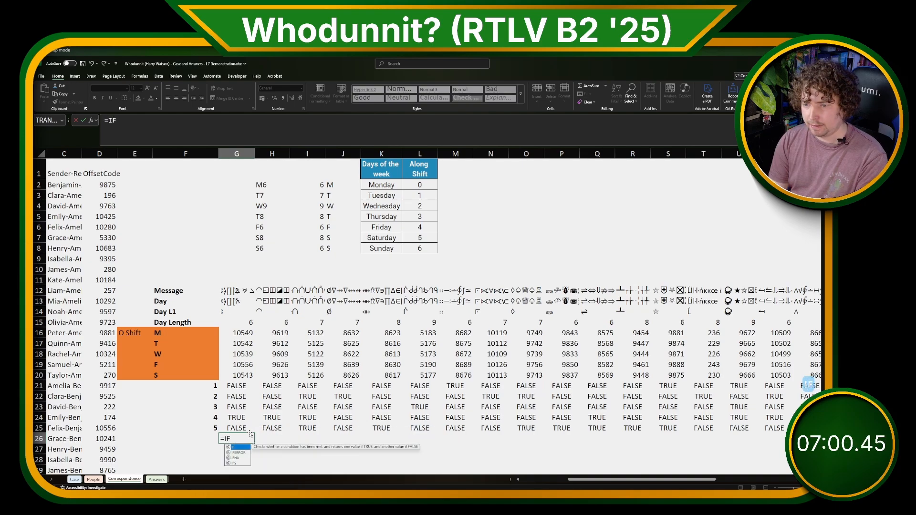
key("Escape")
key("Escape")
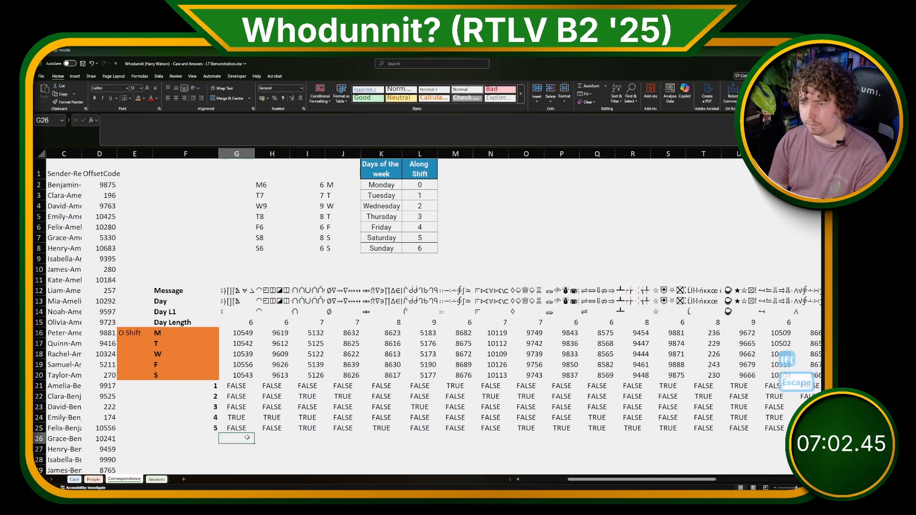
type("=")
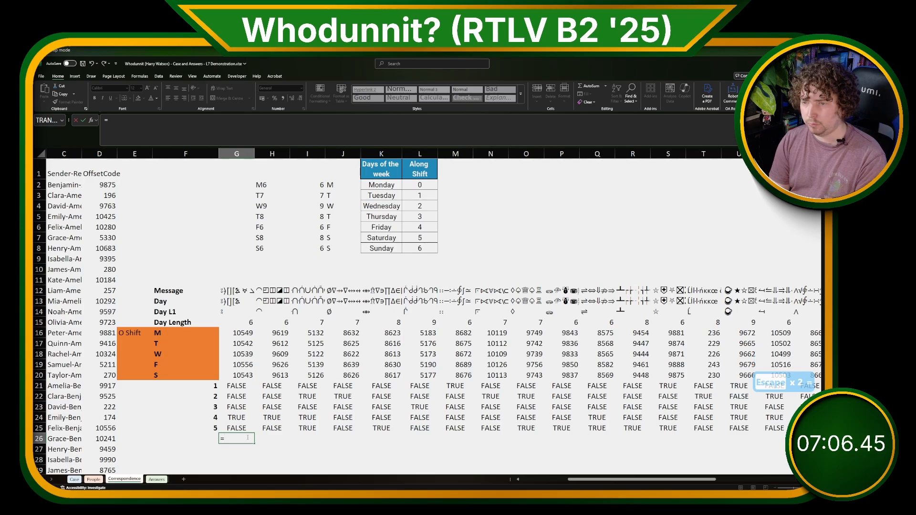
key("Escape")
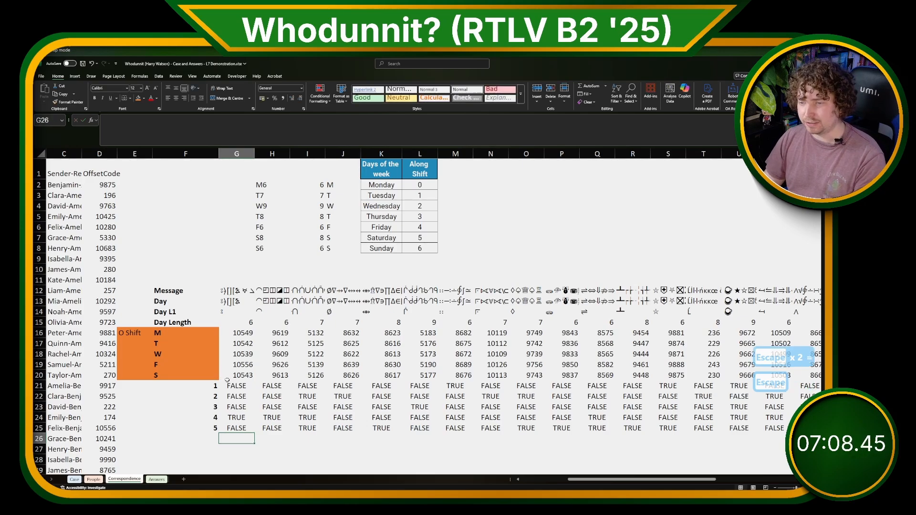
Enter a FILTER formula in G26 that returns the offset from G16:G20 whose test in G21:G25 is TRUE.
left_click_drag(237, 386, 244, 428)
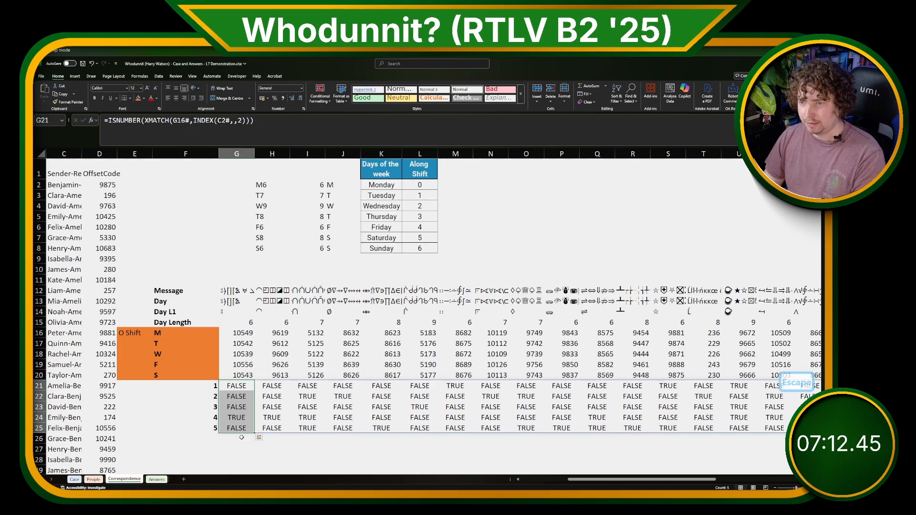
left_click(241, 438)
type("=")
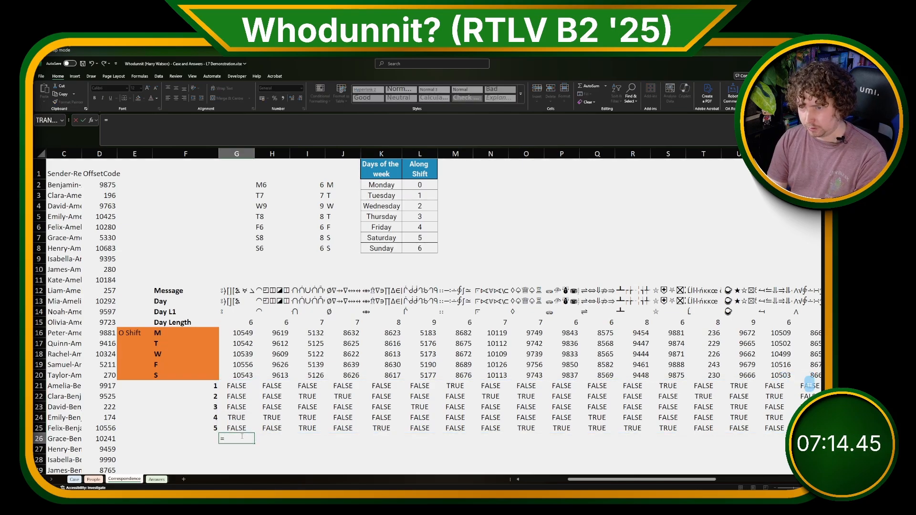
type("FILTER(")
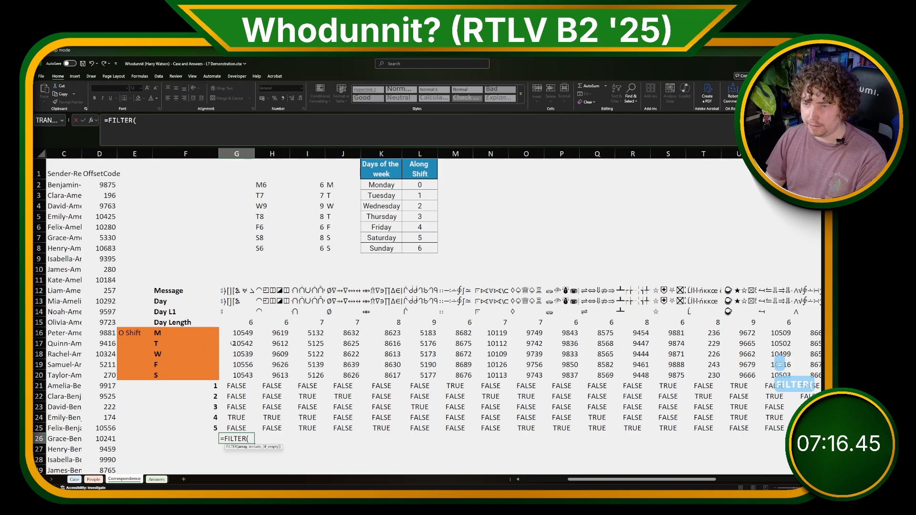
left_click_drag(238, 332, 242, 423)
type(",")
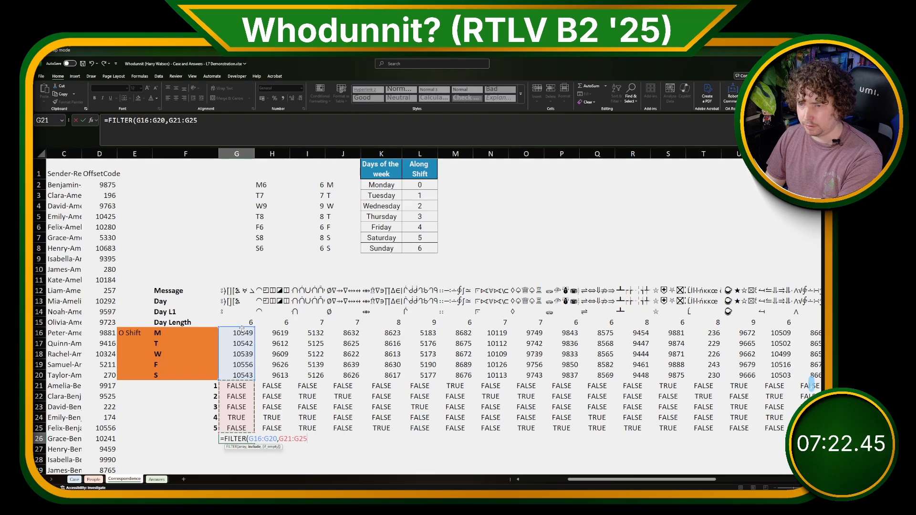
key("Return")
Change the G26 formula to =FILTER($F$16#,G21:G25) to return the matching weekday initial instead of the offset.
left_click(239, 431)
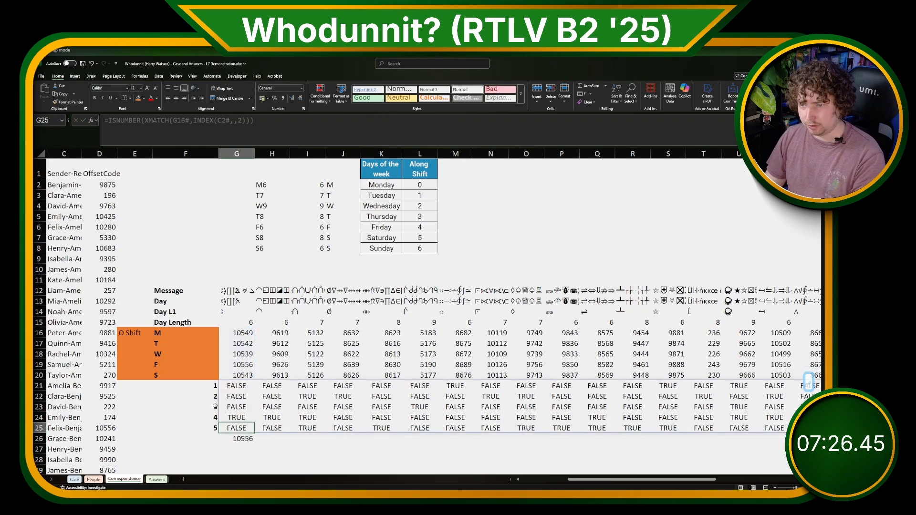
left_click(237, 439)
key("F2")
left_click_drag(229, 328, 179, 332)
key("F4")
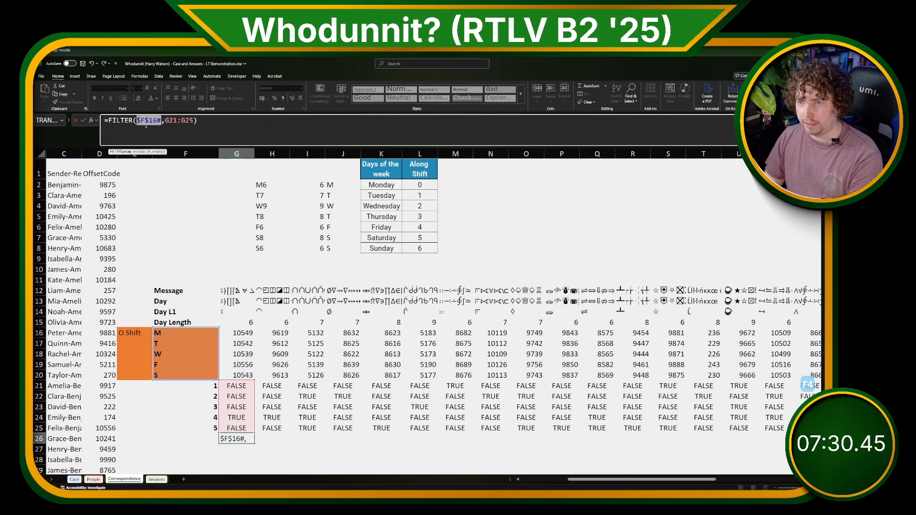
key("Return")
key("Up")
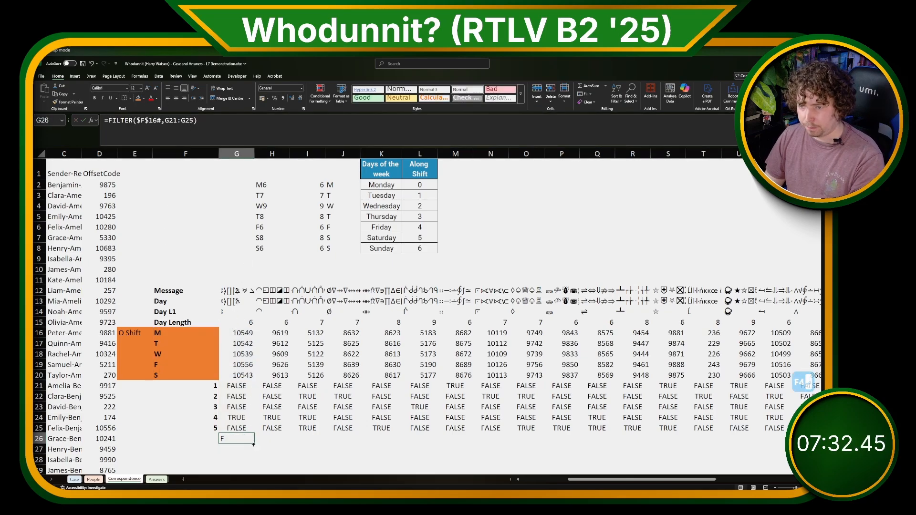
Fill the G26 FILTER formula across row 26 to AJ26 so every message gets its weekday initials.
scroll(660, 444, "right", 10)
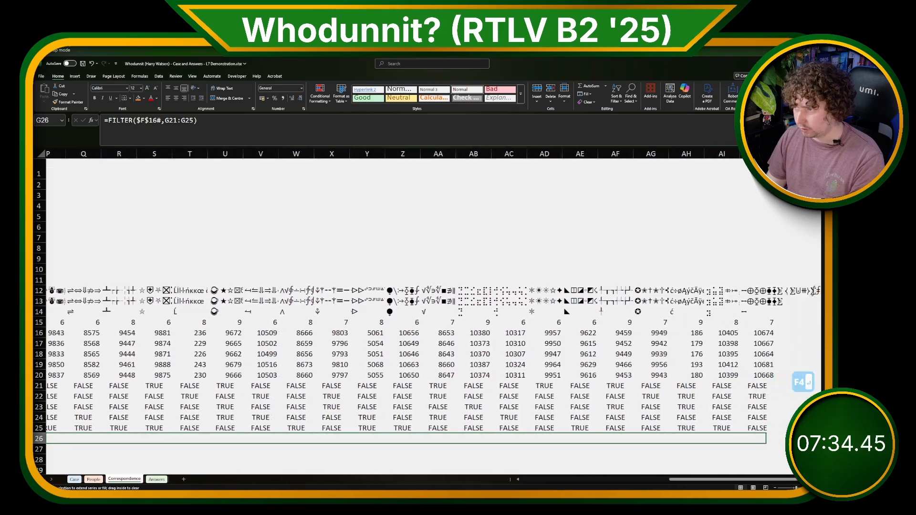
left_click_drag(735, 428, 743, 437)
left_click(743, 437)
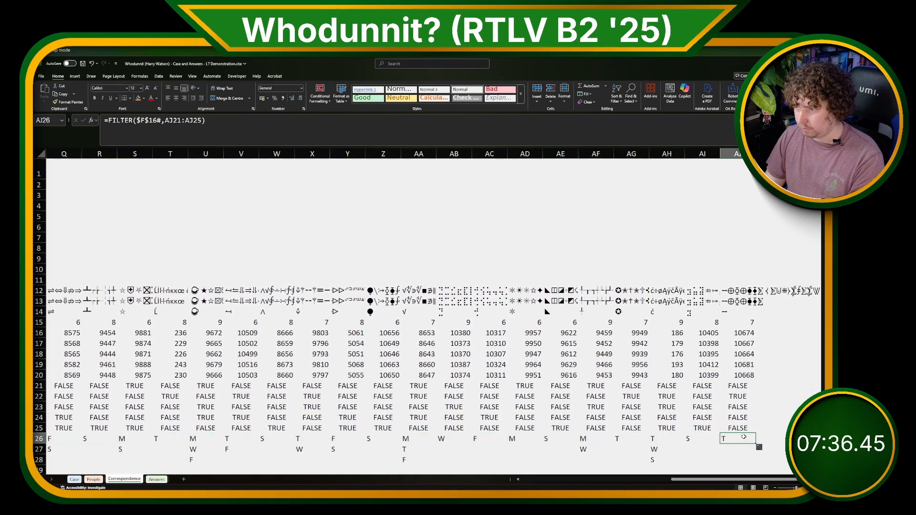
Examine the filtered initials from row 26 down for messages that have more than one candidate weekday.
key("Left")
key("Left")
key("Escape")
key("Left")
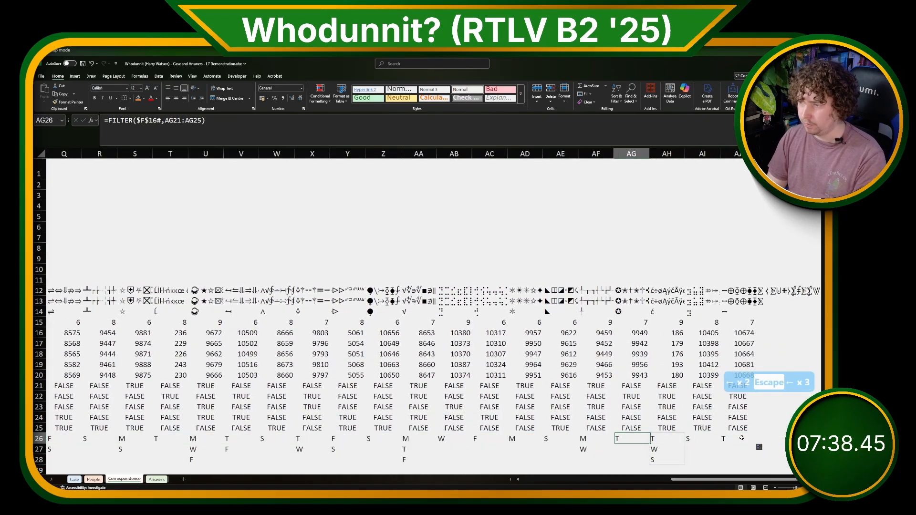
key("Right")
key("Left")
key("Left")
key("Left")
key("Left")
key("Right")
key("Right")
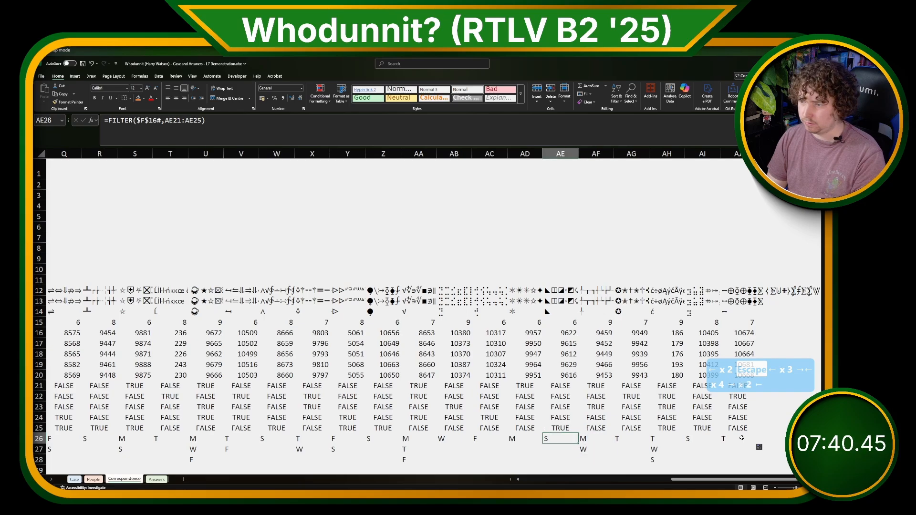
key("Left")
key("Left")
key("Left")
key("Left")
key("Left")
key("Left")
key("Right")
key("Down")
key("Down")
key("Down")
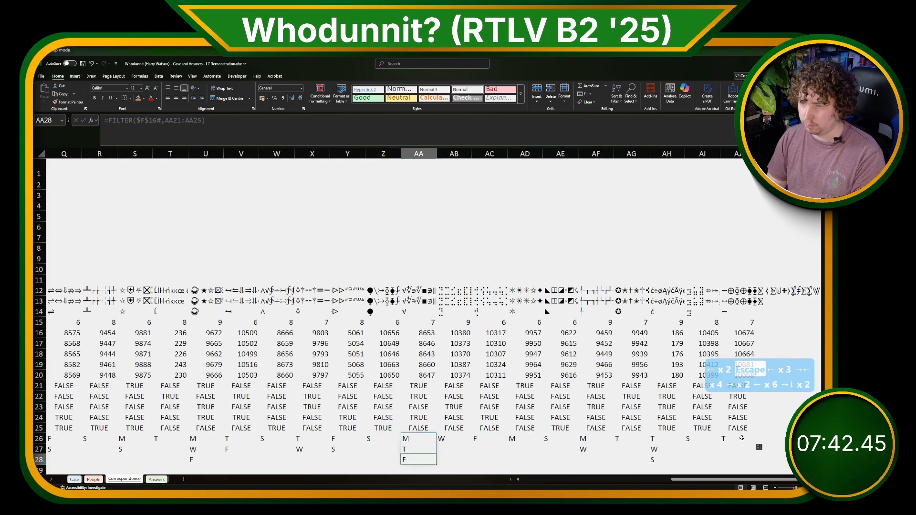
Append the day length to the first message's initial by changing G26 to =FILTER($F$16#,G21:G25)&G15.
key("ctrl+Left")
key("Right")
key("Right")
key("Right")
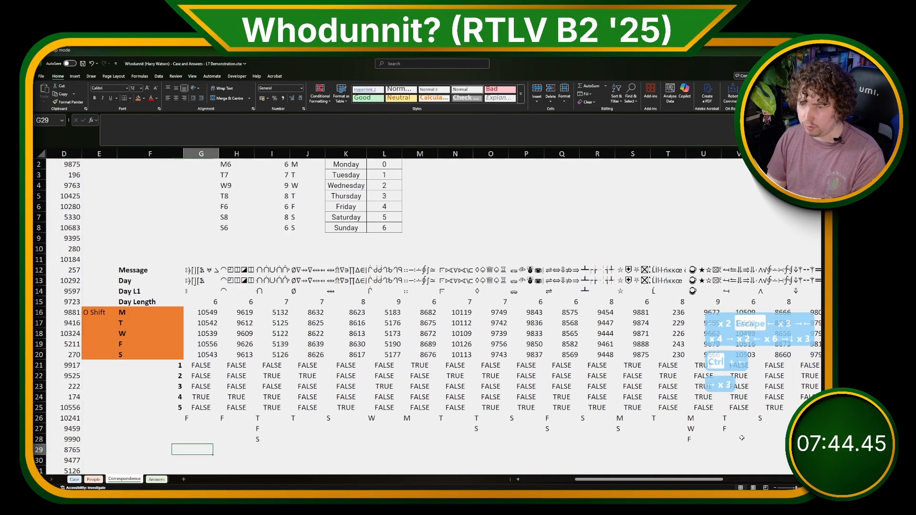
key("Up")
key("Up")
key("Up")
key("Up")
key("Down")
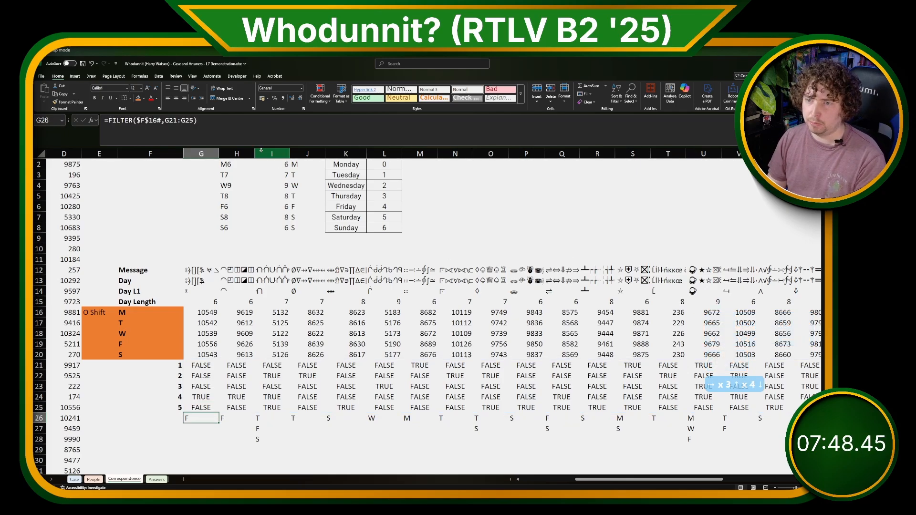
left_click(249, 128)
type("&")
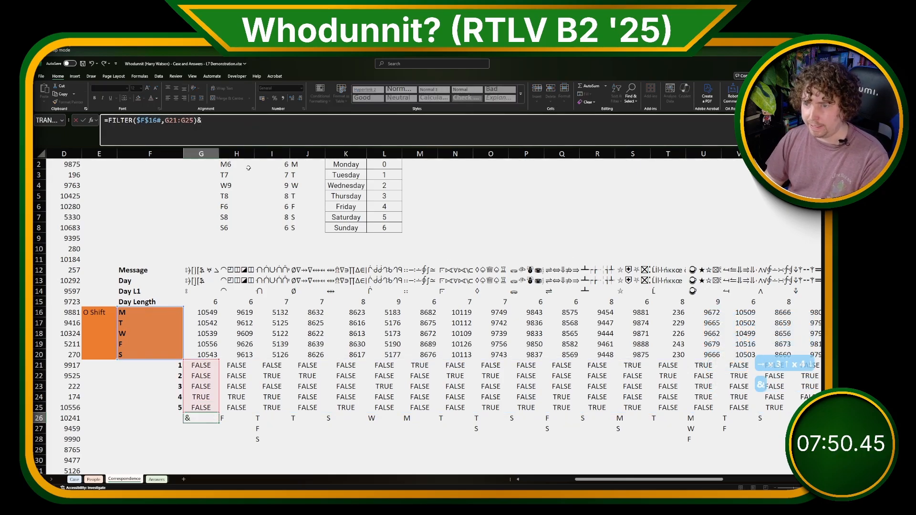
left_click(215, 302)
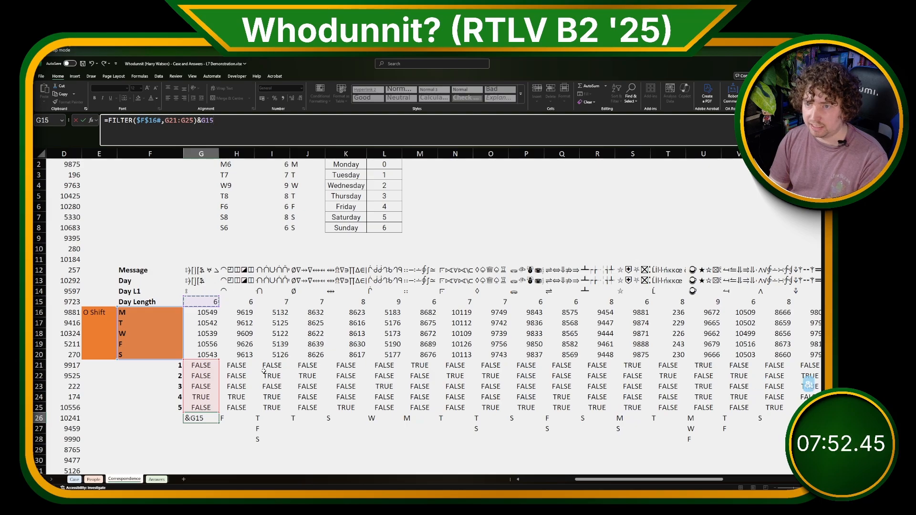
key("ctrl+Return")
Copy the updated G26 formula across the rest of row 26, replacing the initials-only formulas.
key("ctrl+c")
key("ctrl+shift+Right")
key("ctrl+v")
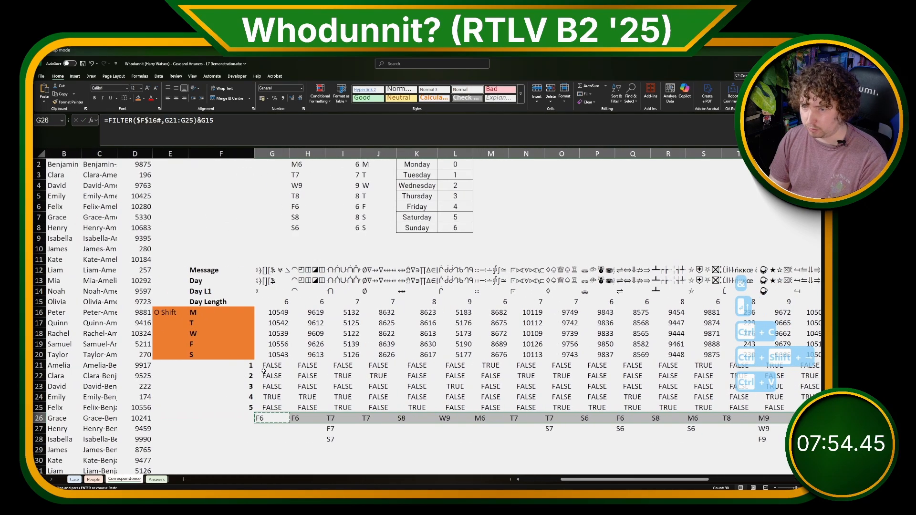
Compare the candidate initial-and-length codes under the messages with the valid weekday codes in H2:H8.
key("Down")
key("Down")
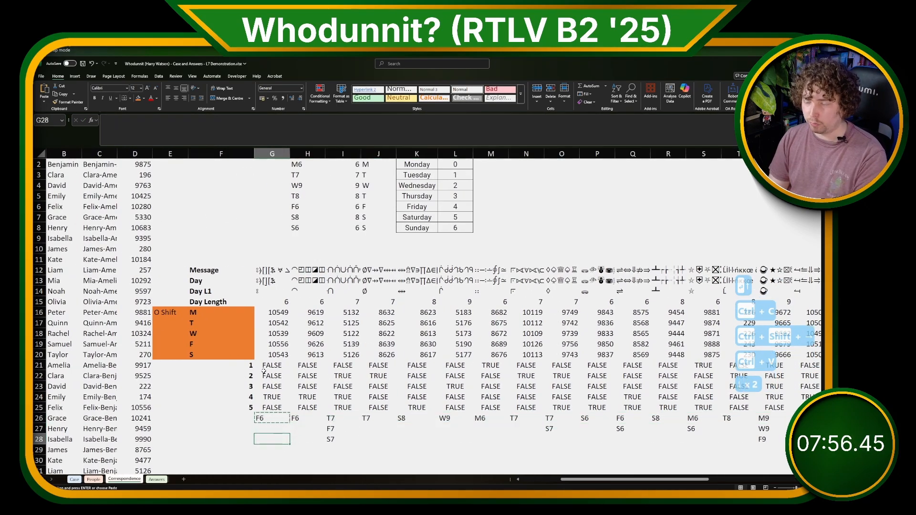
scroll(296, 191, "up", 1)
left_click(300, 185)
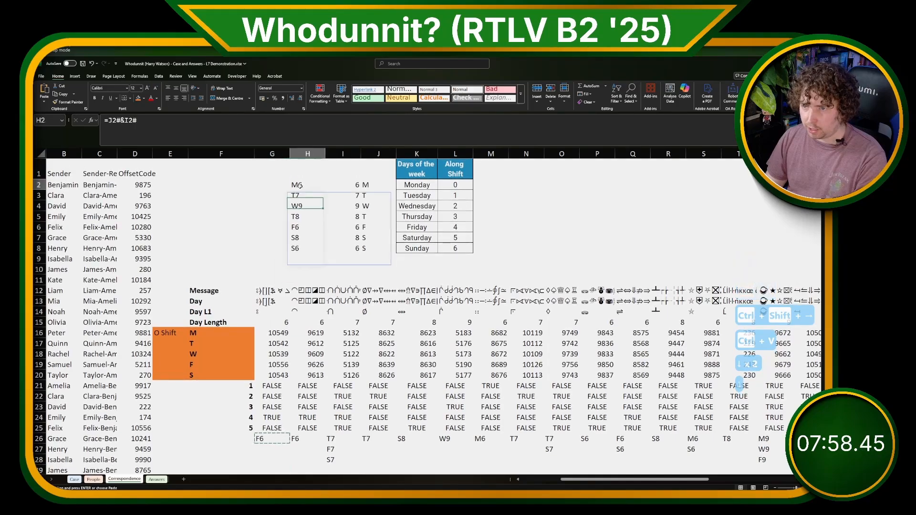
left_click_drag(300, 186, 297, 246)
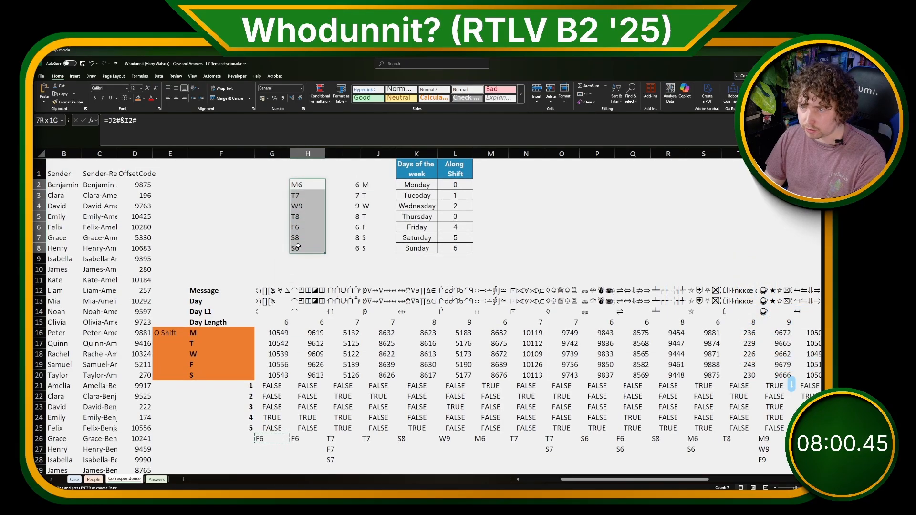
scroll(339, 424, "down", 1)
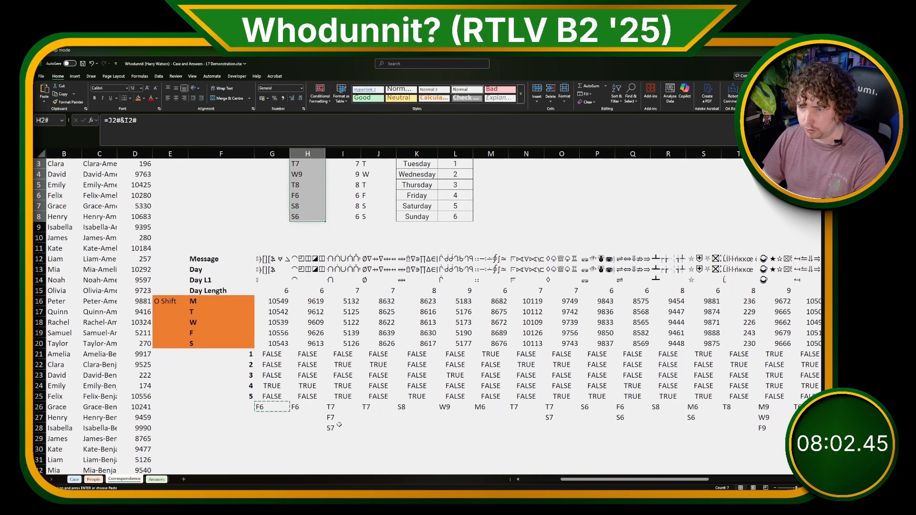
left_click(331, 407)
scroll(332, 407, "up", 1)
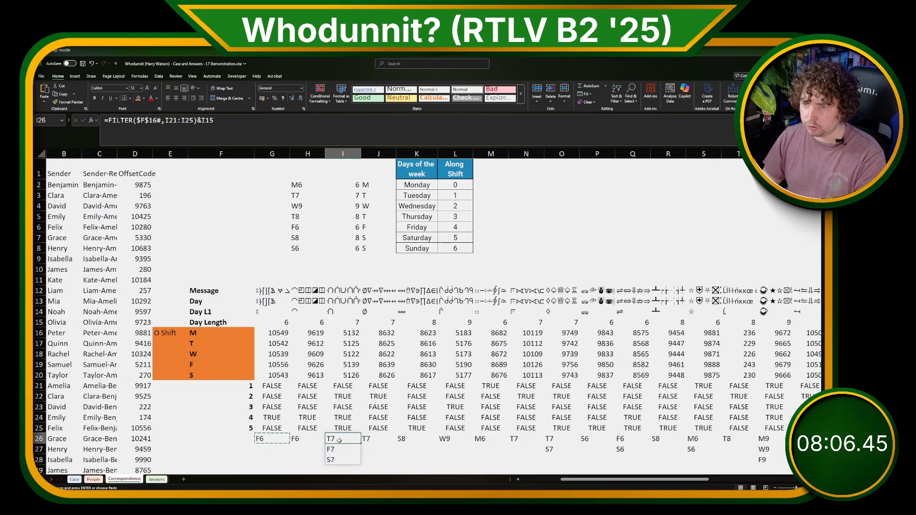
left_click(339, 459)
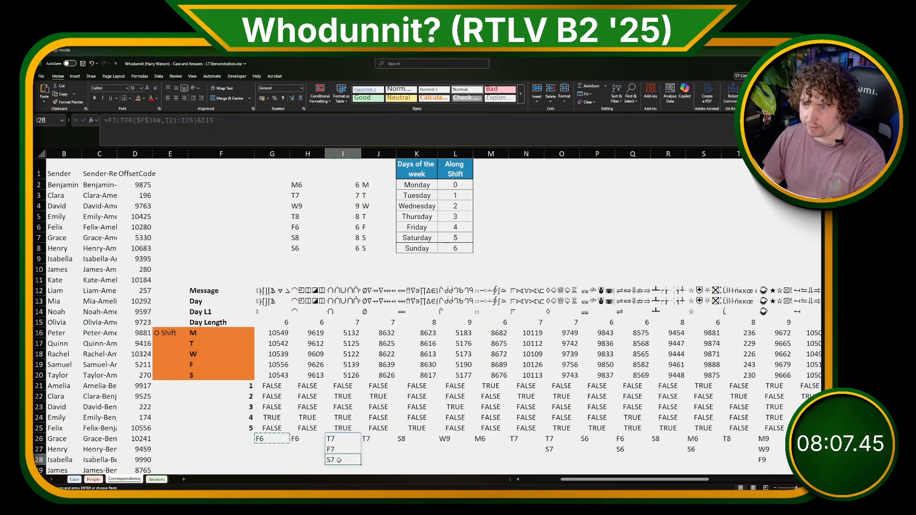
left_click_drag(302, 238, 300, 251)
left_click(296, 227)
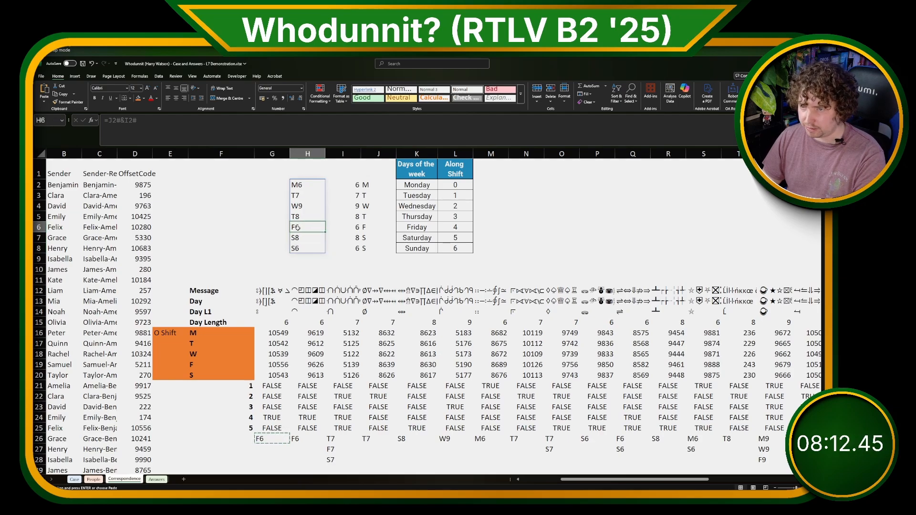
left_click(296, 196)
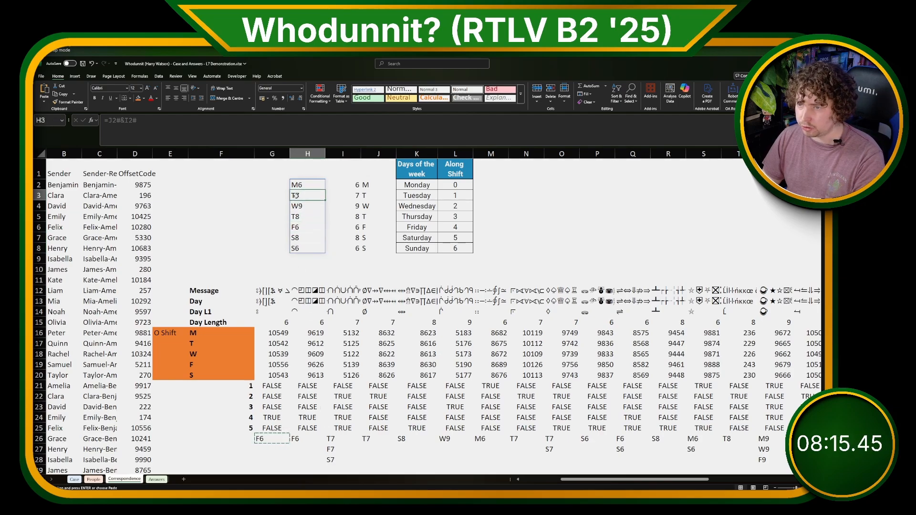
left_click(329, 439)
left_click(301, 195)
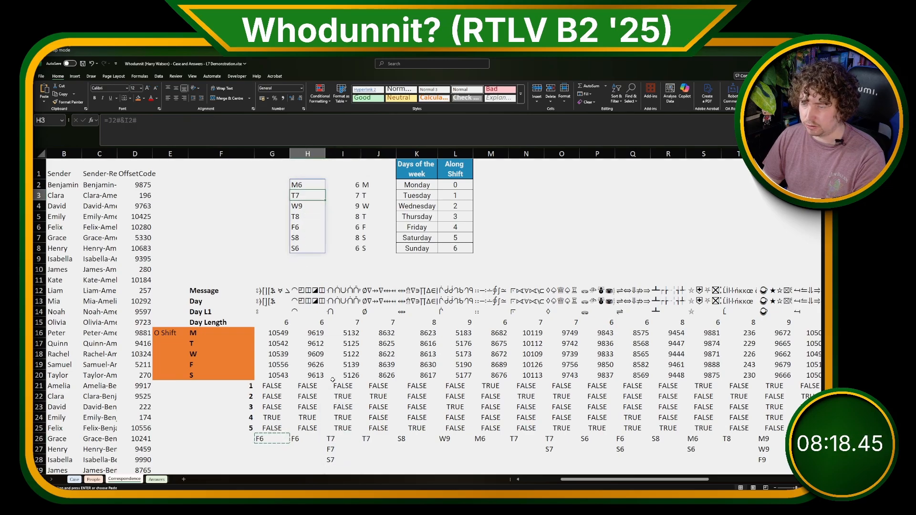
left_click_drag(297, 185, 304, 249)
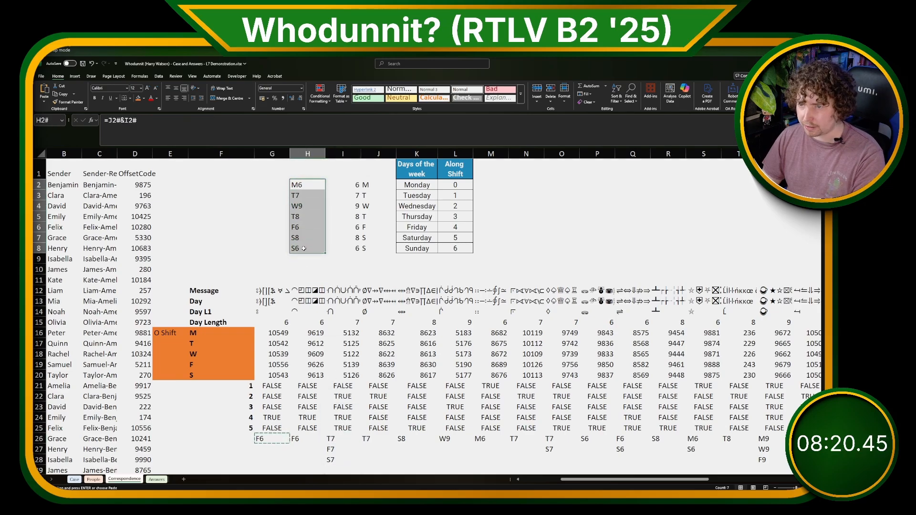
left_click(454, 176)
left_click(316, 365)
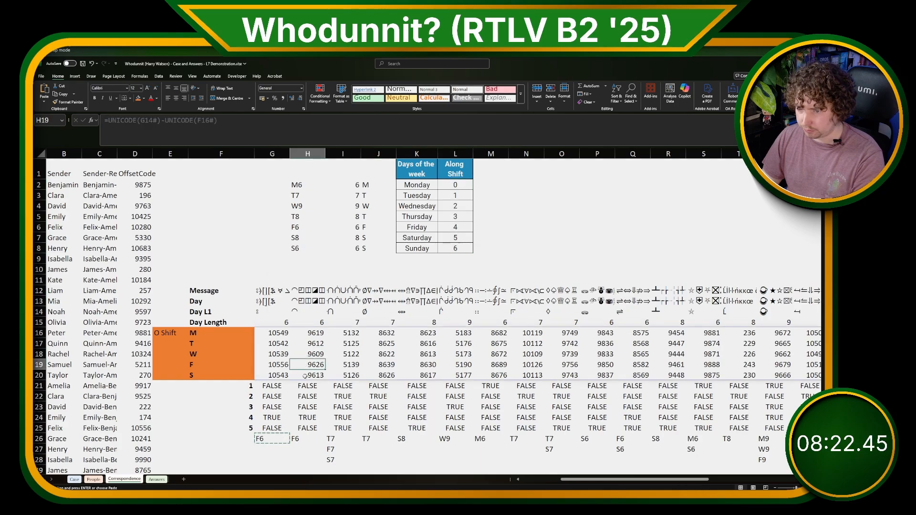
scroll(237, 464, "down", 2)
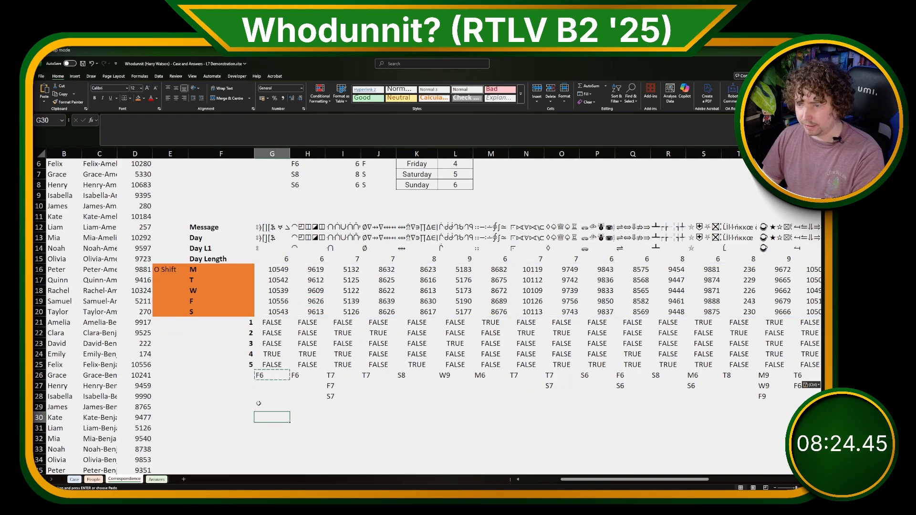
Enter =ISNUMBER(XMATCH(G26:AJ28,H2#)) in G29 to test every candidate code against the valid weekday codes.
left_click(265, 408)
type("=")
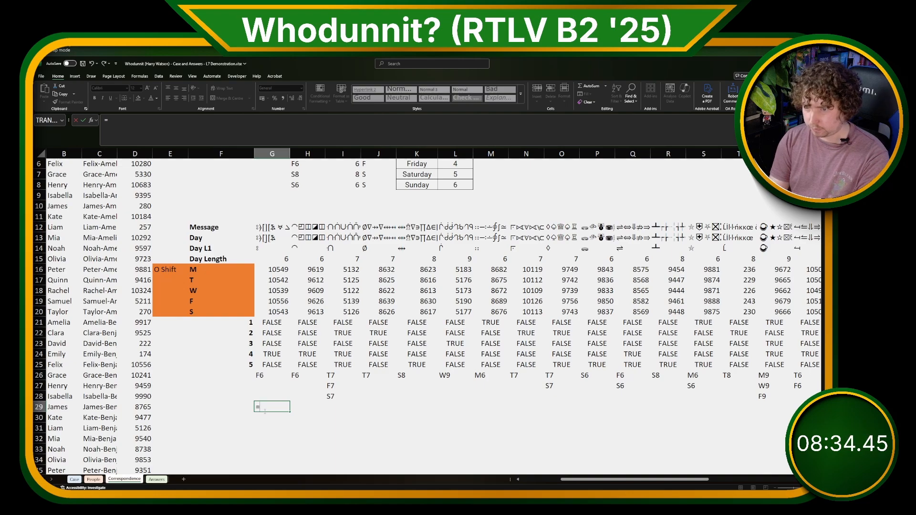
type("ISNUMB")
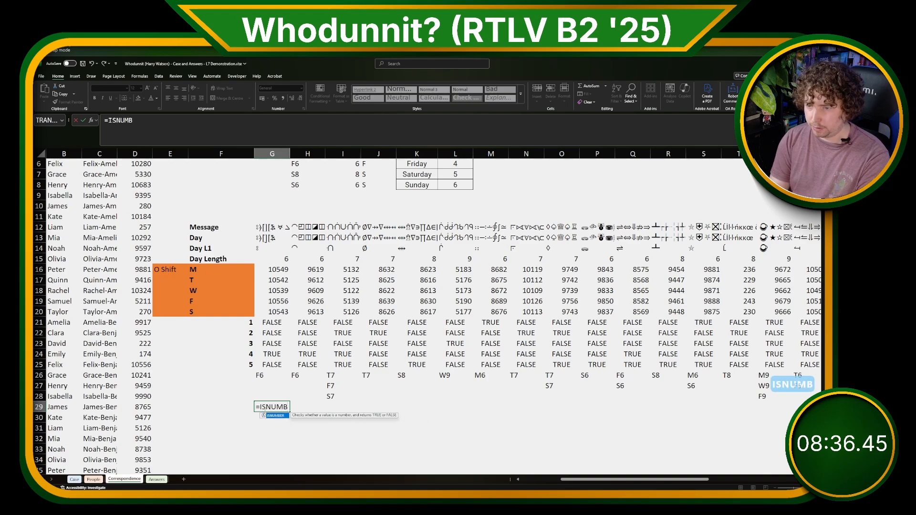
type("ER(XMATCH(")
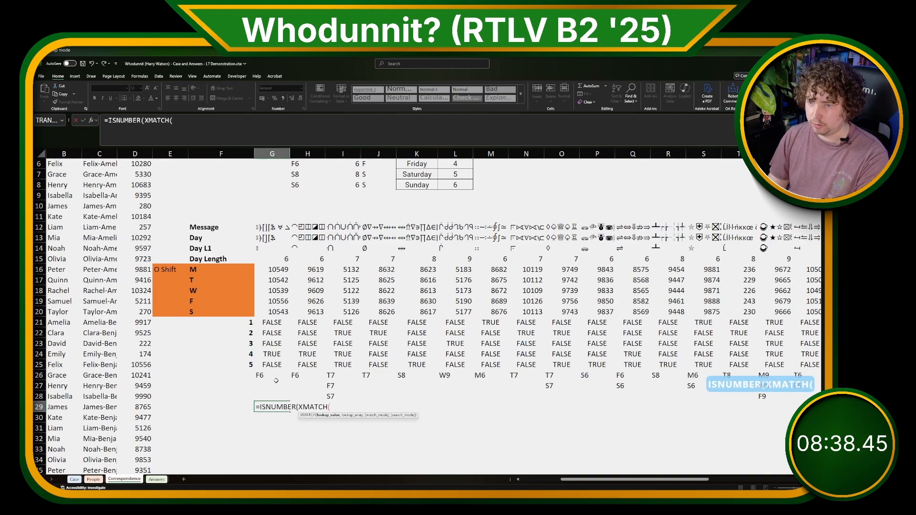
left_click_drag(277, 378, 812, 393)
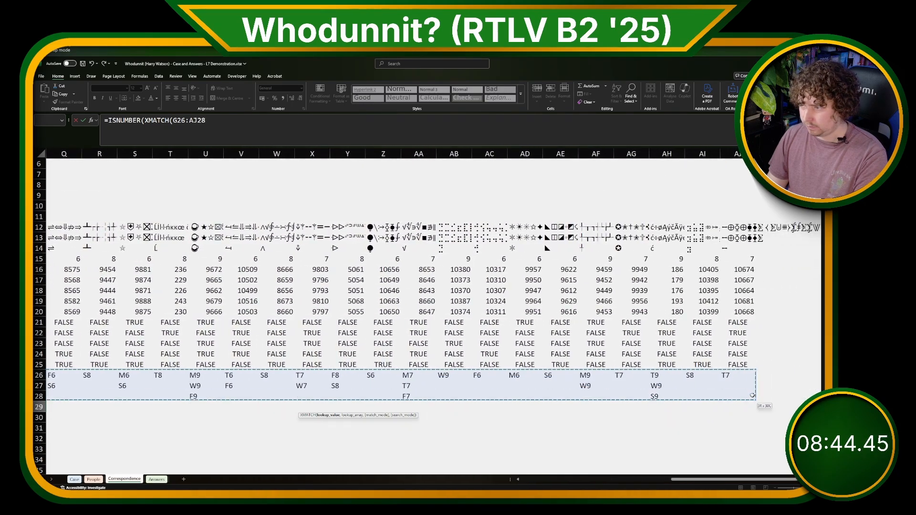
type(",")
scroll(257, 427, "up", 2)
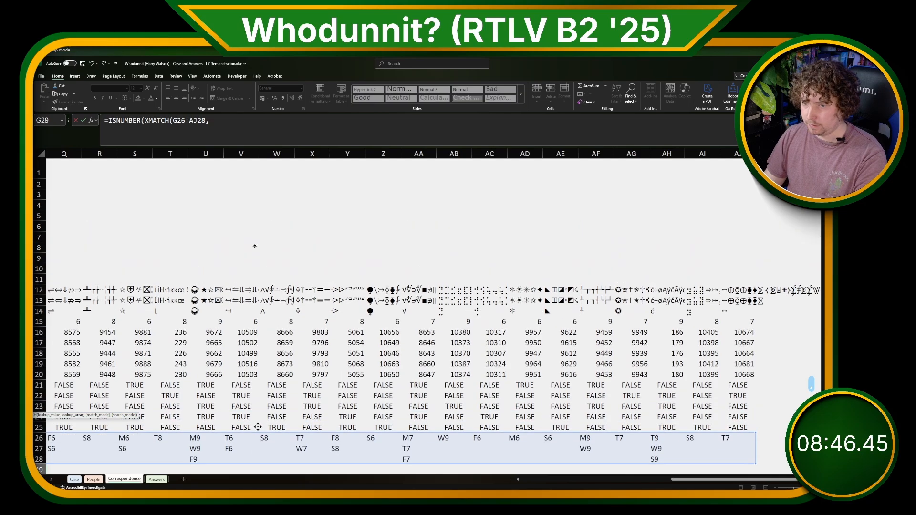
scroll(255, 247, "left", 6)
left_click(499, 185)
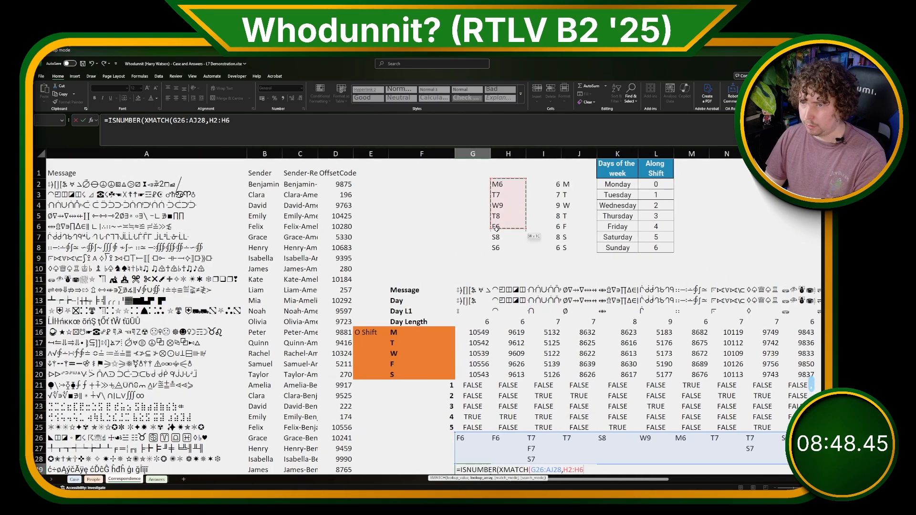
type("))")
key("Return")
scroll(497, 286, "down", 5)
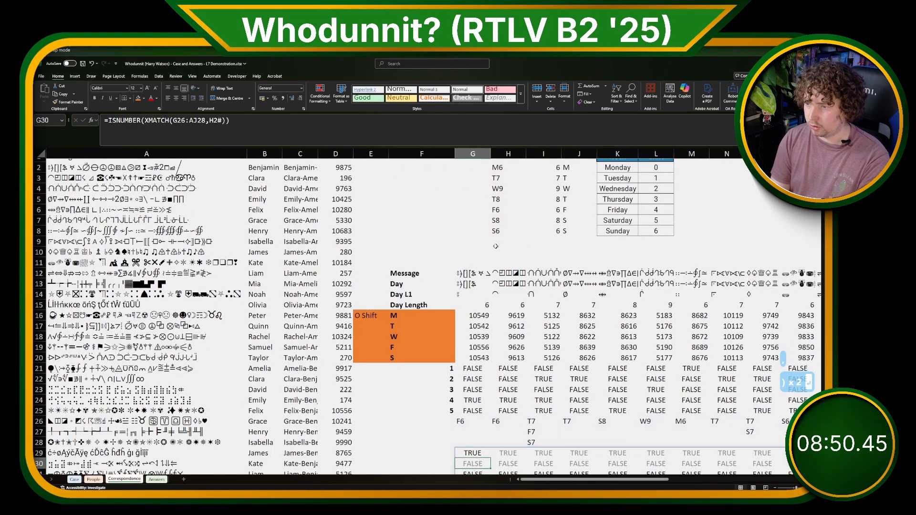
left_click(473, 323)
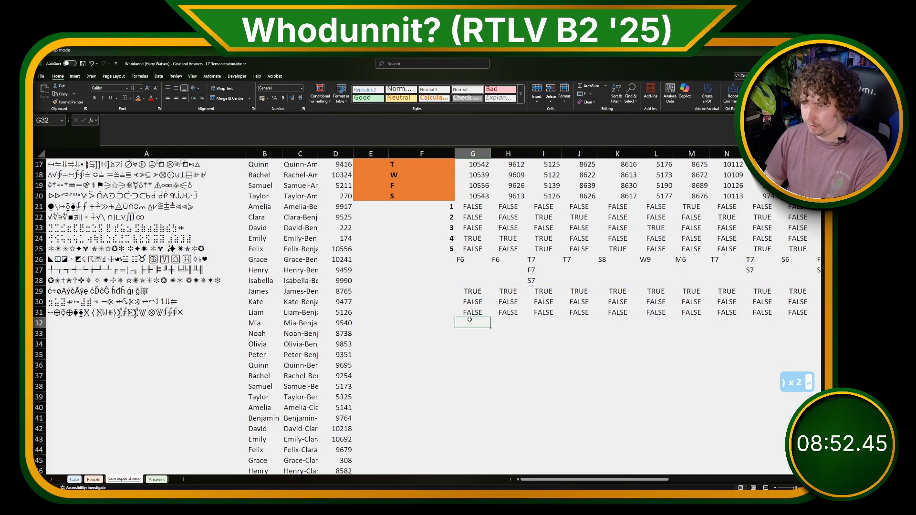
type("=FILTER(")
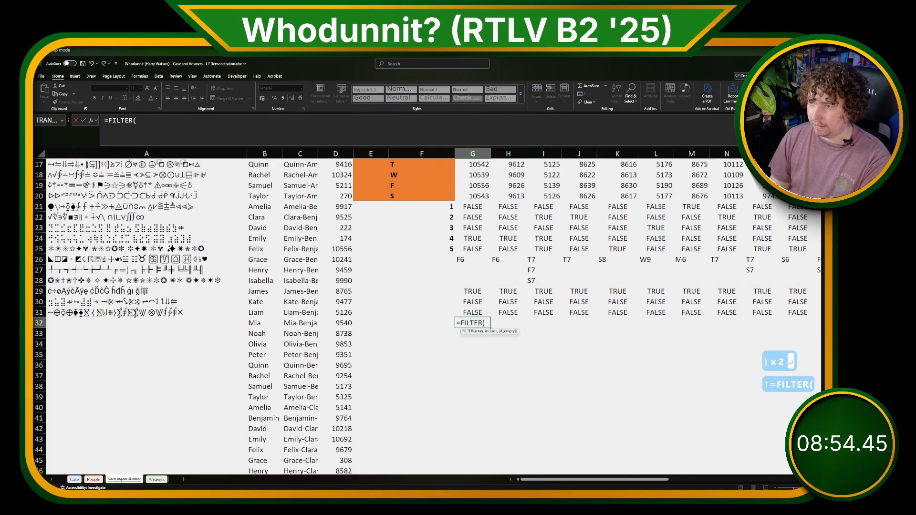
key("Escape")
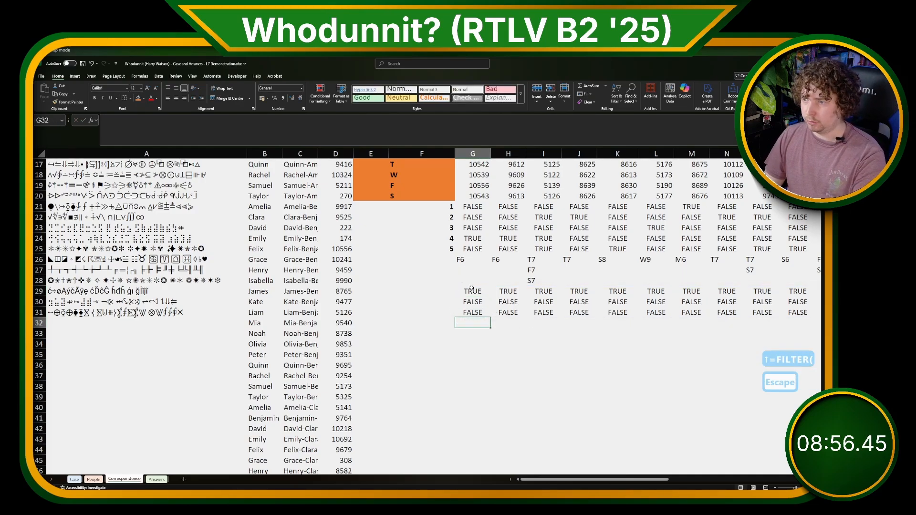
left_click(471, 290)
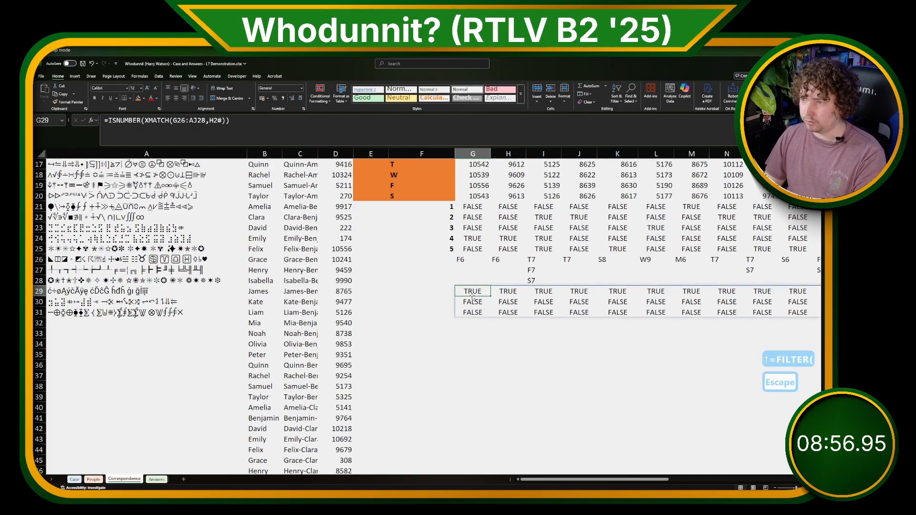
Enter =FILTER(G26:G28,G29:G31) in G32 to keep only the first message's valid weekday codes.
left_click(473, 323)
type("=FILTER(")
left_click(473, 313)
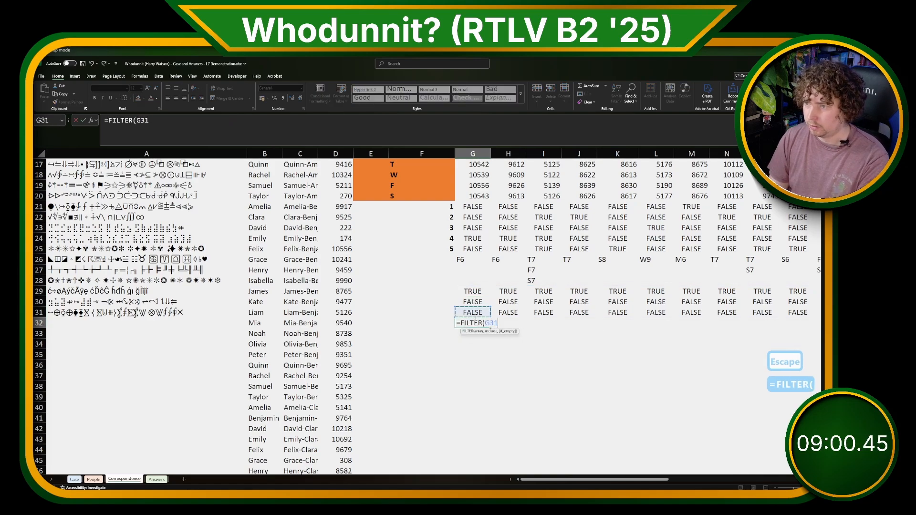
key("Up")
key("Up")
key("Up")
key("Up")
key("Up")
key("shift+Down")
key("shift+Down")
type(",")
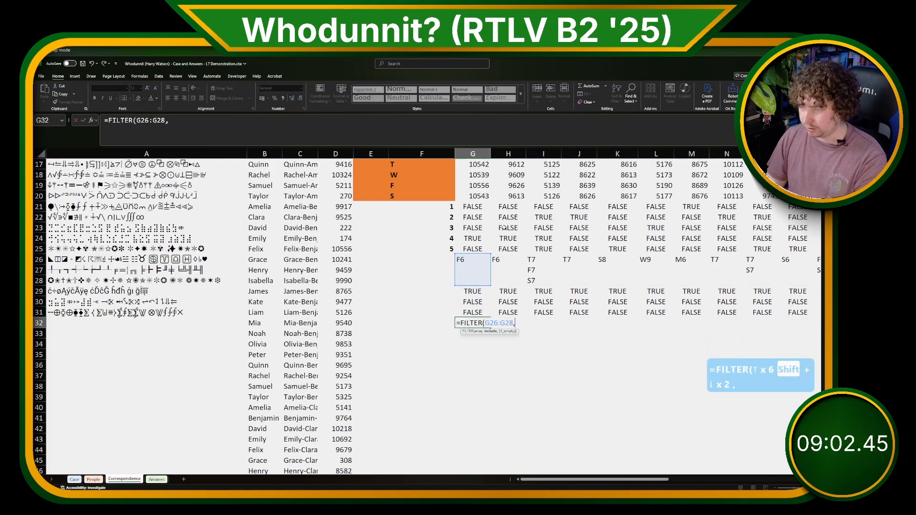
left_click_drag(478, 290, 475, 313)
key("Return")
left_click(475, 323)
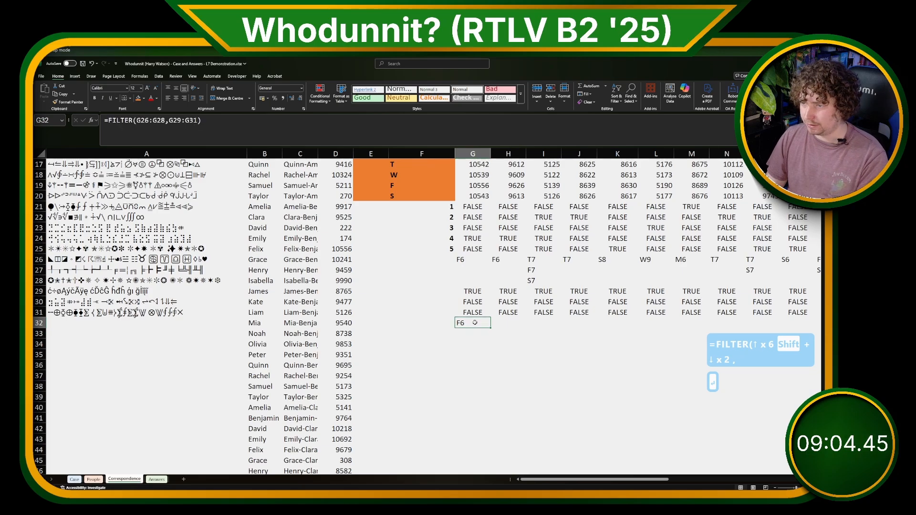
Copy the G32 FILTER formula across the remaining message columns of row 32, as far as AJ.
key("ctrl+c")
key("Up")
key("ctrl+Right")
key("Down")
key("ctrl+shift+Left")
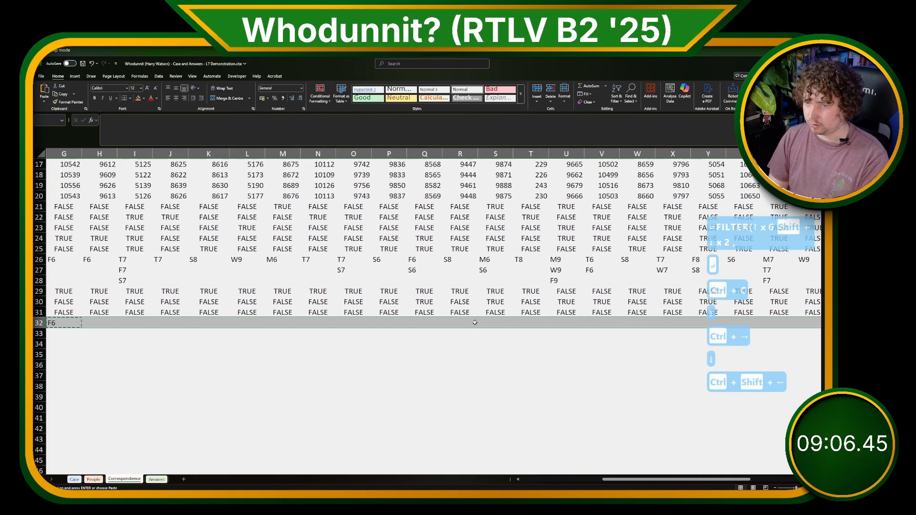
key("ctrl+v")
key("Left")
key("Left")
key("ctrl+Left")
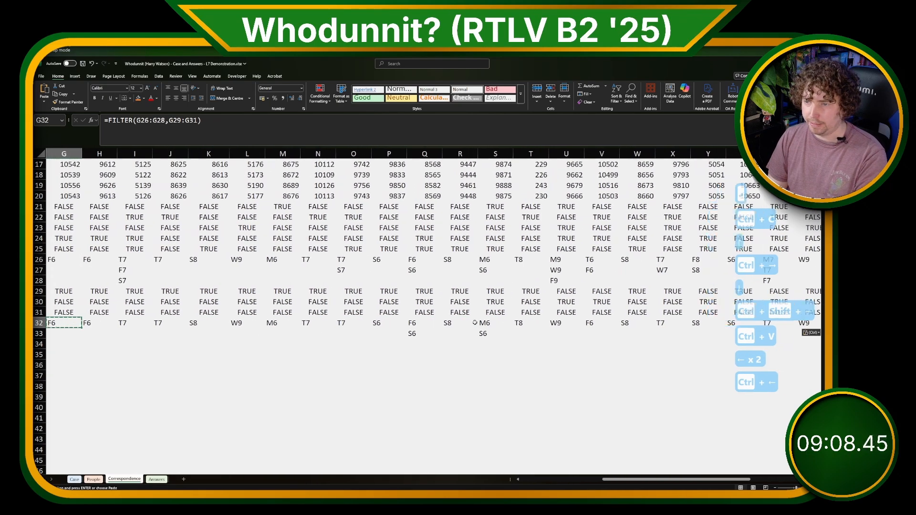
Check the filtered weekday codes below the messages for ambiguous columns, comparing Q32:Q33 and S32:S33 with the weekday table and message rows.
key("Left")
key("Left")
key("Left")
key("Right")
key("Right")
key("Right")
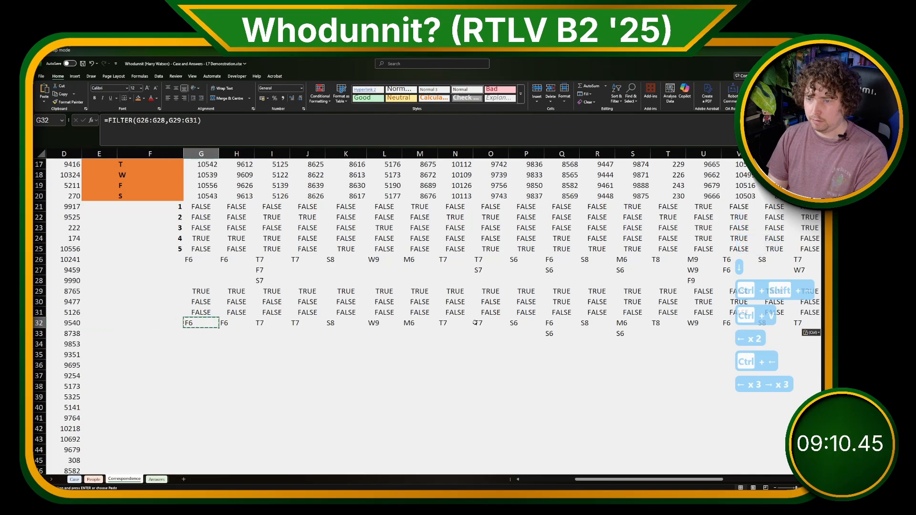
key("Down")
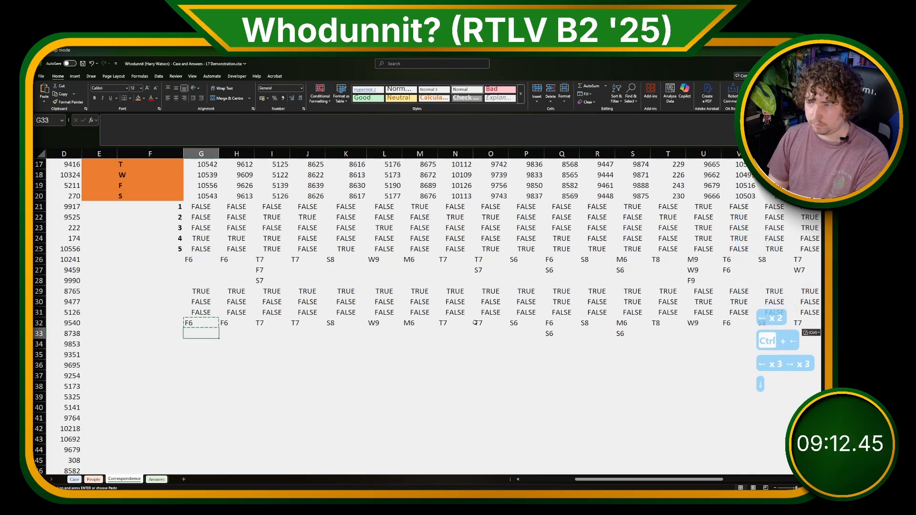
key("Right")
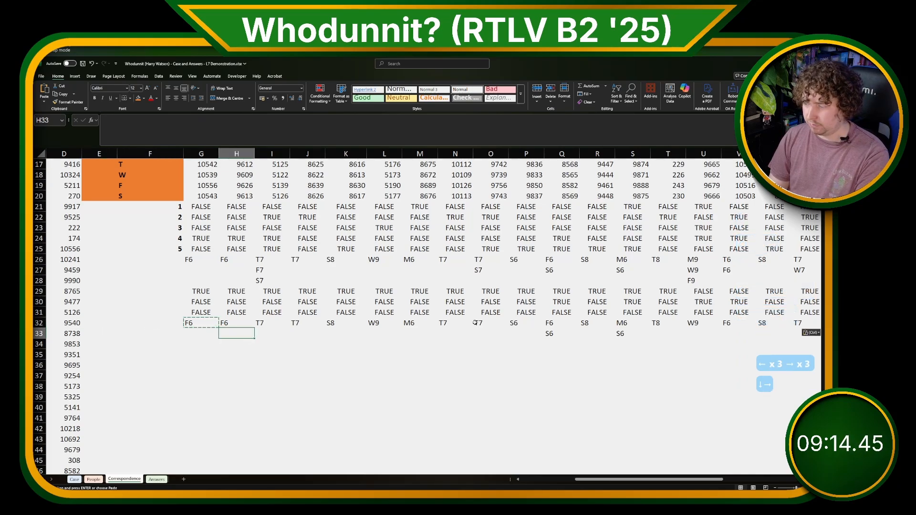
key("alt+shift+0")
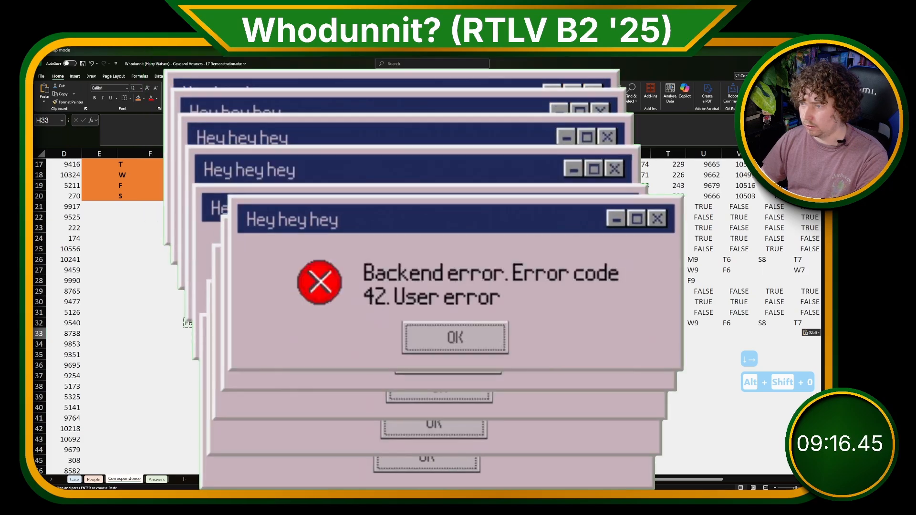
left_click(562, 334)
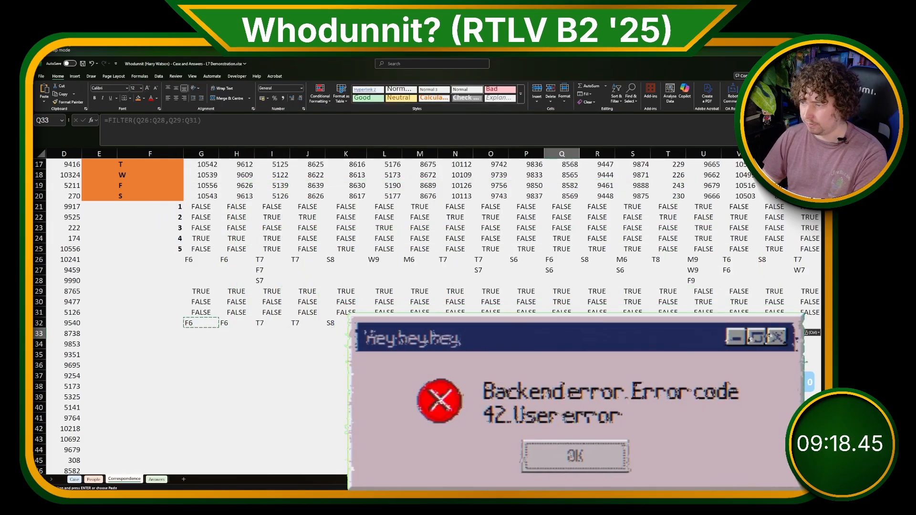
left_click_drag(661, 479, 636, 472)
left_click_drag(580, 323, 582, 334)
left_click_drag(642, 323, 642, 334)
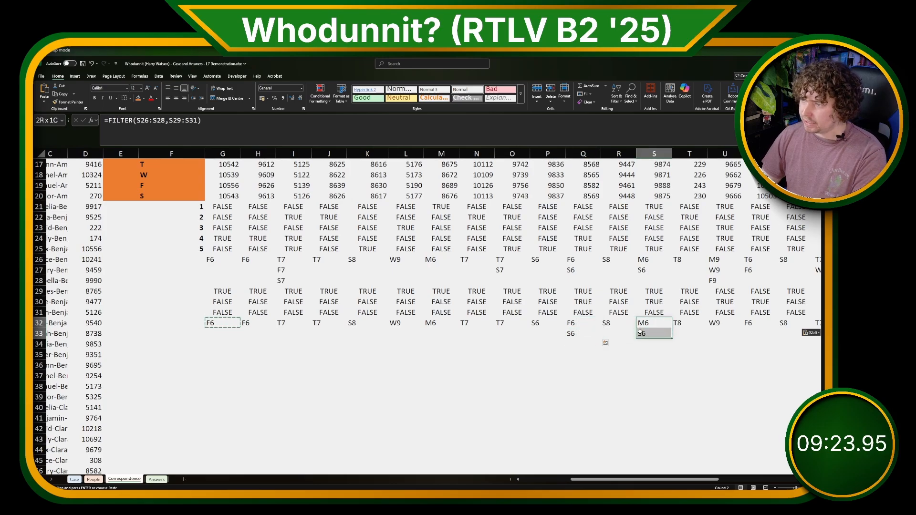
left_click(580, 323)
scroll(611, 356, "up", 6)
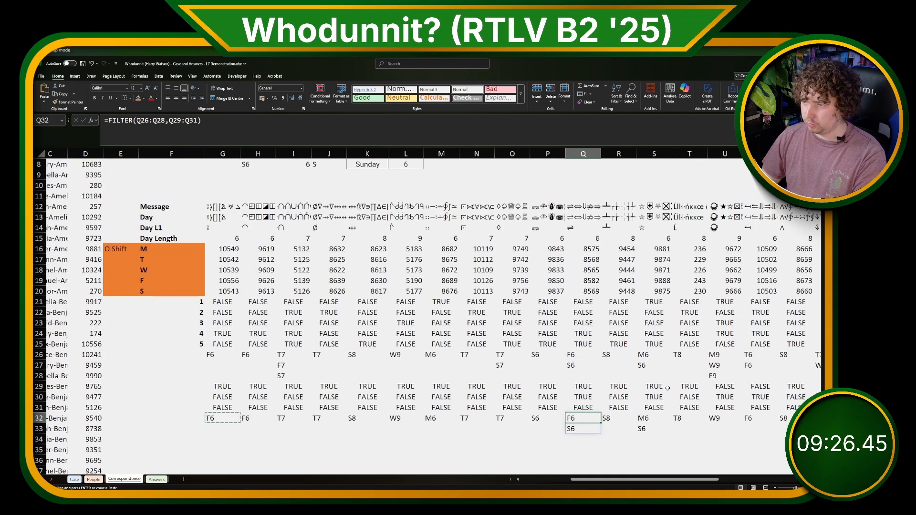
scroll(668, 388, "down", 3)
scroll(659, 386, "up", 3)
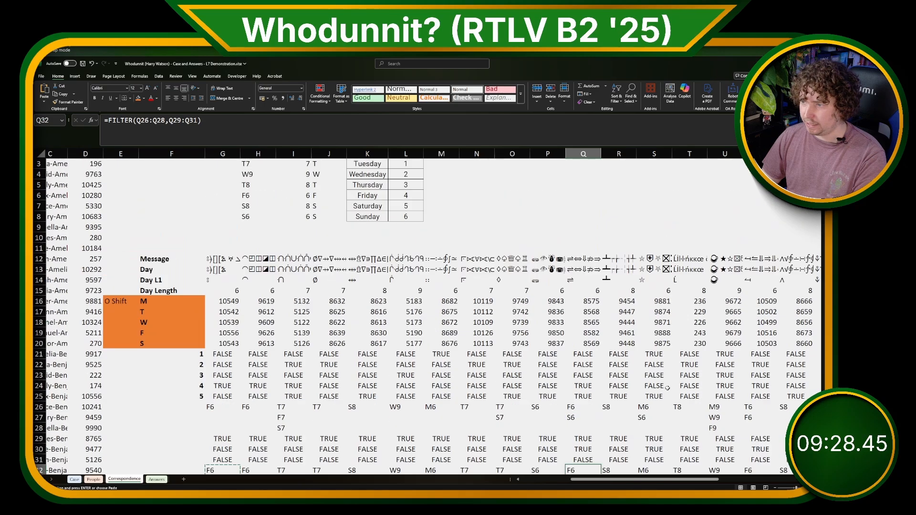
scroll(647, 384, "down", 3)
scroll(647, 384, "down", 1)
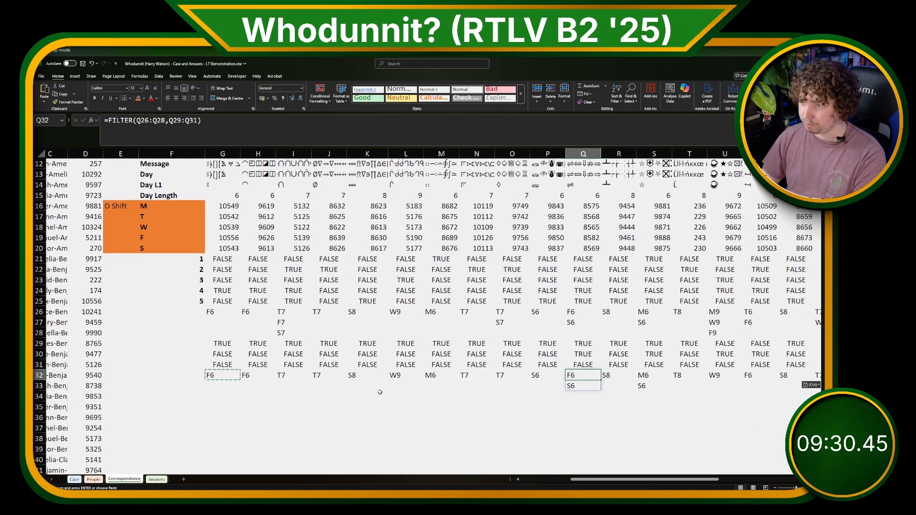
left_click(216, 393)
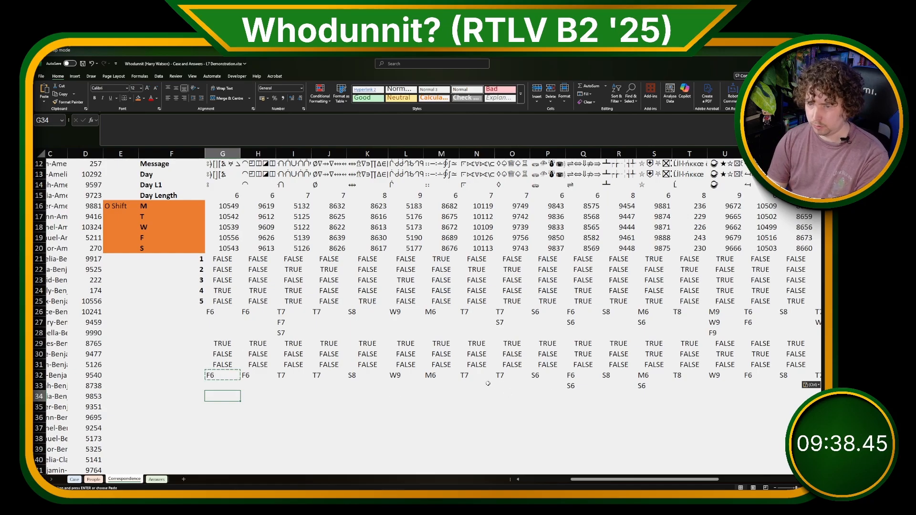
type("=X")
key("BackSpace")
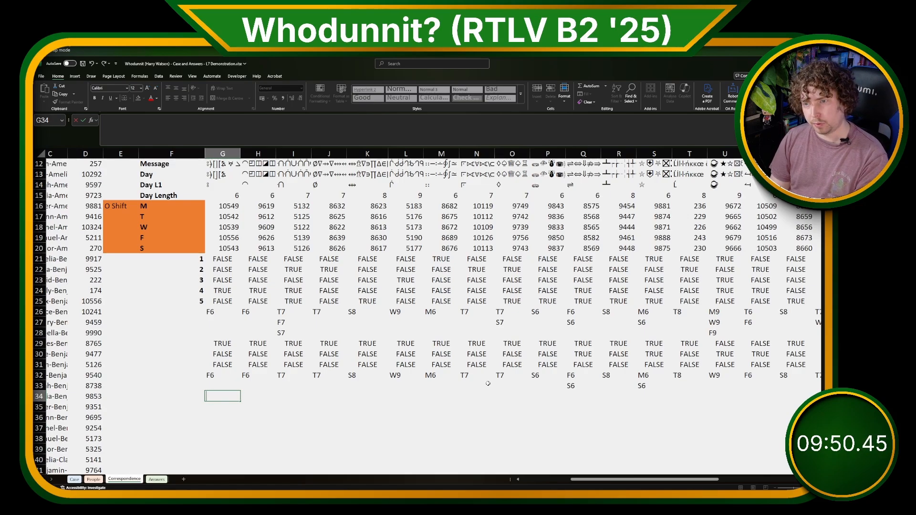
left_click(223, 291)
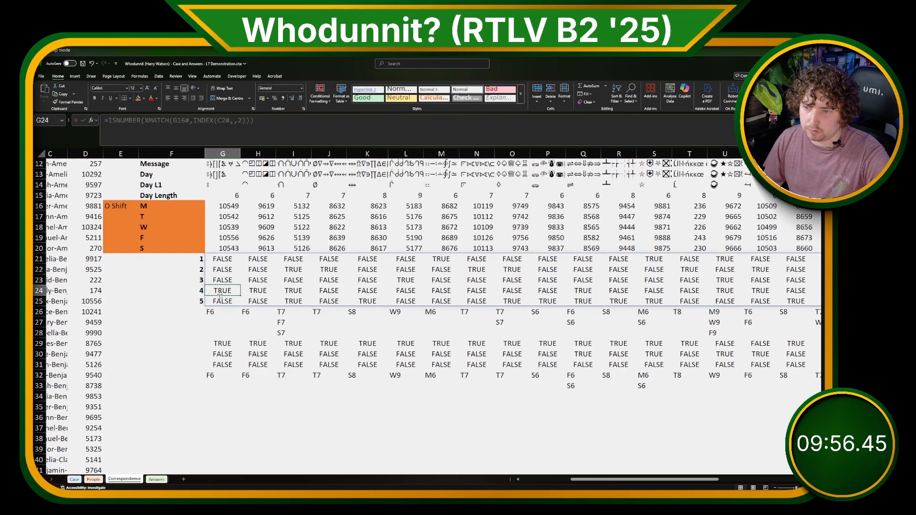
left_click(255, 292)
left_click(226, 313)
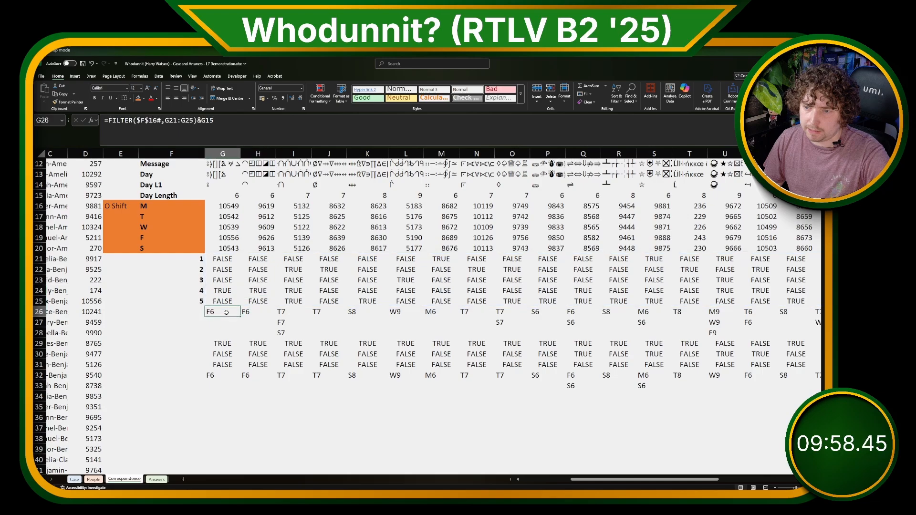
left_click(218, 375)
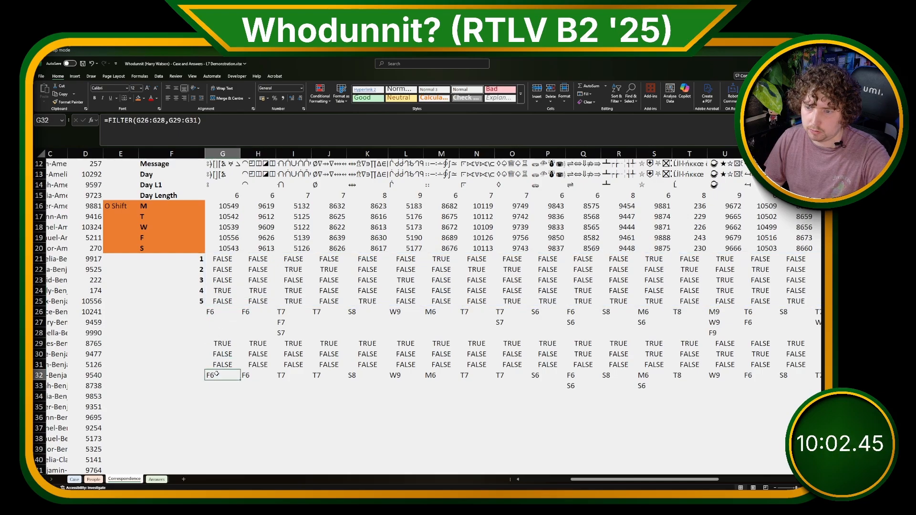
key("Down")
key("Up")
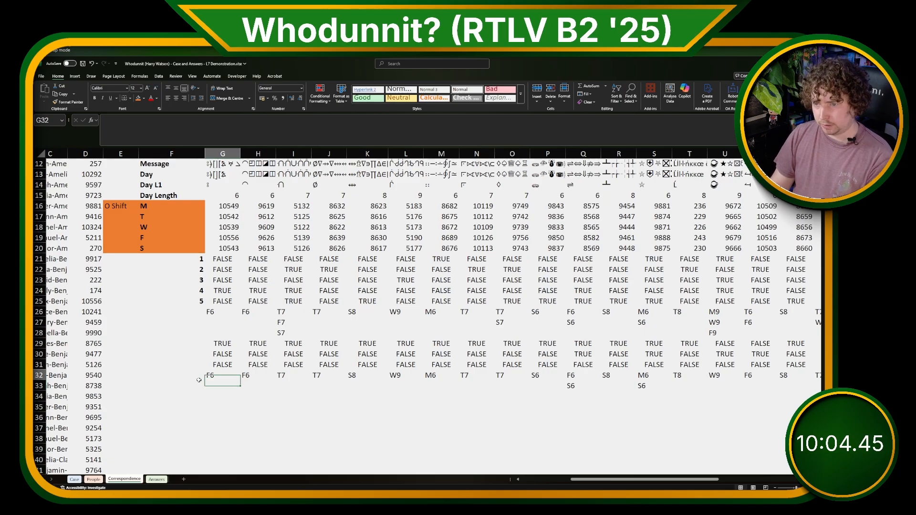
Enter =LEFT(G32:AJ32) in G34 to extract the weekday initial of every message.
key("Down")
key("Down")
type("=LEFT(")
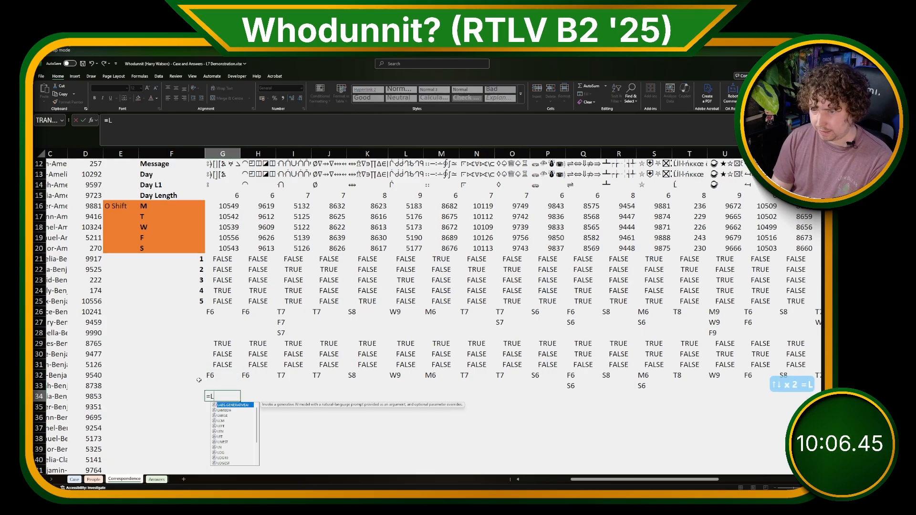
key("Up")
key("Up")
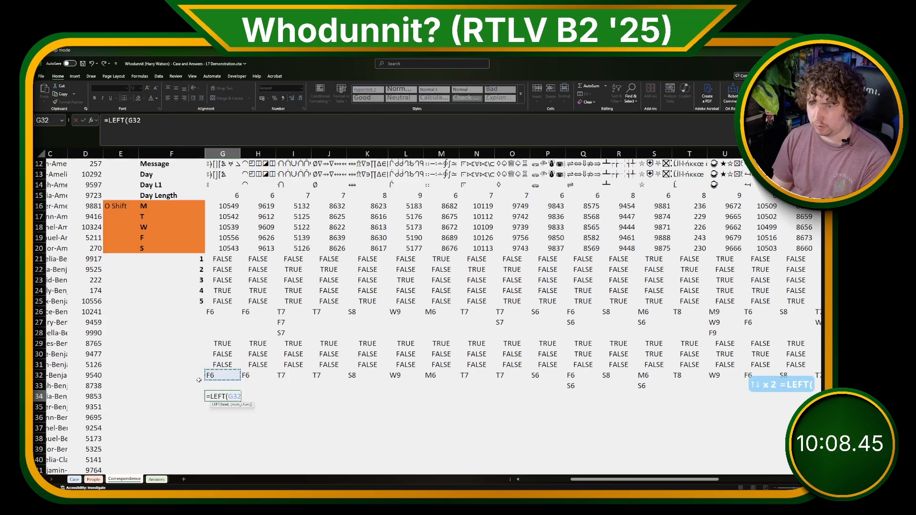
key("ctrl+shift+Right")
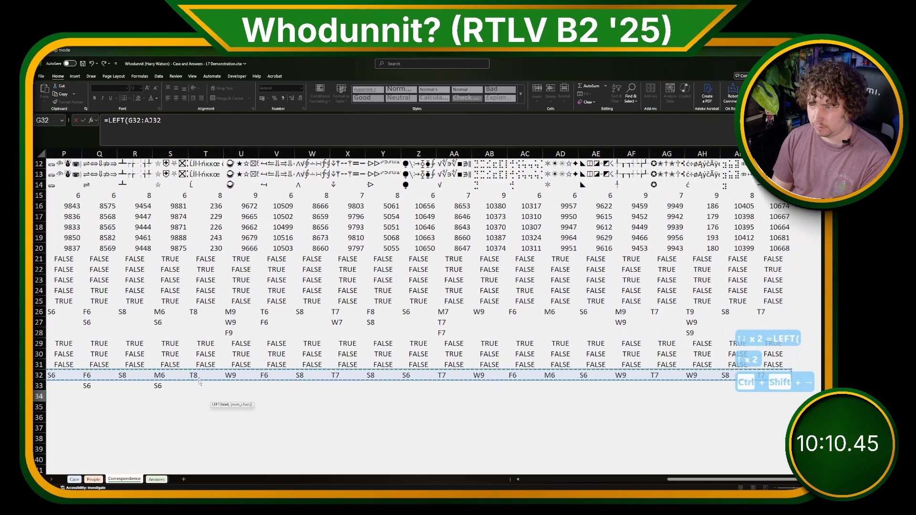
key("Return")
Enter =LEFT(Q33) in Q35 for the second candidate's initial, and copy the formula to S35.
key("Right")
key("Right")
key("Right")
key("Right")
key("Right")
key("Right")
key("Right")
key("Right")
key("Right")
key("Right")
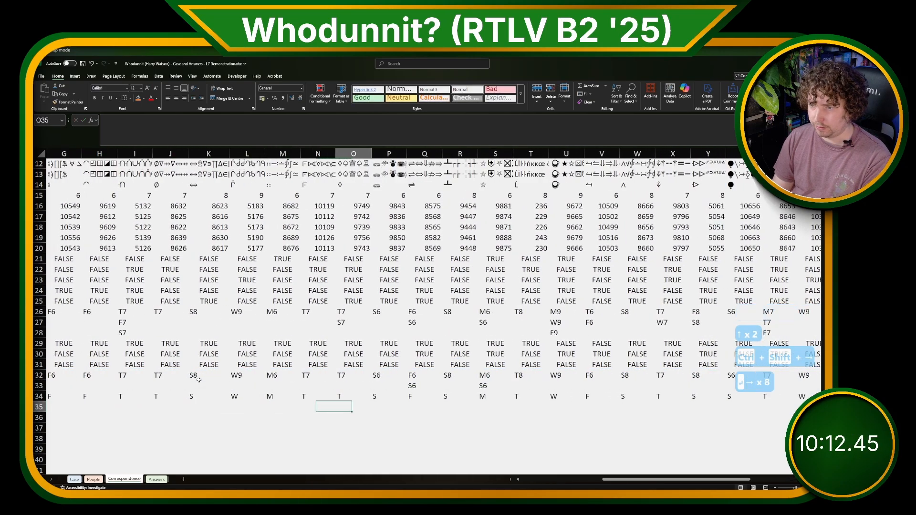
type("=LEFT(")
key("Up")
key("Up")
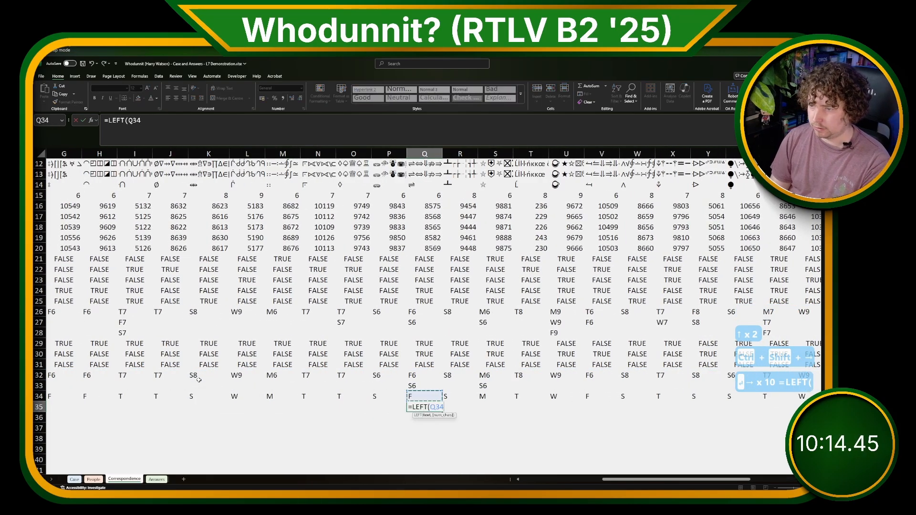
key("Return")
key("ctrl+c")
key("Right")
key("Right")
key("ctrl+v")
key("Left")
key("Left")
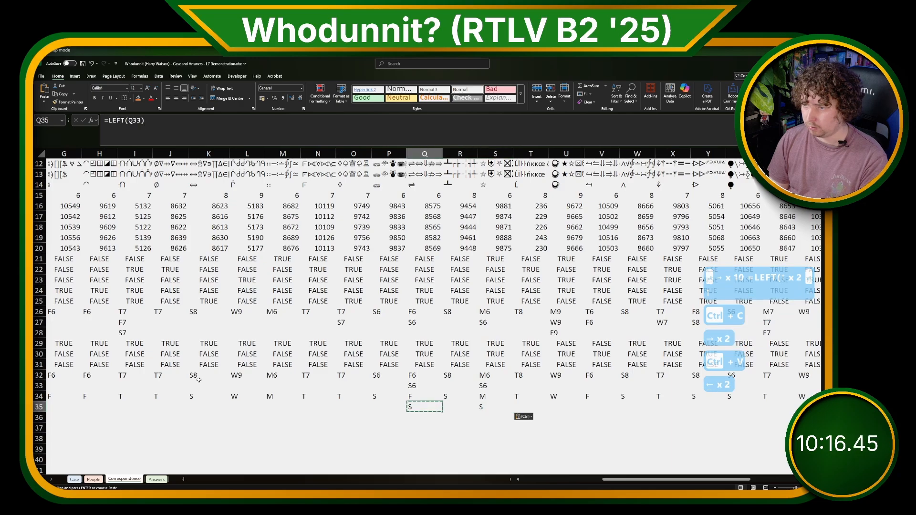
Enter =XLOOKUP(G34,$F$16#,G16:G20) in G36 to return the first message's offset for its weekday initial.
key("Up")
key("ctrl+Left")
key("Left")
key("Left")
key("Right")
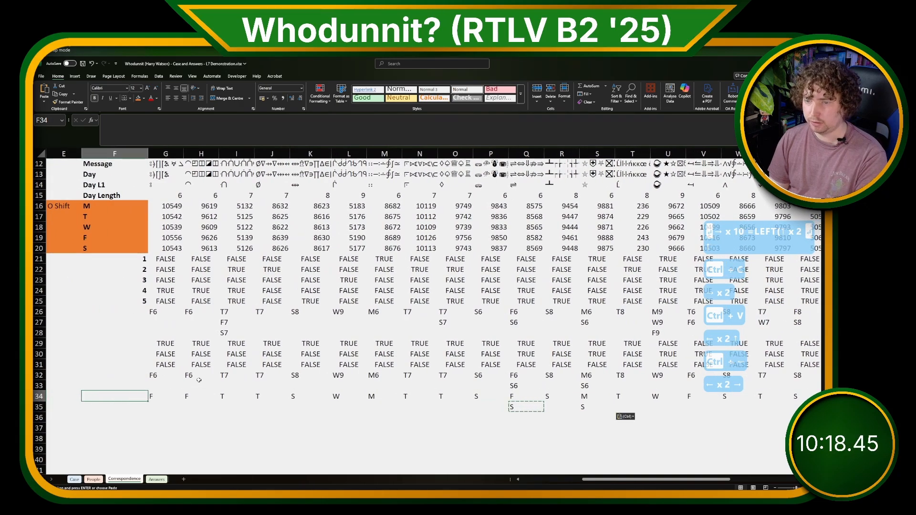
key("Down")
key("Right")
key("Down")
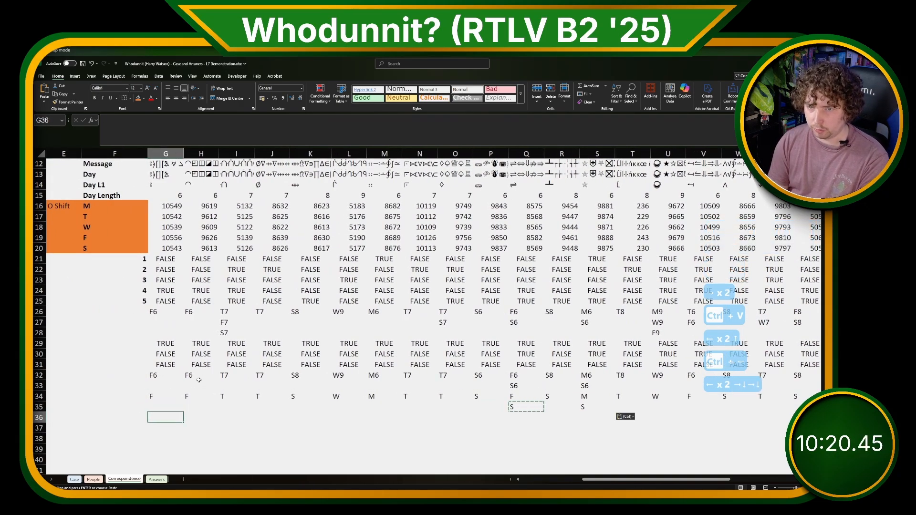
type("=XLOOKUP(")
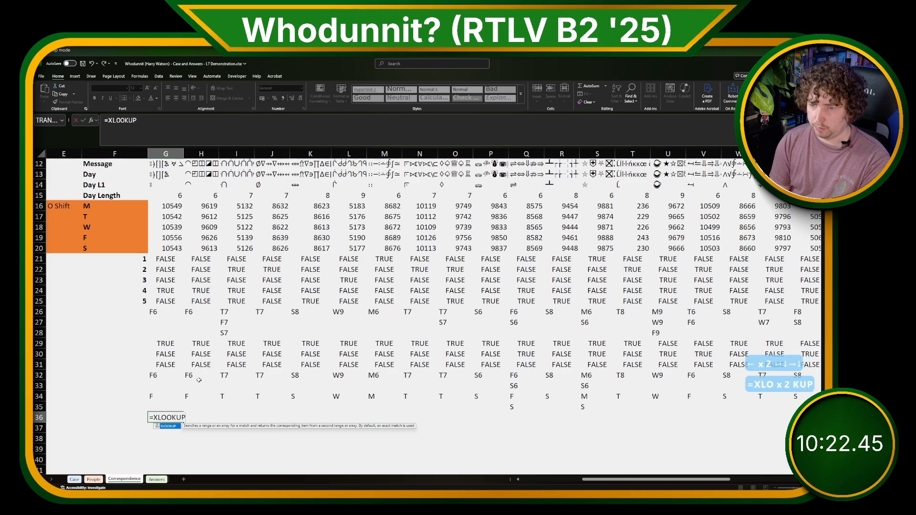
key("Up")
key("Up")
type(",")
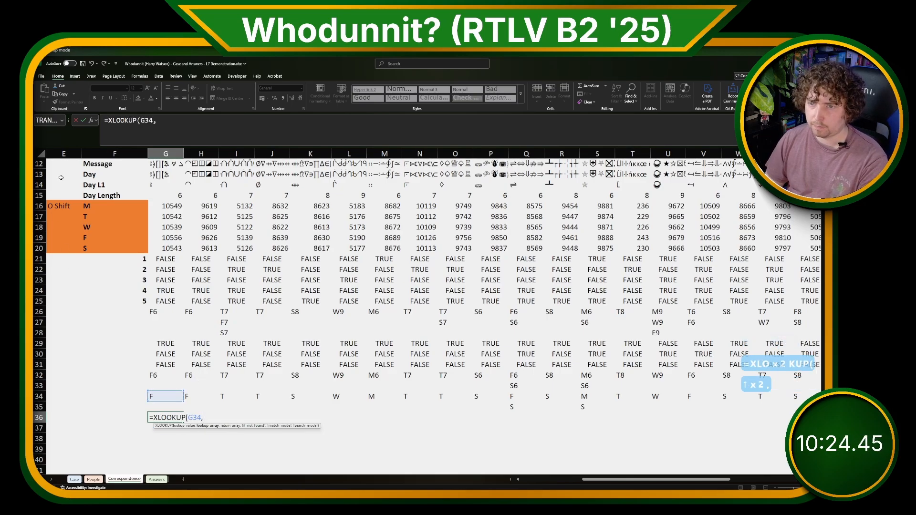
left_click_drag(96, 205, 101, 248)
key("F4")
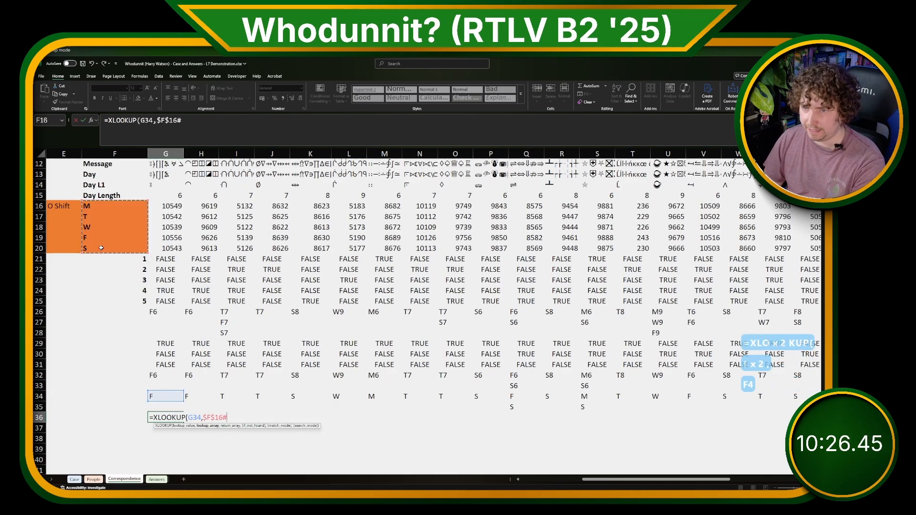
type(",")
left_click_drag(163, 205, 159, 248)
key("F4")
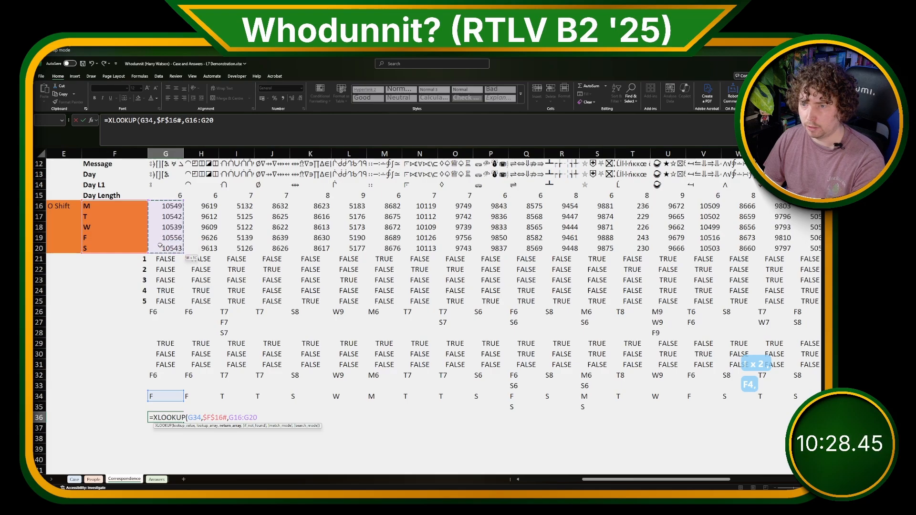
key("F4")
key("F4")
key("F4")
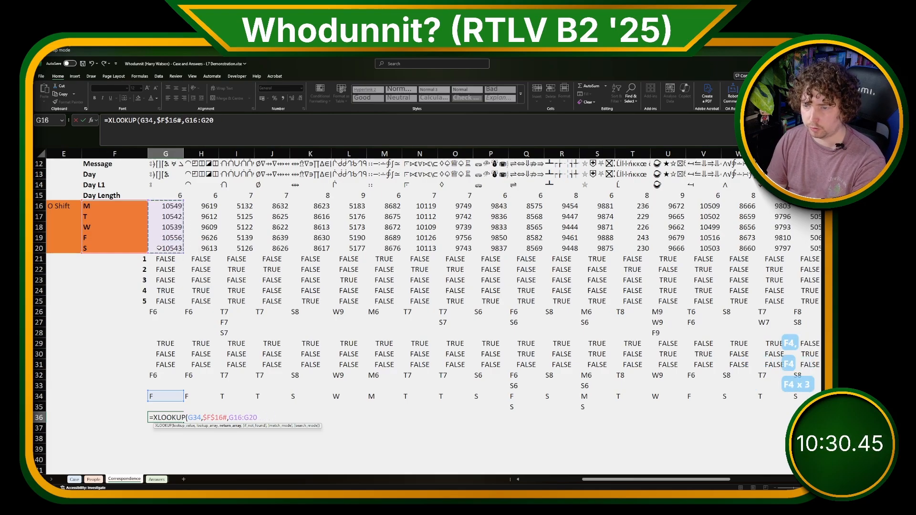
key("Return")
Copy the offset lookup formula from G36 across row 36 to every message column.
key("Up")
key("ctrl+c")
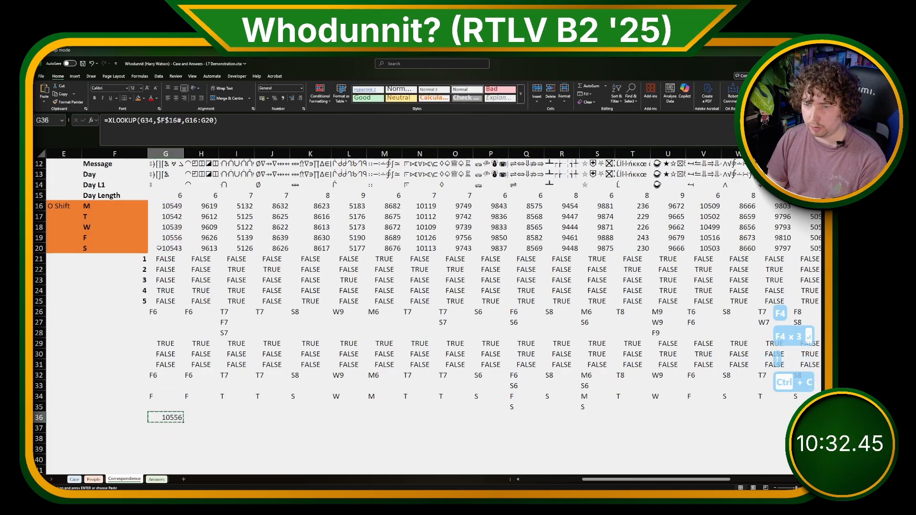
key("Up")
key("Up")
key("ctrl+Right")
key("Down")
key("Down")
key("ctrl+shift+Left")
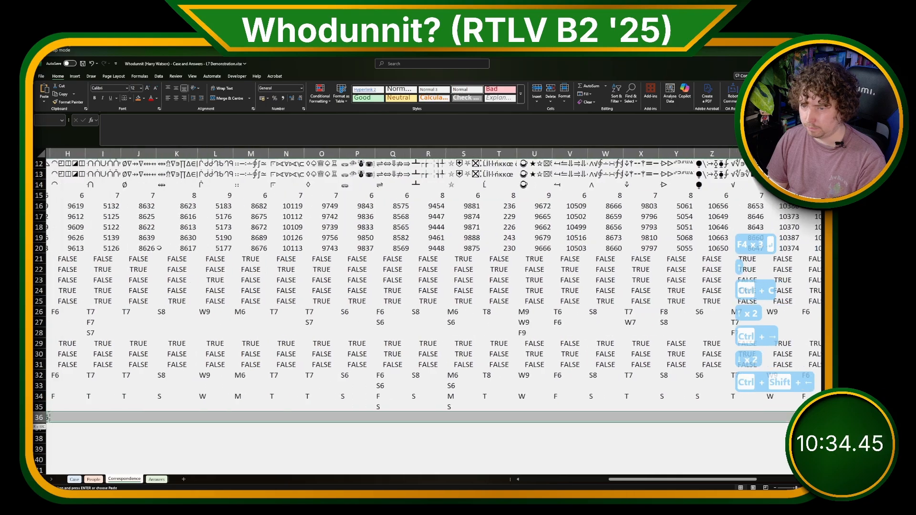
key("ctrl+v")
Label the offset lookup row "O Code 1" in F36.
key("Left")
key("Left")
key("ctrl+Left")
key("Left")
key("Left")
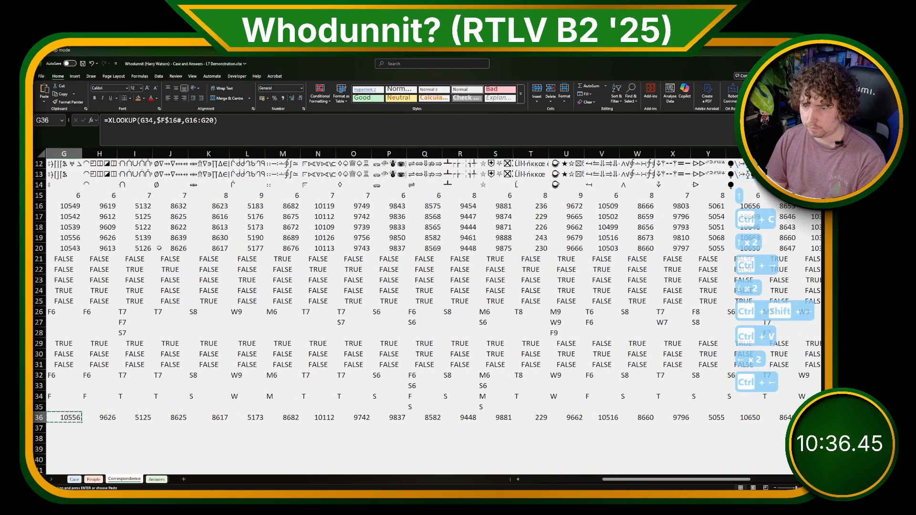
key("Right")
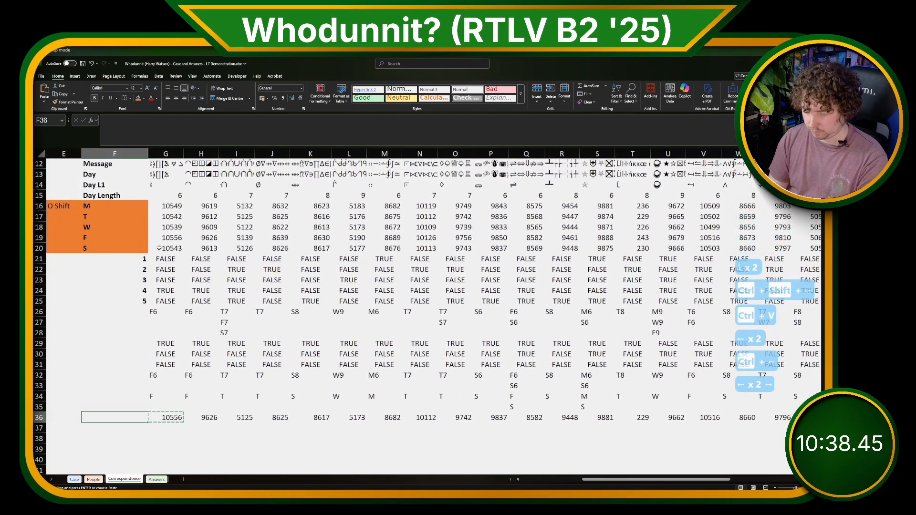
type("O Code 1")
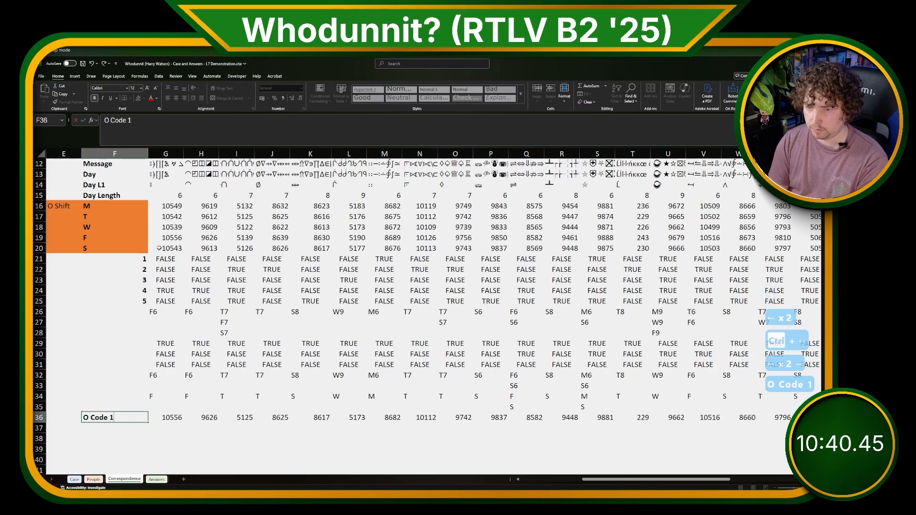
key("Return")
type("Oc")
key("BackSpace")
key("BackSpace")
key("BackSpace")
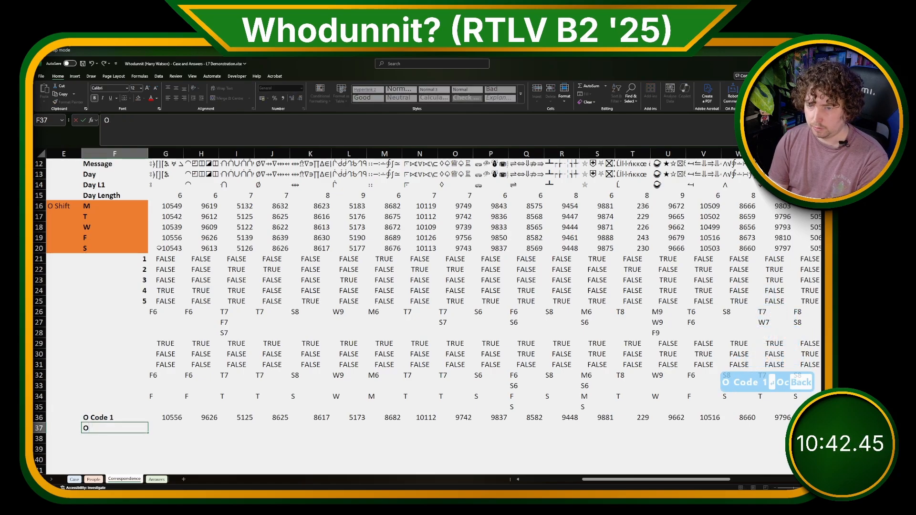
key("Escape")
scroll(159, 249, "down", 1)
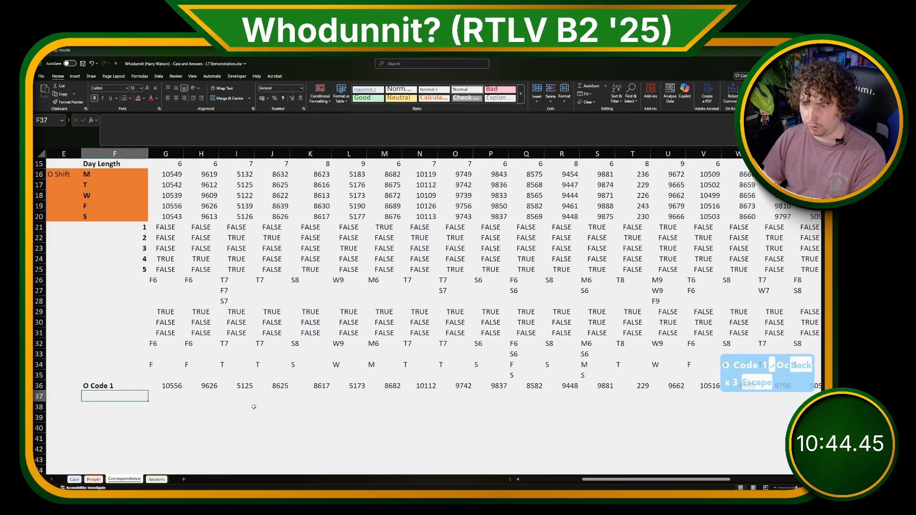
left_click(159, 396)
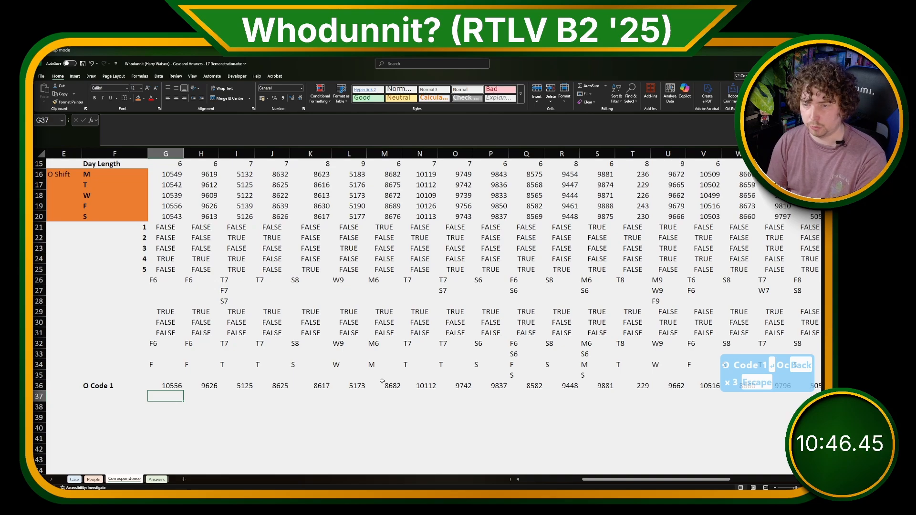
type("=")
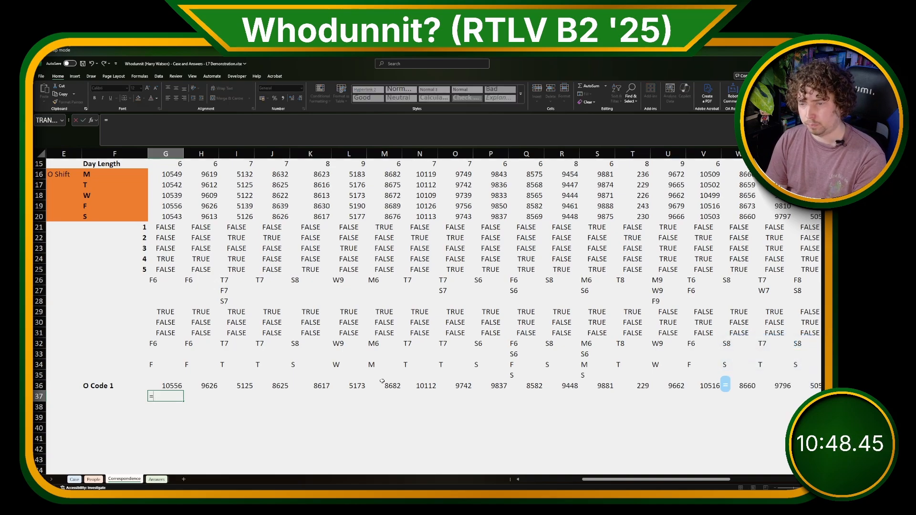
key("Escape")
Label the next row "Along Code" in F37.
key("Left")
key("Left")
key("Right")
type("Along Code")
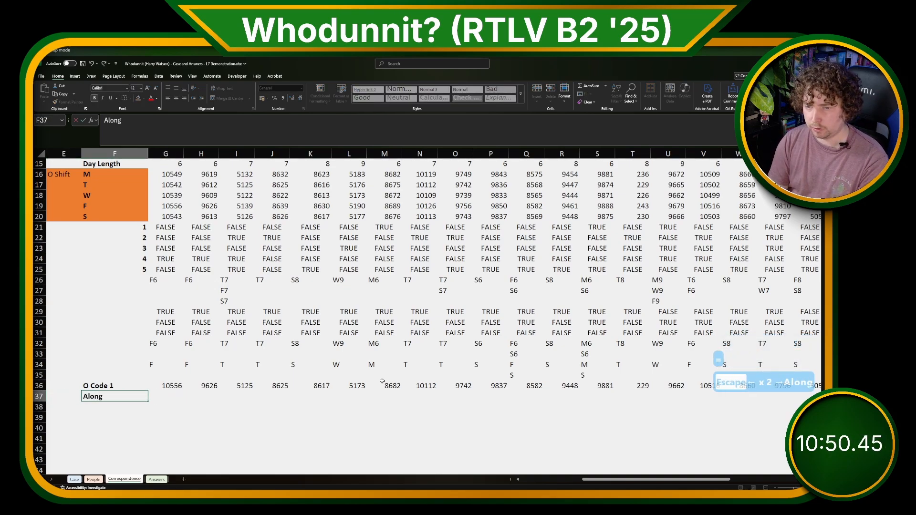
key("Tab")
Enter an XLOOKUP in G37 that matches G32:AJ32 against H2# and returns the Along Shift values in L2:L8.
type("=")
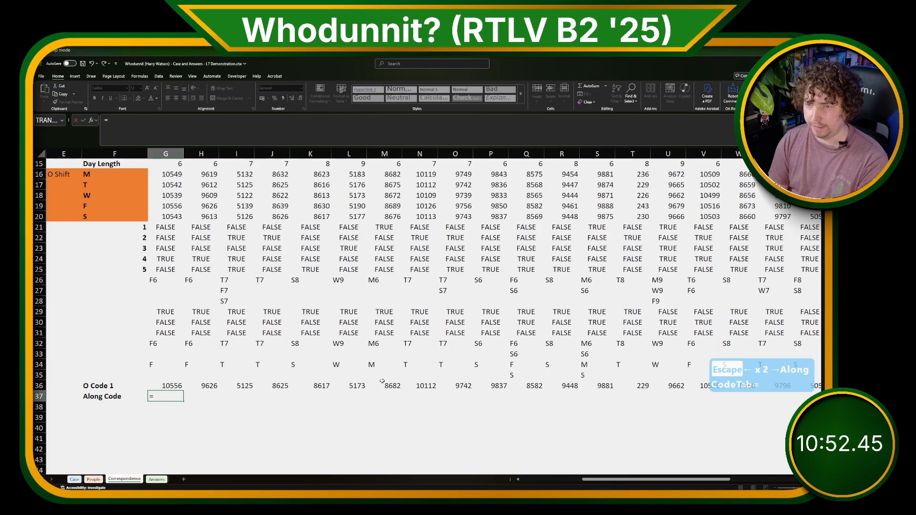
type("XLOOKUP(")
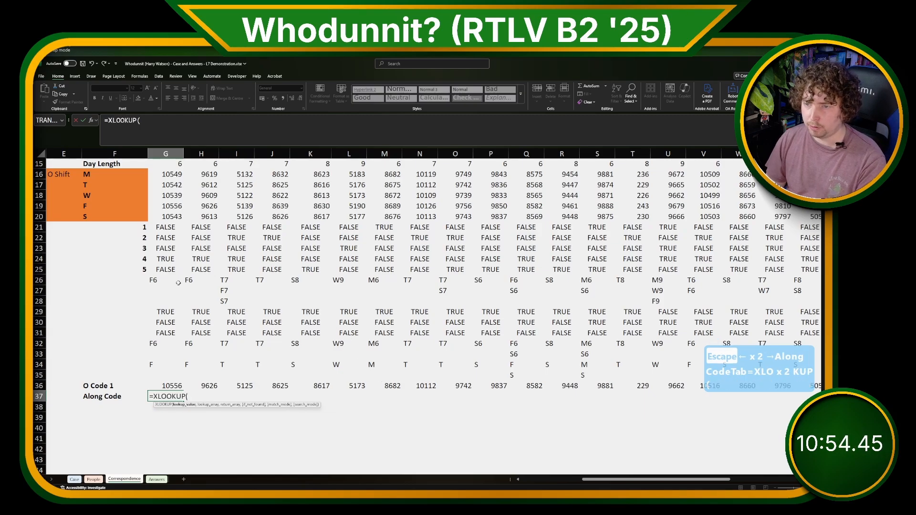
left_click(157, 342)
key("ctrl+shift+Right")
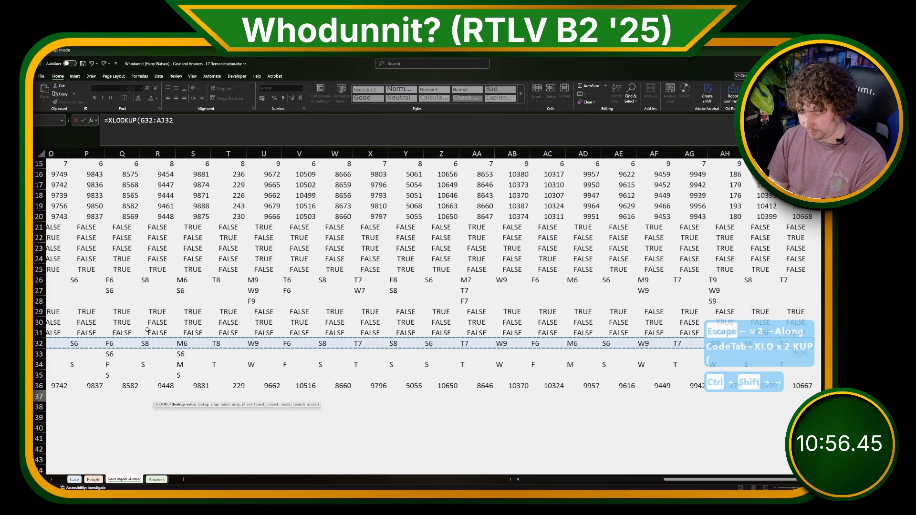
type(",")
scroll(148, 330, "up", 4)
scroll(393, 164, "left", 5)
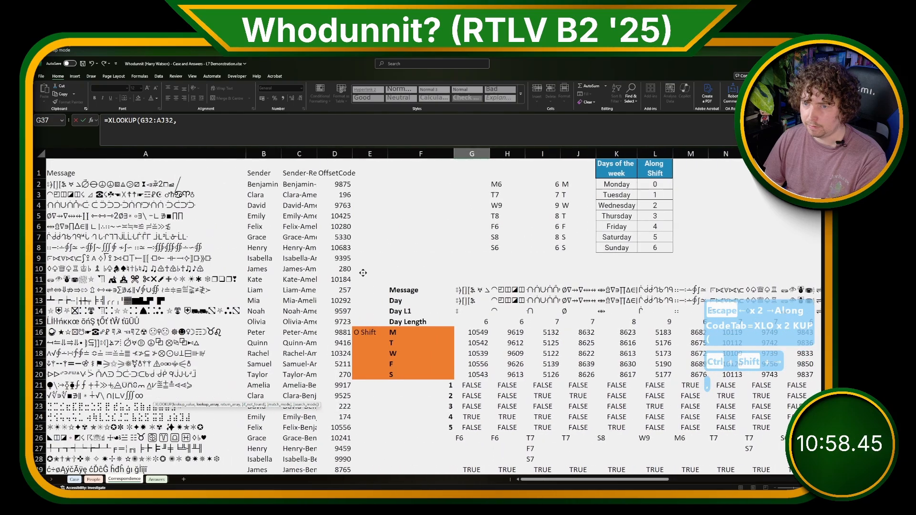
scroll(394, 163, "up", 1)
left_click(498, 184)
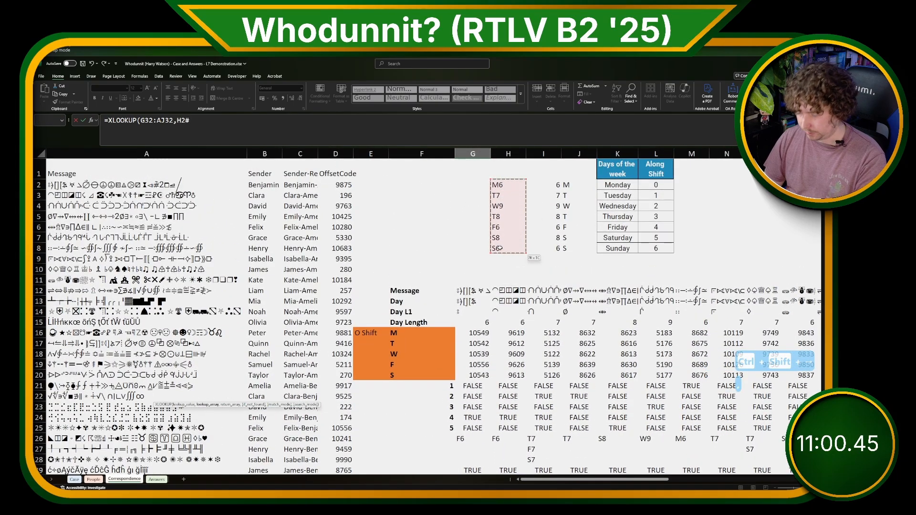
type(",")
left_click_drag(661, 186, 665, 248)
key("Return")
key("Up")
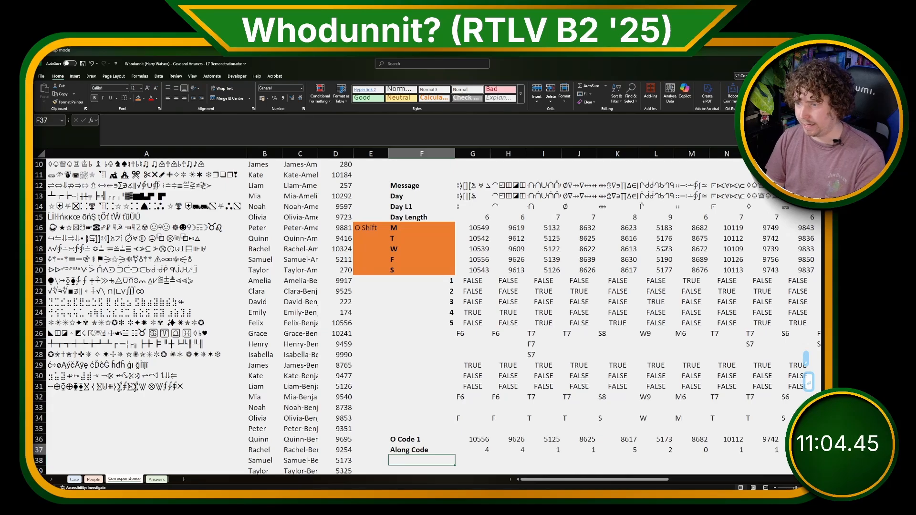
Review the O Code 1 and Along Code rows together with the lookup formula in G36.
key("Right")
key("Down")
key("Up")
key("Left")
key("Up")
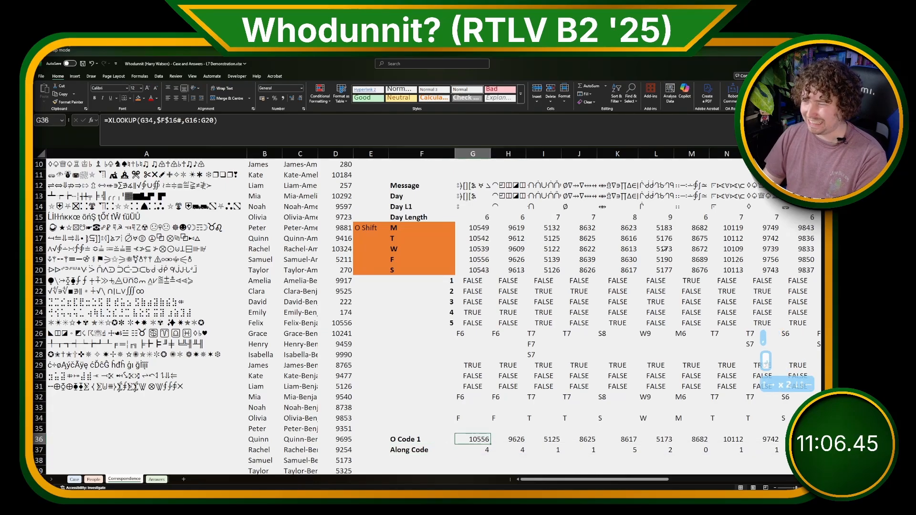
scroll(687, 258, "down", 6)
scroll(688, 258, "up", 2)
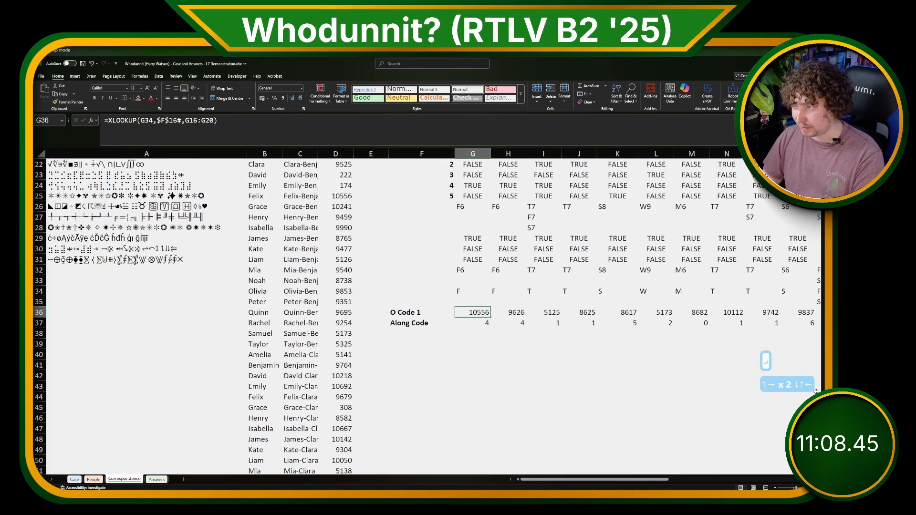
scroll(562, 432, "up", 3)
scroll(497, 385, "down", 3)
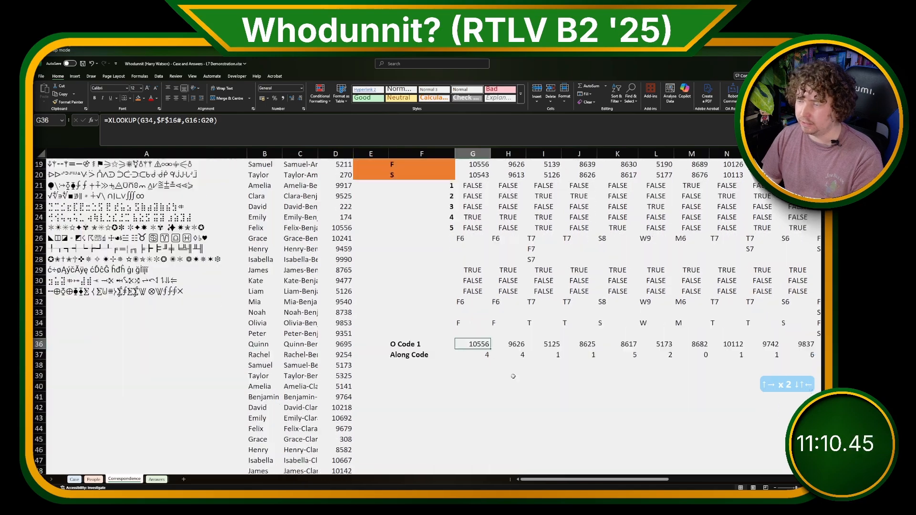
scroll(492, 379, "up", 2)
Enter =REGEXEXTRACT(G12,".",1) in G38 to split the first message into individual characters.
left_click(475, 397)
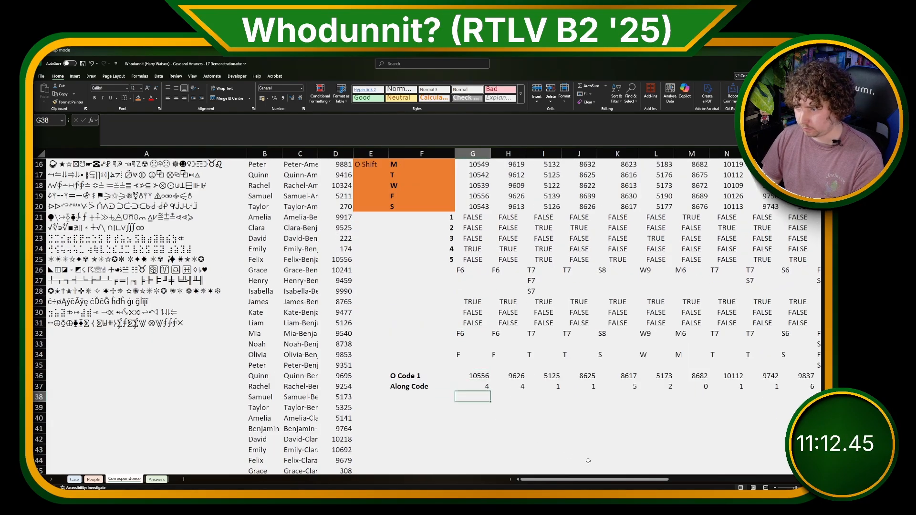
left_click_drag(580, 479, 599, 474)
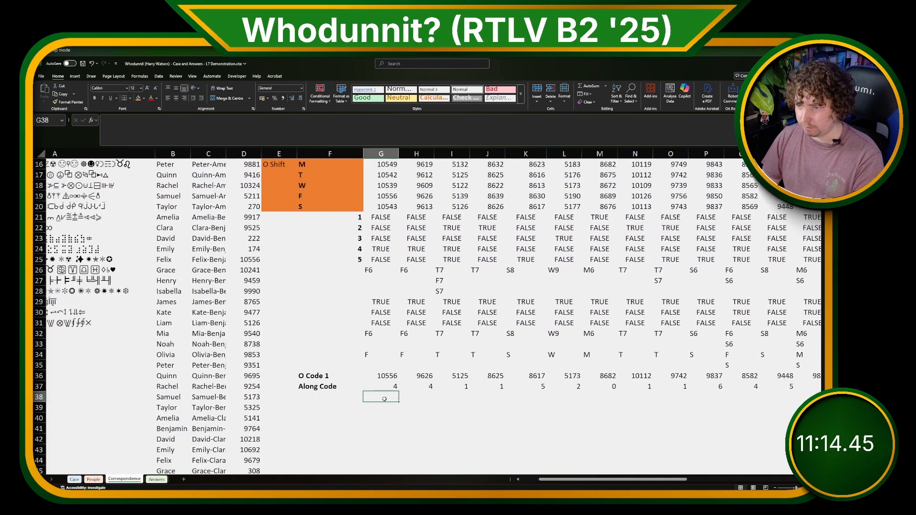
type("=")
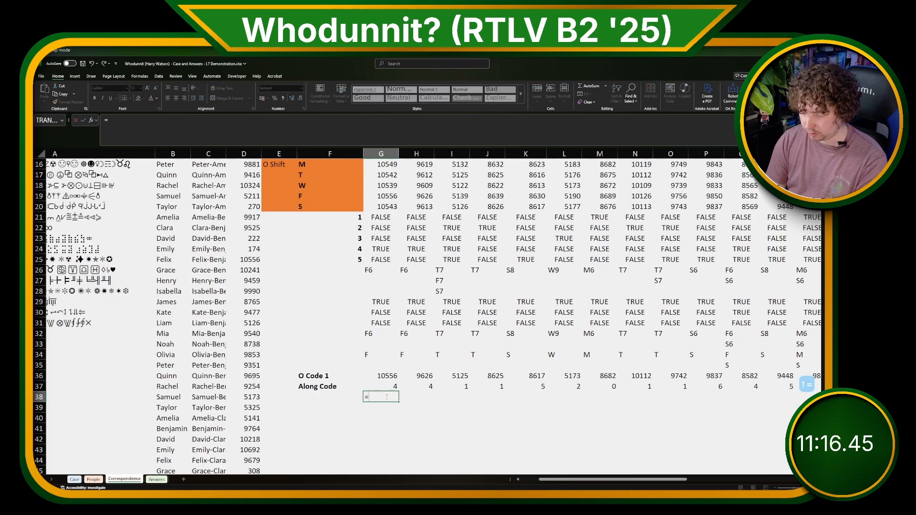
scroll(387, 397, "up", 4)
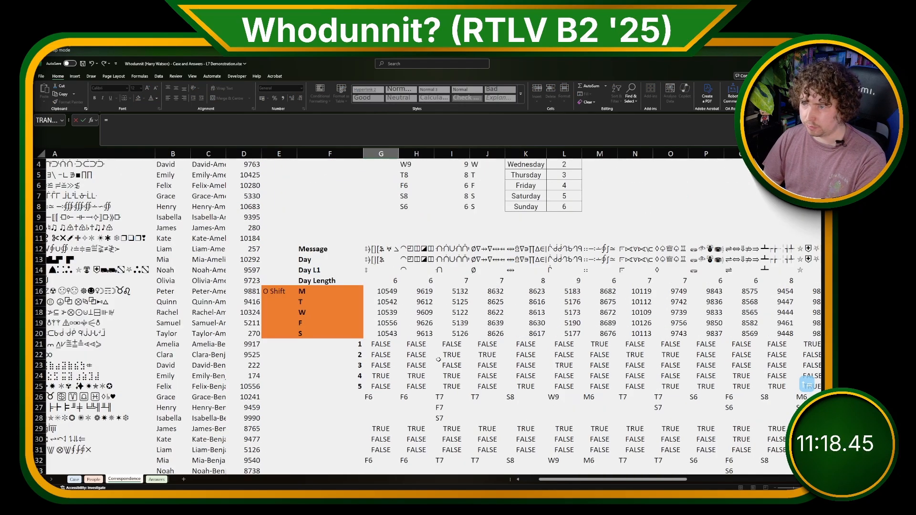
scroll(439, 359, "down", 2)
scroll(439, 360, "down", 3)
type("REGEX")
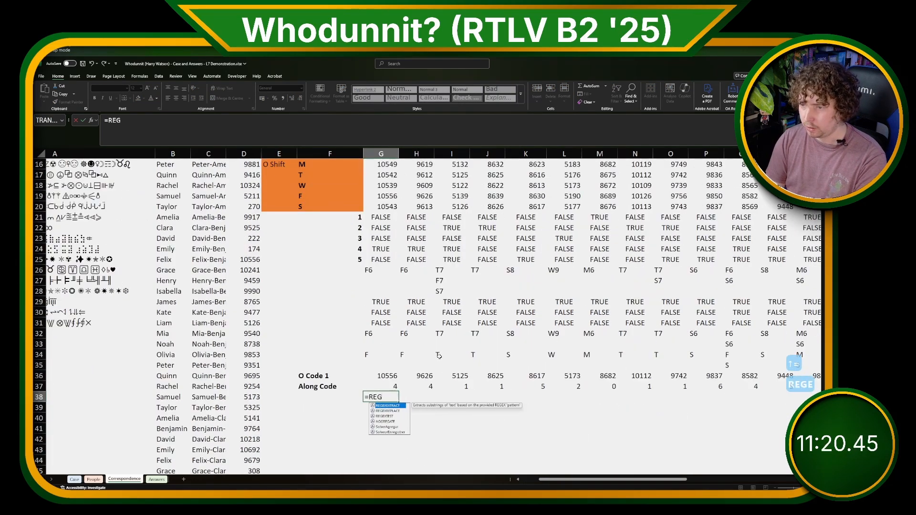
key("Tab")
scroll(465, 228, "up", 2)
scroll(465, 228, "up", 3)
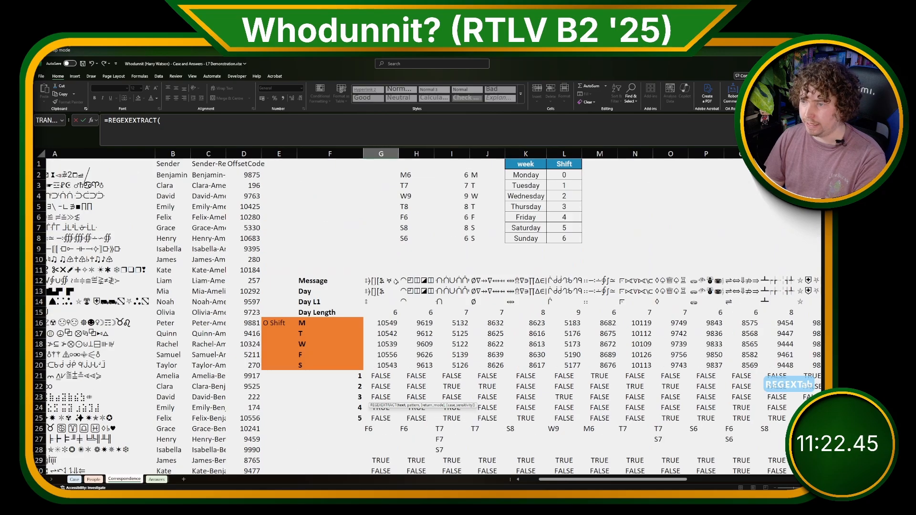
left_click(381, 281)
type(",\".\"")
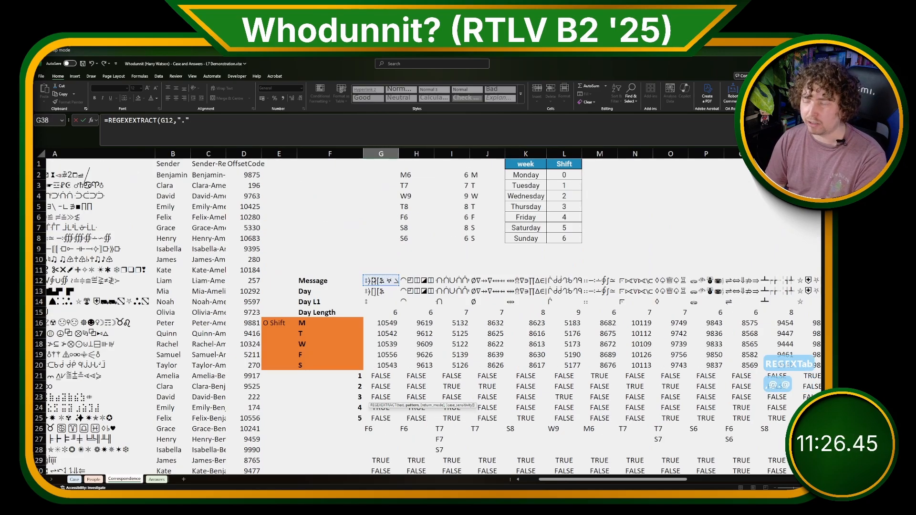
type(",1")
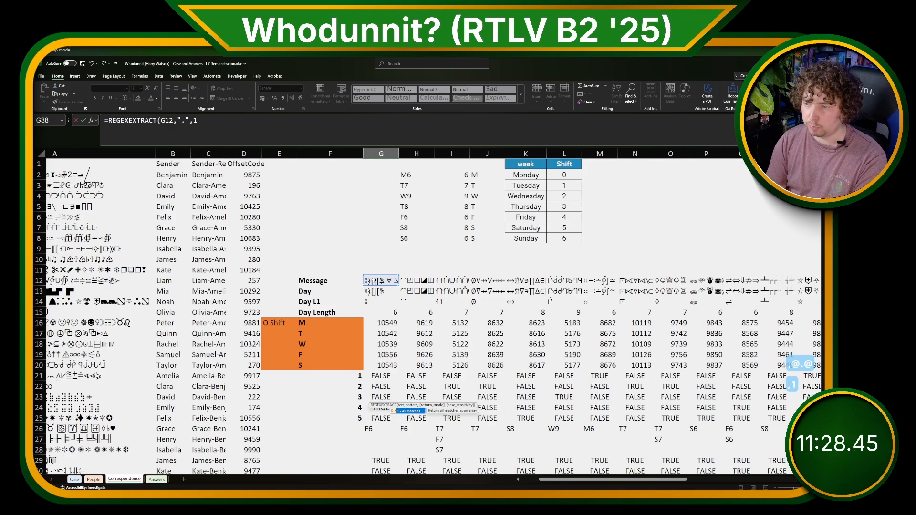
type(")")
key("ctrl+Return")
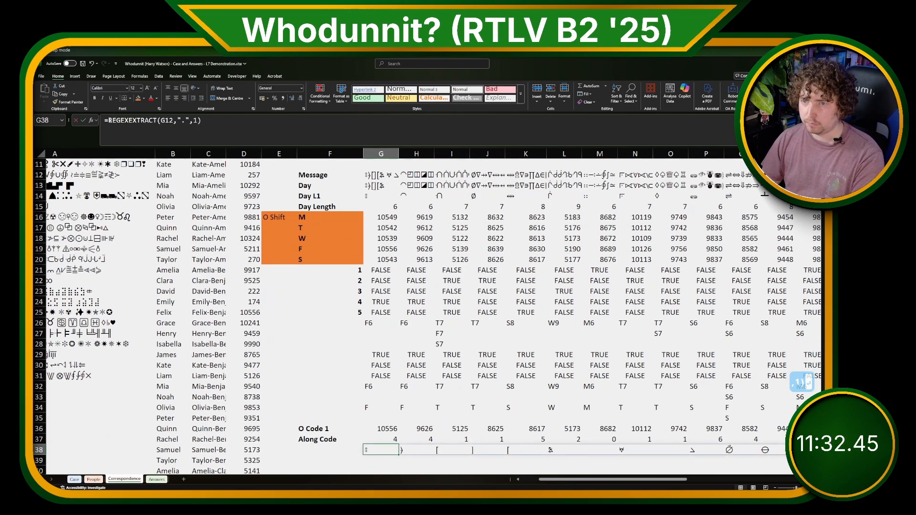
Wrap the G38 formula in UNICODE to convert each extracted character into its code number.
key("F2")
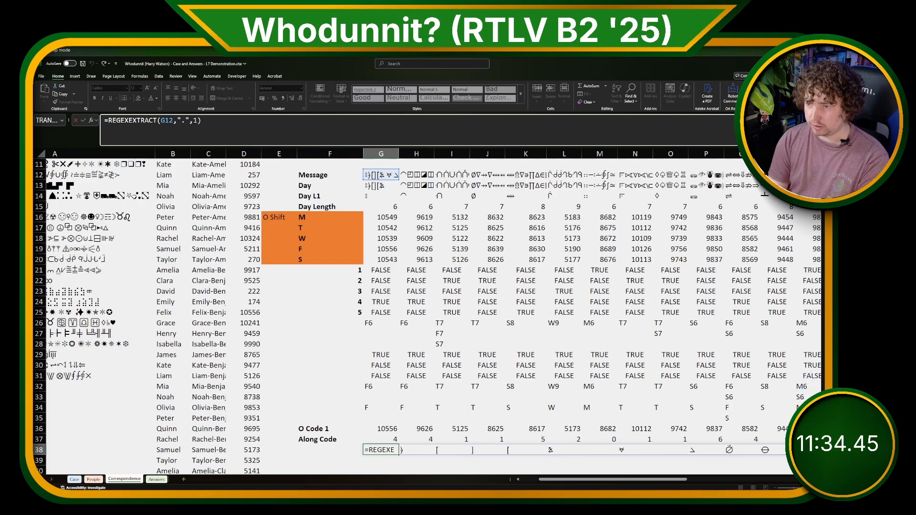
type("UNC")
key("shift+BackSpace")
type("ICODE(")
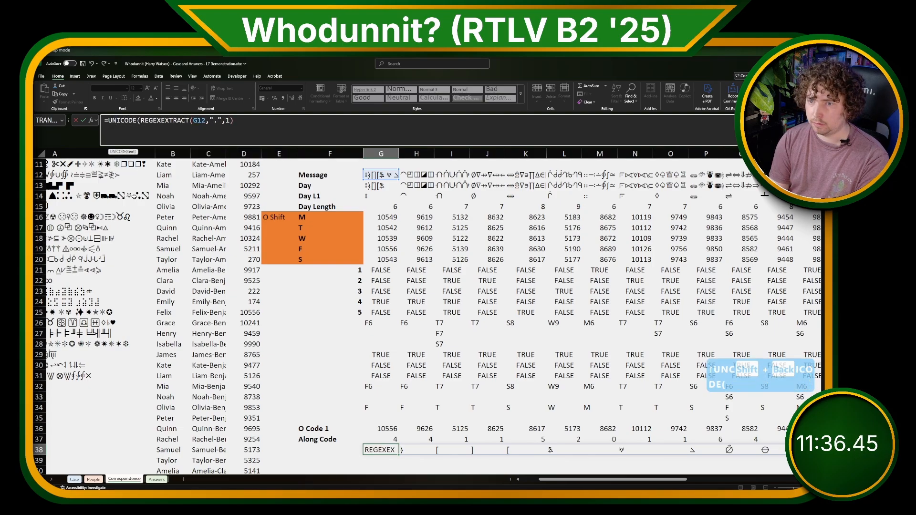
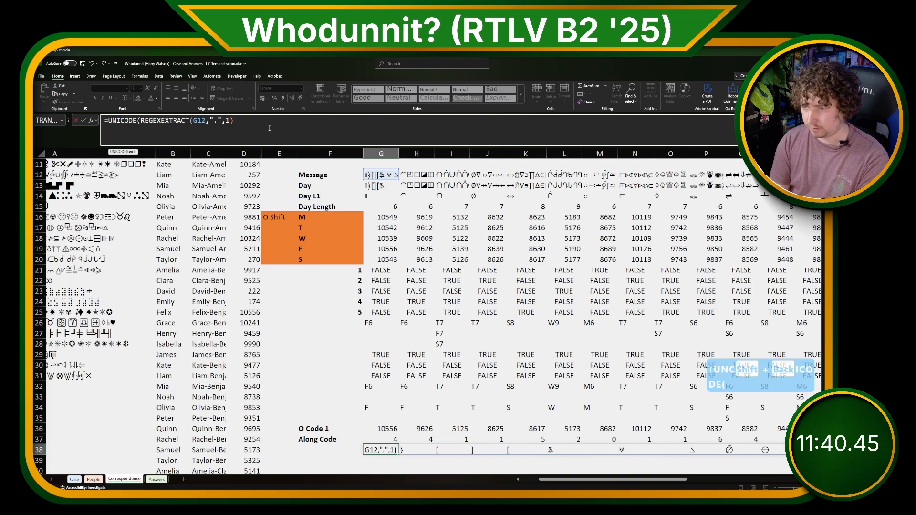
type(")")
key("Return")
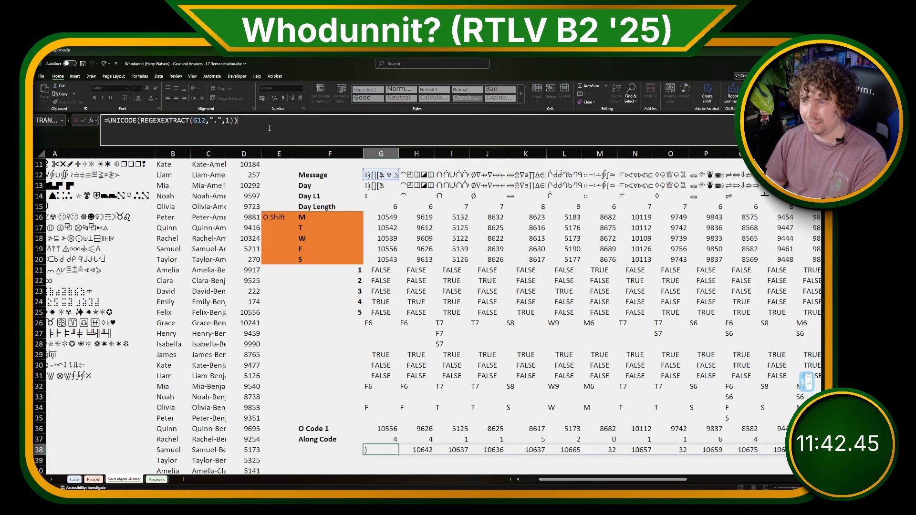
Subtract the first message's offset from the G38 character codes by appending -G36 to the formula.
type("-")
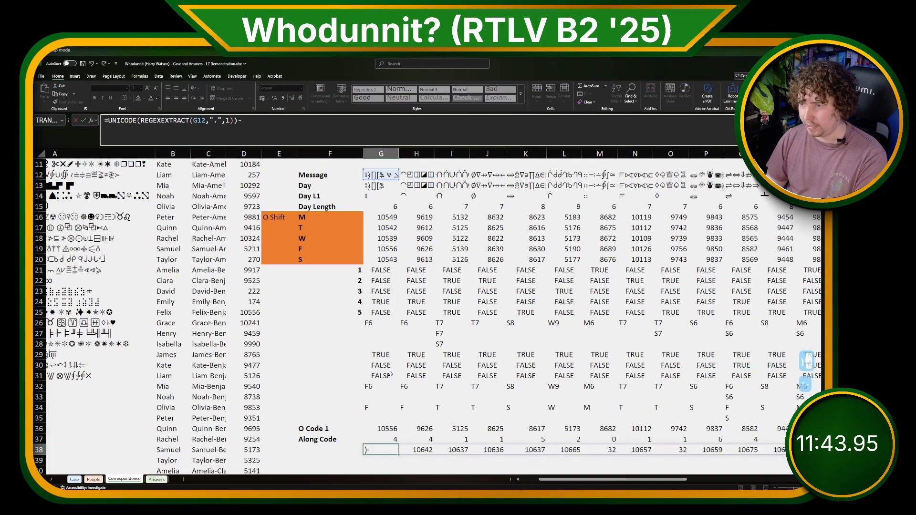
left_click(377, 428)
key("F4")
key("Return")
key("Up")
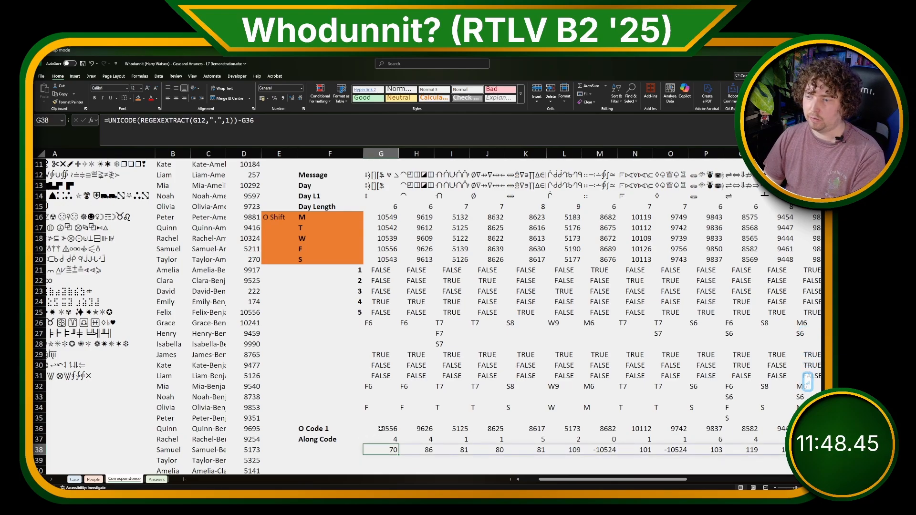
Wrap the G38 formula in LET and assign the UNICODE(REGEXEXTRACT(G12,".",1)) part to the name codes.
left_click(285, 134)
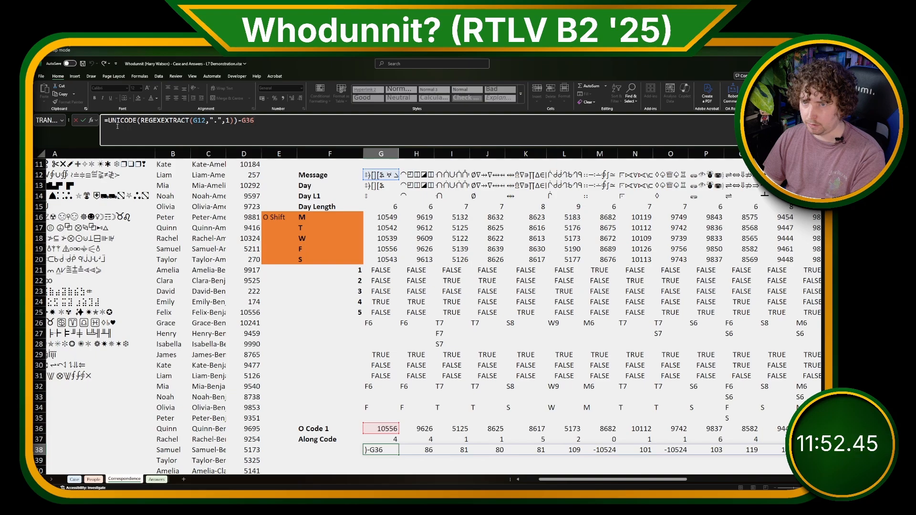
key("Home")
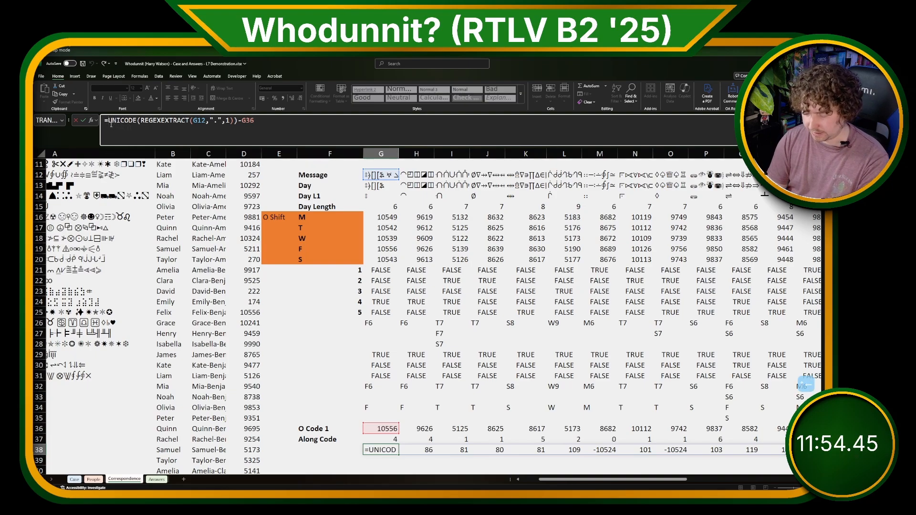
type("LET(")
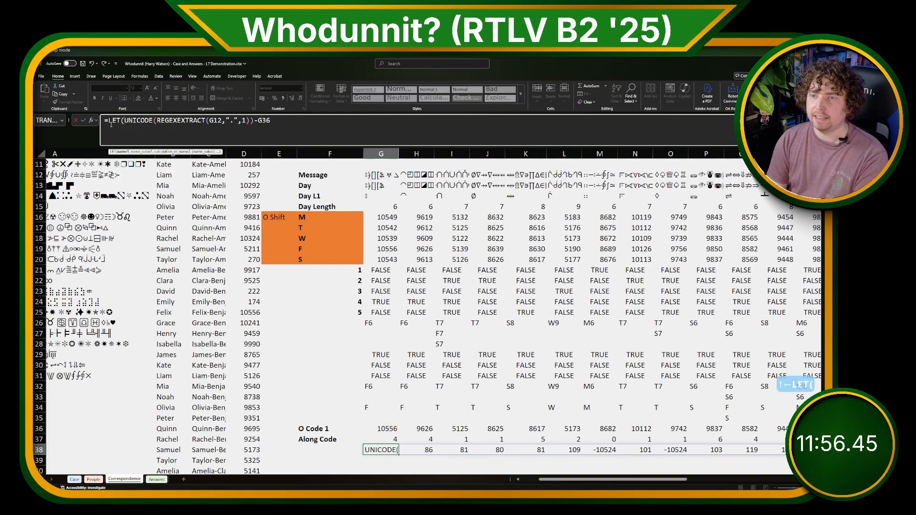
type("chars,")
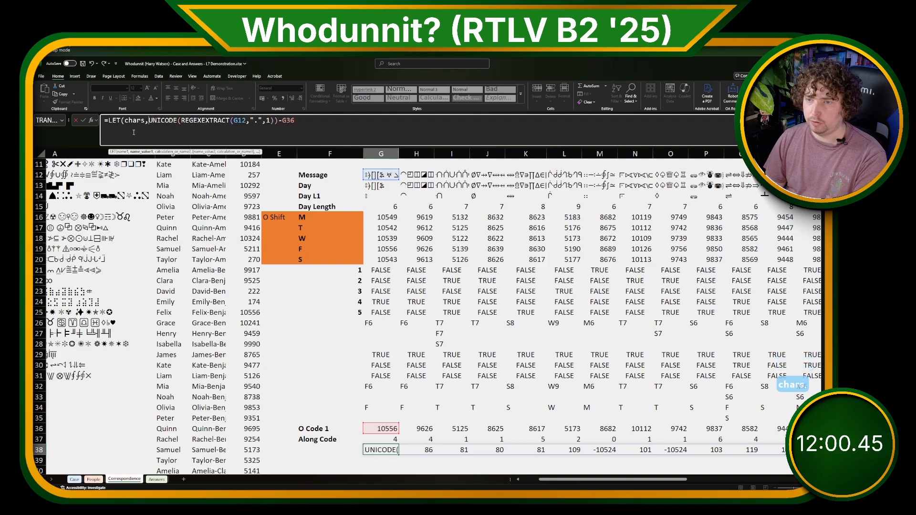
key("BackSpace")
key("BackSpace")
key("BackSpace")
key("BackSpace")
key("BackSpace")
key("BackSpace")
type("codes,")
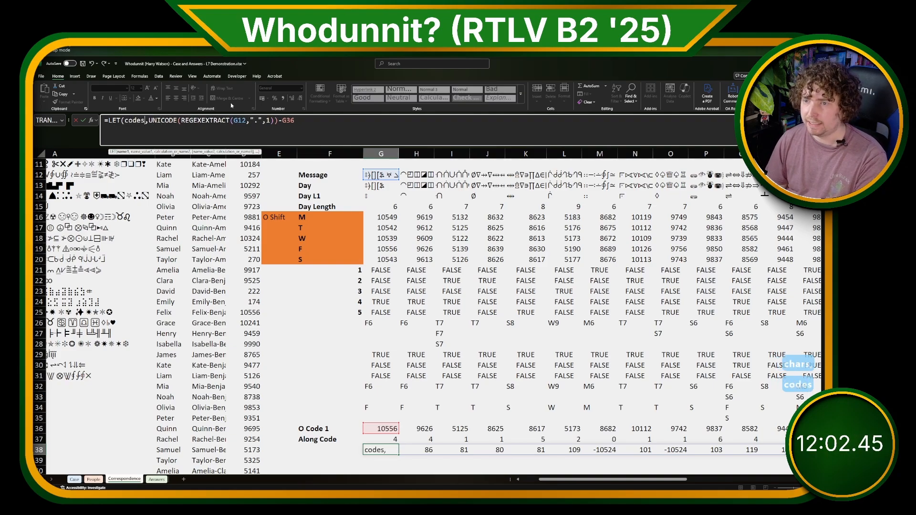
left_click(278, 122)
type(",")
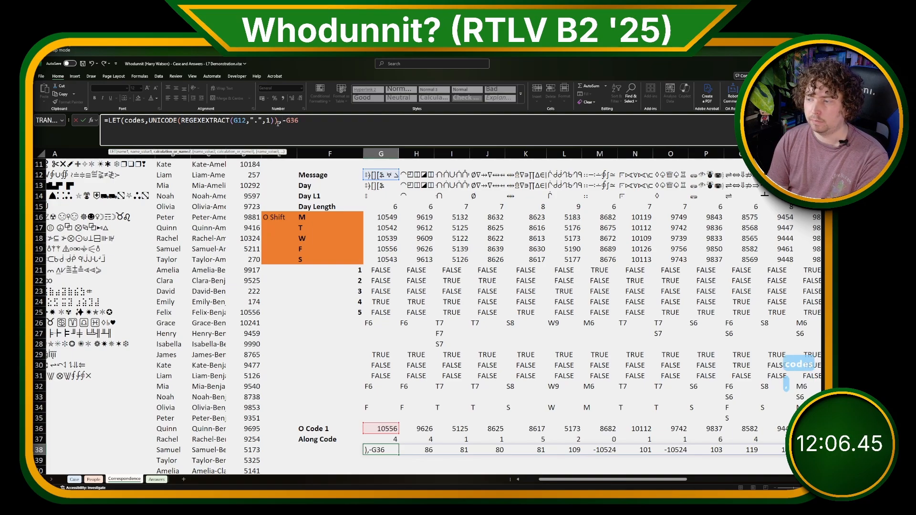
Define a second LET variable in G38 named offshift with the value codes-G36.
type("offshift")
key("BackSpace")
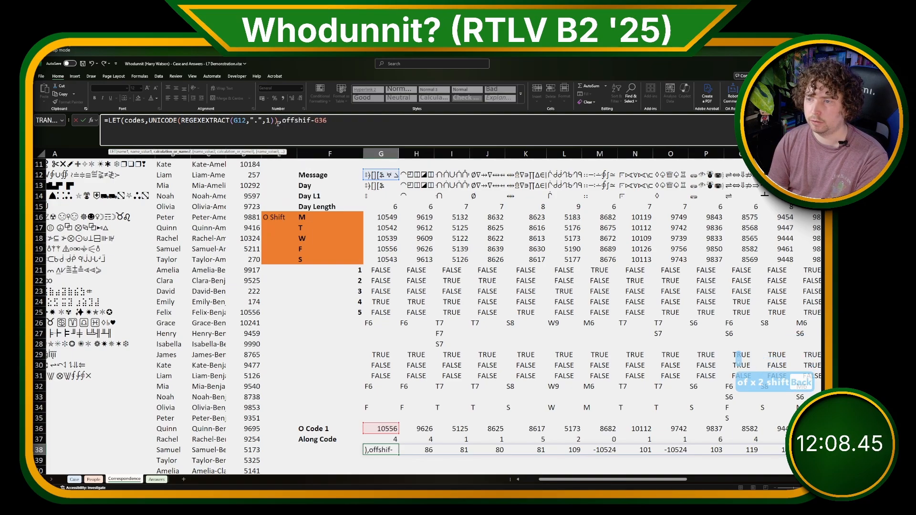
key("BackSpace")
key("BackSpace")
type("ift")
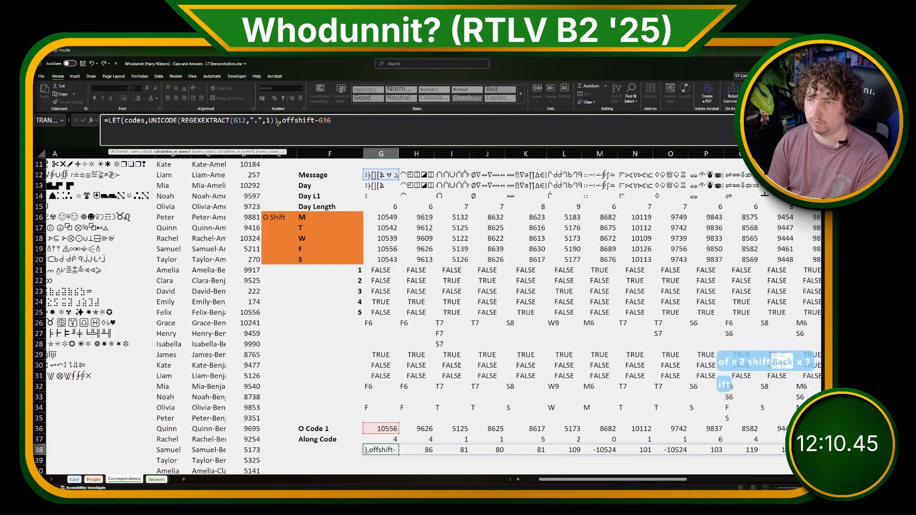
type(",codes")
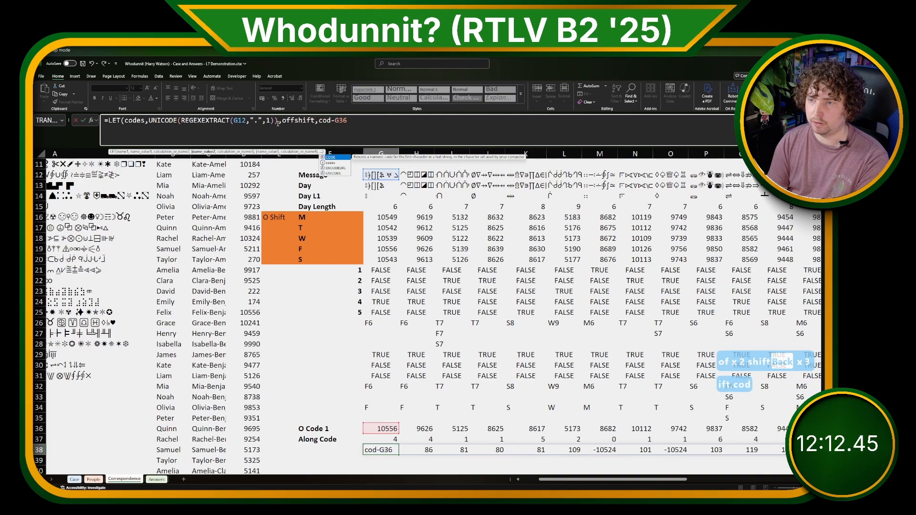
key("End")
type(",")
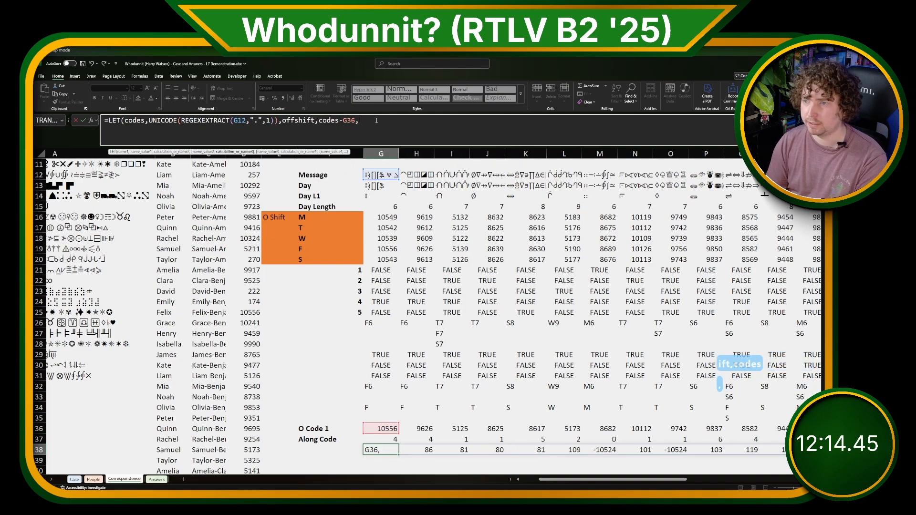
Add a LET variable named alongshift defined as SEQUENCE(,COLUMNS(codes),0,G37) to the G38 formula.
type("alongshift,")
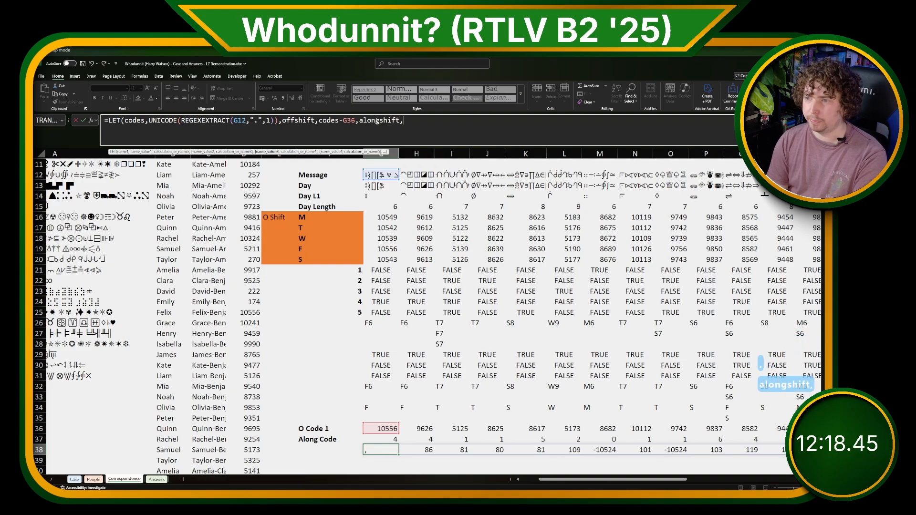
type("SEQUENCE(")
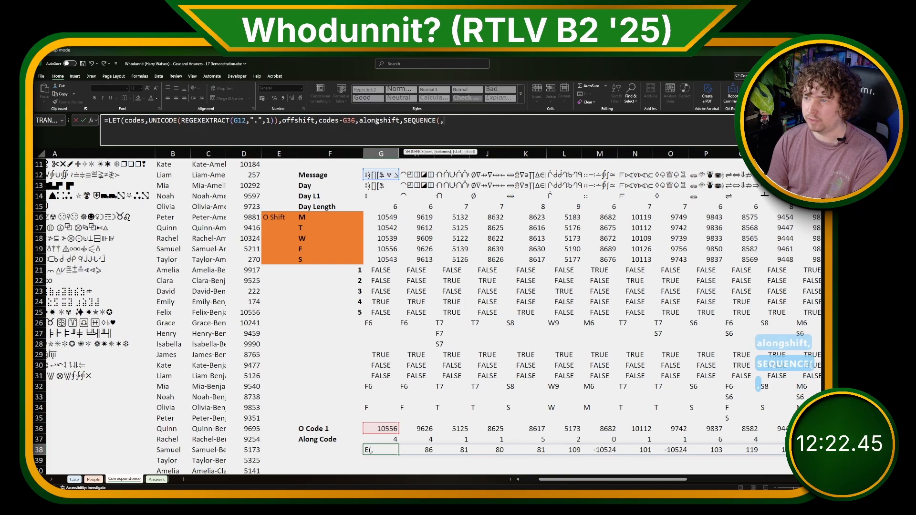
type(",")
type("COLU")
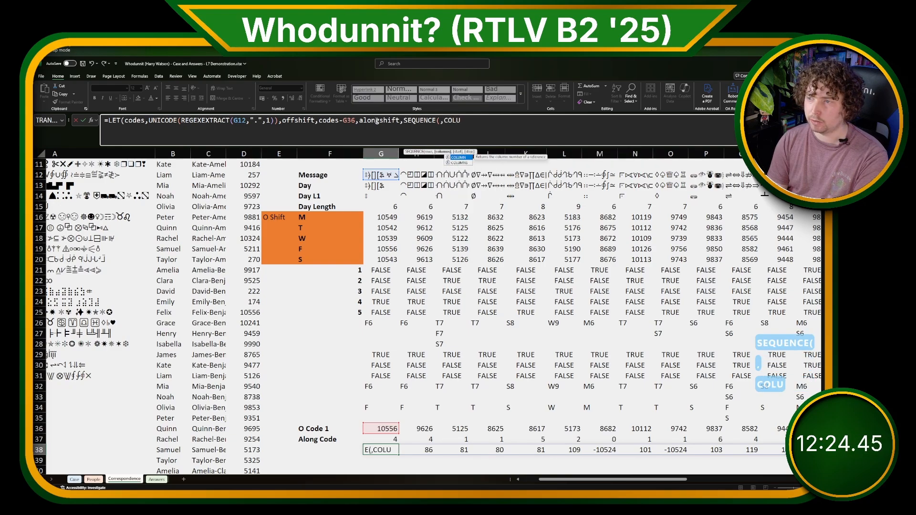
type("MNS(cod")
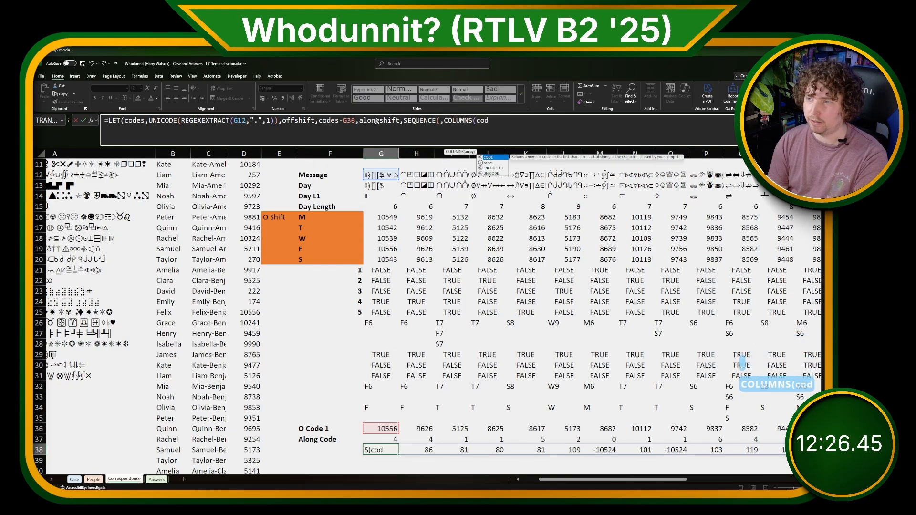
type("es),")
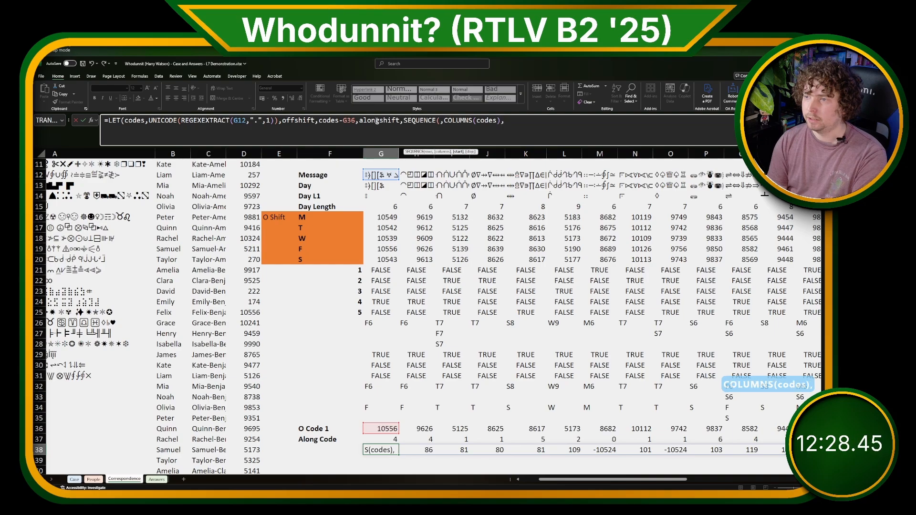
type("0,")
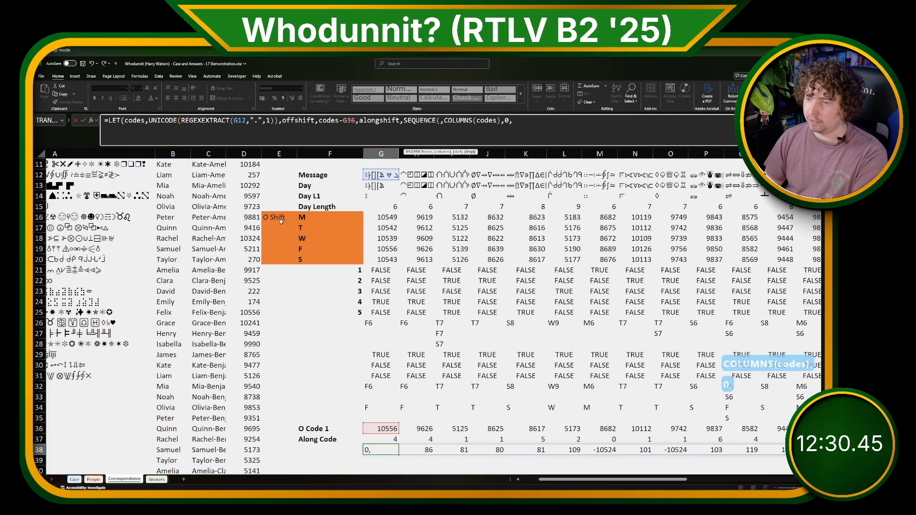
left_click(388, 440)
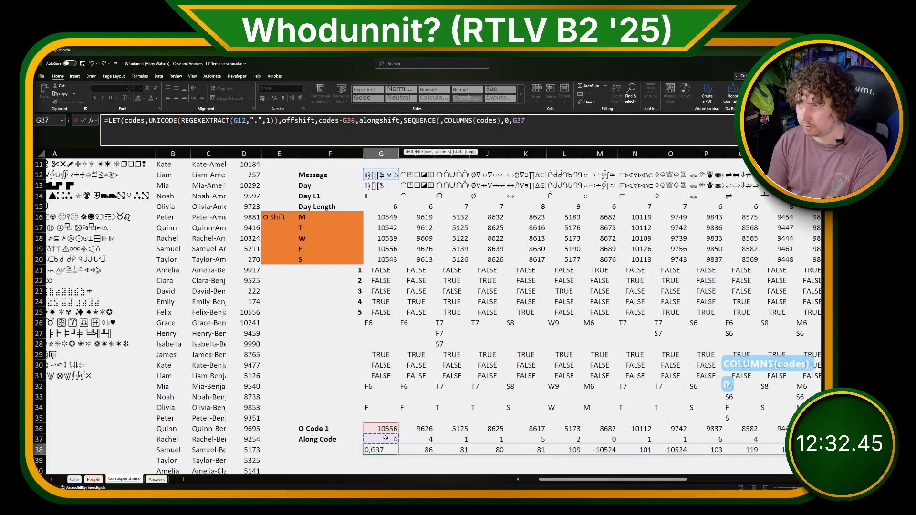
type(")")
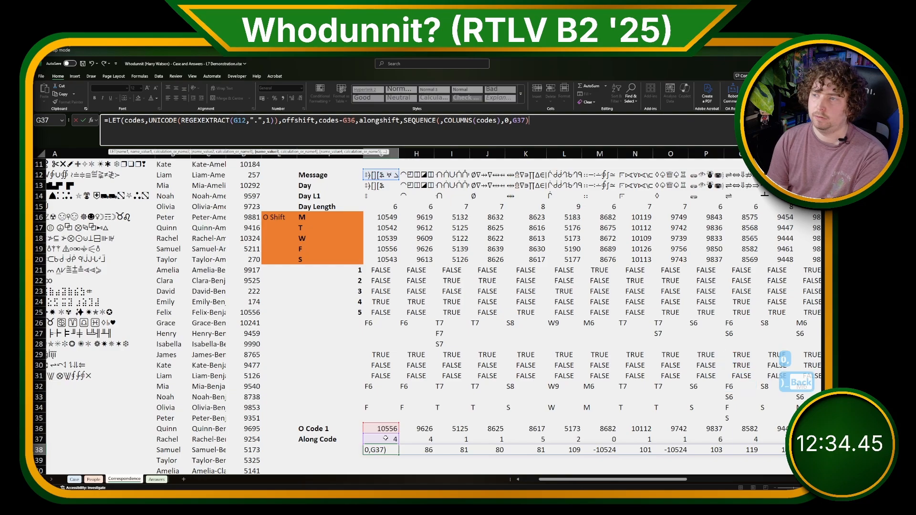
Make the G38 LET formula return offshift-alongshift and enter it.
type(",off")
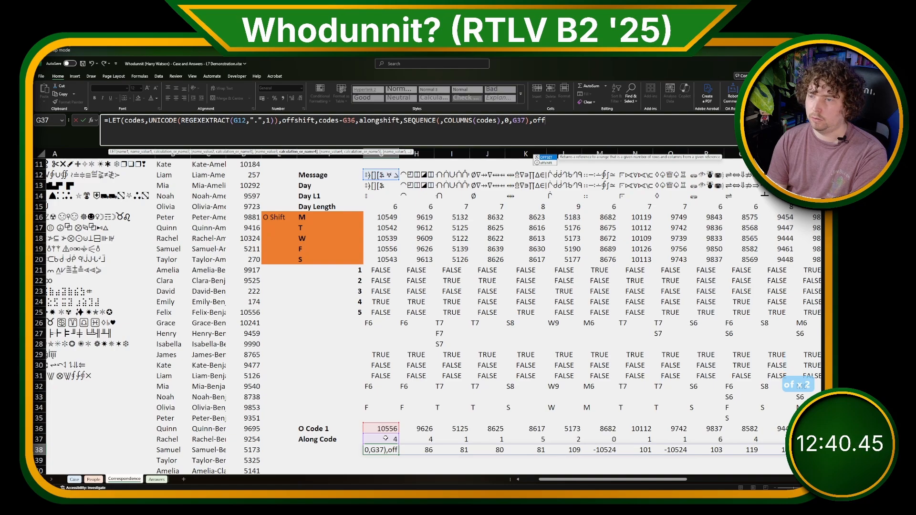
type("shift-alo")
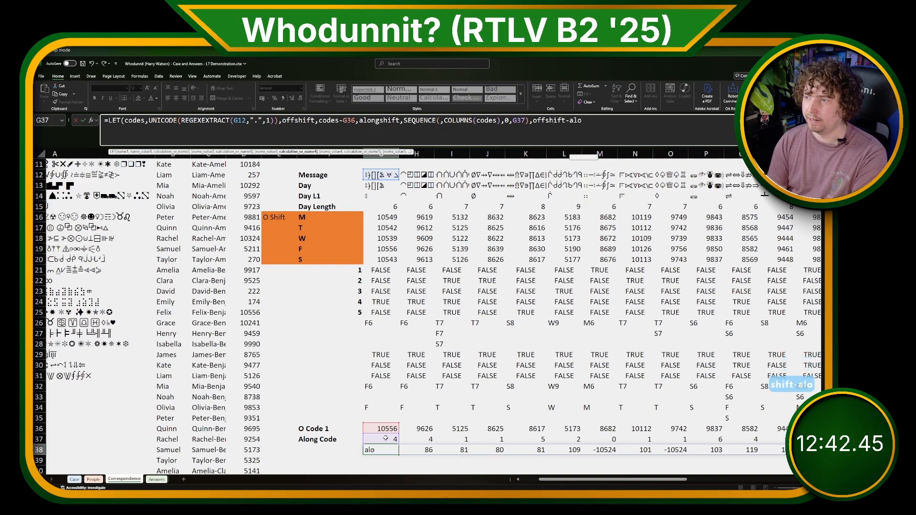
type("ng")
key("Tab")
type(")")
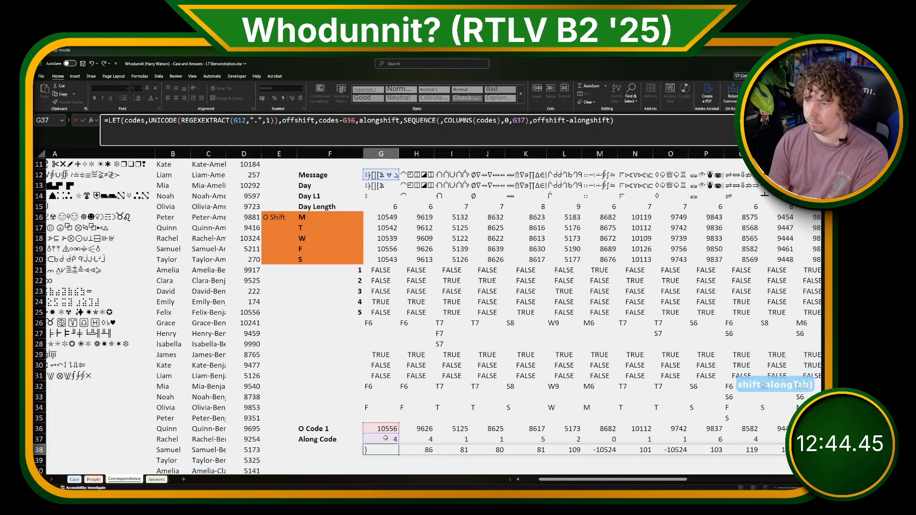
key("ctrl+Return")
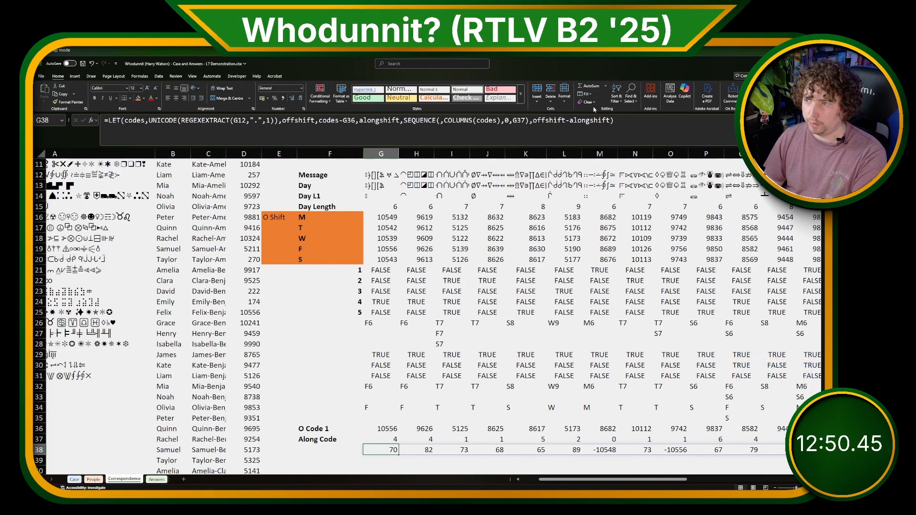
Assign the G38 result to a variable named newchars, wrapping offshift-alongshift in UNICHAR to convert the codes into characters.
left_click(535, 138)
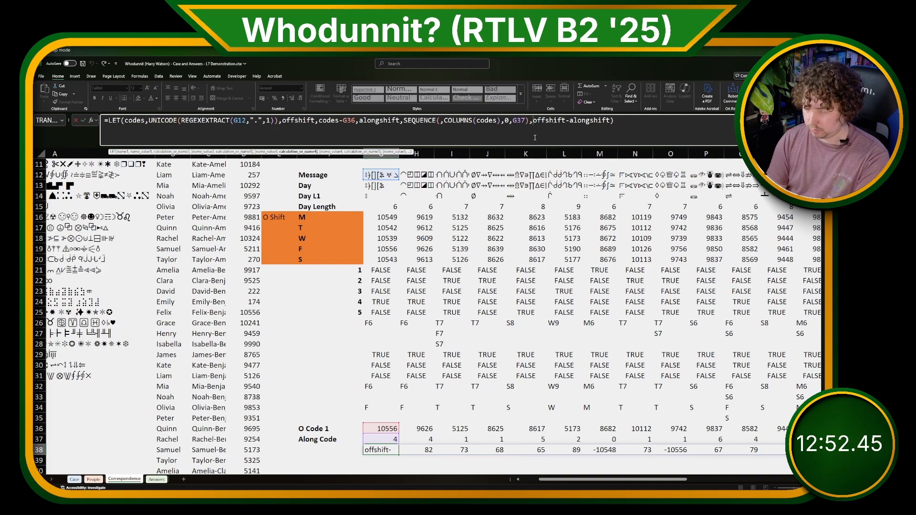
type("newchars,")
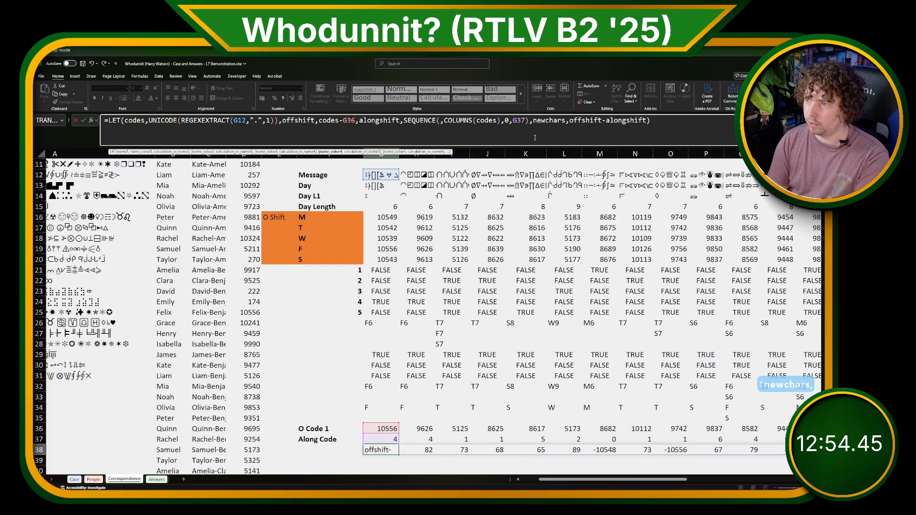
type("UNICO")
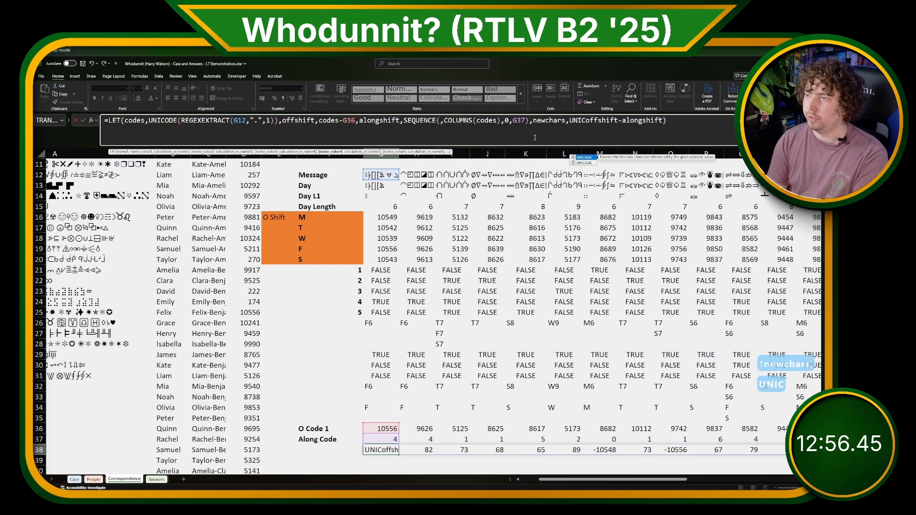
key("shift+BackSpace")
type("HAR(")
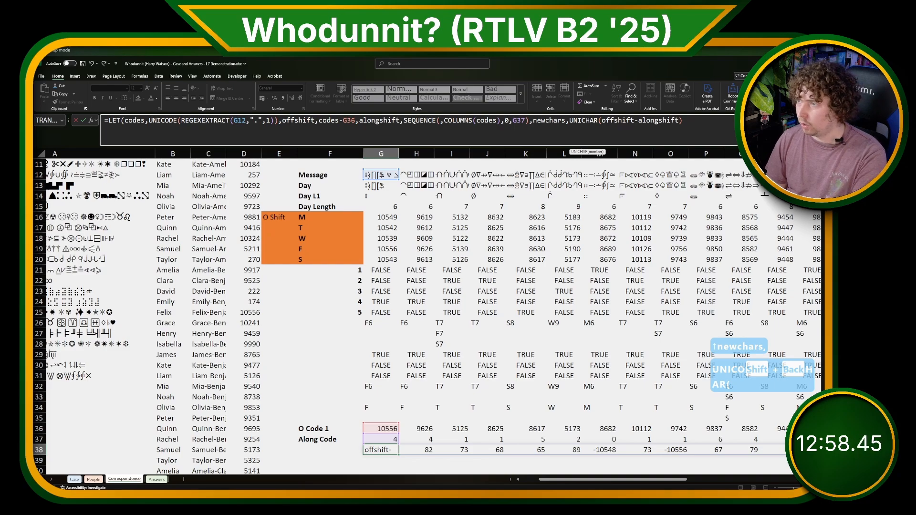
Finish the G38 LET formula by returning newchars and enter it.
key("End")
type("un")
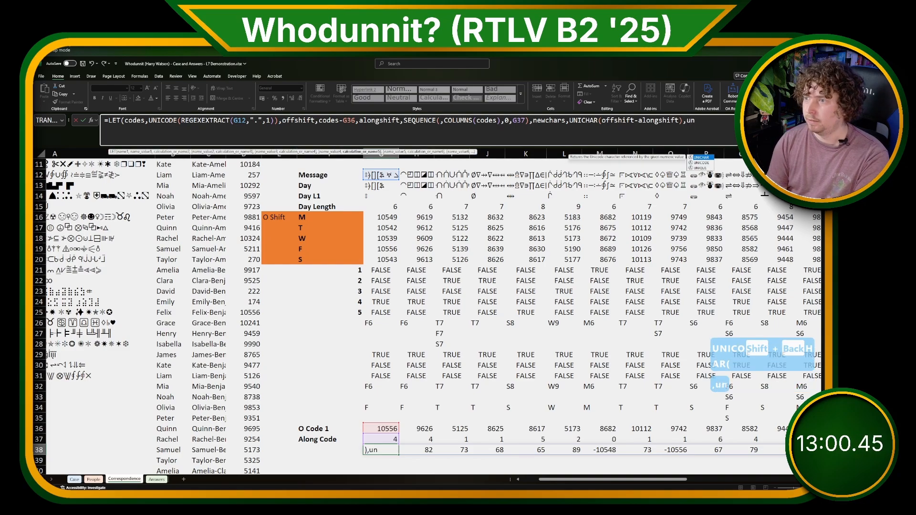
key("BackSpace")
key("BackSpace")
type("new")
key("Tab")
type(")")
key("Return")
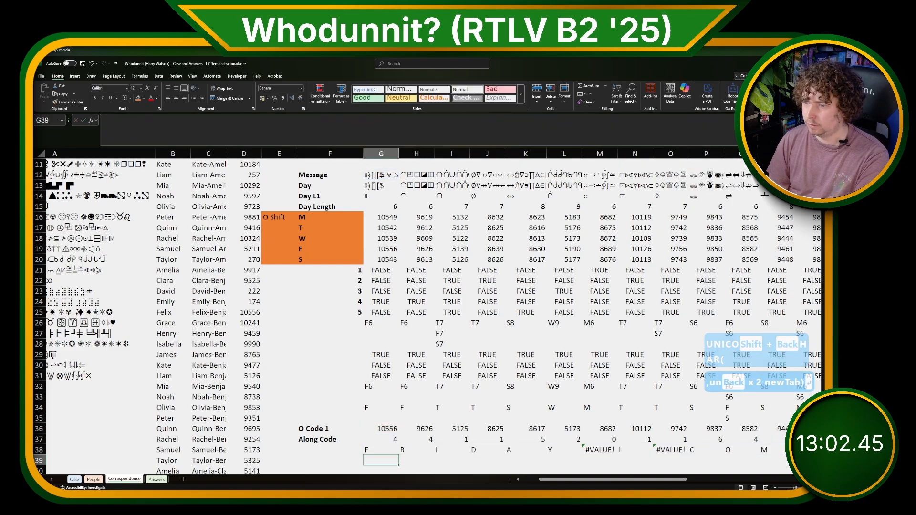
Read the decoded first message across row 38 from its first to its last character.
scroll(541, 430, "down", 2)
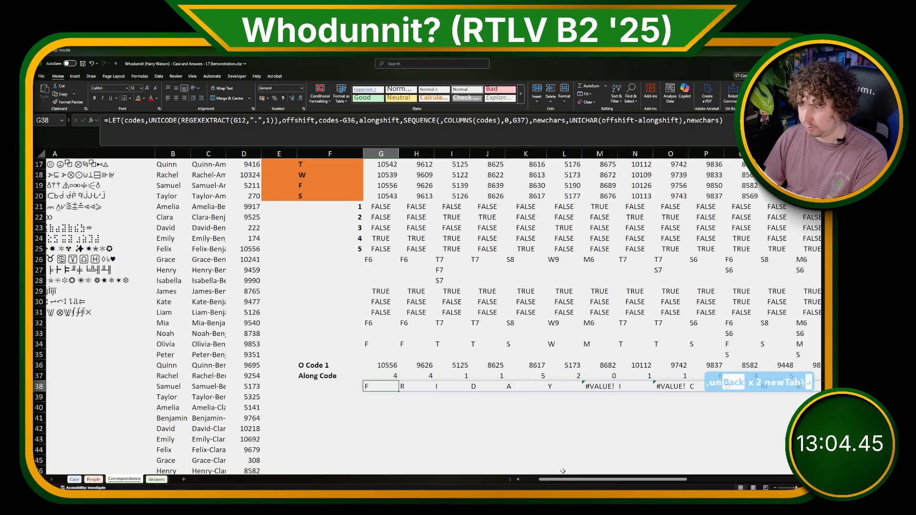
left_click_drag(565, 479, 670, 475)
key("alt+shift+0")
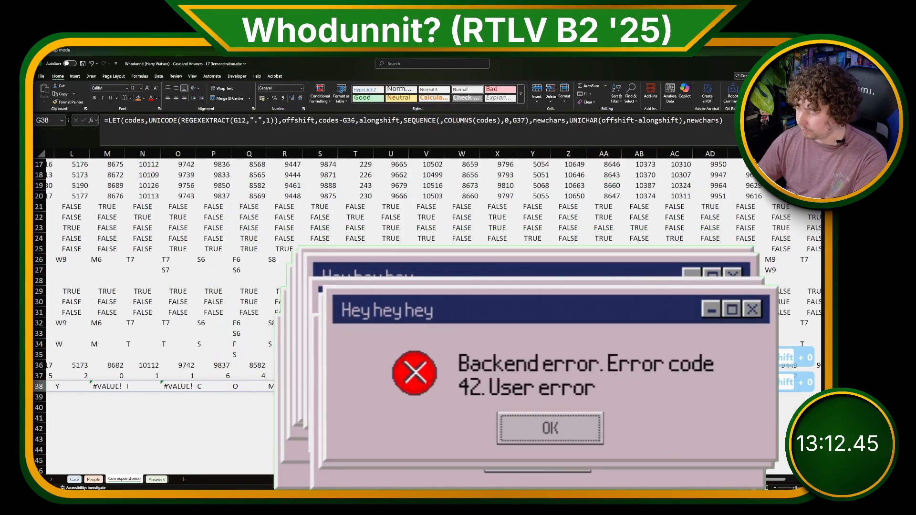
left_click_drag(670, 479, 706, 479)
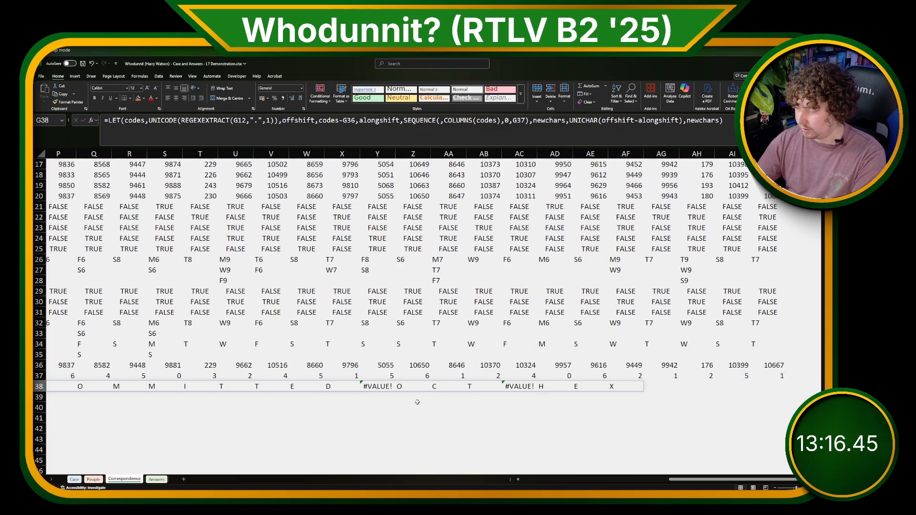
key("alt+shift+9")
left_click_drag(389, 387, 637, 387)
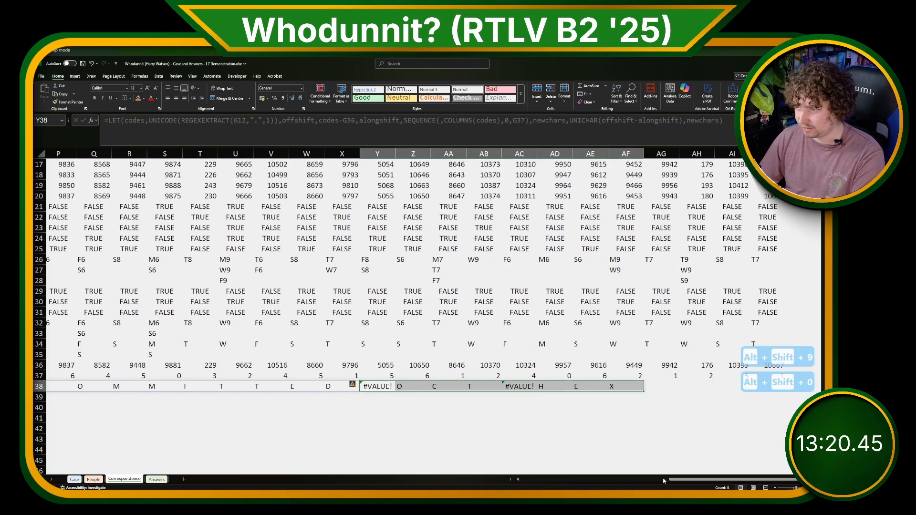
left_click_drag(689, 470, 538, 471)
scroll(500, 440, "right", 3)
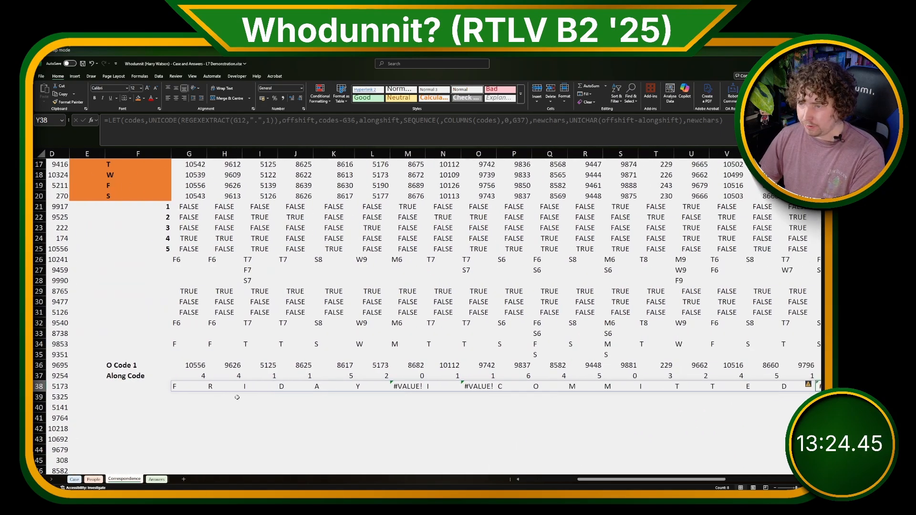
Wrap the final newchars of the G38 LET formula in TEXTJOIN with an empty-string delimiter.
left_click(189, 387)
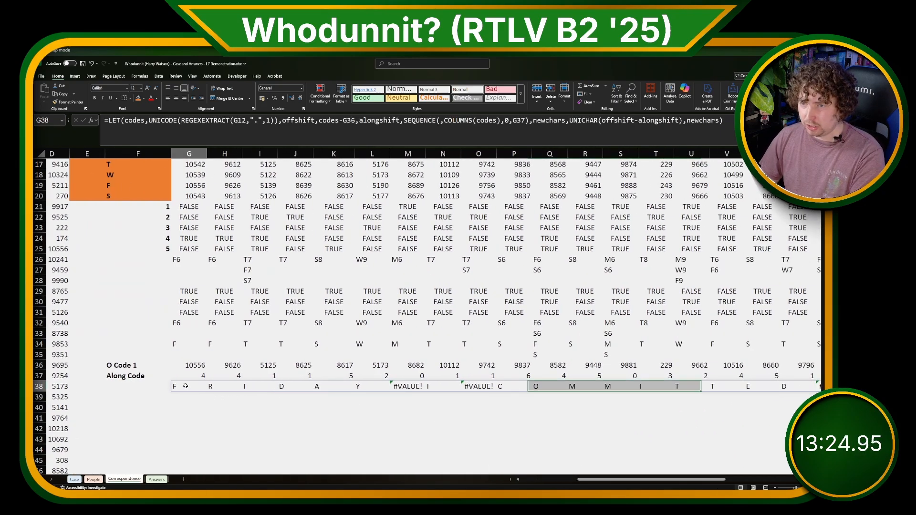
left_click(689, 123)
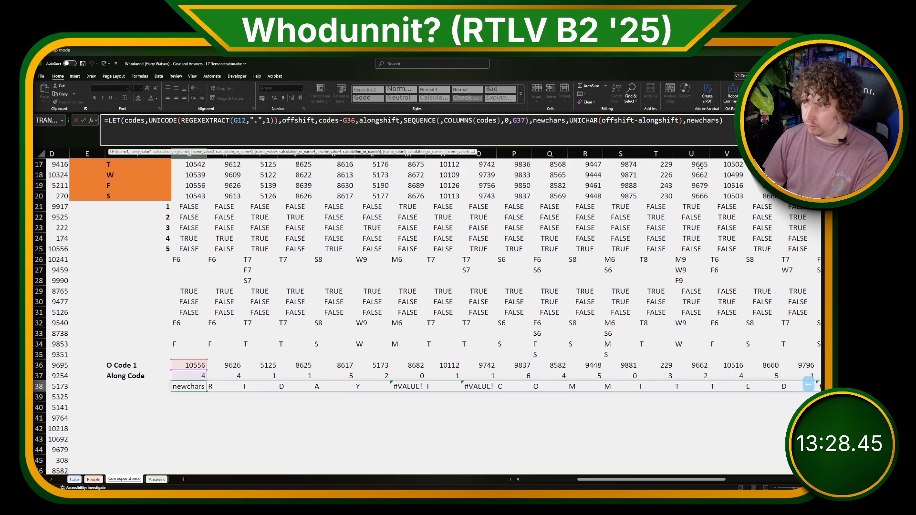
type("TEXTJOIN(")
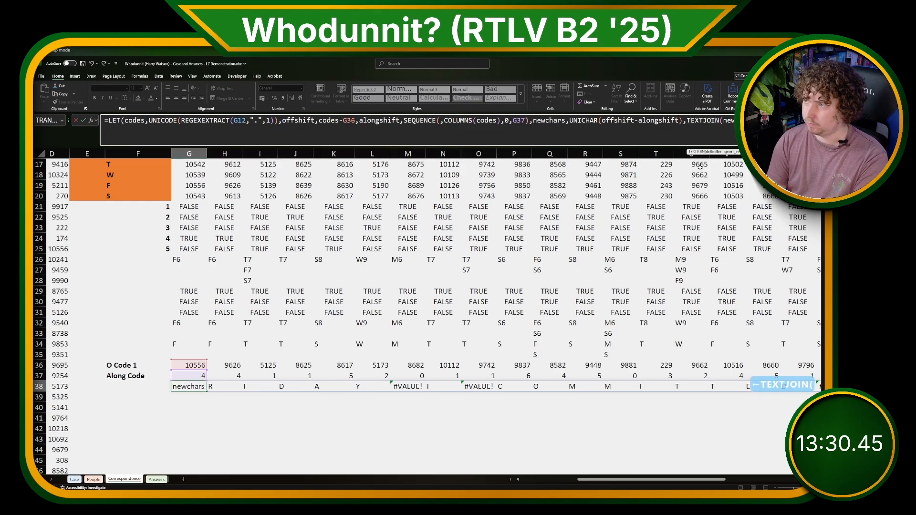
type("\"\",")
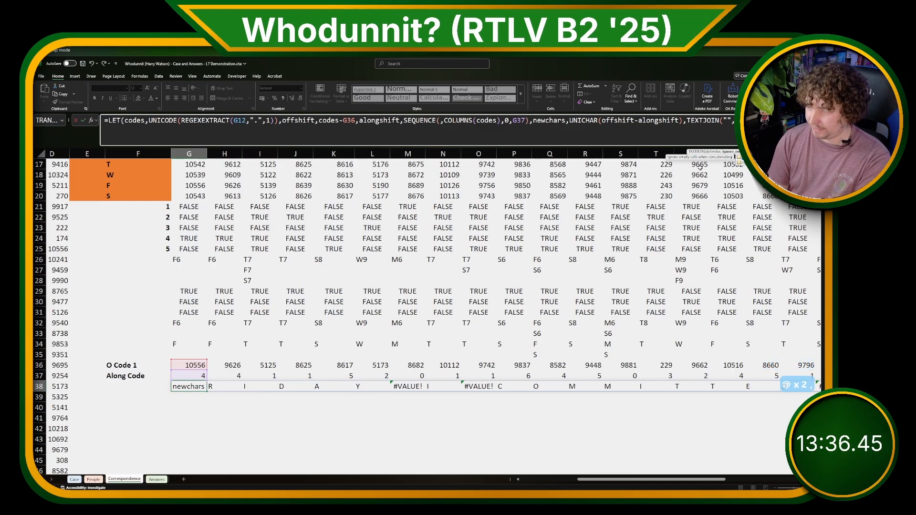
type("IF")
key("shift+BackSpace")
key("shift+BackSpace")
Nest TOROW(newchars,2) inside the G38 TEXTJOIN so error characters are ignored, and enter the formula.
type("TOCO")
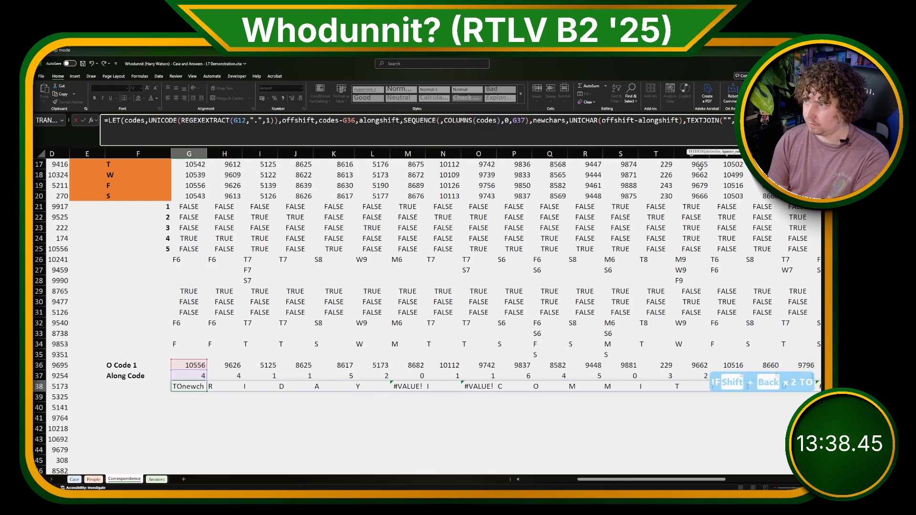
type("L")
key("shift+BackSpace")
key("shift+BackSpace")
key("shift+BackSpace")
type("ROW(")
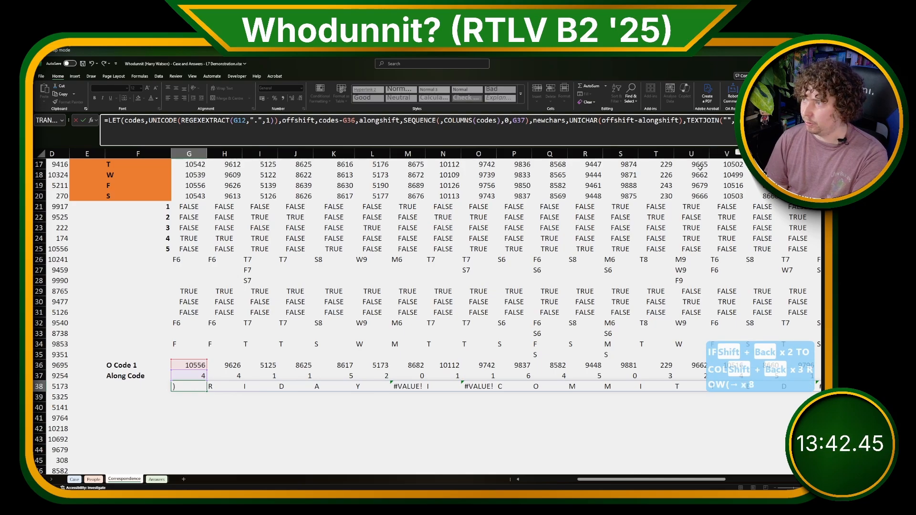
type("2))")
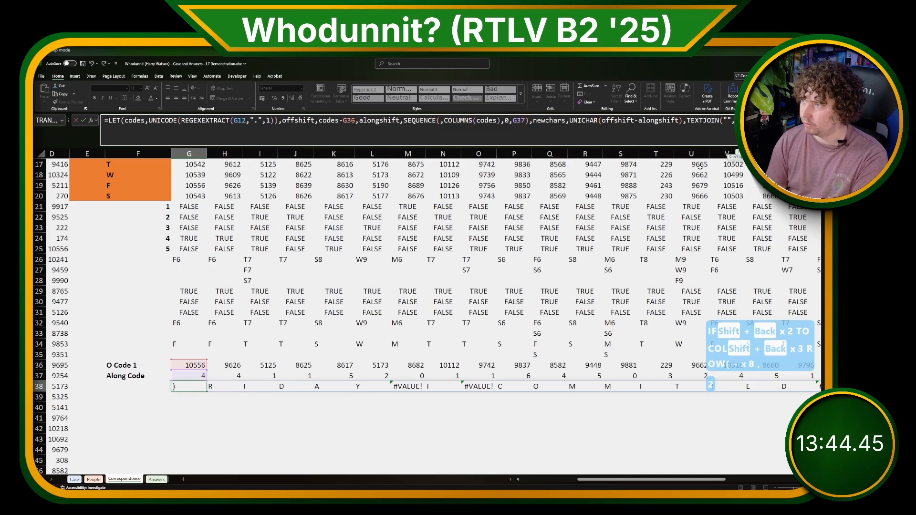
key("Return")
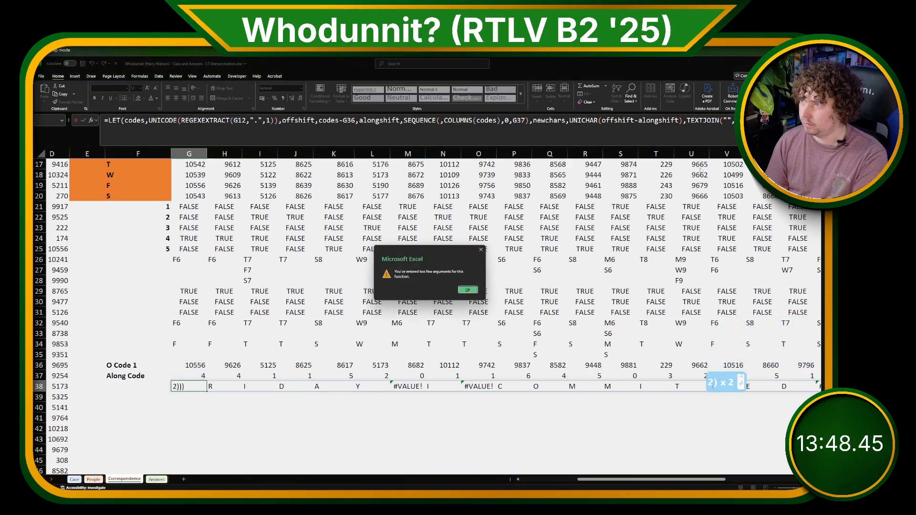
key("Return")
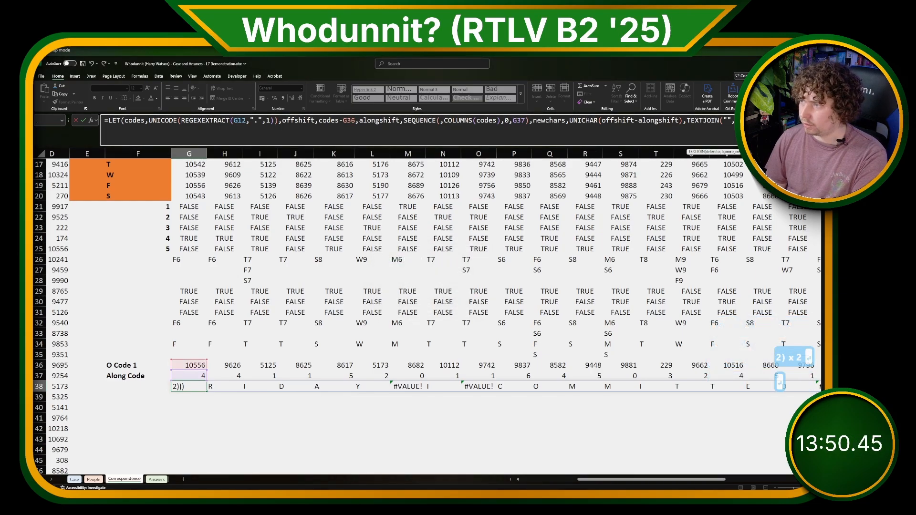
type(")")
key("Return")
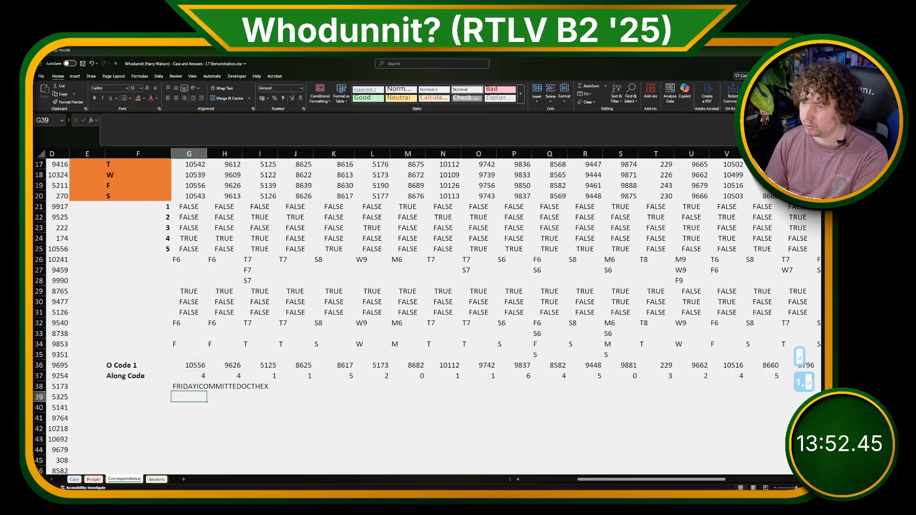
Fill the G38 decoding formula across row 38 to column AJ.
key("Up")
scroll(151, 342, "down", 1)
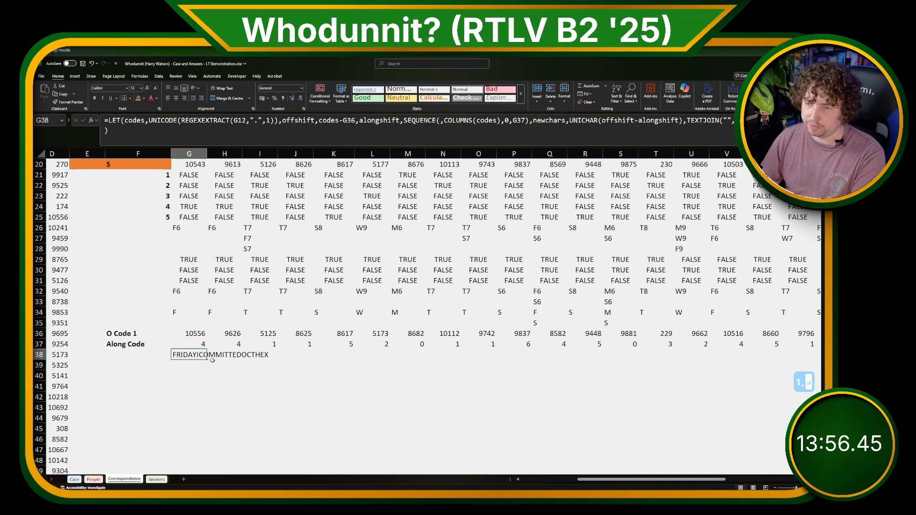
left_click_drag(206, 361, 686, 356)
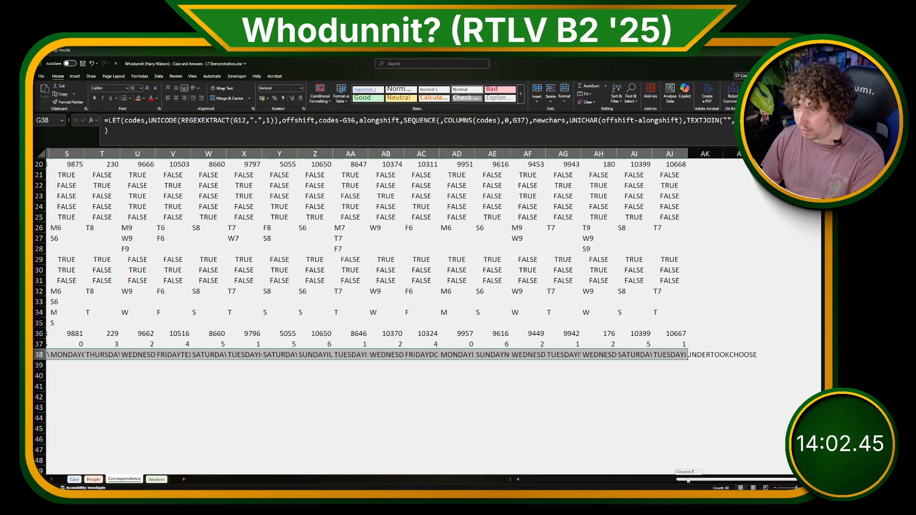
Widen columns Q and S to read their decoded messages in row 38.
left_click_drag(688, 479, 606, 475)
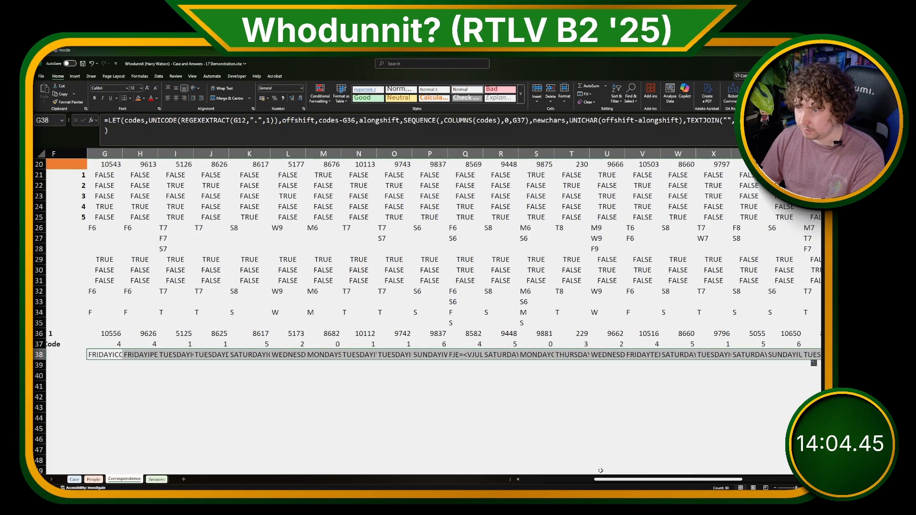
left_click_drag(483, 155, 504, 156)
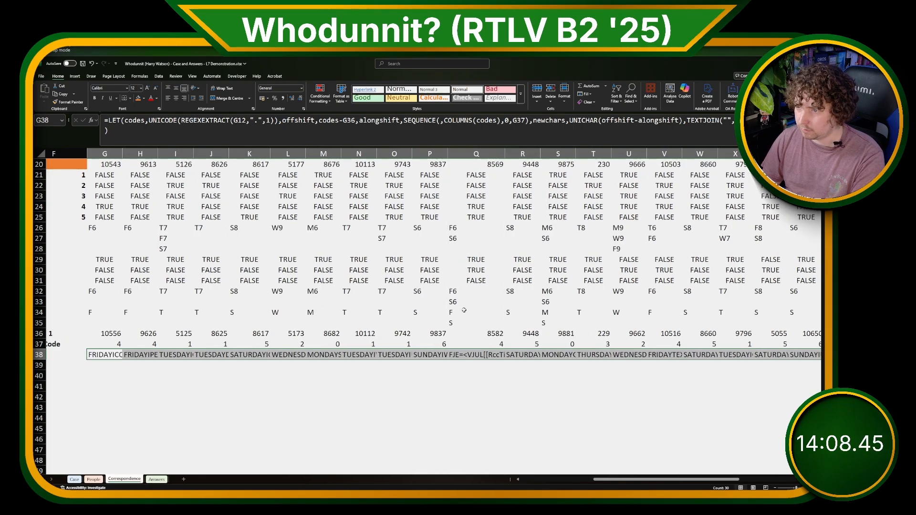
left_click(472, 356)
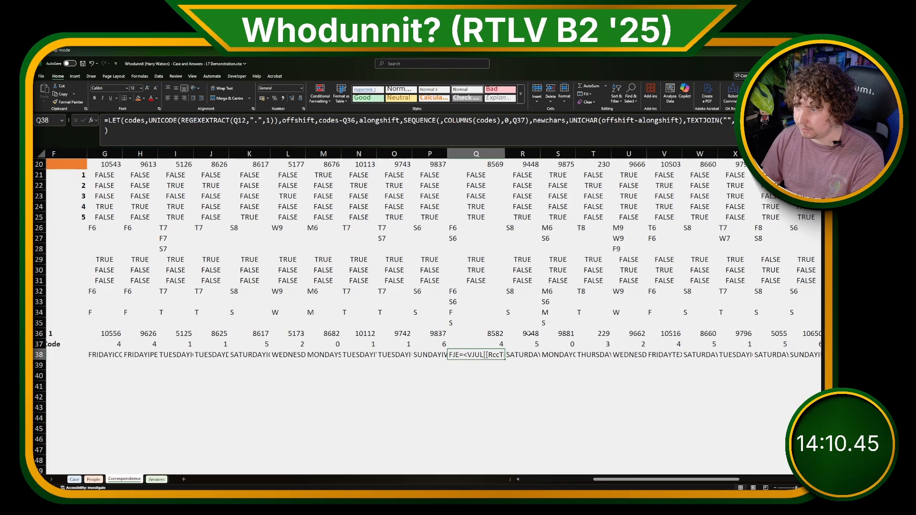
left_click(557, 292)
scroll(572, 199, "up", 1)
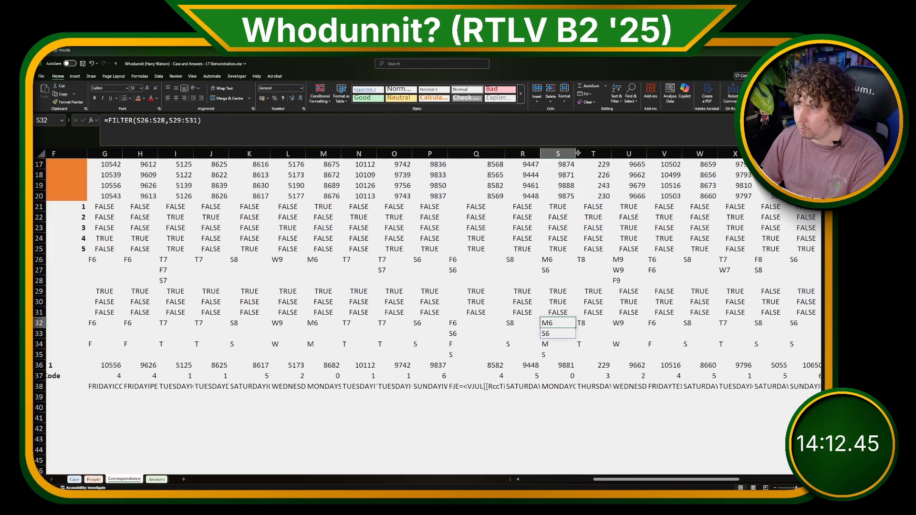
left_click_drag(577, 153, 672, 153)
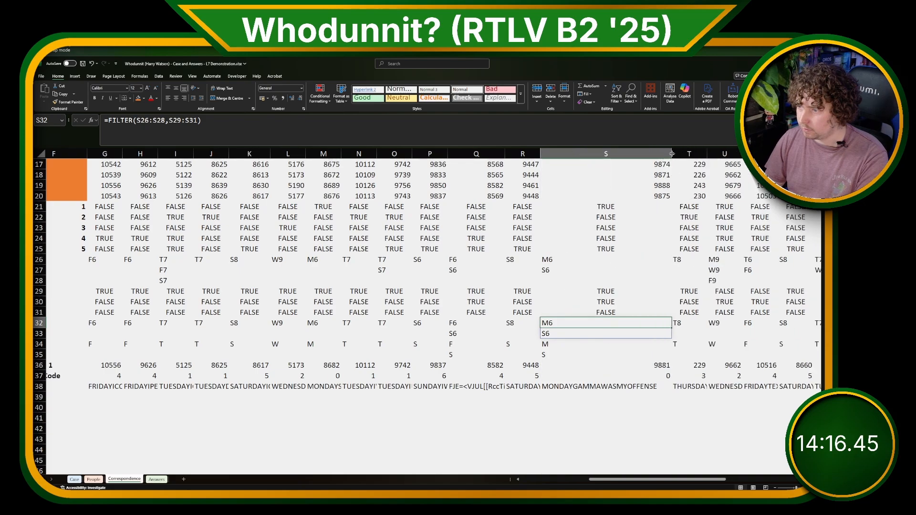
left_click(571, 388)
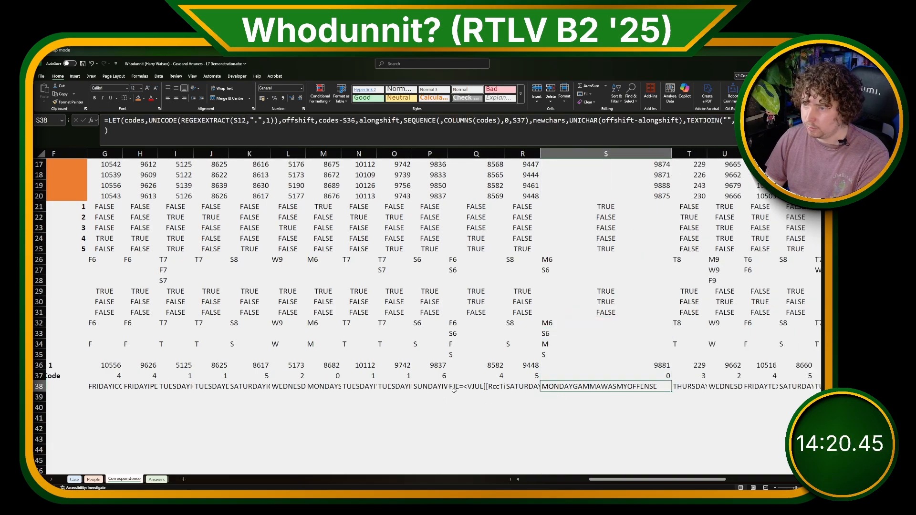
Duplicate the Q38 decoding formula below it in Q40, keeping its cell references unchanged.
left_click(469, 386)
key("F2")
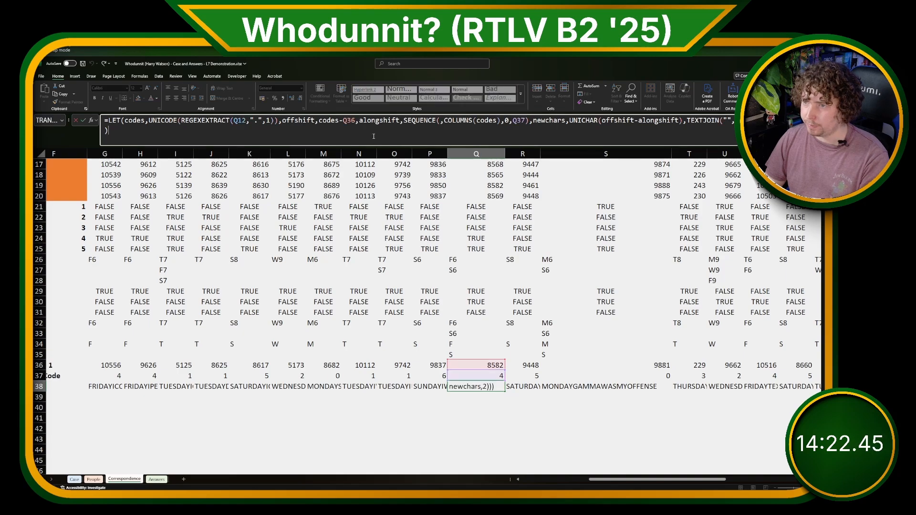
key("ctrl+a")
key("ctrl+c")
key("Escape")
left_click(477, 395)
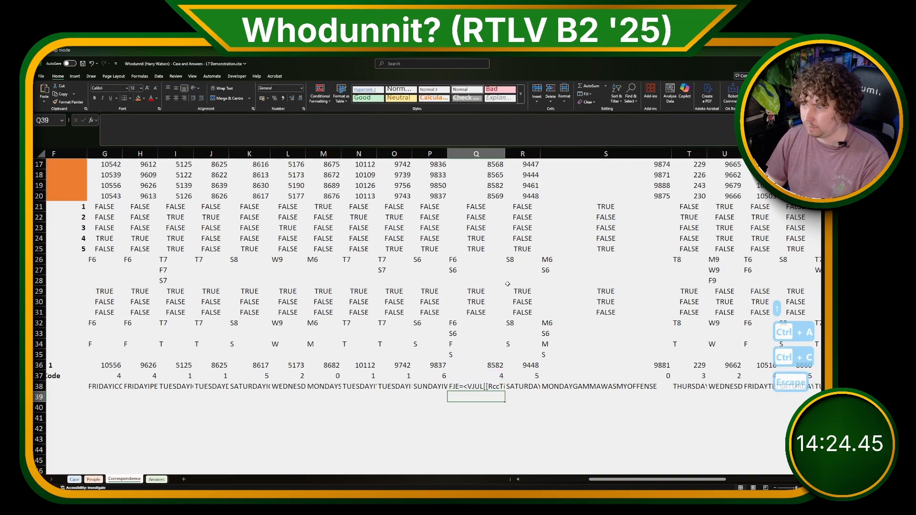
key("ctrl+v")
left_click(492, 132)
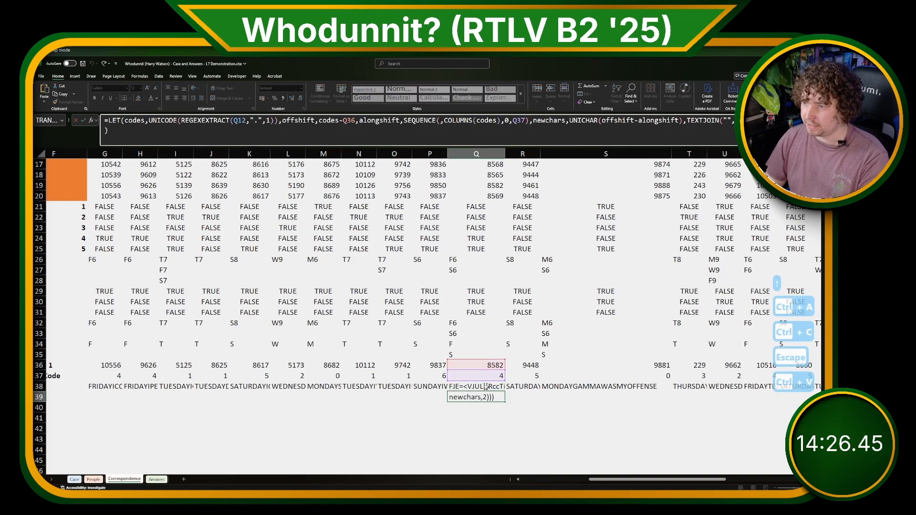
key("Escape")
key("ctrl+x")
key("Down")
key("ctrl+v")
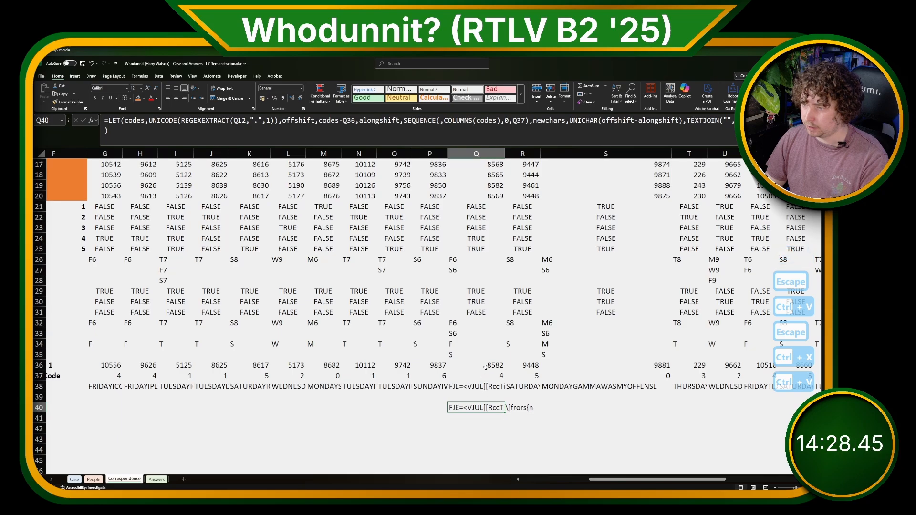
Copy the offset XLOOKUP from Q36 into Q39 and change its lookup value to Q35, the second possible weekday.
left_click(486, 366)
double_click(486, 366)
key("ctrl+a")
key("ctrl+c")
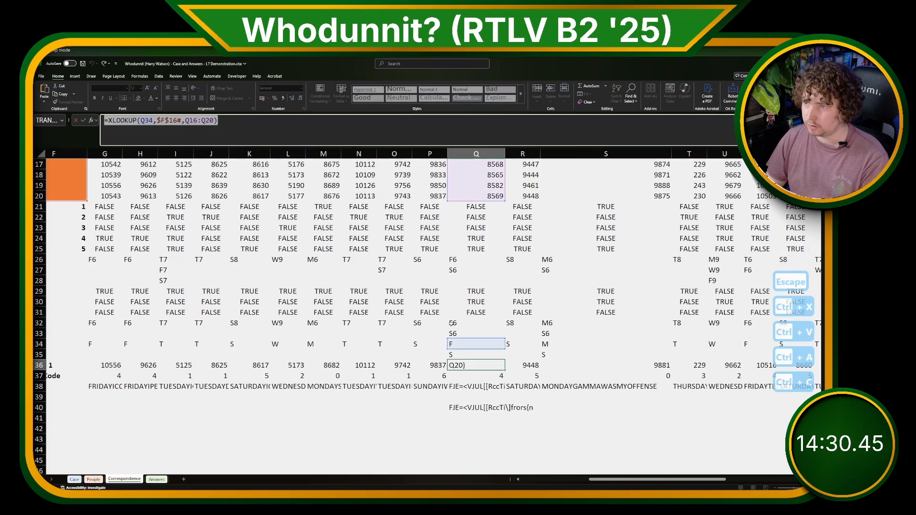
key("Escape")
left_click(485, 397)
key("ctrl+v")
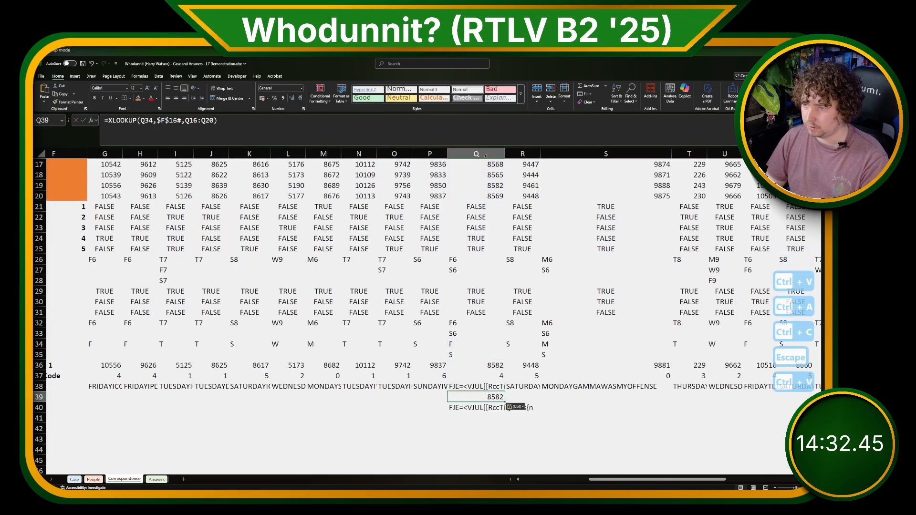
double_click(484, 397)
left_click_drag(496, 348, 497, 359)
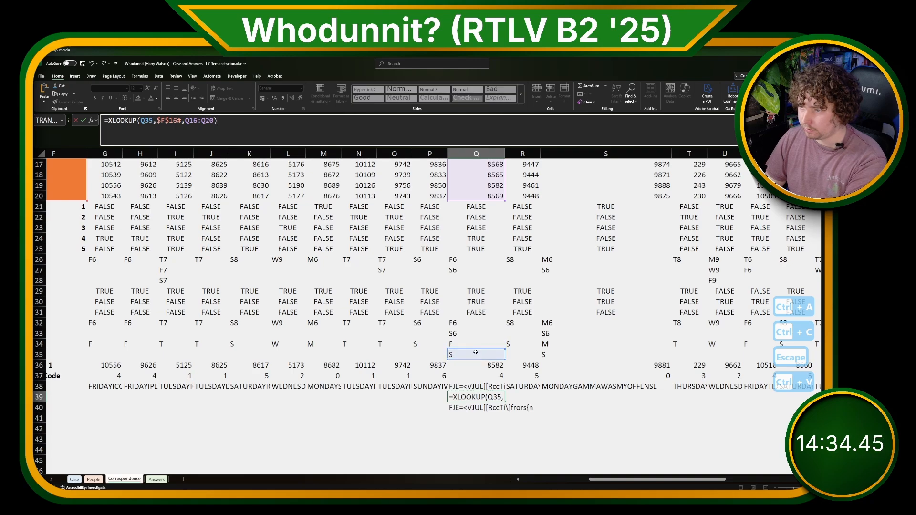
key("Return")
Repoint the offset reference in the Q40 decoding formula from Q36 to Q39.
double_click(481, 407)
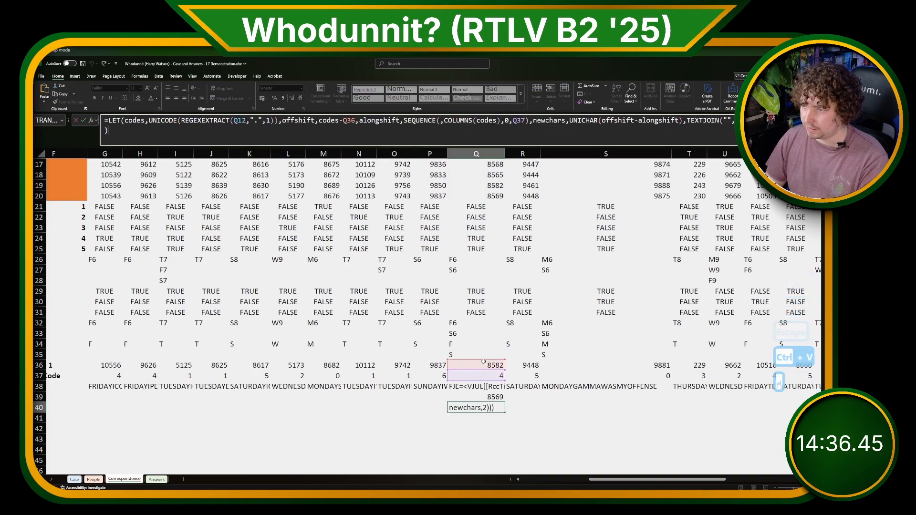
left_click_drag(485, 364, 486, 397)
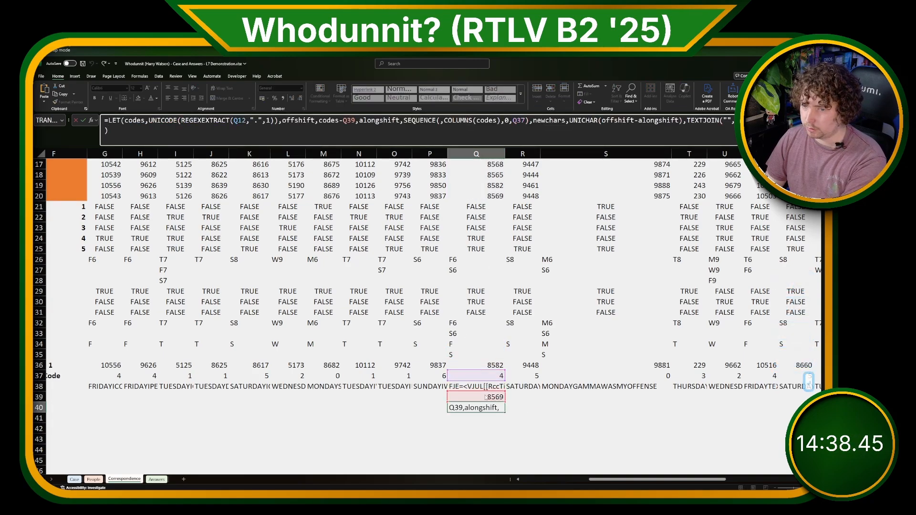
key("Return")
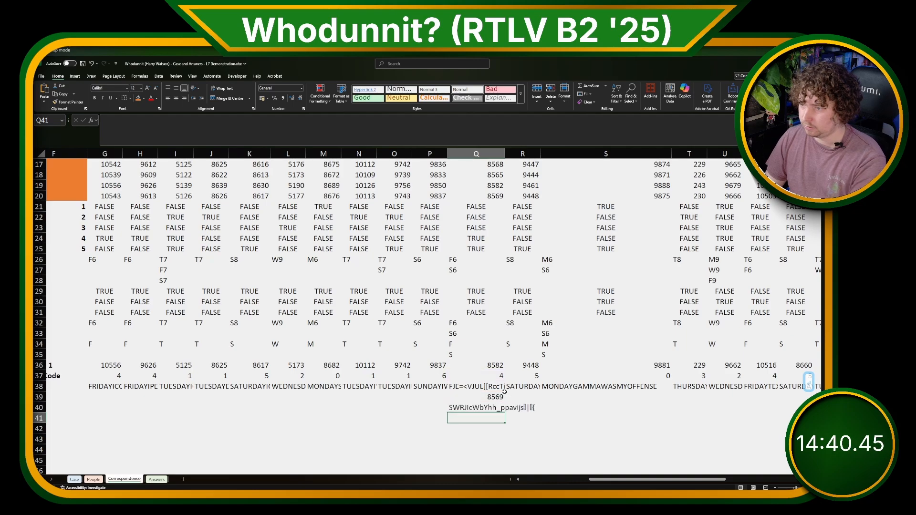
key("Up")
key("Up")
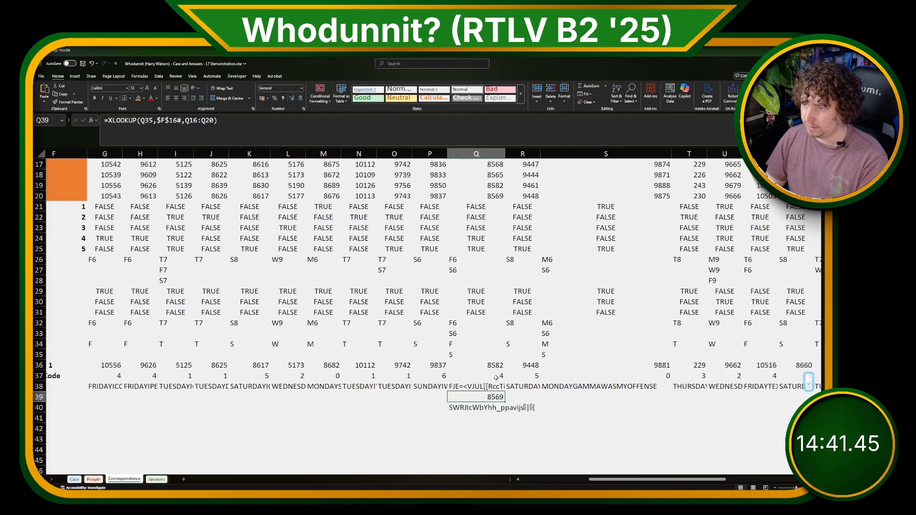
Move the decoding formula from Q40 down to Q41 to free a cell for a second along code.
left_click(491, 408)
key("ctrl+c")
left_click(493, 417)
key("ctrl+v")
Inspect the along-code XLOOKUP formula in row 37 for its lookup and return ranges.
left_click(477, 376)
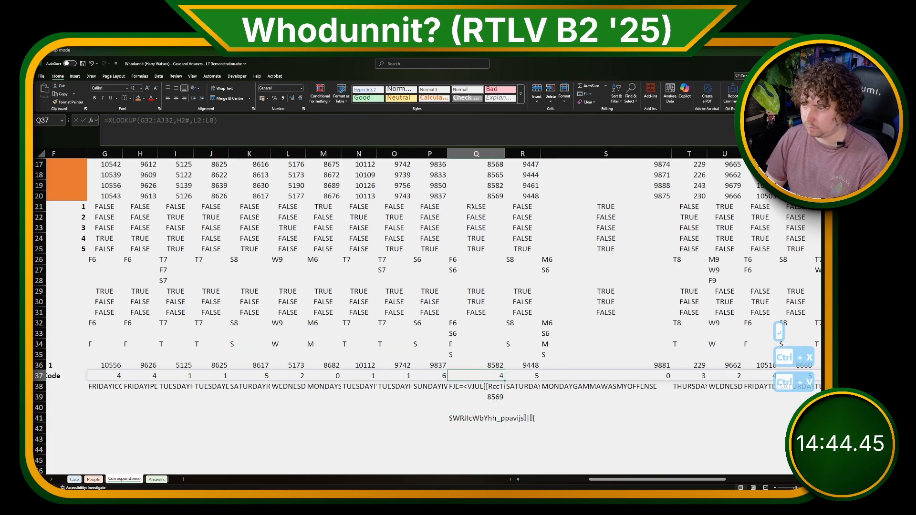
left_click(462, 127)
key("Escape")
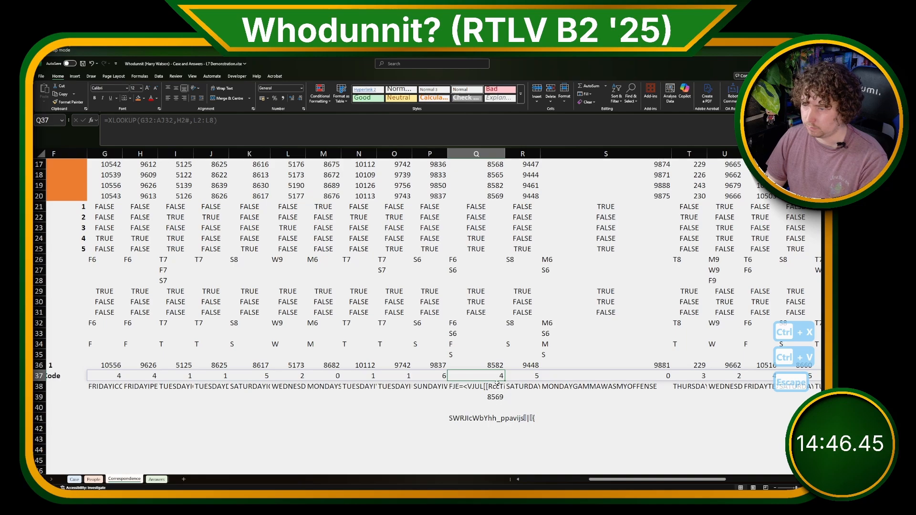
left_click(114, 376)
left_click(509, 134)
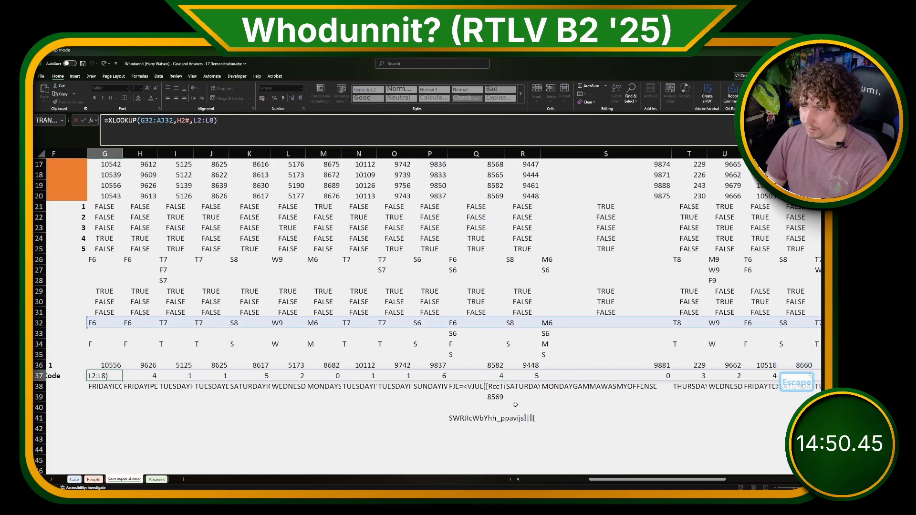
key("Escape")
Enter an XLOOKUP in Q40 that finds Q33 in H2# and returns the along shift from L2:L8.
left_click(477, 408)
type("=XLOOKUP(")
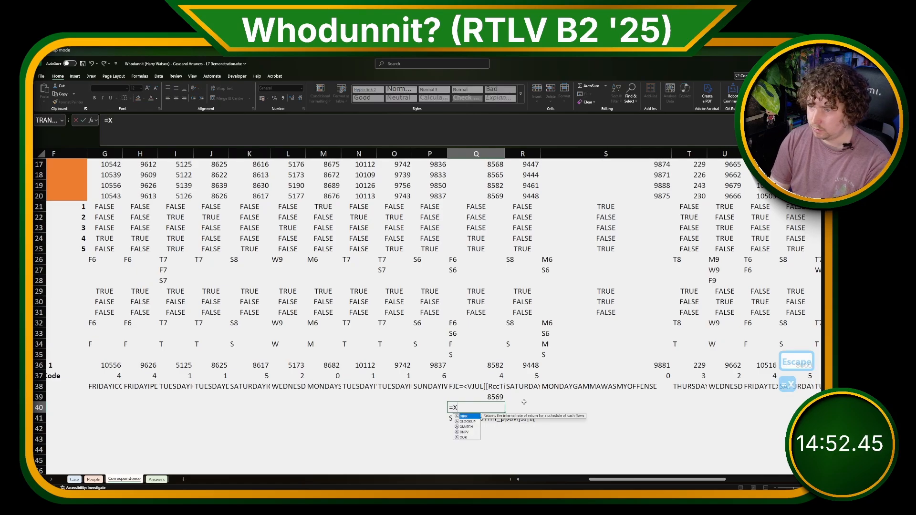
left_click(464, 353)
type(",")
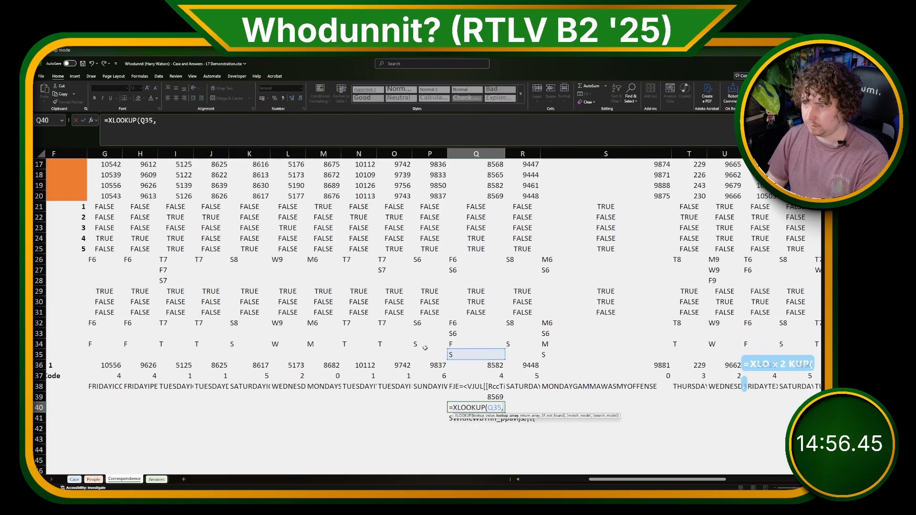
scroll(445, 330, "up", 1)
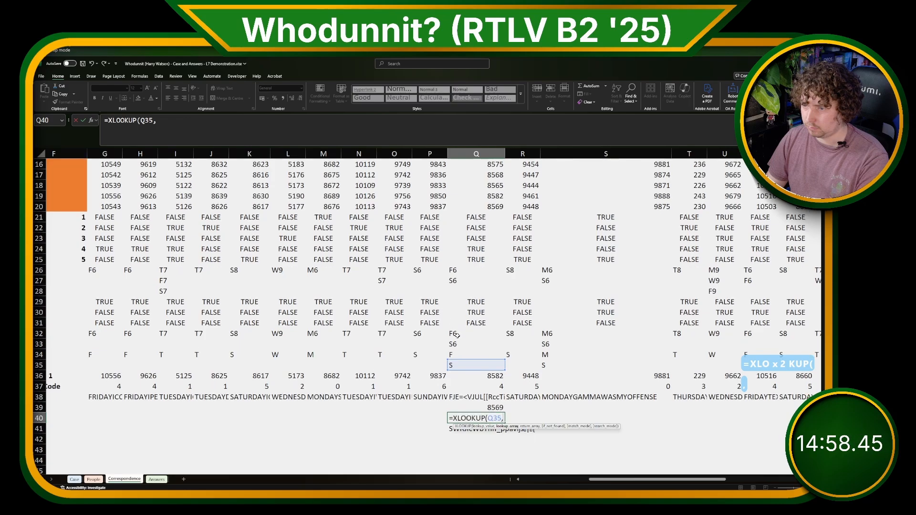
left_click(463, 344)
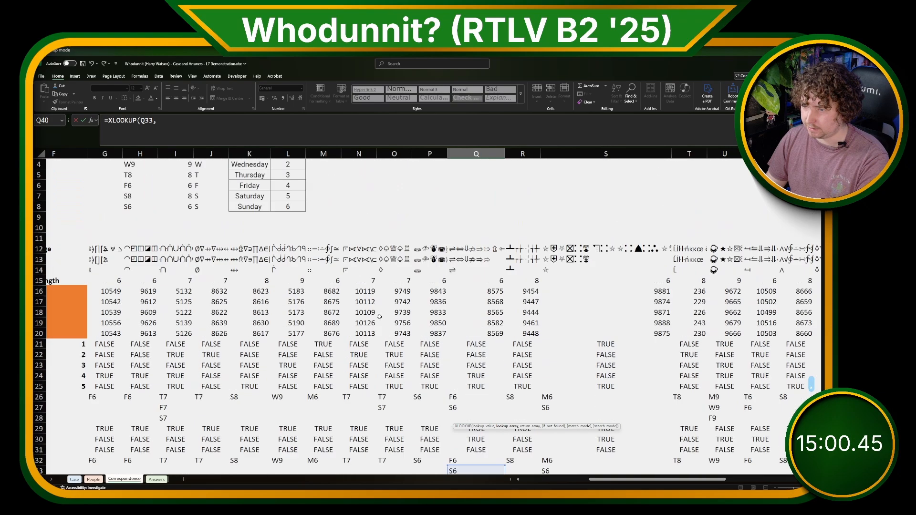
scroll(179, 204, "up", 5)
left_click(134, 185)
type(",")
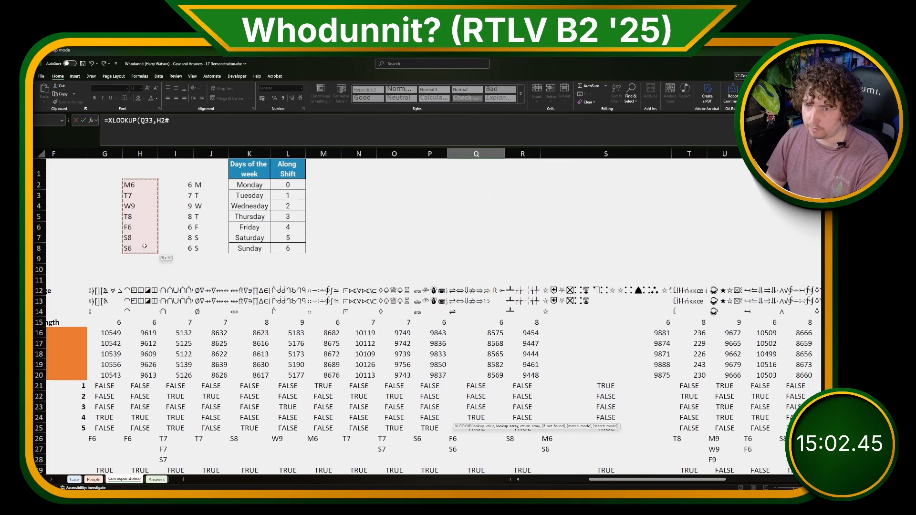
left_click_drag(287, 186, 292, 247)
key("Return")
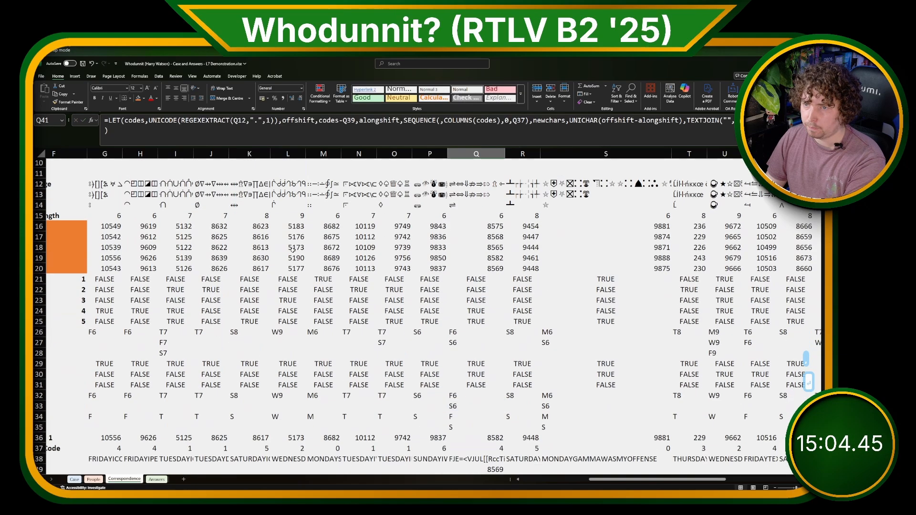
Repoint the along-code reference in the Q41 decoding formula from Q37 to Q40.
left_click(471, 138)
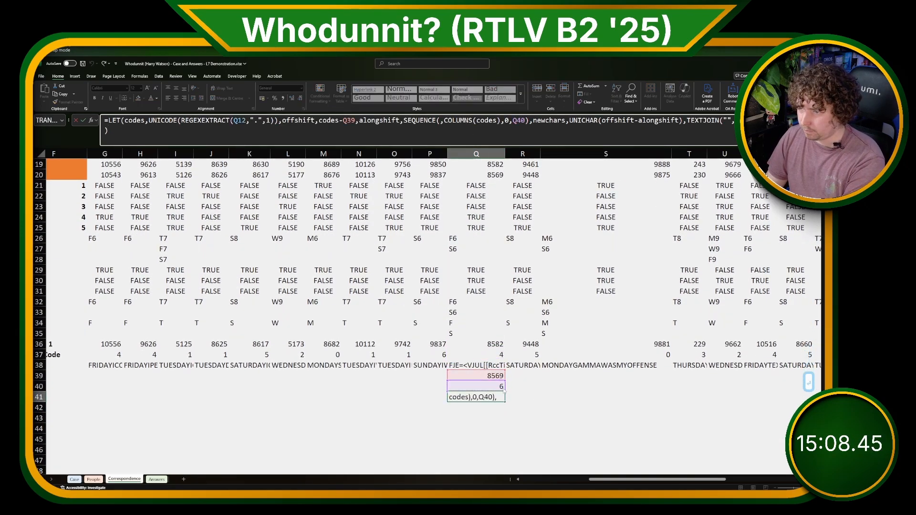
key("Return")
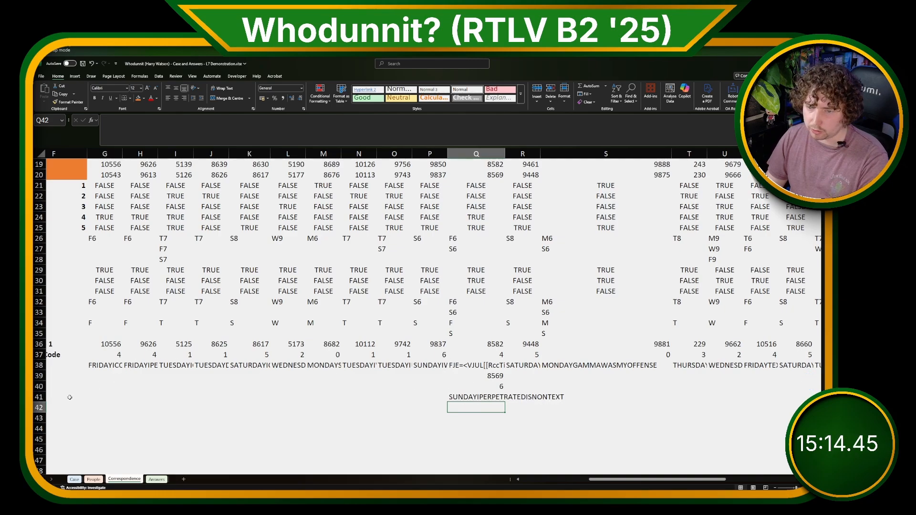
Select the empty cell G42 below the decoding rows in the first message's column.
mouse_move(661, 481)
left_mouse_down()
mouse_move(640, 482)
mouse_move(656, 482)
left_mouse_up()
left_click(130, 401)
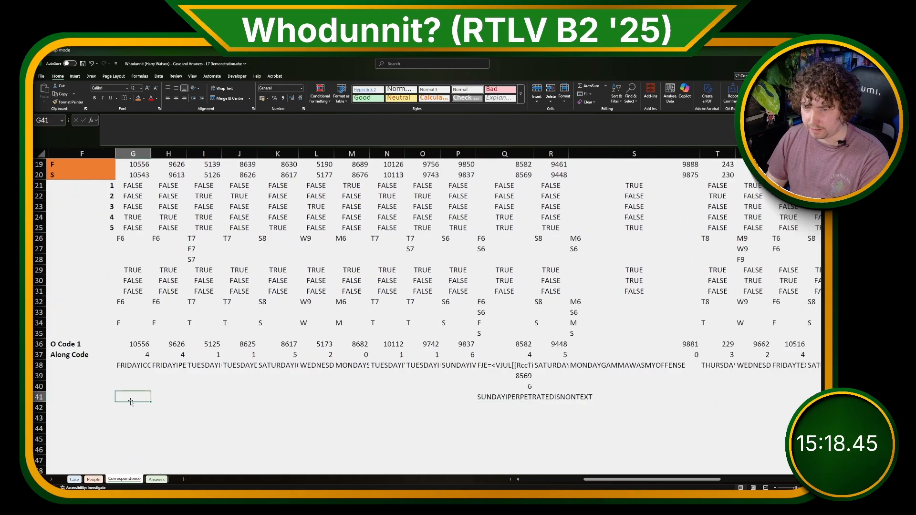
left_click(480, 398)
left_click(137, 406)
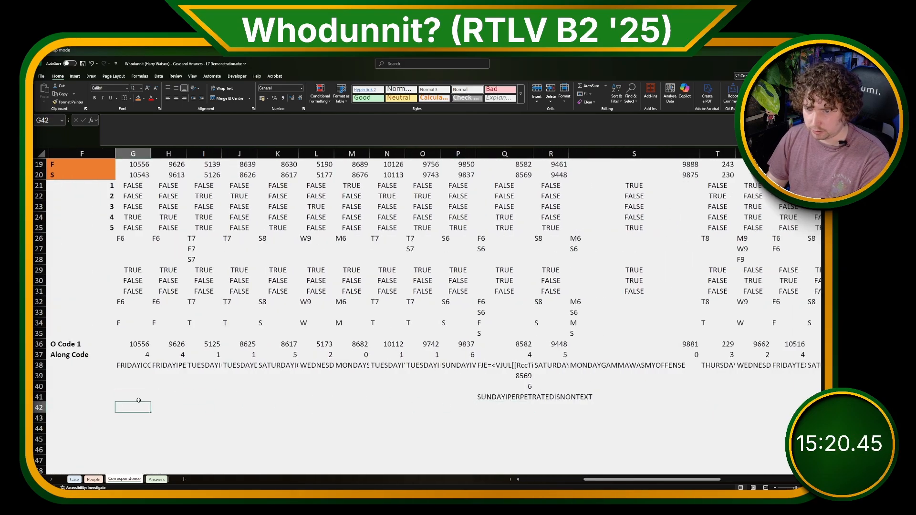
Reference the decoded message in G38 from G42 and fill that reference across row 42 for all message columns.
type("=")
left_click(132, 366)
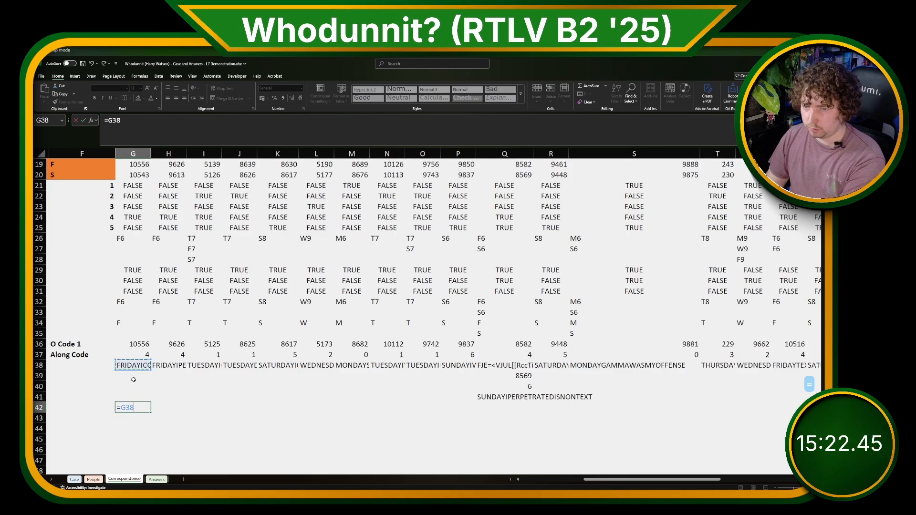
key("ctrl+Return")
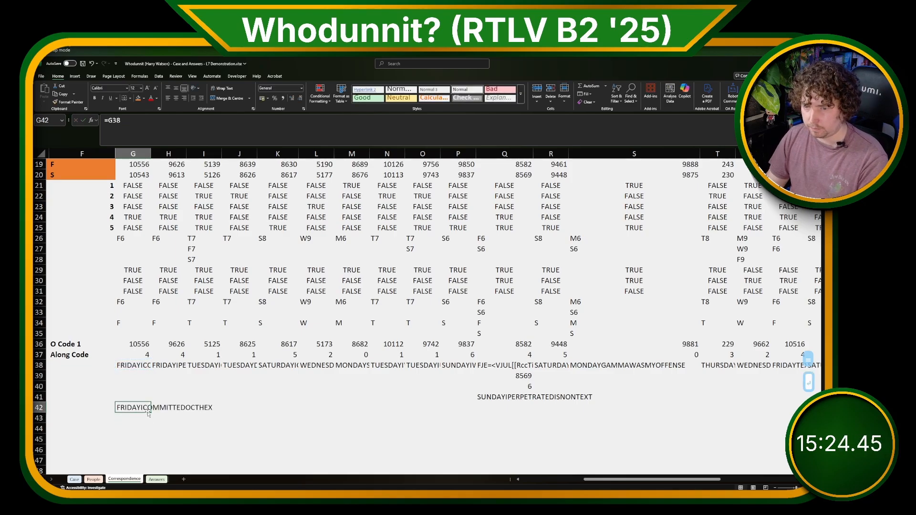
left_click_drag(151, 412, 763, 422)
left_click_drag(702, 479, 574, 469)
Point Q42 at the corrected decoded message in Q41.
left_click(595, 404)
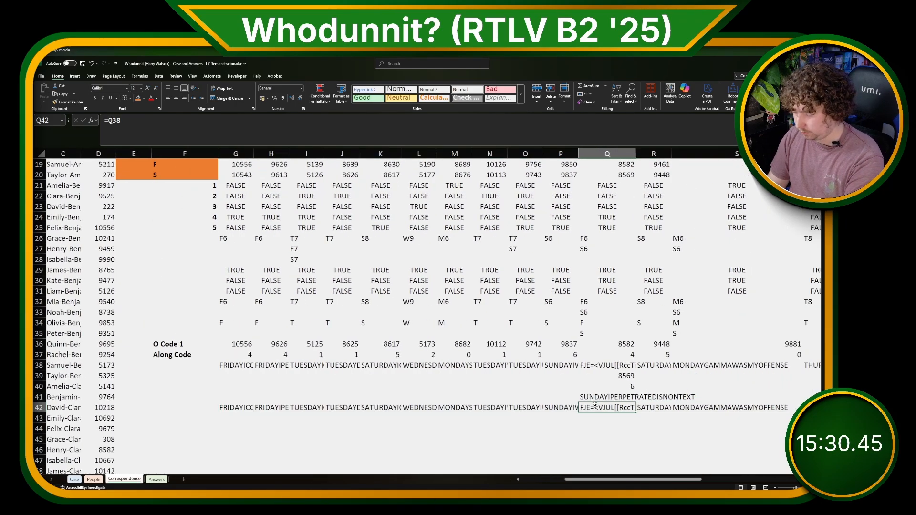
type("=")
key("Up")
key("Return")
Enter =G36:AJ36 in G43 to spill the O Code 1 values beneath the decoded messages.
key("Left")
key("Left")
key("Left")
key("Left")
key("Left")
key("Left")
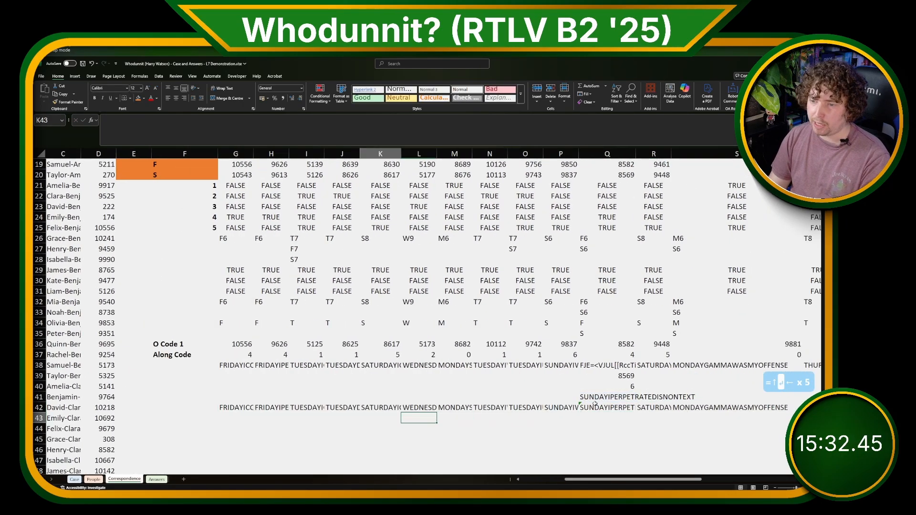
key("Left")
key("Left")
key("Left")
key("Left")
type("=")
key("Up")
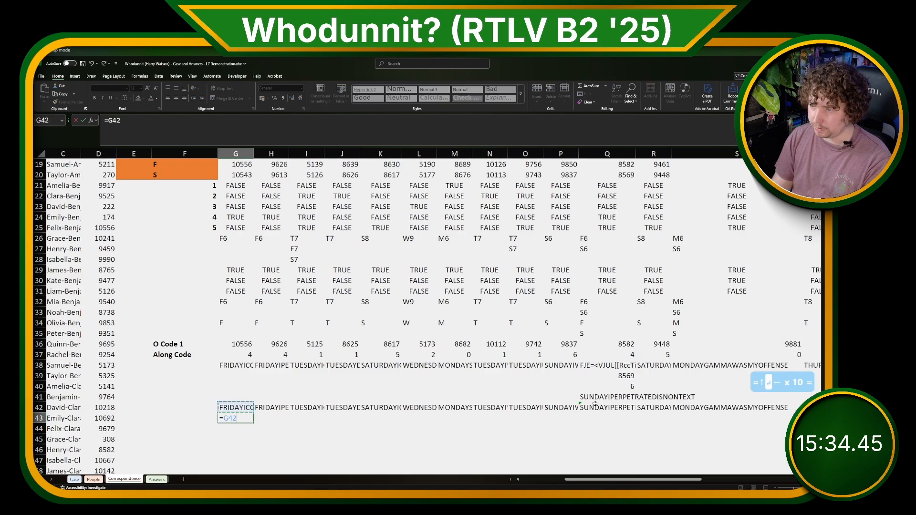
key("Up")
key("Up")
key("Up")
key("Up")
key("Up")
key("Up")
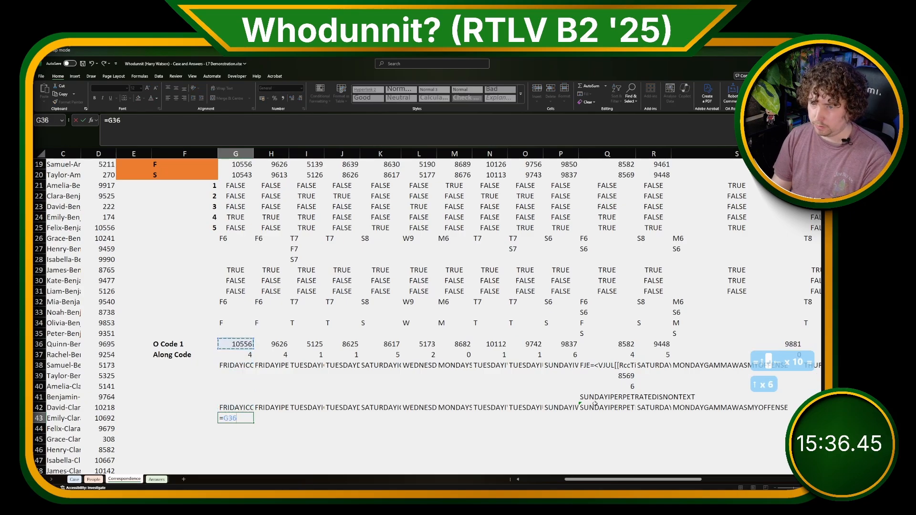
key("ctrl+shift+Right")
key("Return")
Convert the spilled codes in row 43 to static values in place.
key("Up")
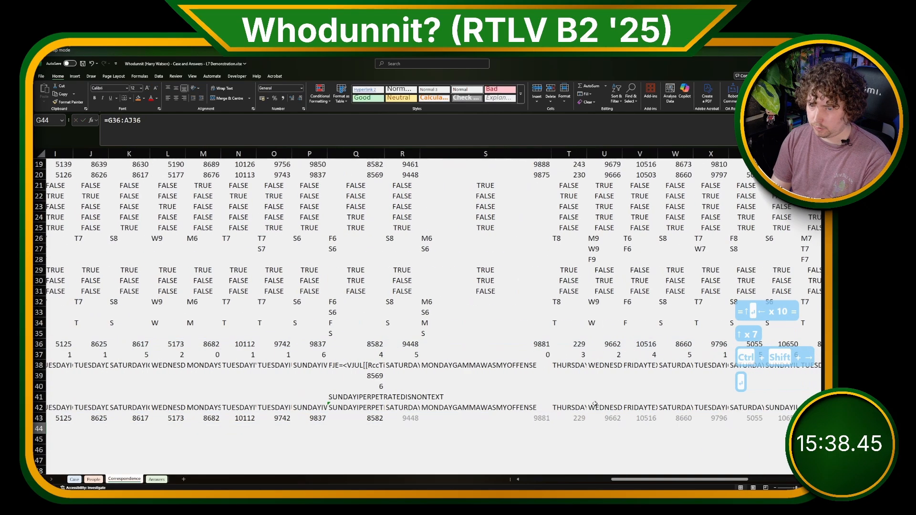
key("ctrl+shift+Right")
key("ctrl+c")
key("ctrl+shift+v")
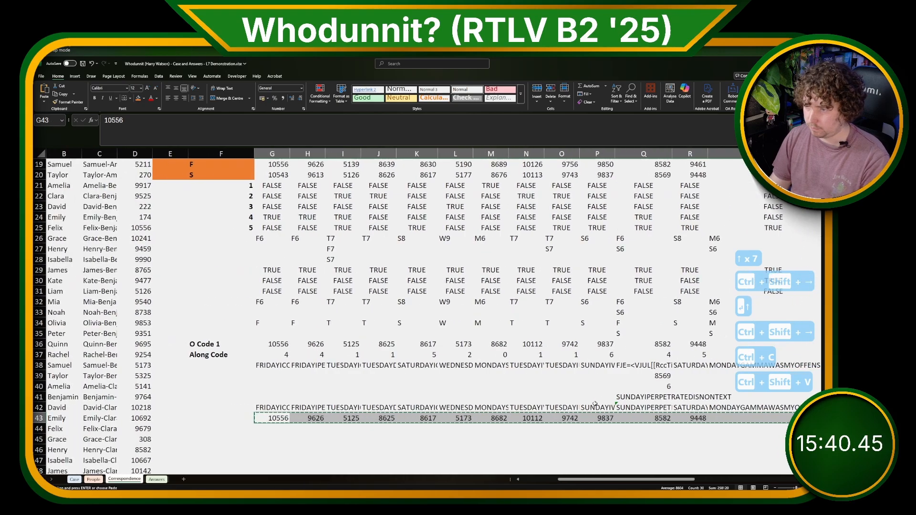
Replace the code in Q43 with a reference to the corrected code in Q39.
left_click(632, 414)
type("=")
key("Up")
key("Up")
key("Up")
key("Up")
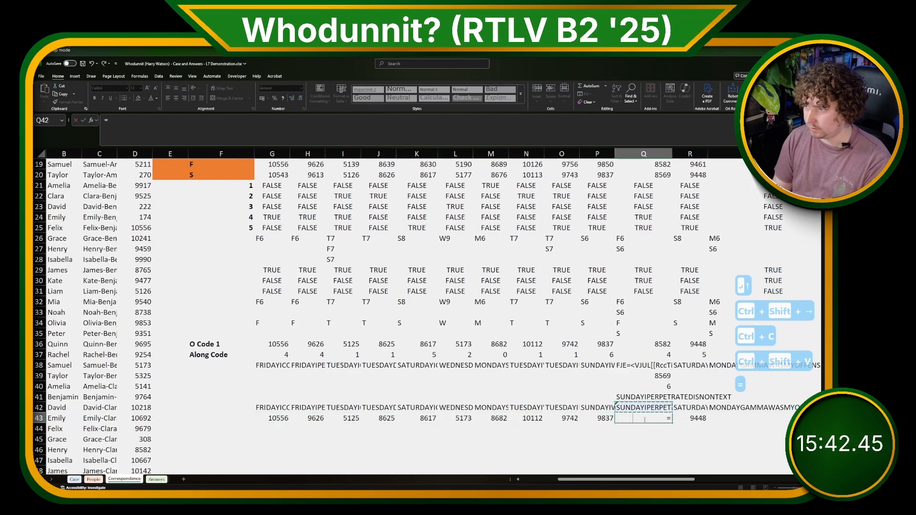
key("Return")
Enter =XLOOKUP(G43:AJ43,D2:D381,B2#) in G44 to return the sender name for each code.
key("Left")
key("Left")
key("Left")
key("Left")
key("Left")
key("Left")
key("Left")
key("Left")
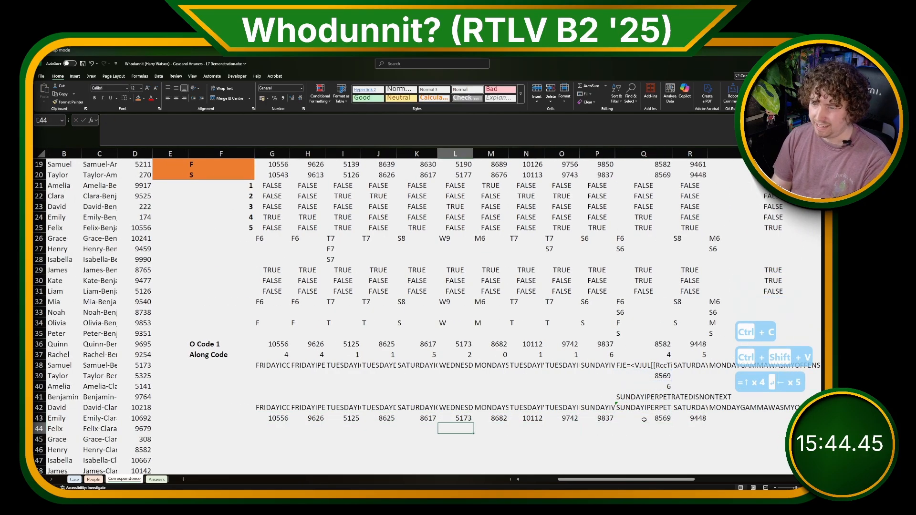
key("Left")
key("Left")
type("=XL")
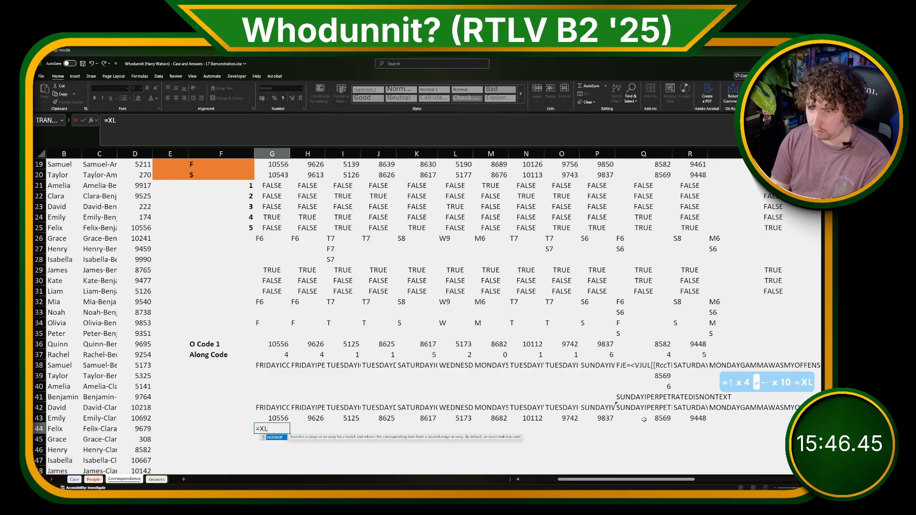
type("OOKUP(")
key("Up")
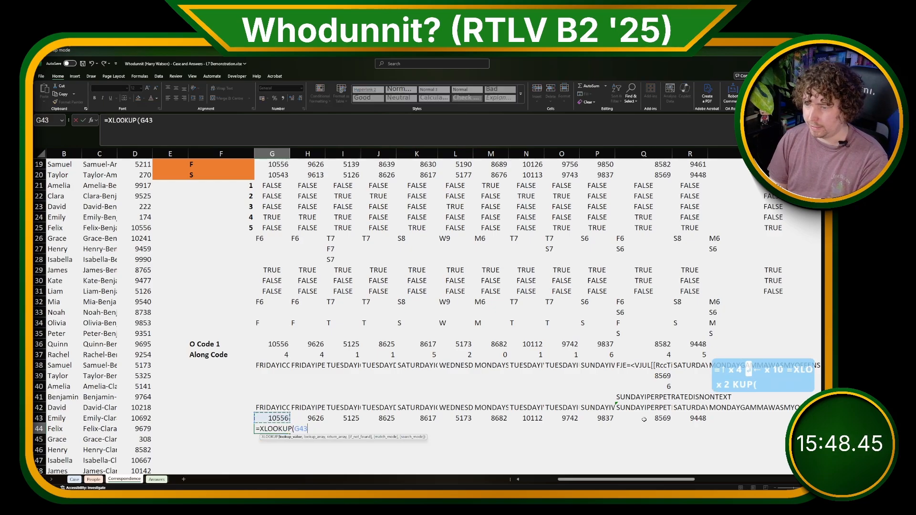
key("ctrl+shift+Right")
type(",")
key("Home")
scroll(342, 286, "up", 10)
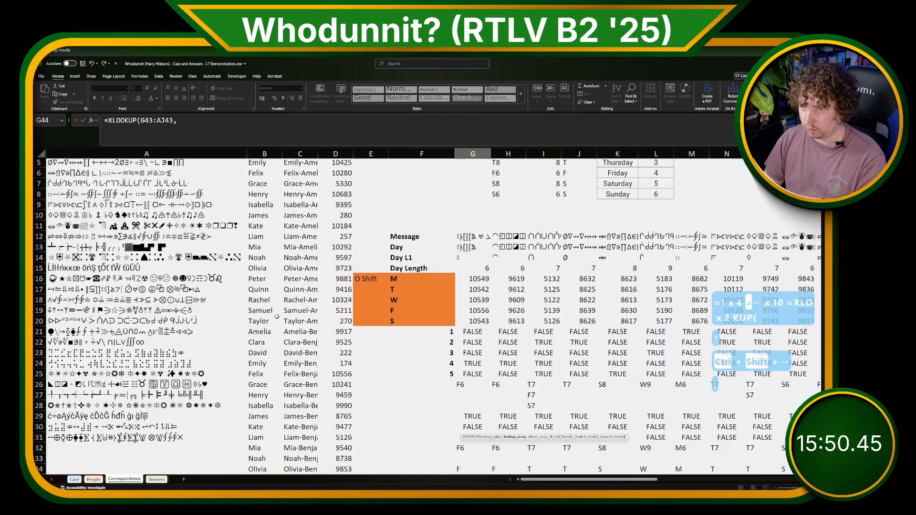
left_click(343, 185)
key("ctrl+shift+Down")
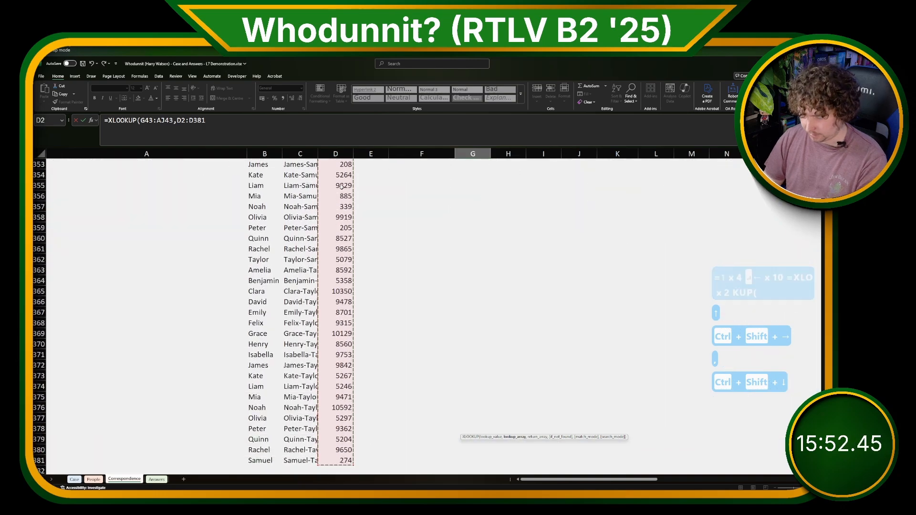
type(",")
left_click(261, 461)
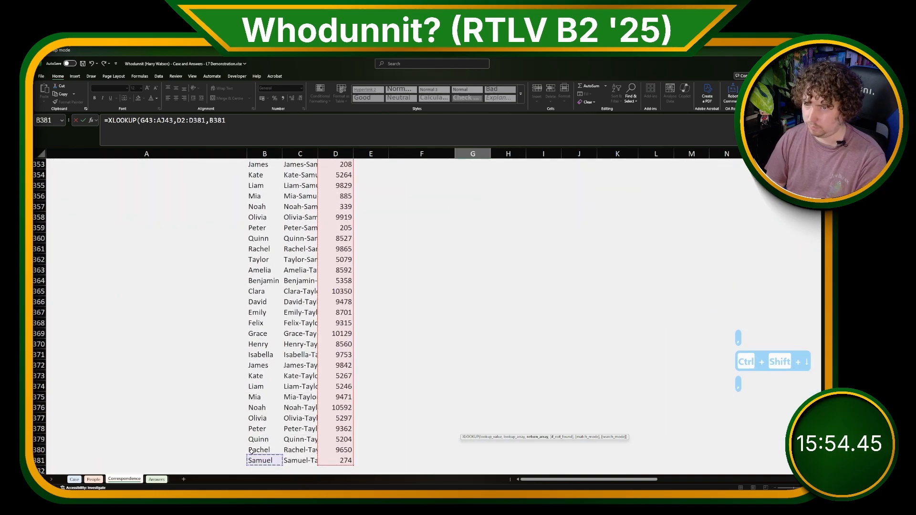
key("ctrl+shift+Up")
key("ctrl+Return")
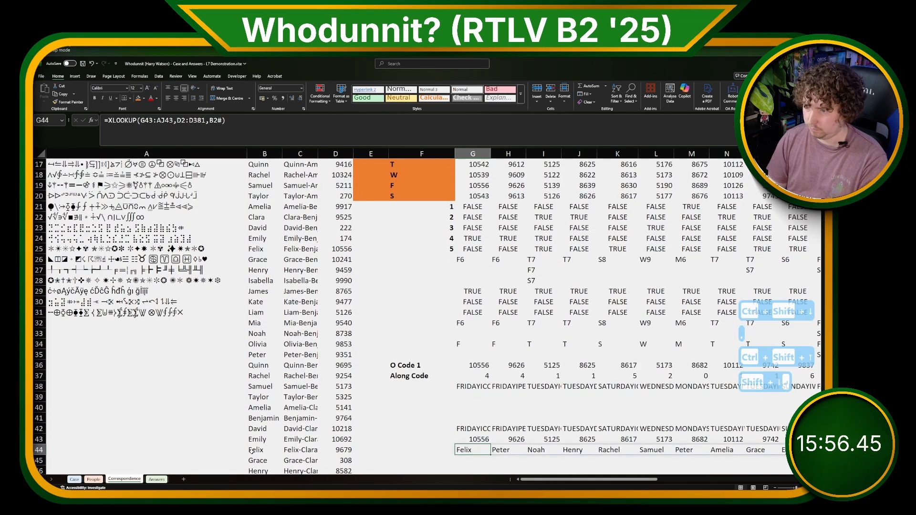
Check the sender names across row 44 and review the Level 7 crime list on the Case sheet.
key("ctrl+Right")
key("ctrl+Left")
key("Left")
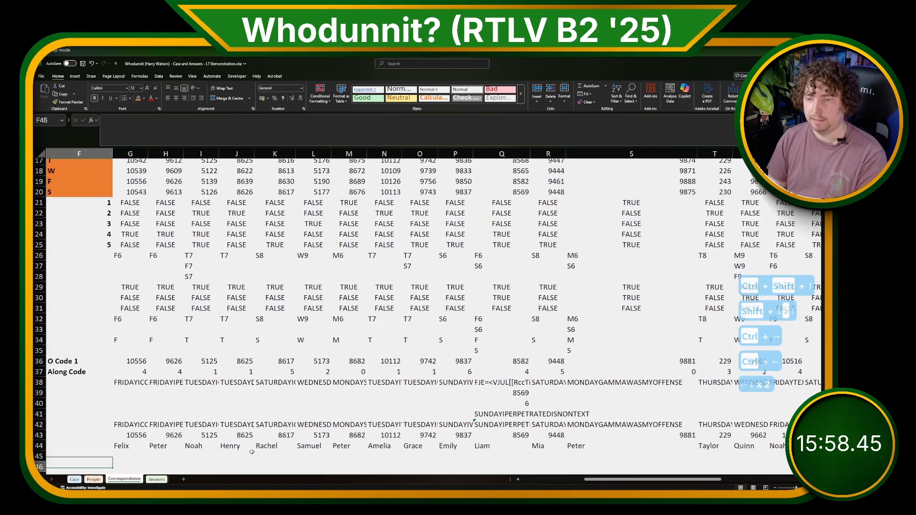
key("Down")
key("Down")
key("Down")
scroll(38, 443, "down", 2)
left_click(74, 479)
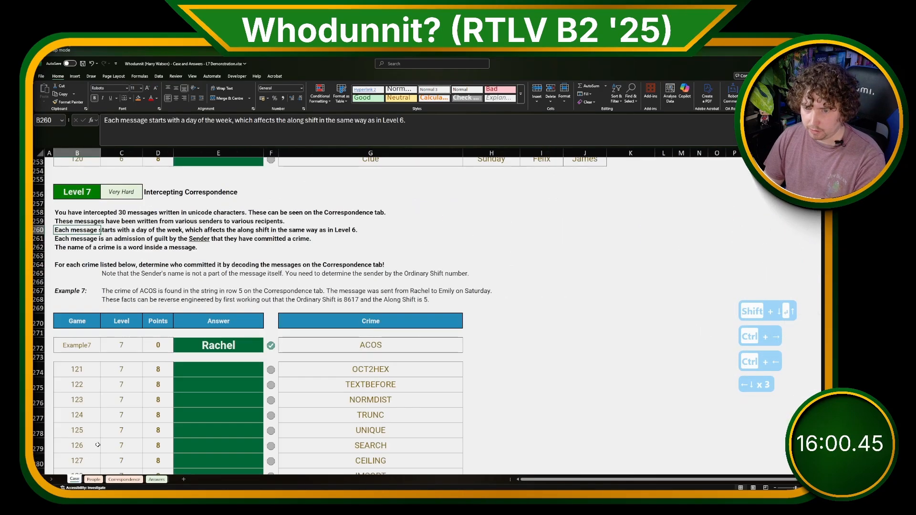
scroll(411, 318, "down", 2)
scroll(411, 318, "down", 2)
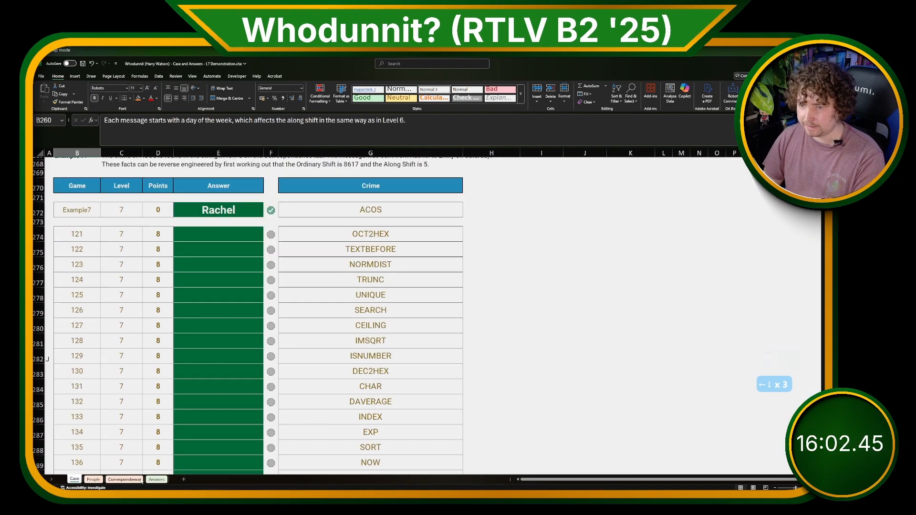
Widen column G on the Correspondence sheet to show its full decoded message and inspect G42.
key("ctrl+Page_Down")
key("ctrl+Page_Down")
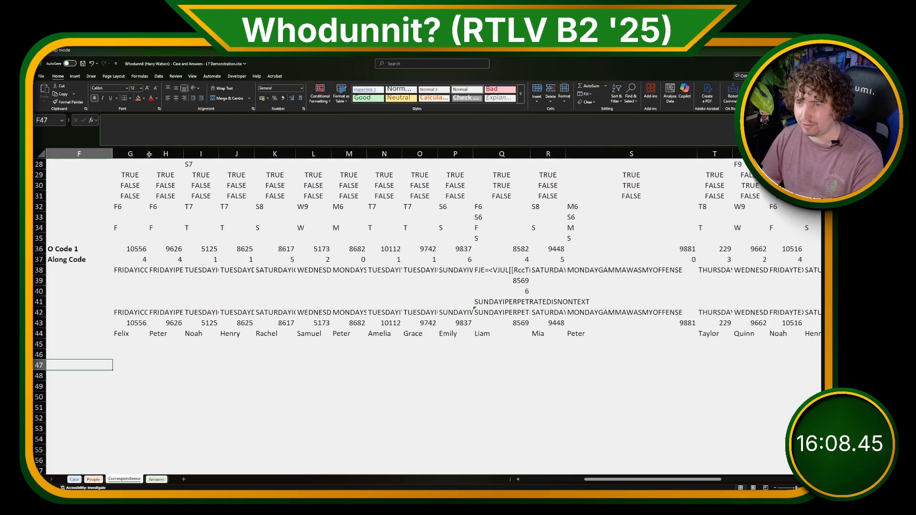
left_click_drag(148, 153, 358, 153)
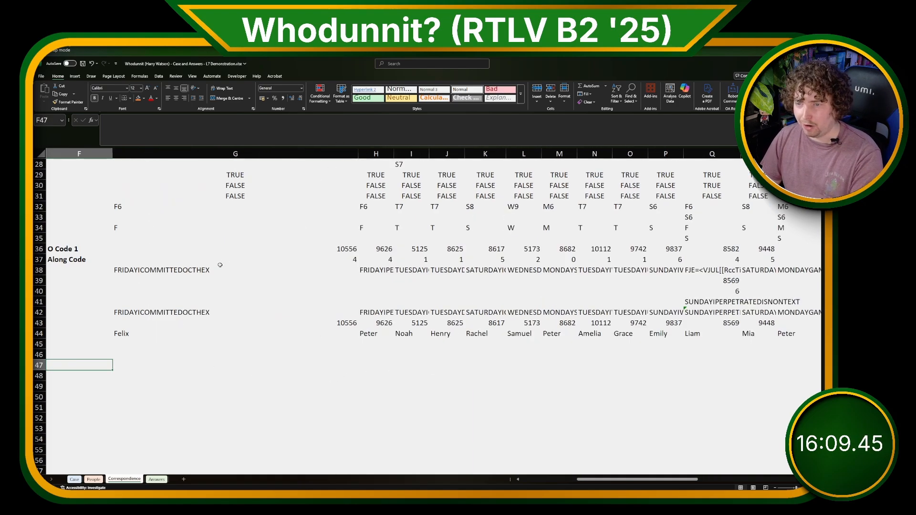
left_click(185, 313)
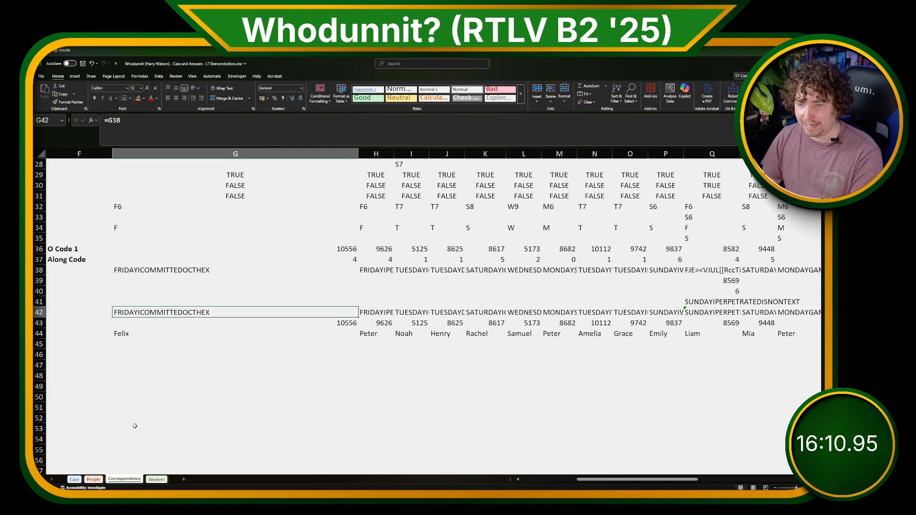
On the Case sheet, enter =REGEXREPLACE(G272,"\d","") in H272 to strip digits from the example crime name.
left_click(75, 480)
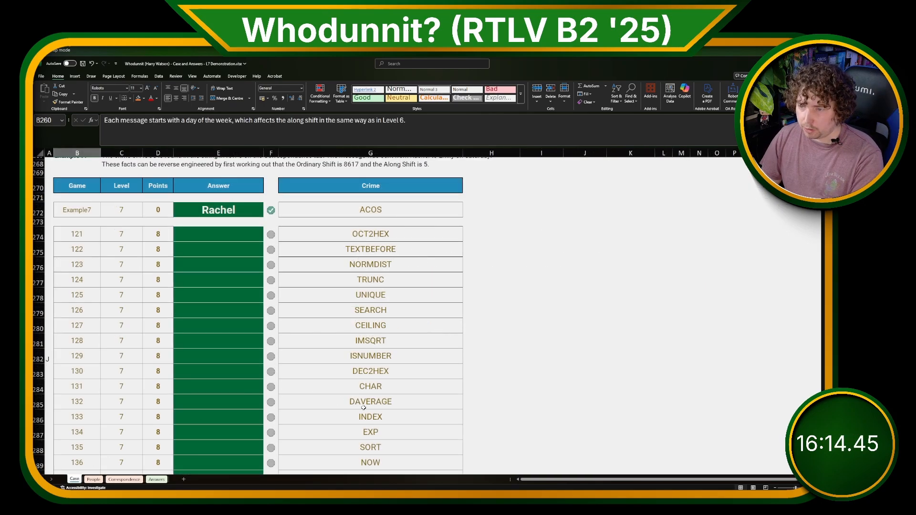
scroll(346, 402, "down", 2)
left_click(382, 316)
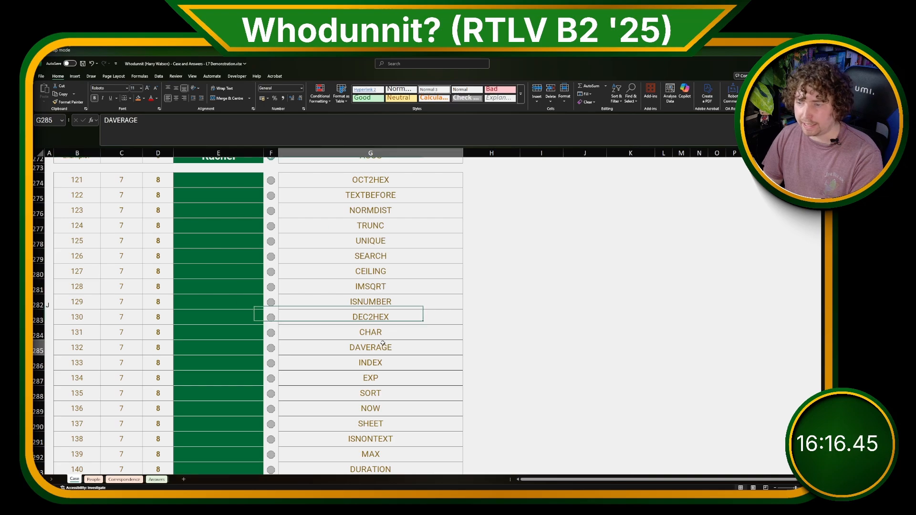
scroll(382, 334, "up", 3)
left_click(484, 225)
left_click(484, 238)
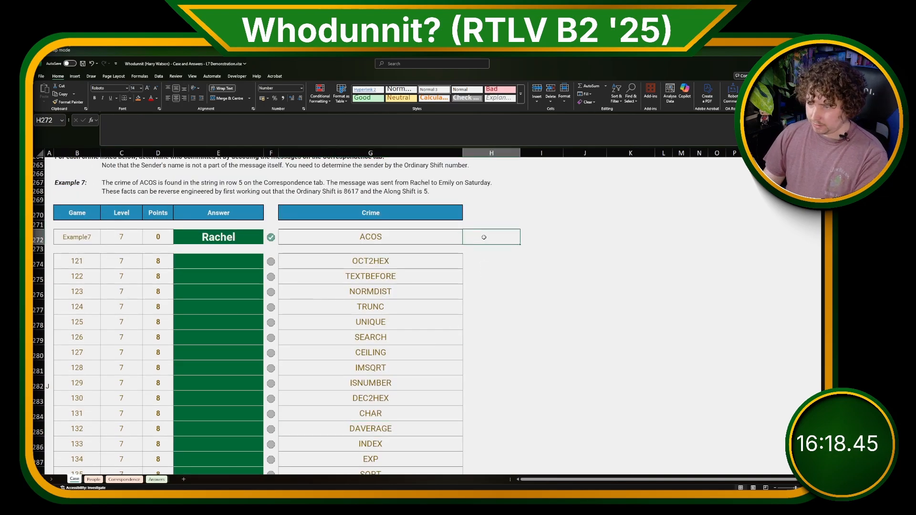
type("=RE")
type("GE")
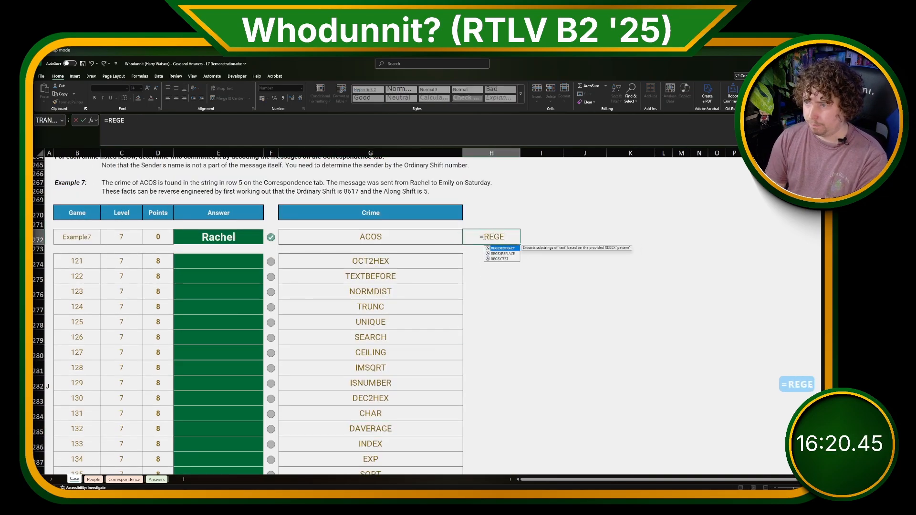
key("Down")
key("Tab")
key("Left")
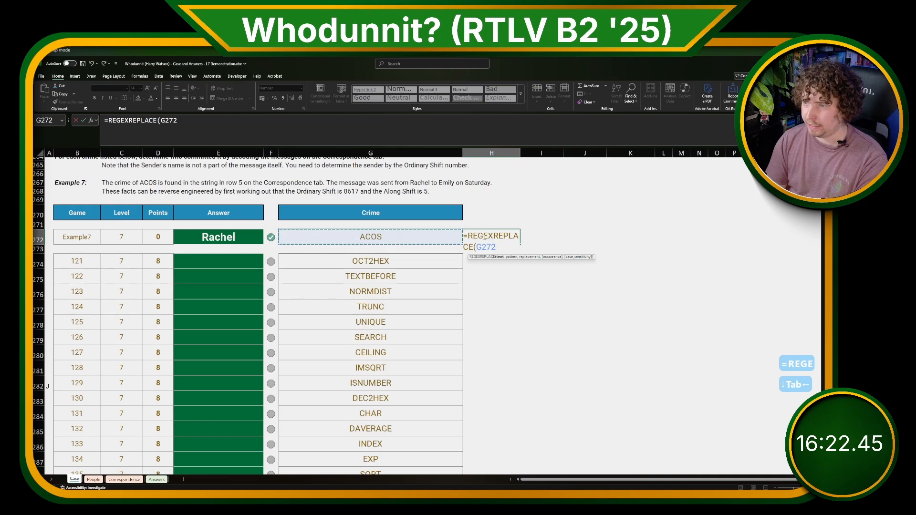
type(",\"\\d")
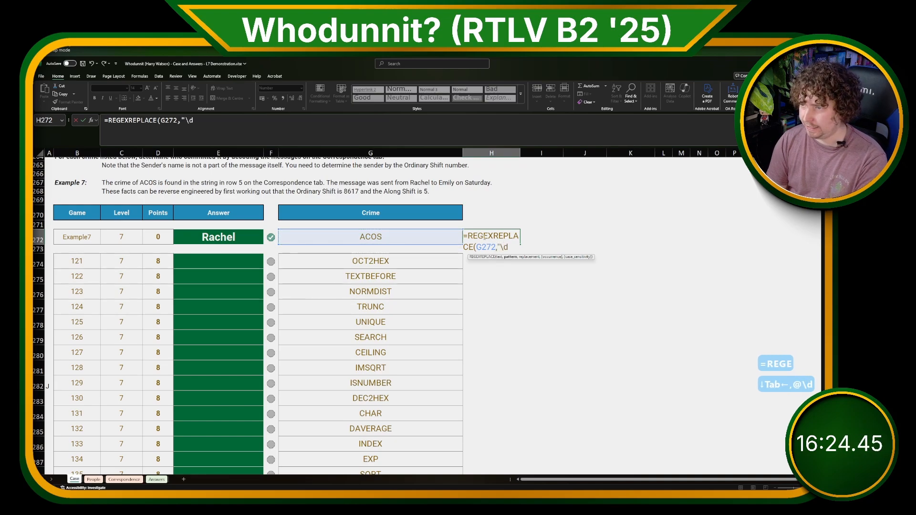
type("\",\"\")")
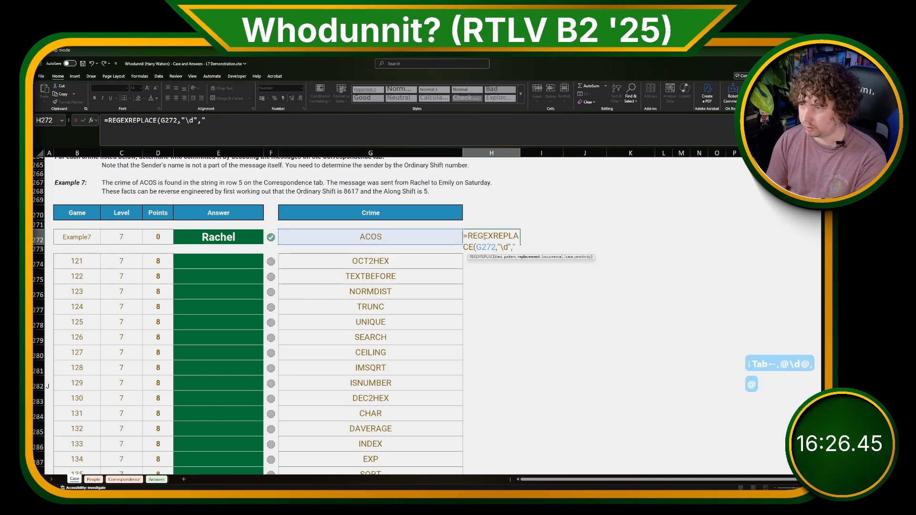
key("Return")
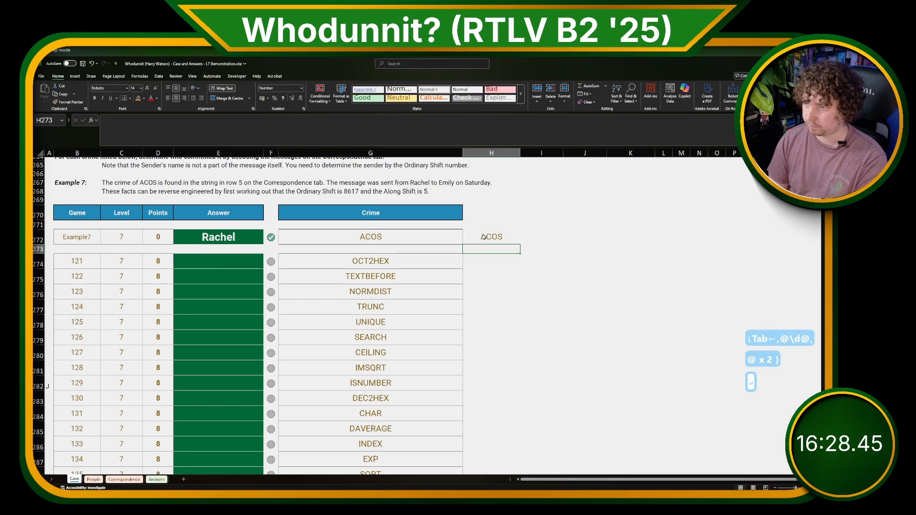
Fill the digit-stripping formula from H272 down to H293 and check the OCT2HEX row.
left_click_drag(520, 244, 517, 460)
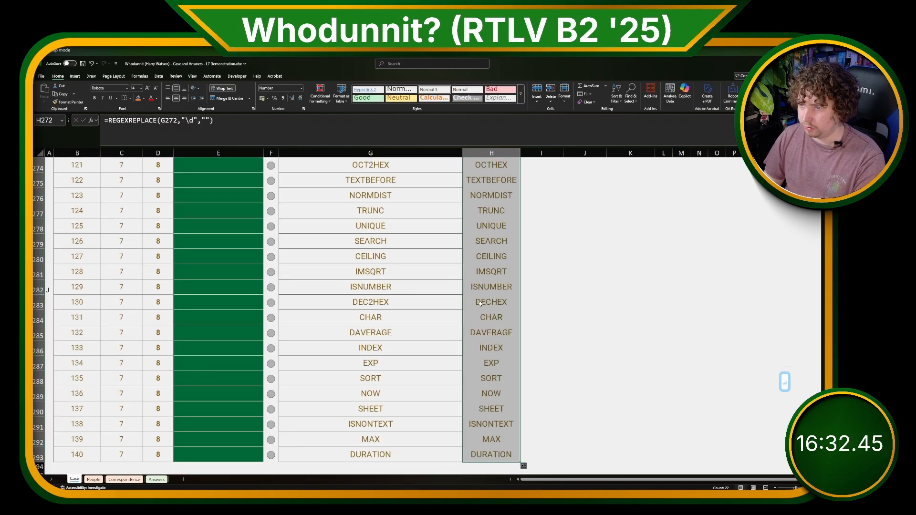
left_click(497, 302)
scroll(498, 286, "up", 2)
left_click(494, 246)
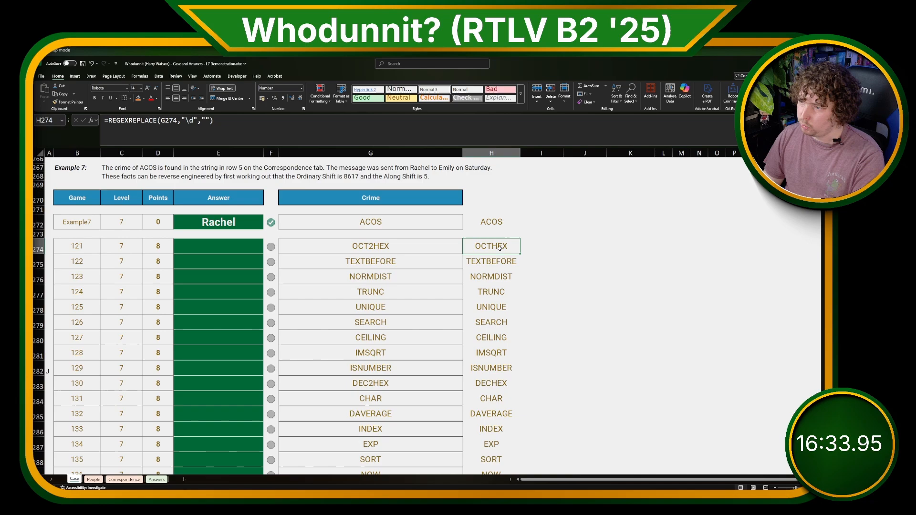
left_click(528, 222)
type("=")
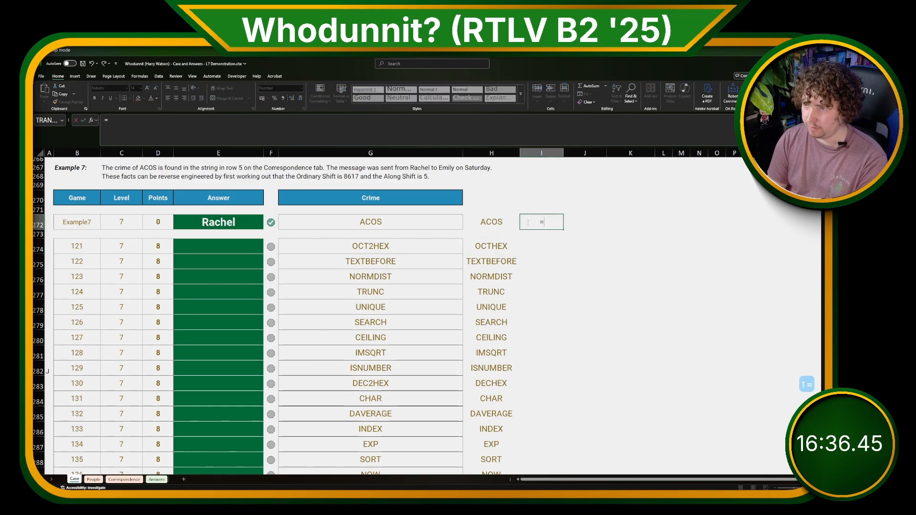
type("XLOOKUP(")
key("Left")
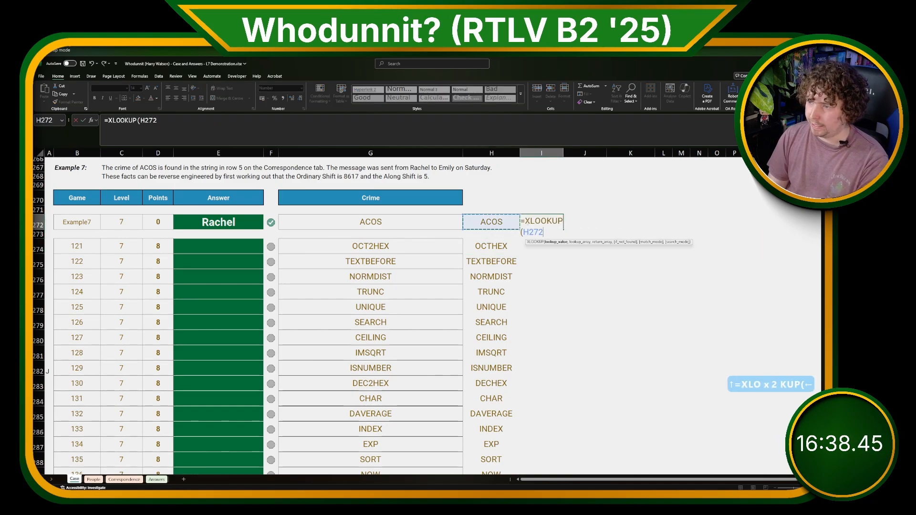
key("ctrl+shift+Down")
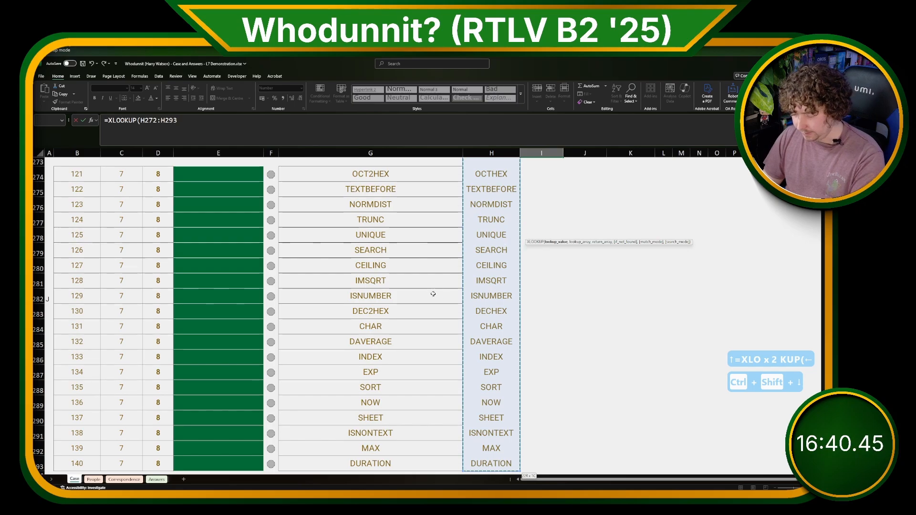
type(",")
left_click(124, 479)
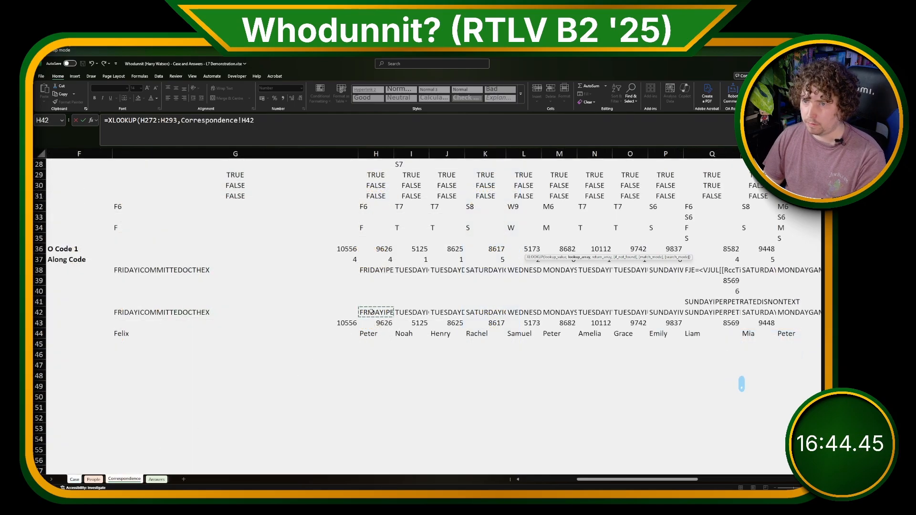
key("Escape")
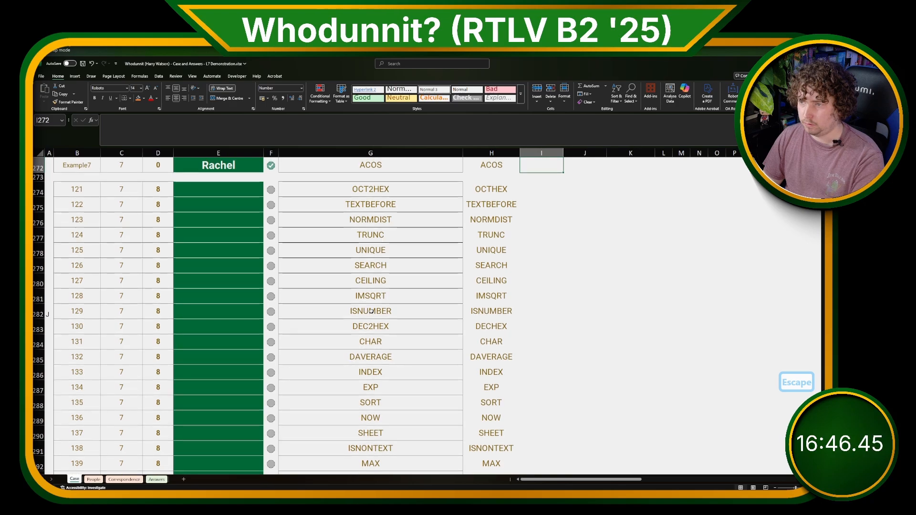
scroll(477, 220, "up", 2)
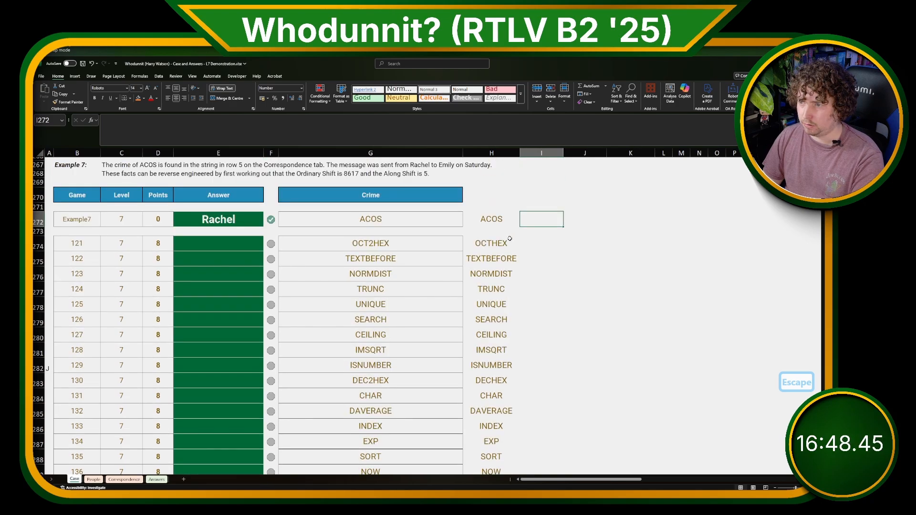
type("=I")
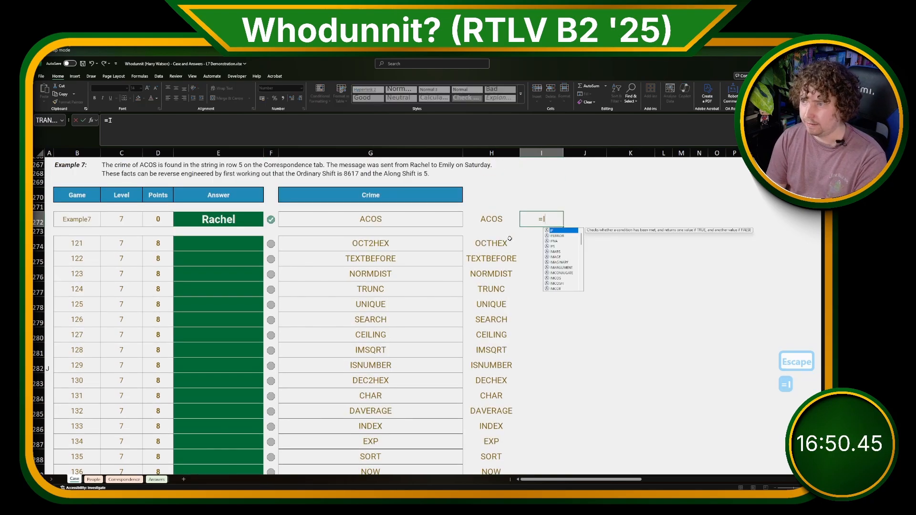
key("Escape")
key("Escape")
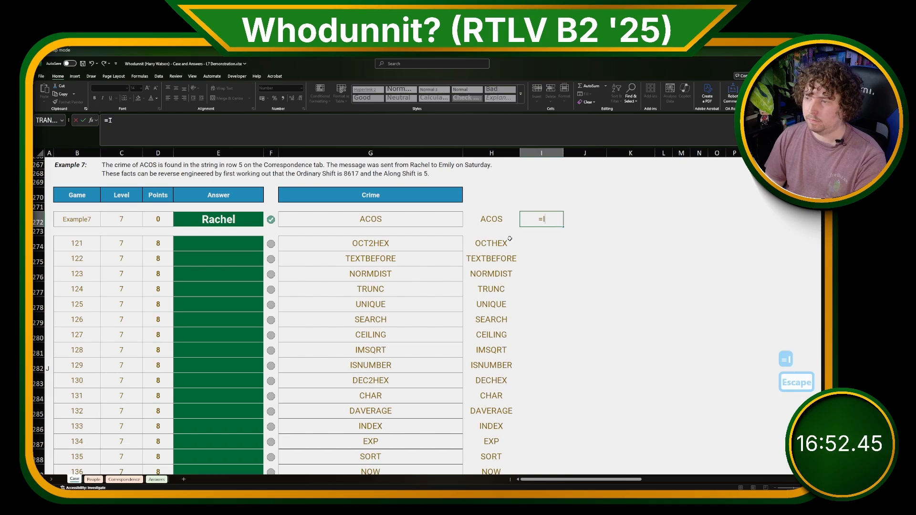
scroll(334, 354, "down", 2)
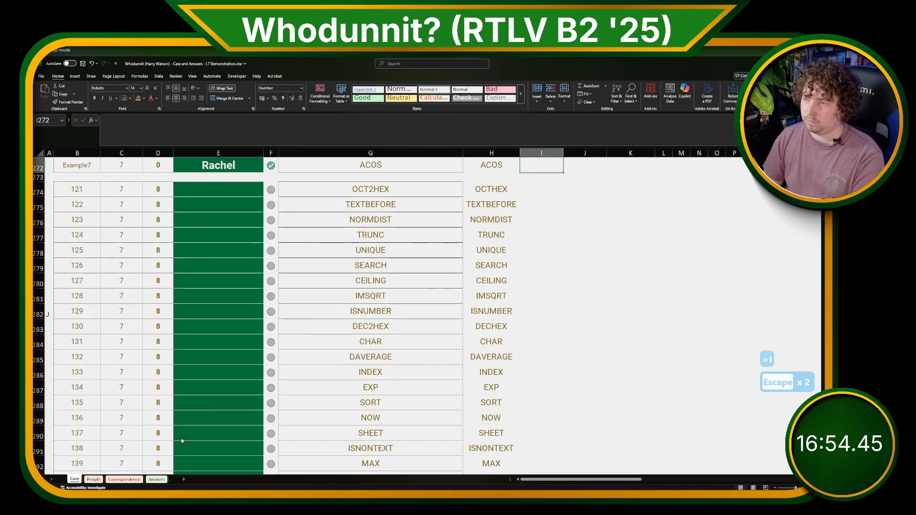
type("=XLOOKUPO")
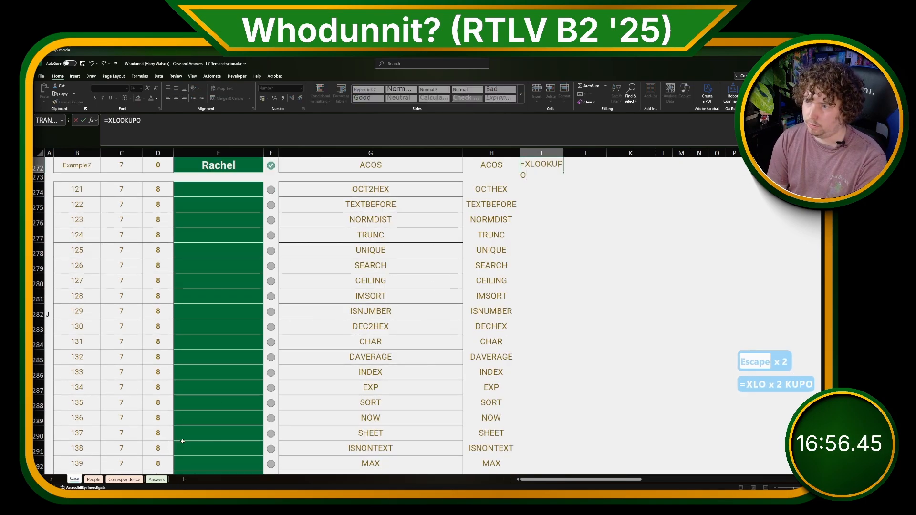
key("Escape")
key("Escape")
scroll(334, 286, "up", 1)
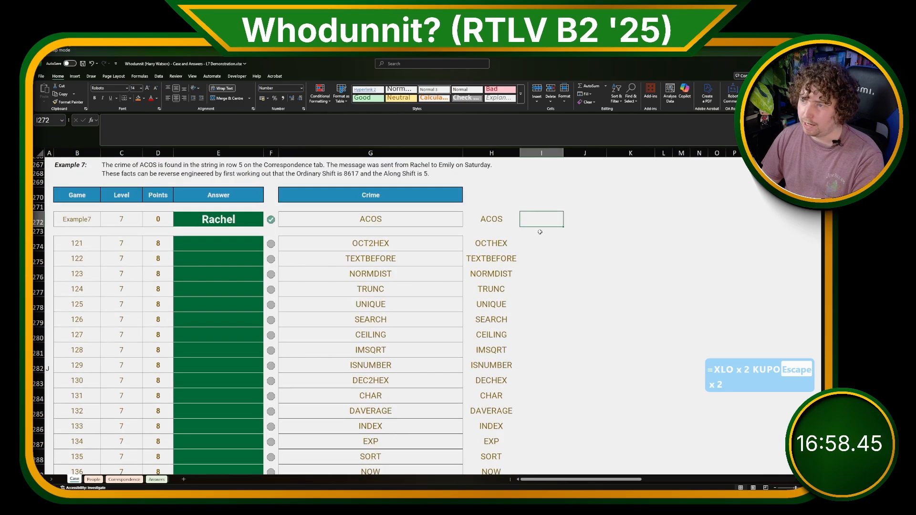
Copy the digit-stripped crime names H272:H293 and paste them as values on the Correspondence sheet starting at F45.
left_click(491, 217)
scroll(486, 363, "down", 3)
left_click(492, 417, "shift")
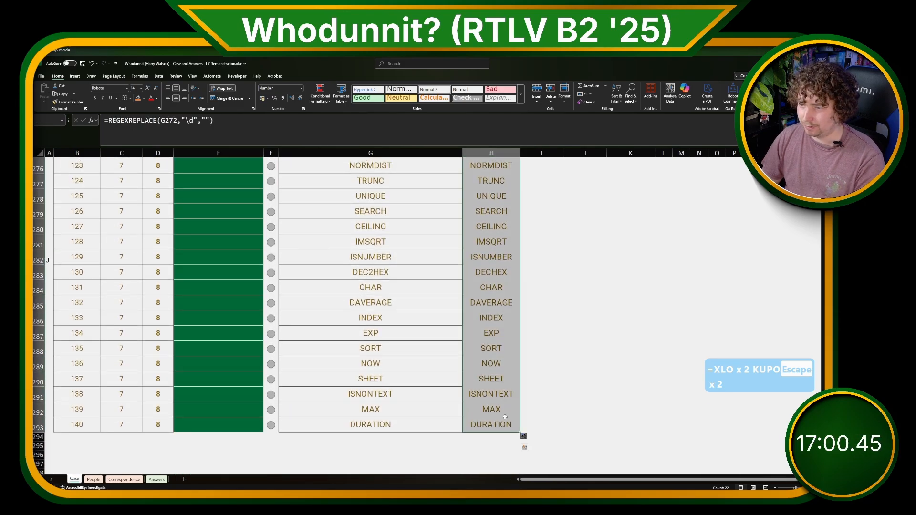
key("ctrl+c")
left_click(124, 479)
left_click(144, 356)
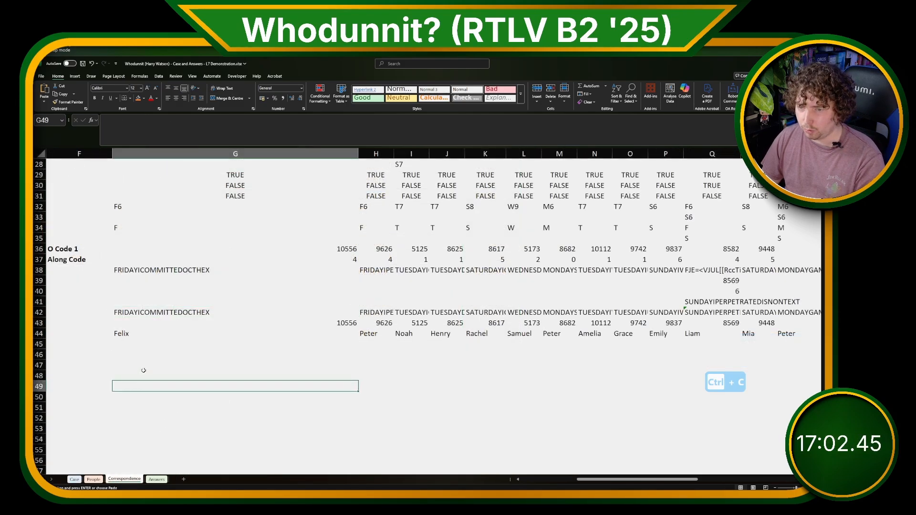
left_click(92, 344)
key("ctrl+shift+v")
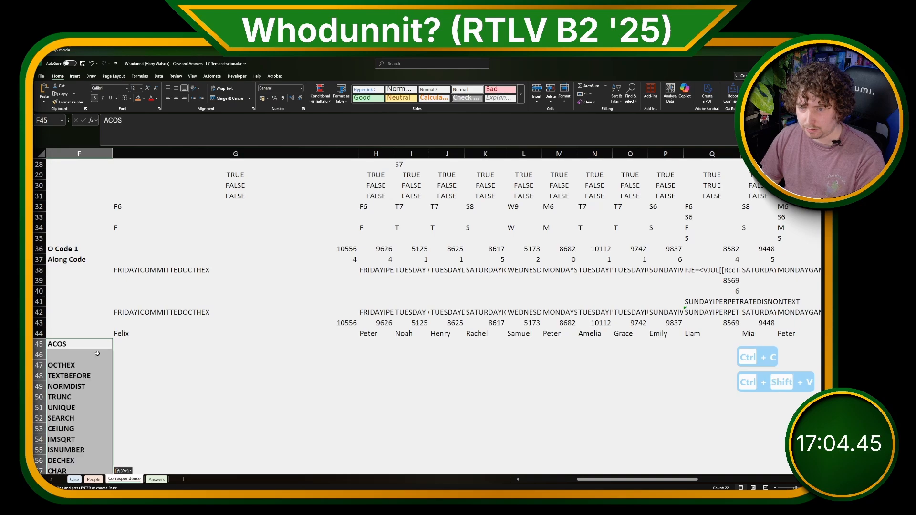
Move the crime names below the blank row up to start at F46, closing the gap under ACOS.
left_click(79, 365)
key("ctrl+shift+Down")
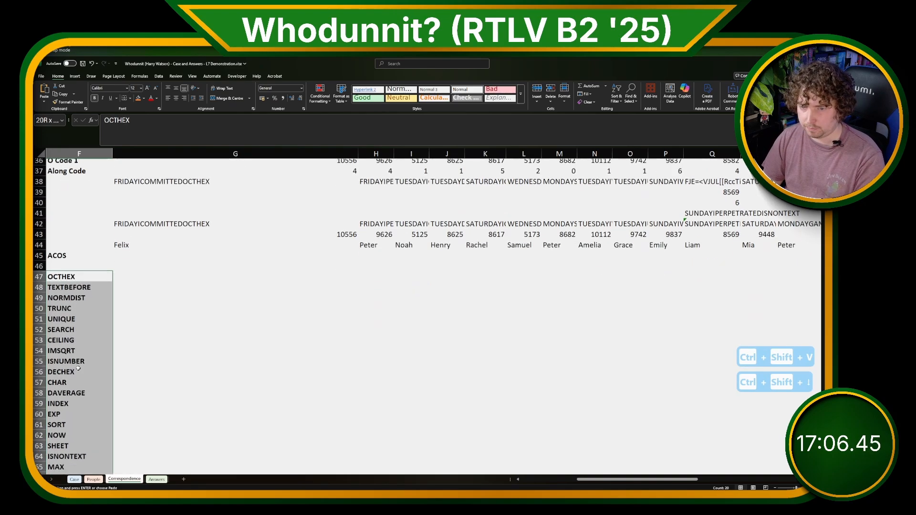
key("ctrl+x")
key("Up")
key("ctrl+v")
Begin an ISNUMBER(SEARCH()) formula in G45 that looks for crime F45 within the decoded message in G42.
key("Up")
key("Right")
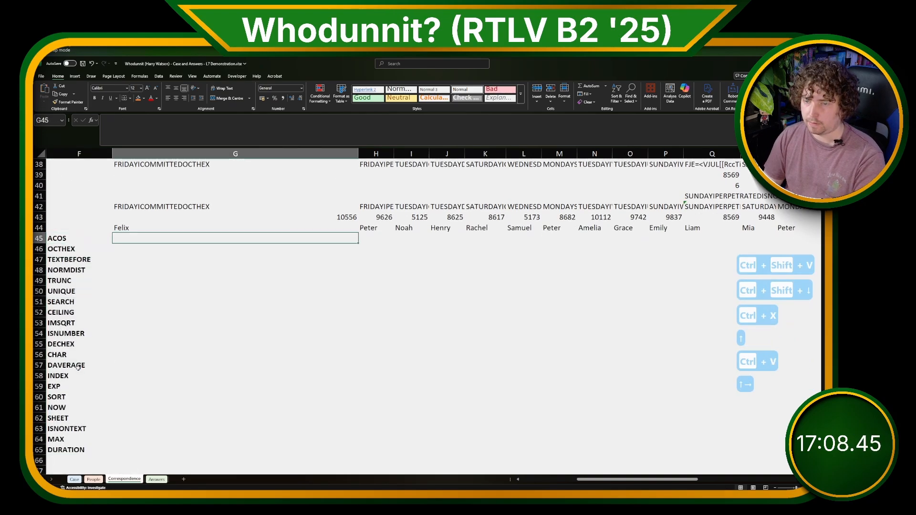
type("=ISNUMBER")
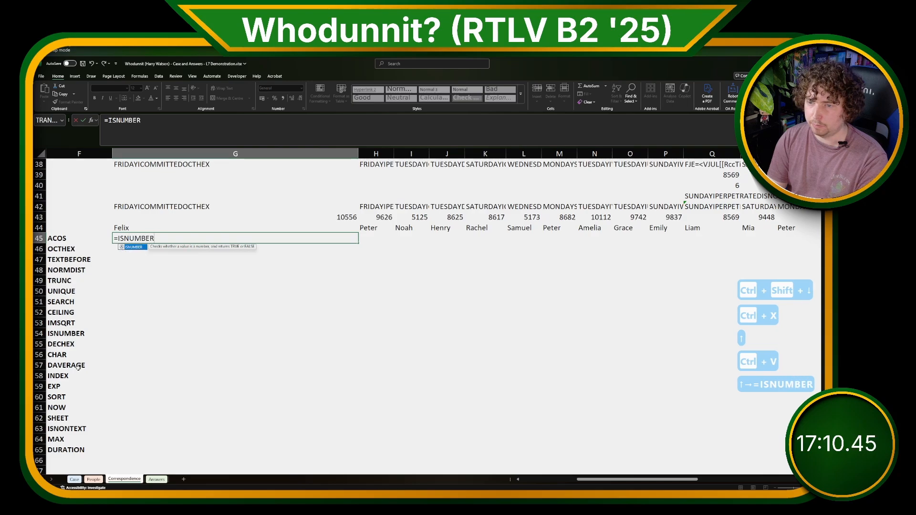
type("(XM")
key("shift+BackSpace")
key("shift+BackSpace")
type("SEARCH(")
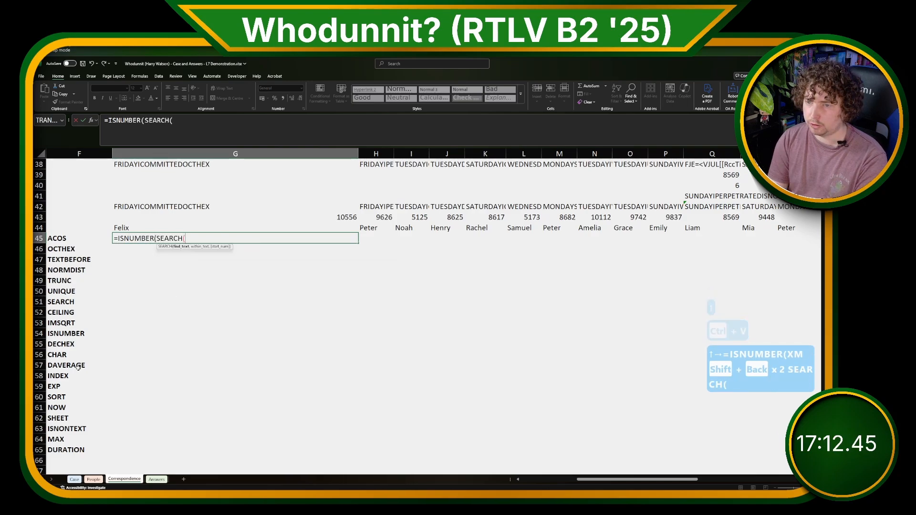
key("Left")
type(",")
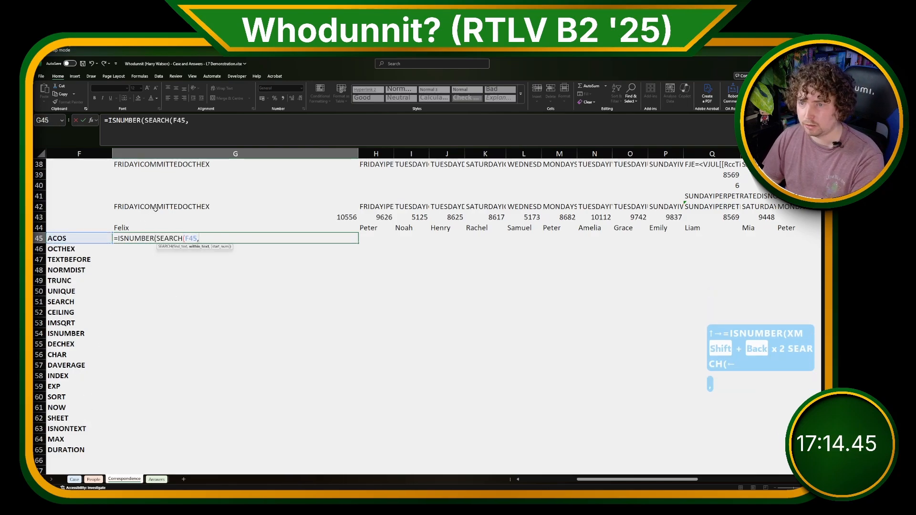
left_click(160, 206)
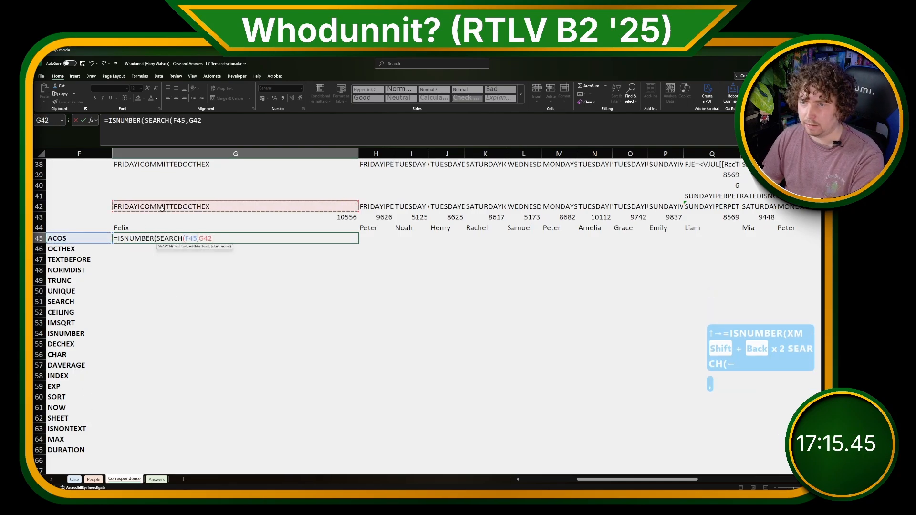
Lock the references in the G45 formula and complete it as =ISNUMBER(SEARCH($F45,G$42)).
left_click(180, 123)
key("F4")
key("F4")
key("F4")
left_click(210, 122)
key("F4")
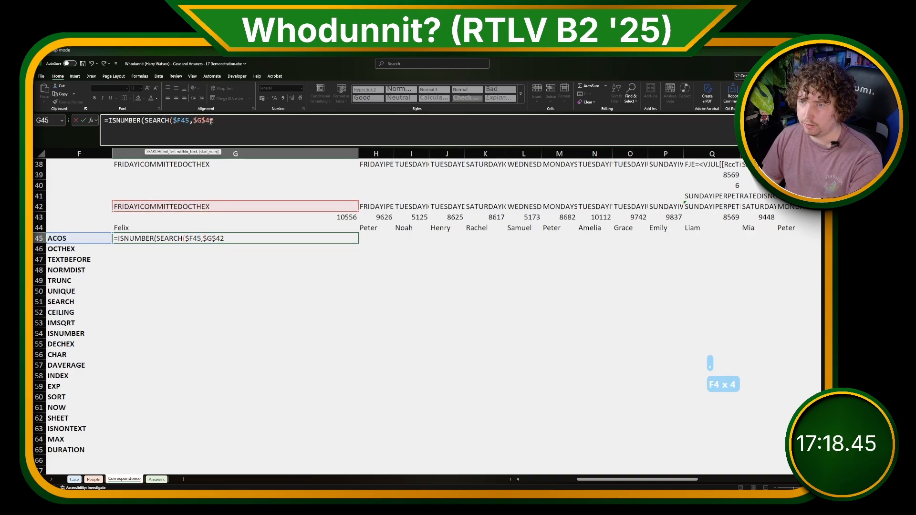
key("F4")
type("))")
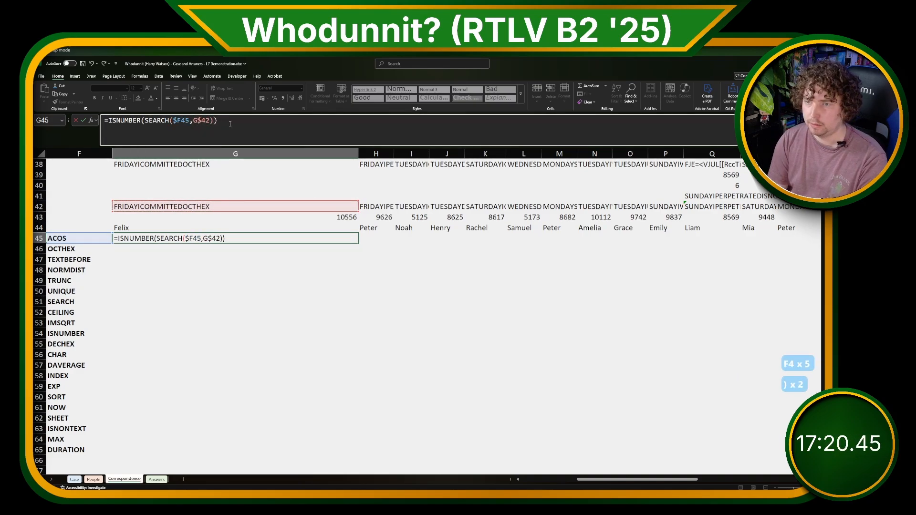
key("Return")
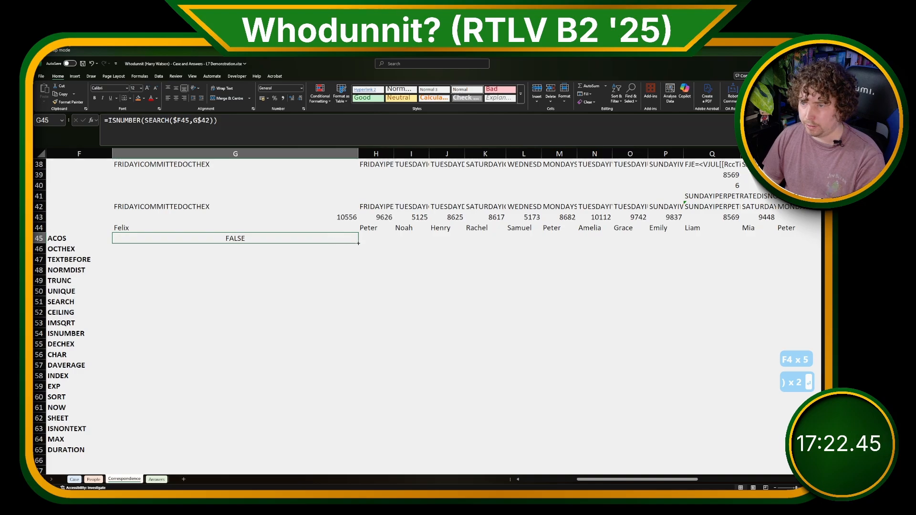
Copy the G45 search formula across the whole crime-by-message grid G45:AJ65.
left_click_drag(151, 450, 664, 237)
key("ctrl+c")
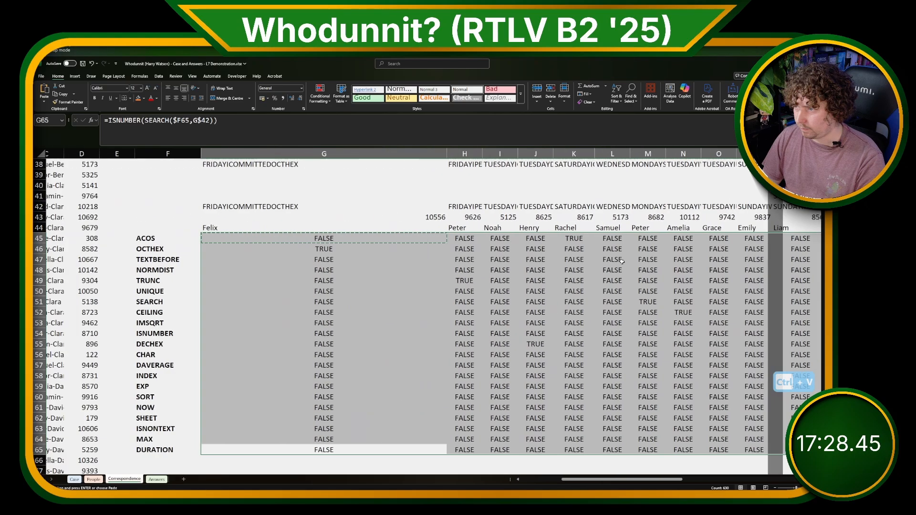
key("ctrl+v")
left_click(332, 325)
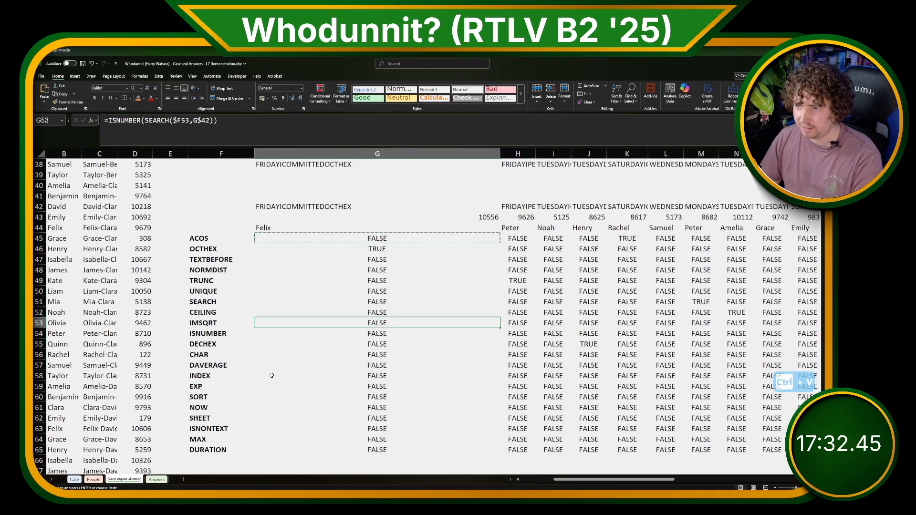
In I272 on the Case sheet, begin an XLOOKUP of H272 against the crime list Correspondence!$F$45:$F$65.
left_click(75, 479)
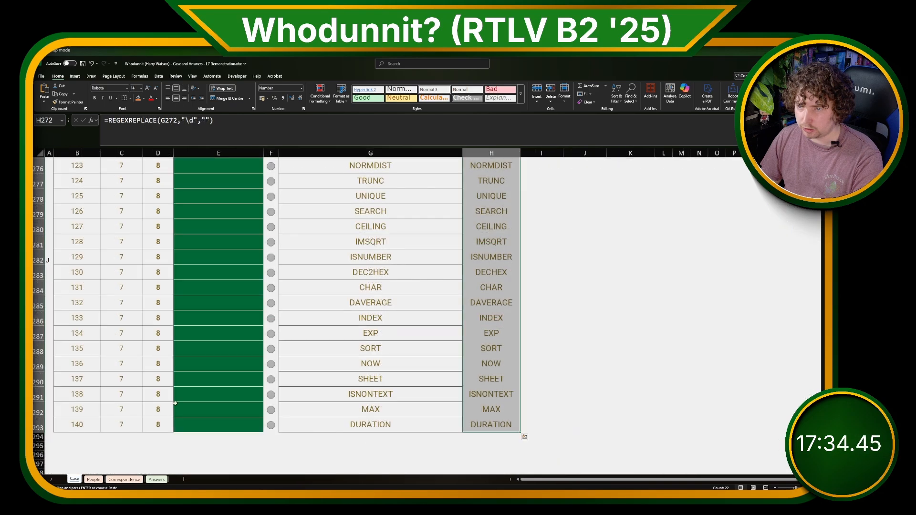
scroll(603, 317, "up", 3)
left_click(537, 244)
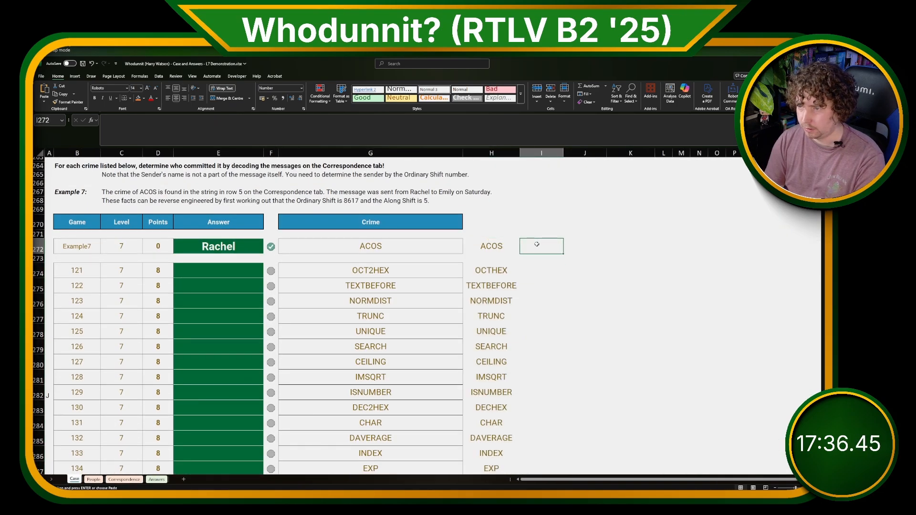
type("=XLOOKUP(")
key("Left")
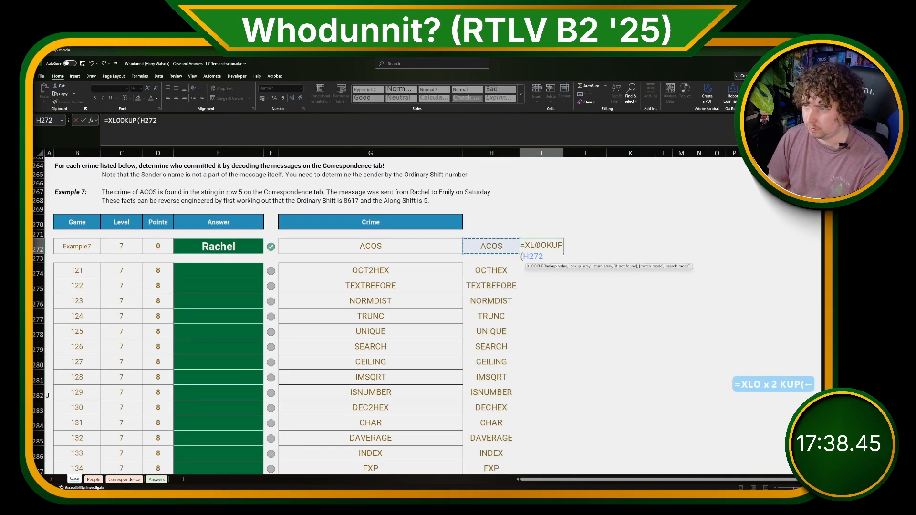
type(",")
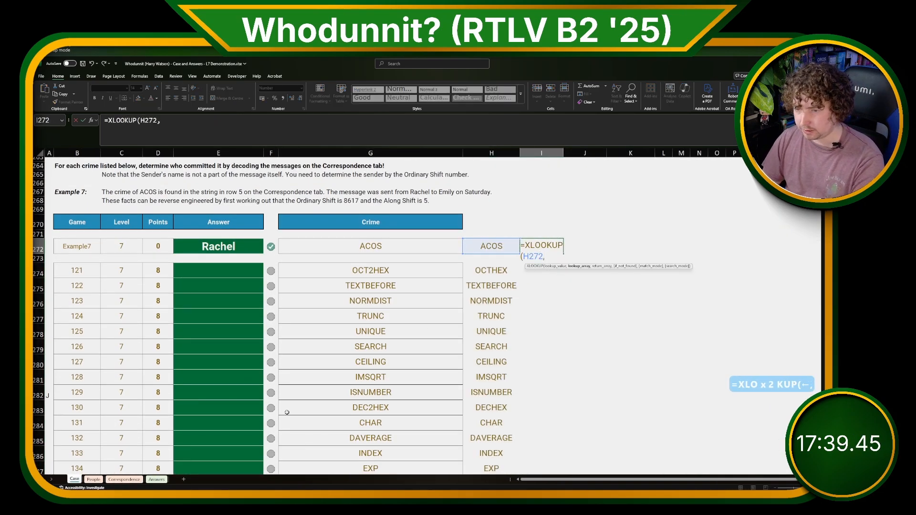
left_click(114, 480)
left_click_drag(201, 238, 213, 448)
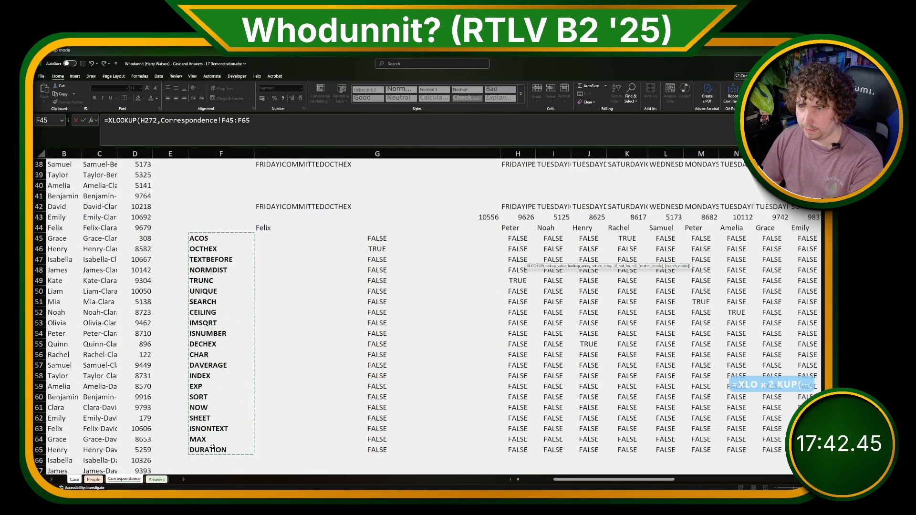
key("F4")
type(",")
Set the XLOOKUP's return array to Correspondence!$G$45:$AJ$65 and enter the formula.
left_click(372, 238)
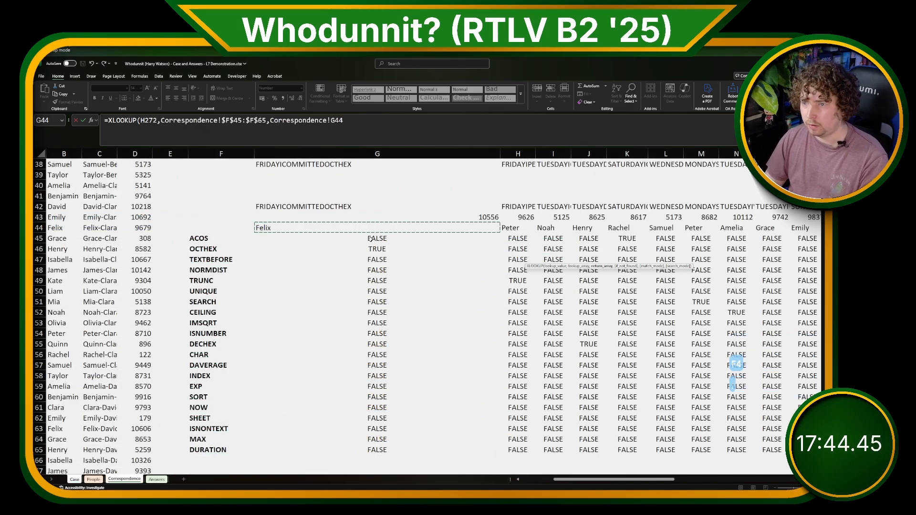
key("ctrl+shift+Down")
key("ctrl+shift+Right")
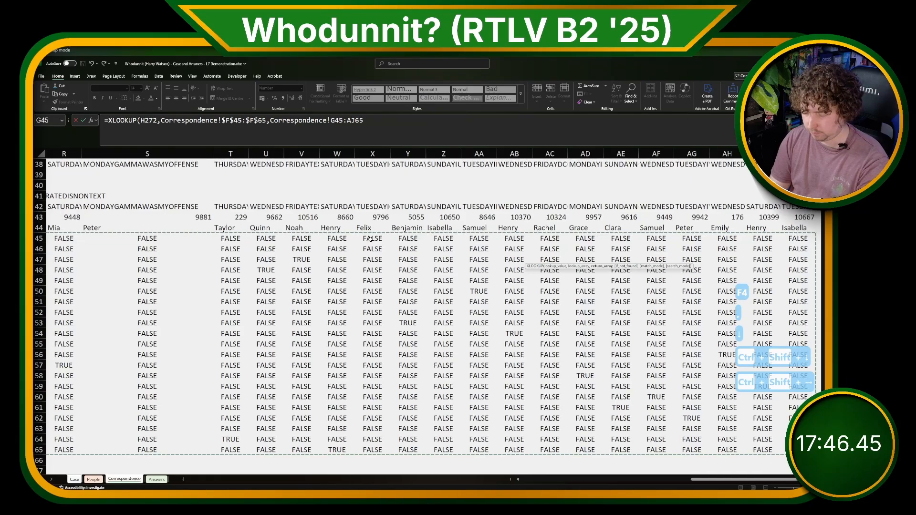
key("F4")
key("Return")
Wrap the I272 formula in an outer XLOOKUP that looks for TRUE in the array returned by the existing lookup.
key("Up")
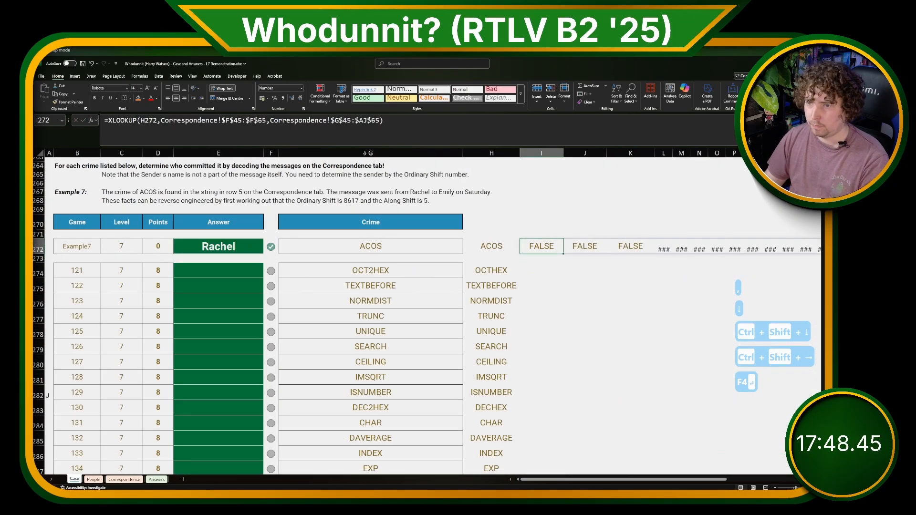
left_click(108, 122)
type("XLOOKUP")
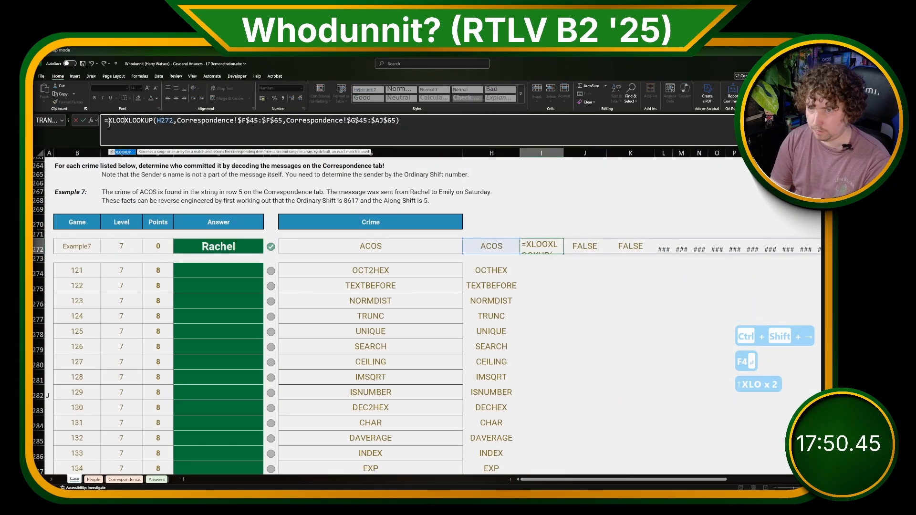
type("(TRUE,XLOOKUP(H272")
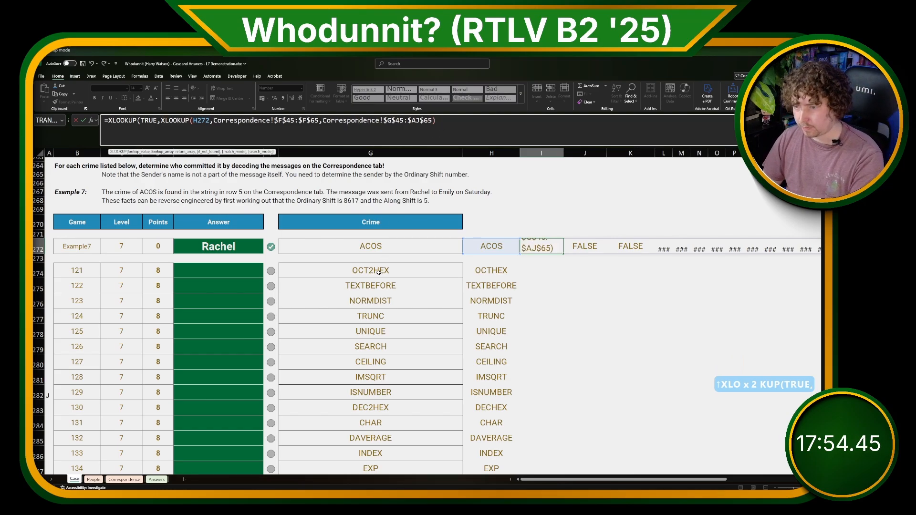
Set the outer XLOOKUP's return array to the sender row Correspondence!$G$44# and enter the formula, accepting the suggested closing bracket.
type(",")
left_click(124, 479)
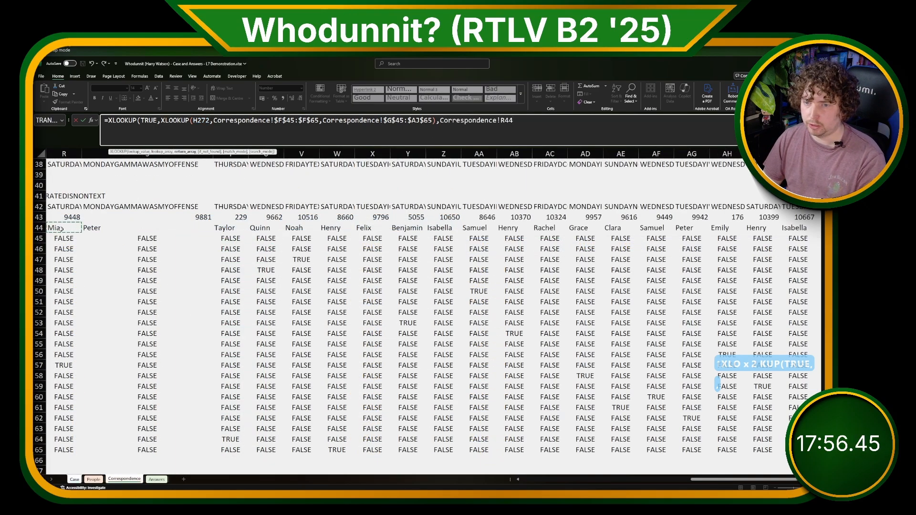
key("ctrl+Left")
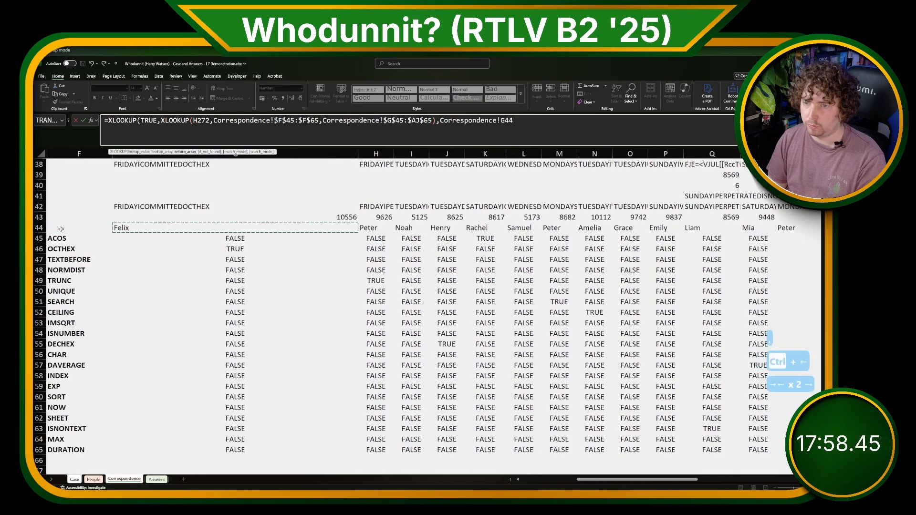
key("ctrl+shift+Right")
key("F4")
key("Return")
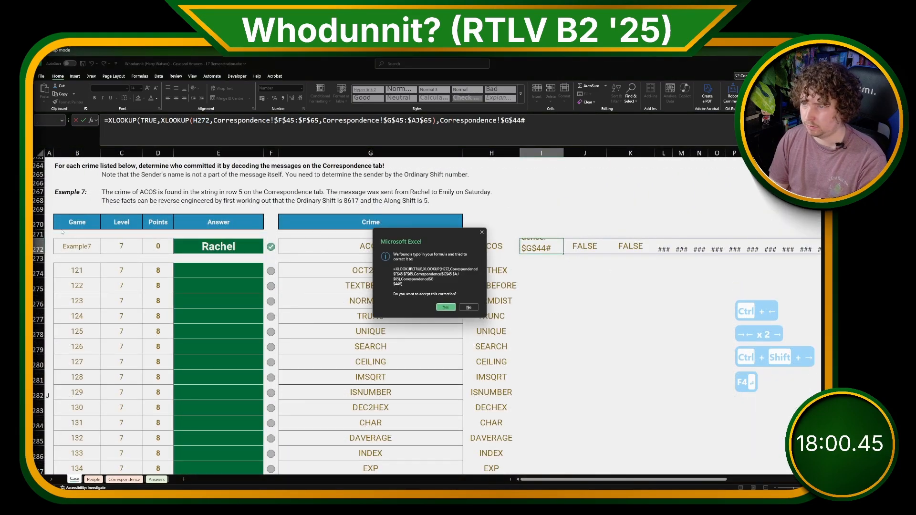
key("Return")
Copy the nested XLOOKUP from I272 down to I293 alongside all the Level 7 crimes.
scroll(530, 312, "right", 1)
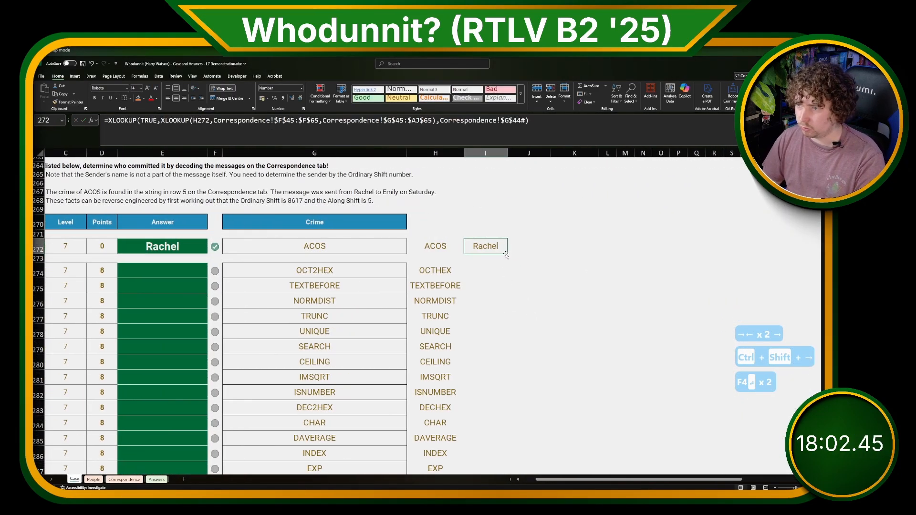
left_click_drag(506, 255, 496, 477)
scroll(166, 330, "up", 2)
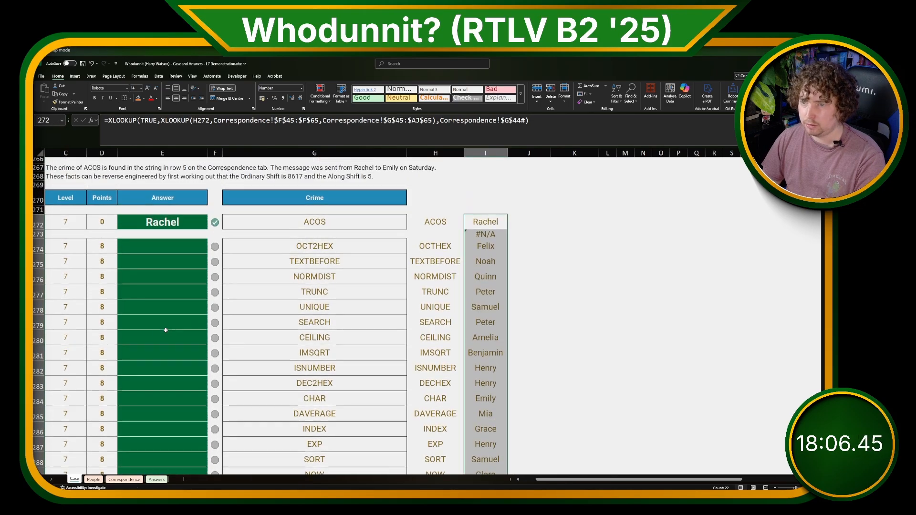
Fill the Level 7 answers by entering =I274:I293 in E274.
left_click(155, 250)
type("=")
key("ctrl+Right")
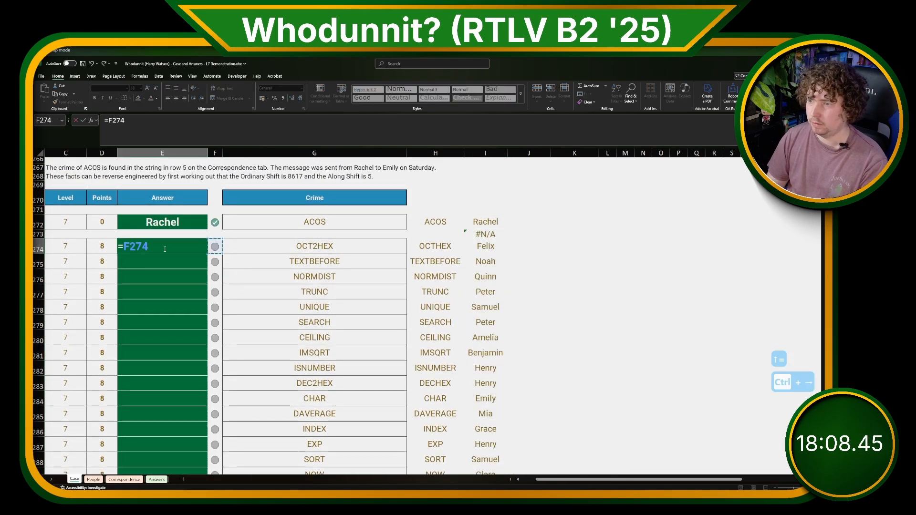
key("ctrl+Right")
key("ctrl+shift+Down")
key("Return")
scroll(299, 313, "down", 3)
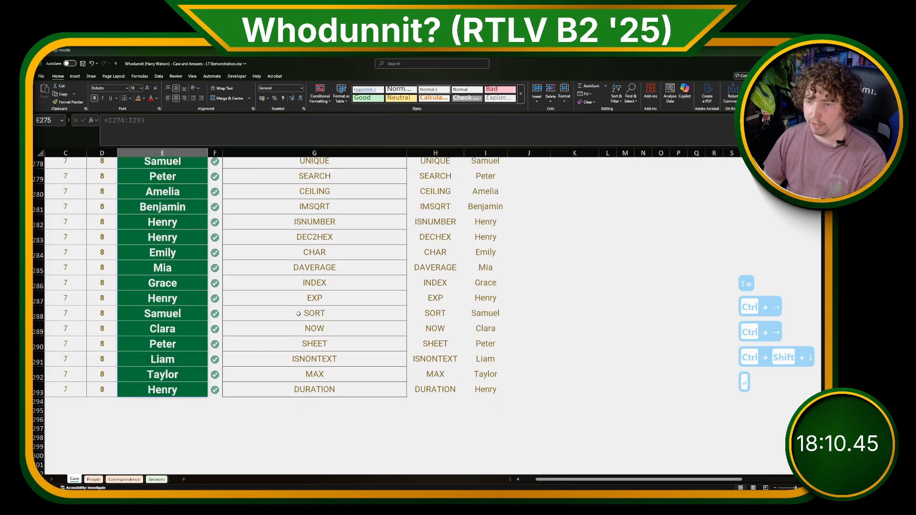
Review the completed Level 7 answers, the unanswered earlier levels, the bonus questions and the Current Score formula on the Case sheet.
scroll(298, 314, "left", 2)
scroll(138, 311, "up", 7)
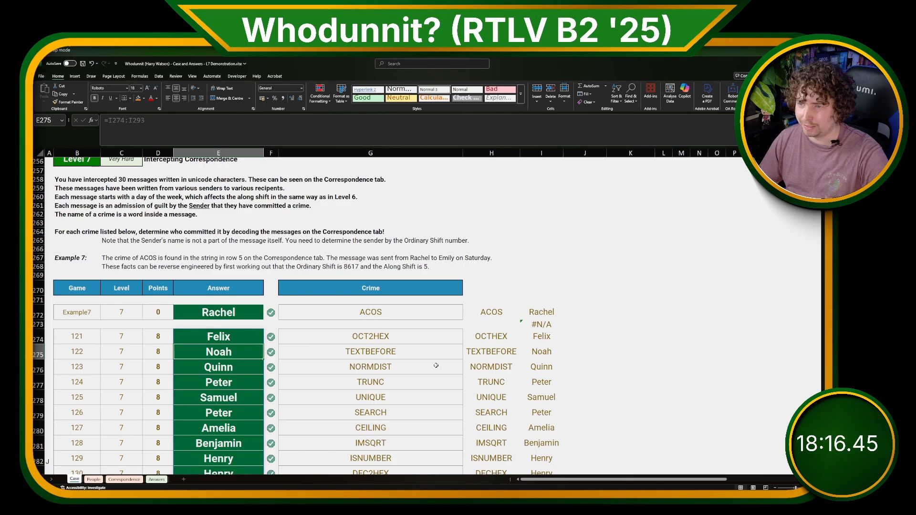
scroll(433, 361, "up", 6)
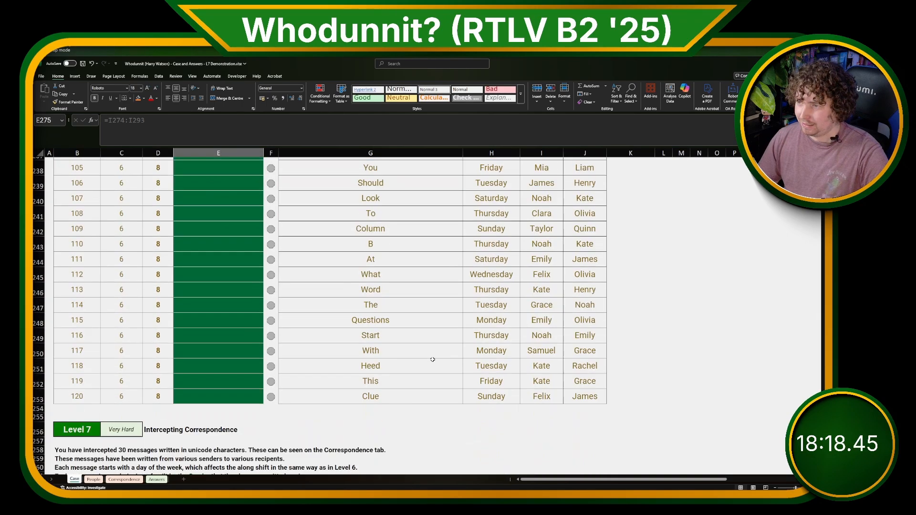
scroll(434, 361, "down", 14)
scroll(433, 359, "up", 5)
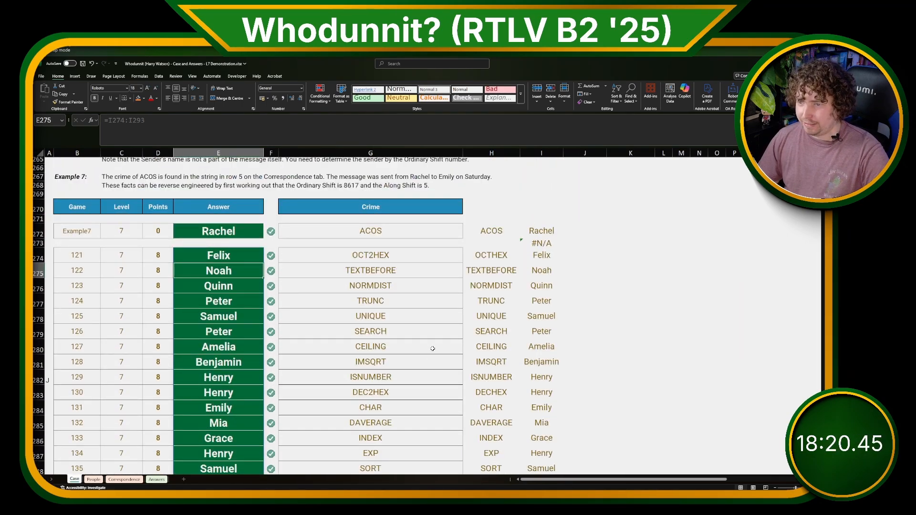
scroll(432, 348, "up", 20)
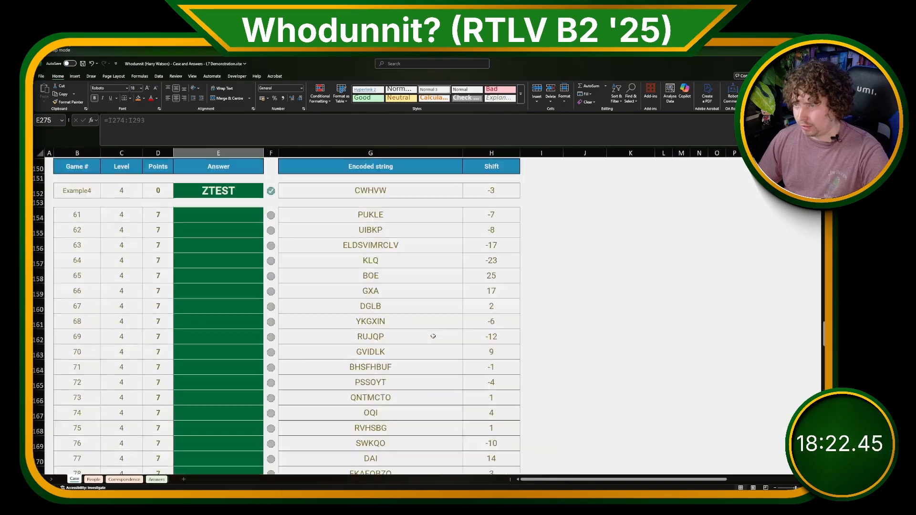
scroll(433, 336, "up", 20)
scroll(433, 336, "down", 6)
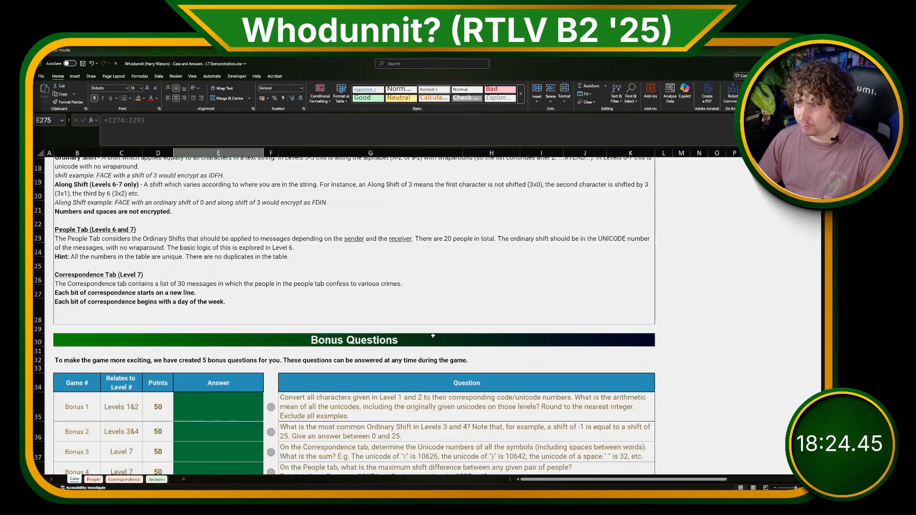
scroll(433, 336, "up", 6)
scroll(432, 334, "down", 9)
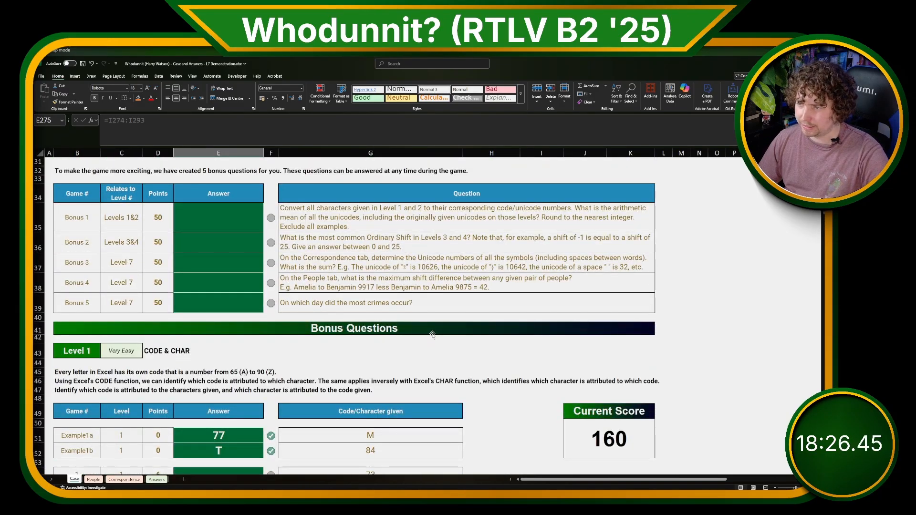
scroll(432, 334, "down", 3)
scroll(433, 334, "up", 2)
left_click(613, 378)
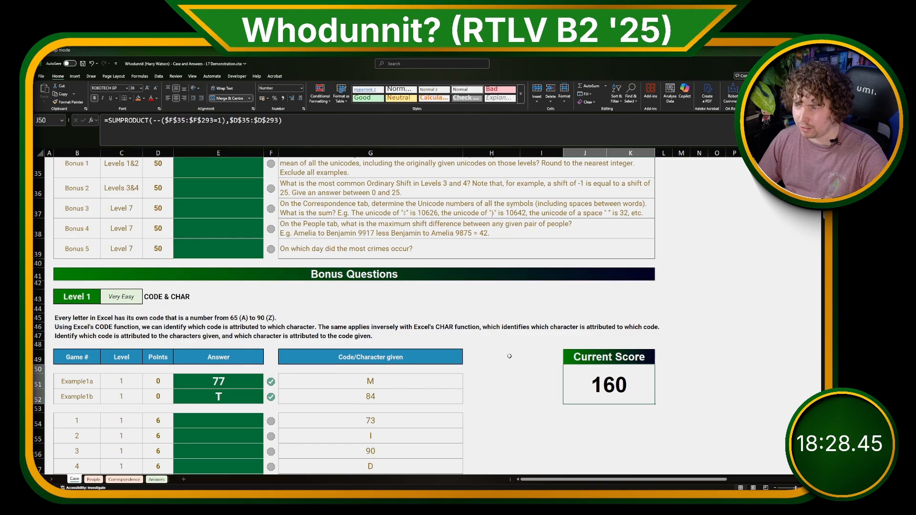
Examine the Level 7 points, the Level 6 rows above and the sender lookup formulas in column I.
scroll(510, 356, "down", 20)
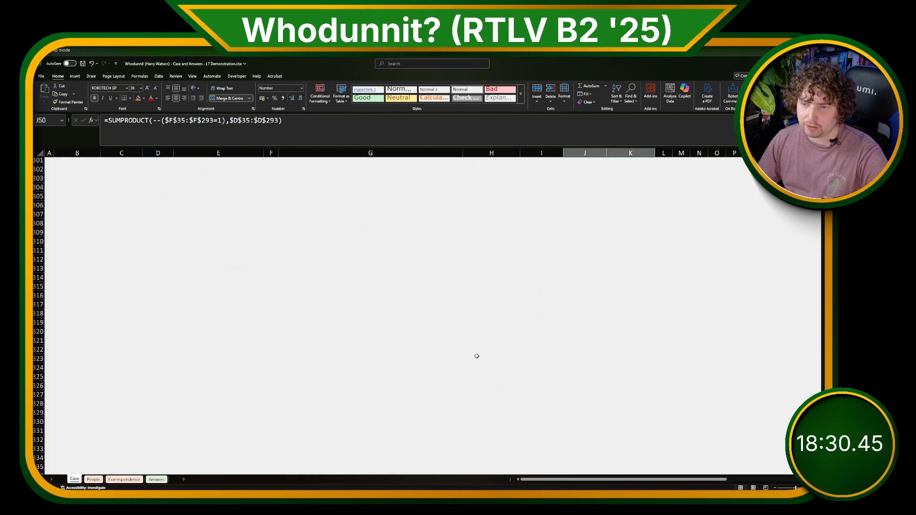
scroll(477, 356, "up", 9)
left_click_drag(160, 254, 162, 359)
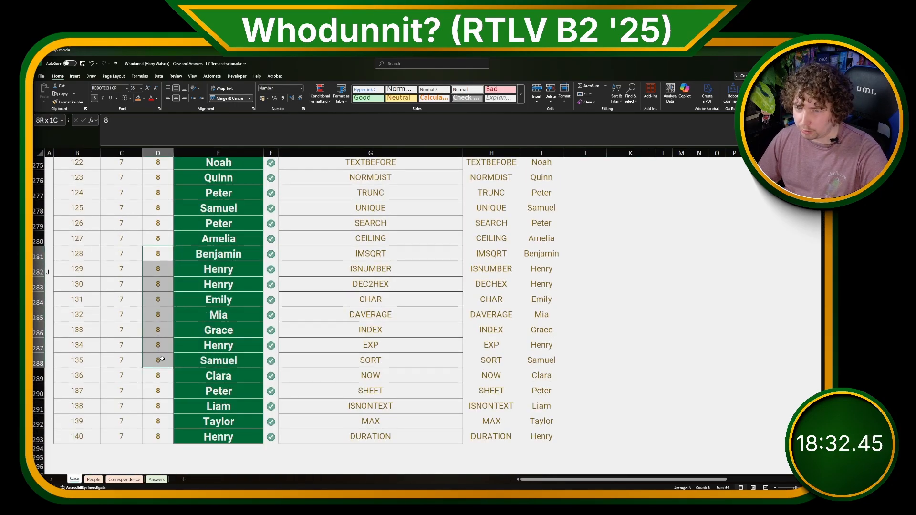
scroll(238, 340, "up", 14)
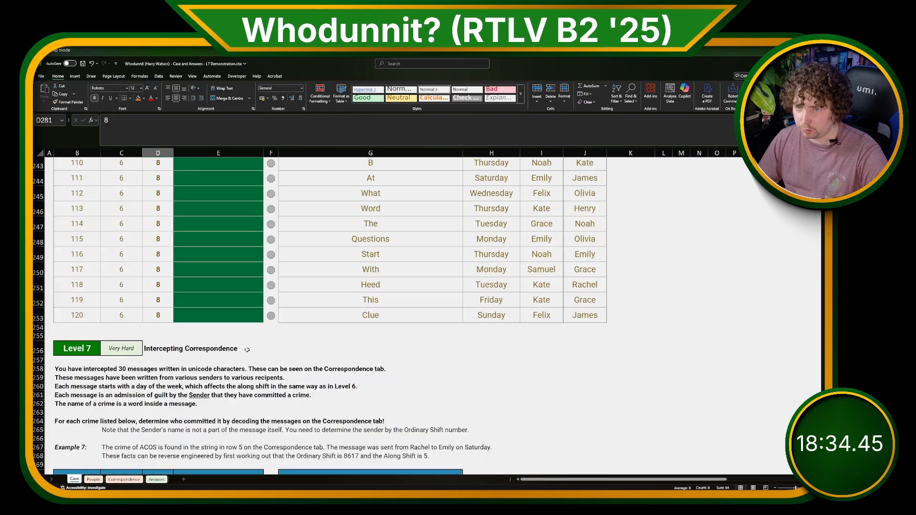
scroll(153, 310, "down", 1)
left_click_drag(125, 396, 229, 397)
scroll(230, 398, "down", 10)
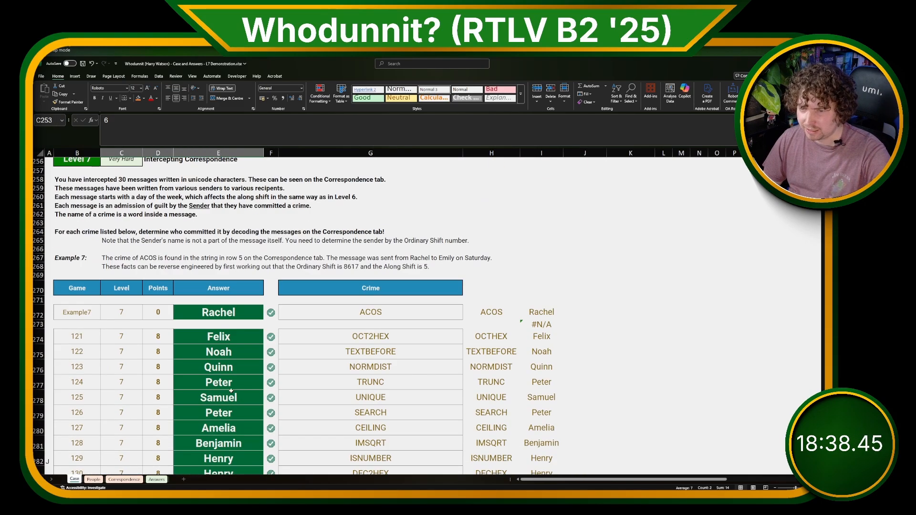
left_click(235, 334)
left_click(548, 260)
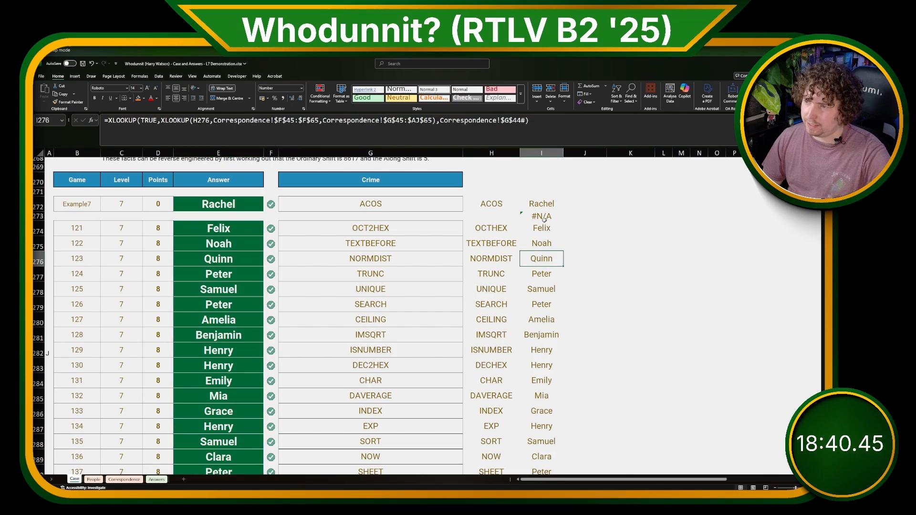
left_click(542, 243)
left_click(542, 320)
left_click(542, 366)
left_click(539, 412)
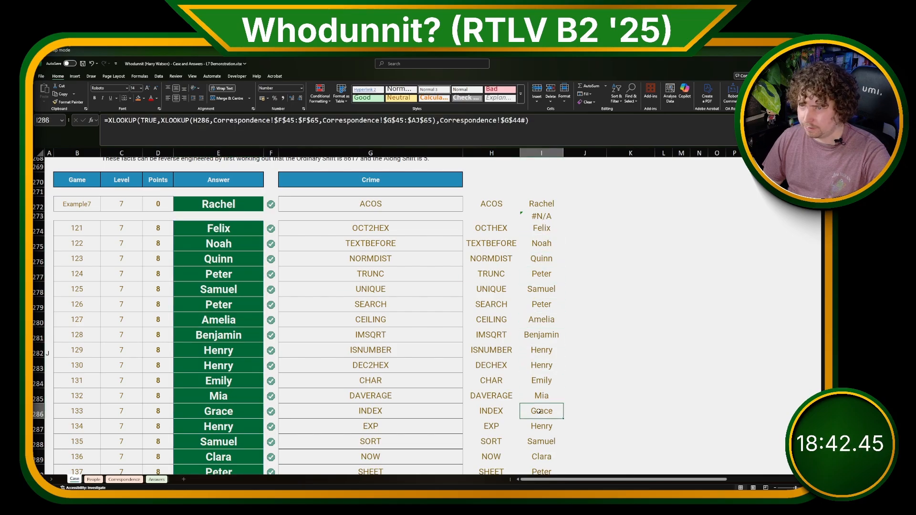
On the Correspondence sheet, examine the encoded messages, the Sender and Sender-Recipient columns, and the Message row label.
left_click(117, 480)
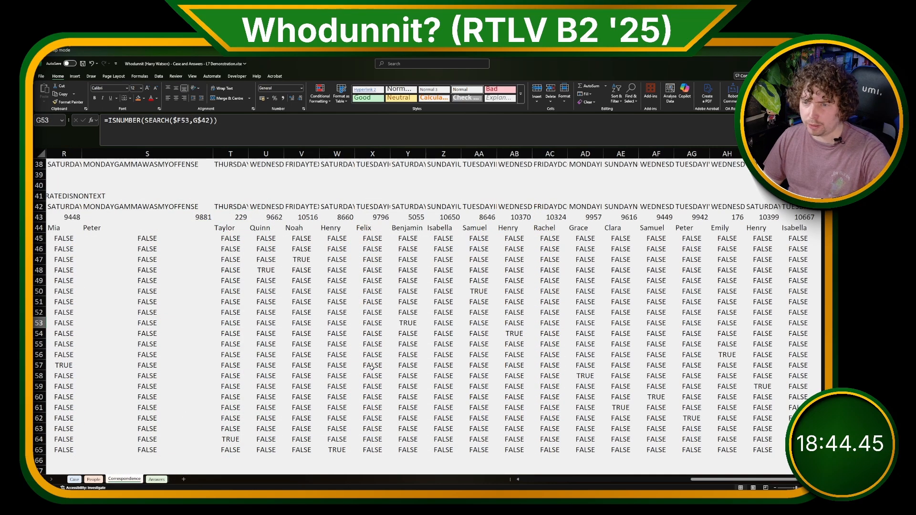
scroll(372, 367, "left", 10)
scroll(229, 358, "up", 12)
left_click(134, 248)
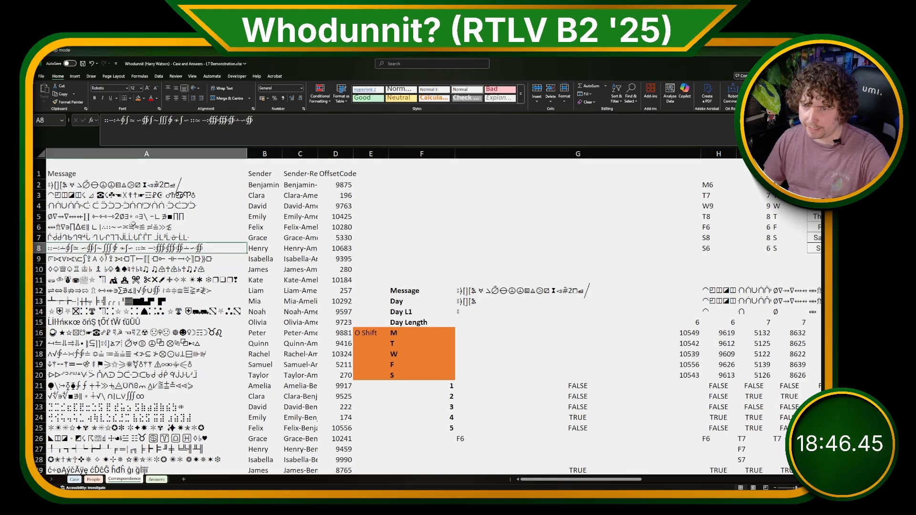
left_click(269, 187)
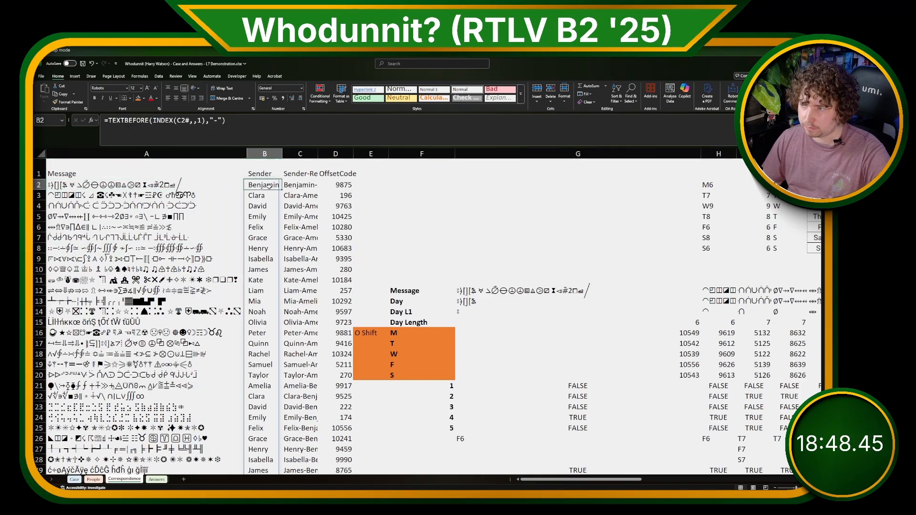
left_click_drag(270, 186, 265, 334)
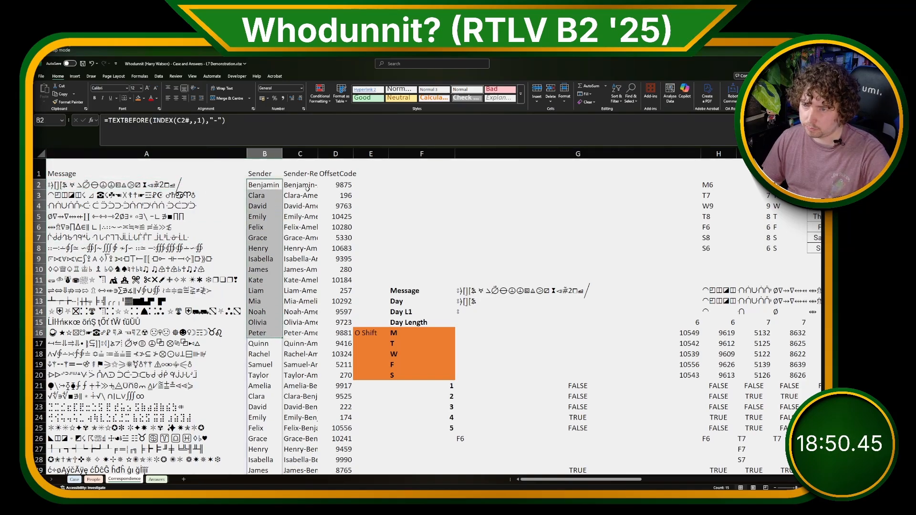
left_click_drag(307, 188, 335, 291)
left_click(415, 291)
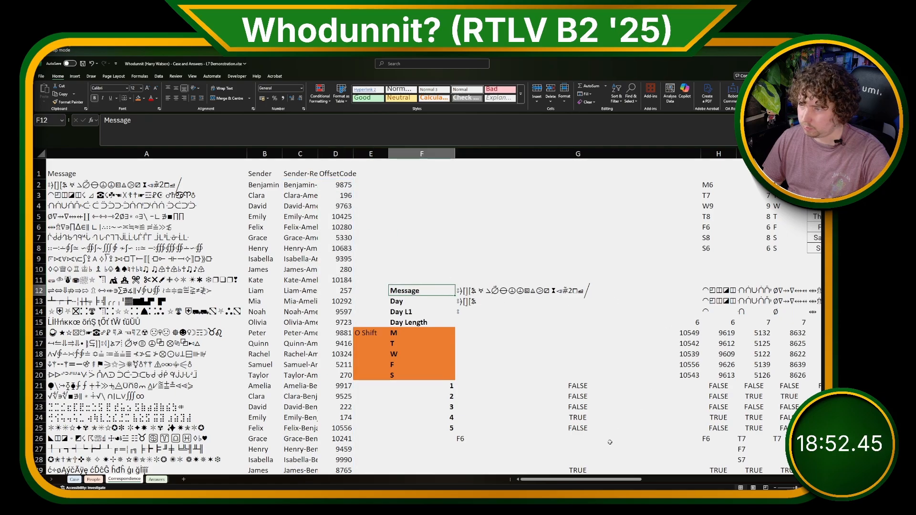
Examine the day codes in H2:H8, the Day and Day L1 rows, and the weekday Along Shift table.
left_click_drag(602, 482, 654, 480)
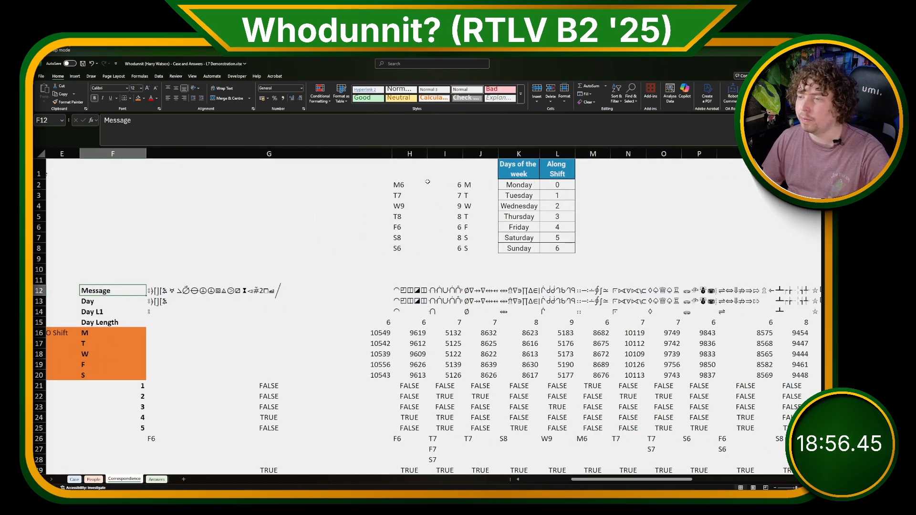
left_click(396, 186)
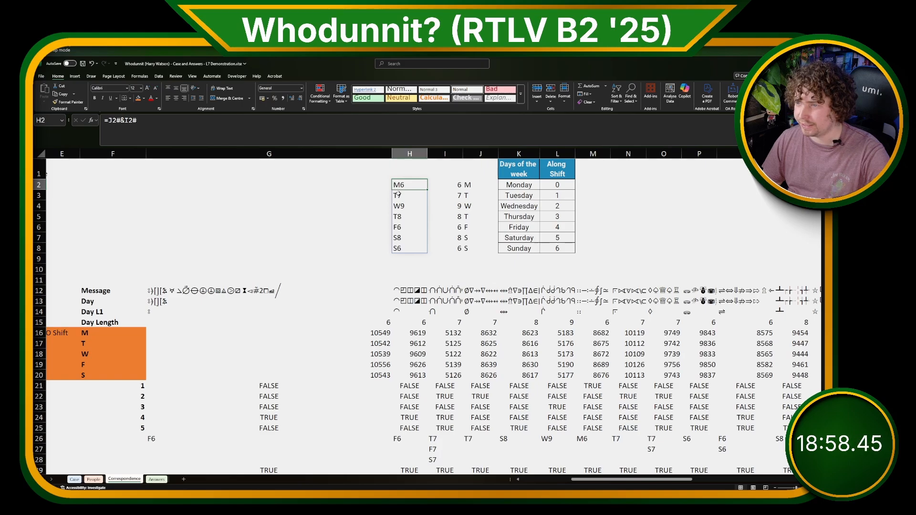
left_click(406, 248)
scroll(396, 251, "down", 2)
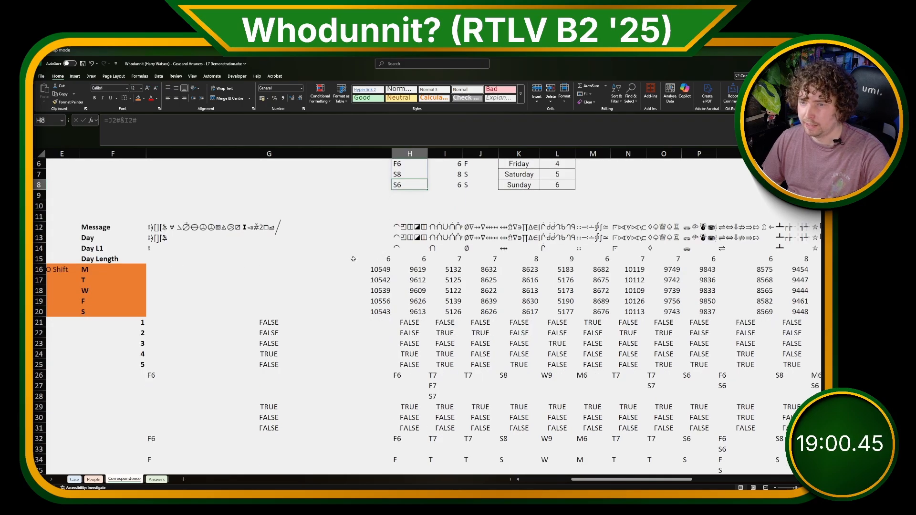
scroll(353, 259, "left", 4)
left_click(572, 237)
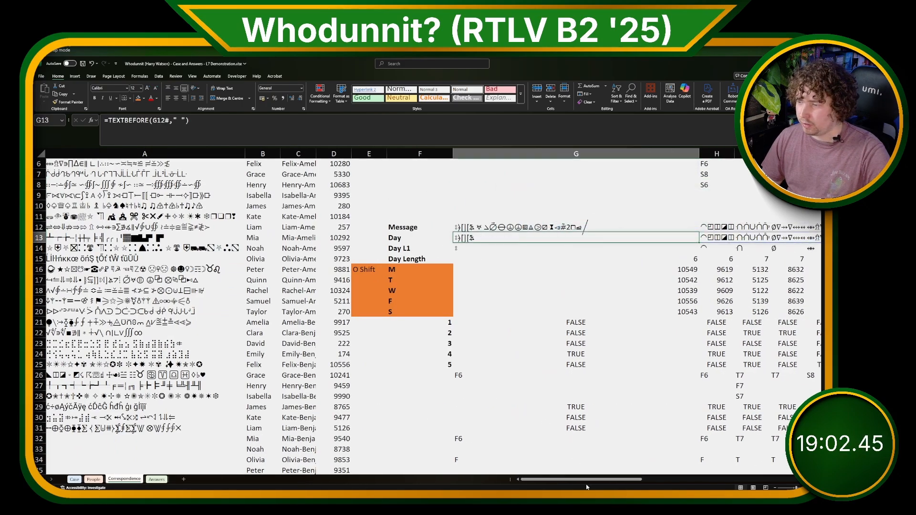
left_click_drag(587, 480, 637, 481)
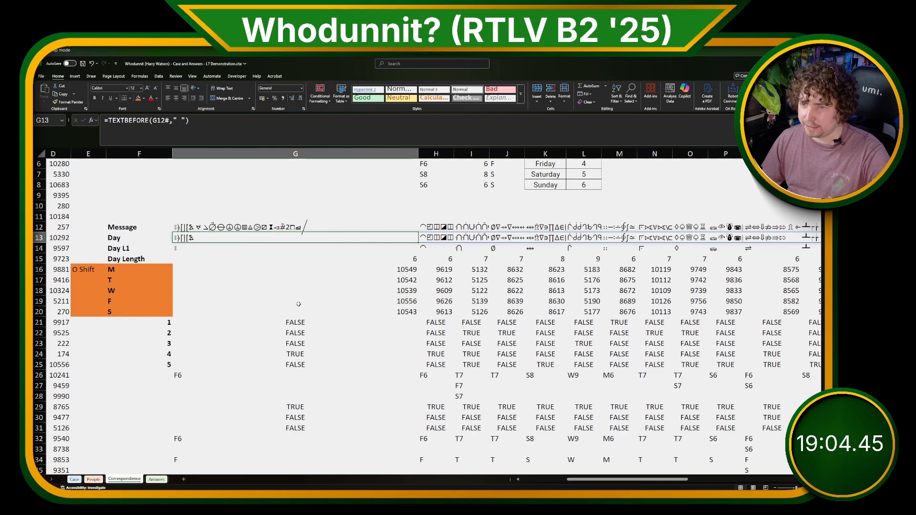
left_click(133, 248)
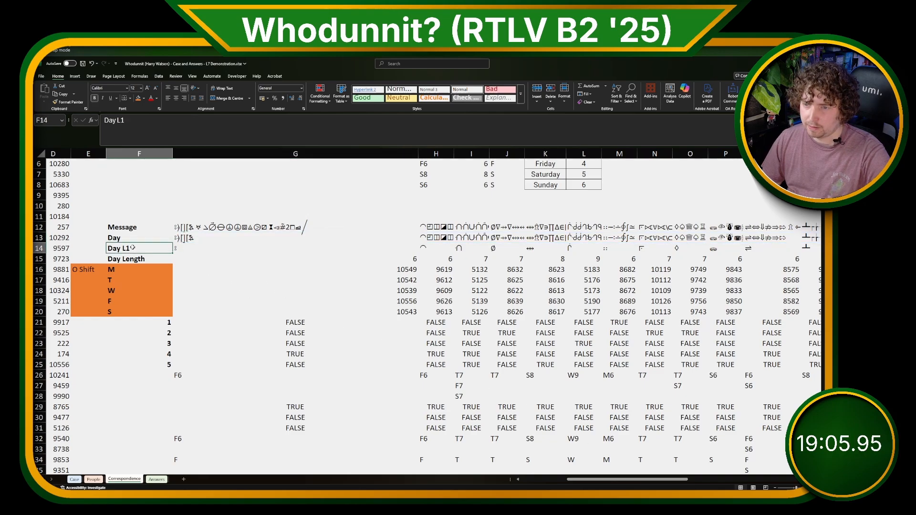
left_click(197, 247)
scroll(305, 278, "up", 2)
left_click(583, 168)
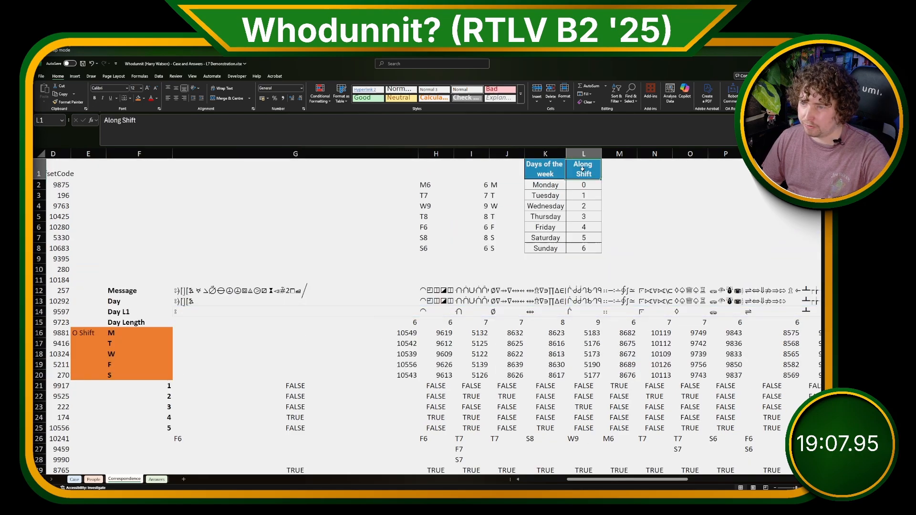
Examine the Day Length formula, the O Shift offsets in G16:G20 for each day letter, and the OffsetCode values in column D.
left_click(298, 320)
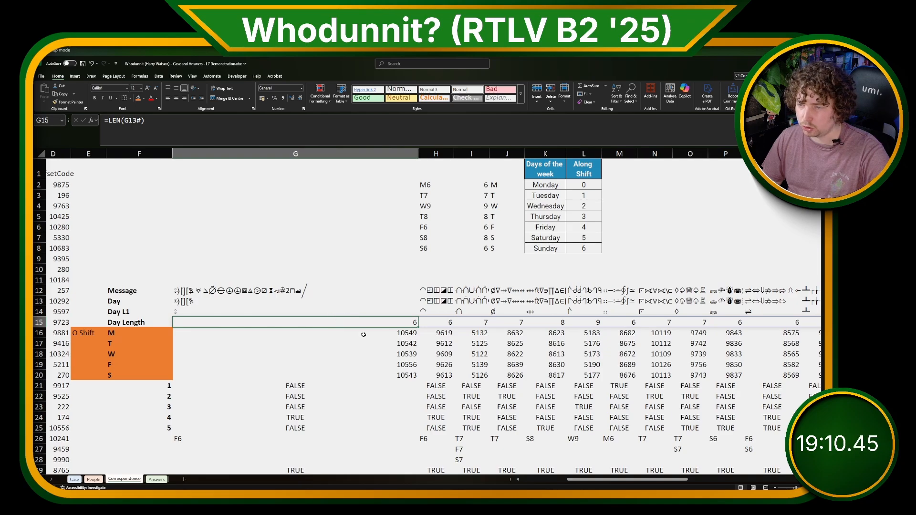
left_click_drag(364, 335, 352, 375)
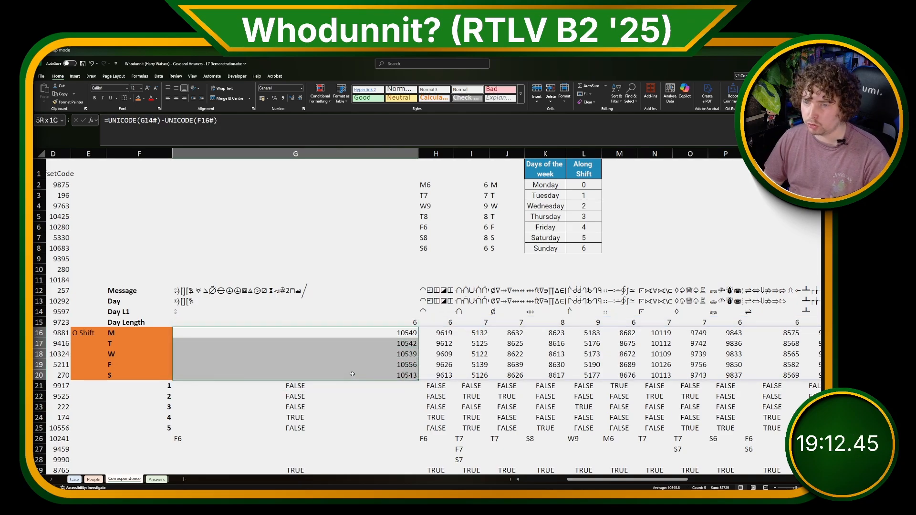
left_click_drag(113, 335, 120, 377)
left_click_drag(306, 333, 308, 376)
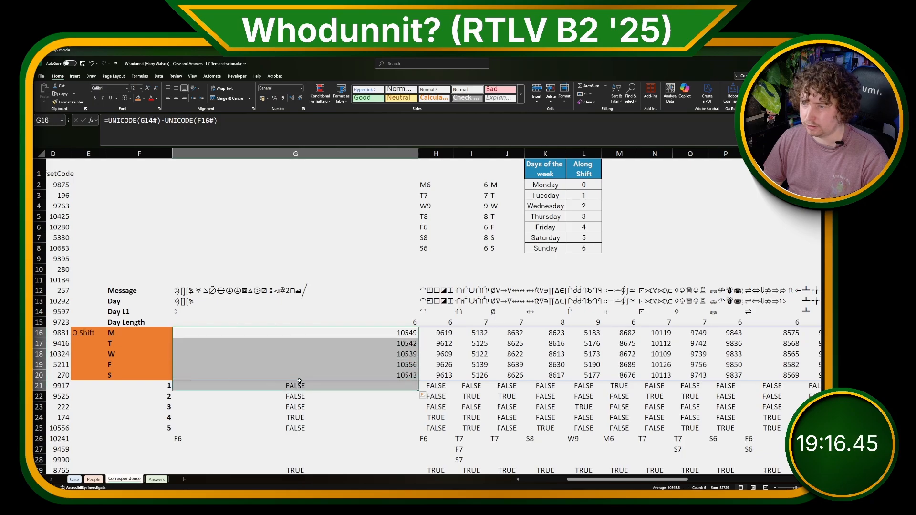
left_click(318, 352)
left_click_drag(585, 479, 545, 480)
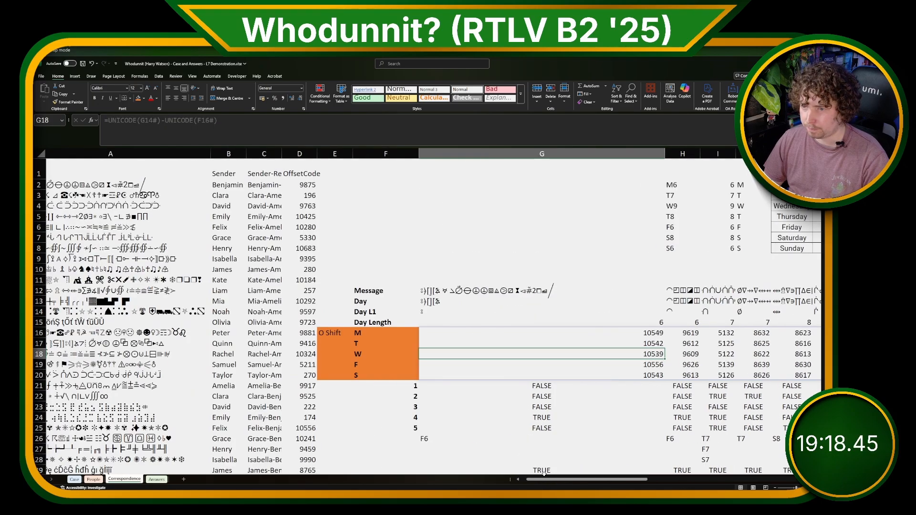
left_click_drag(570, 332, 569, 378)
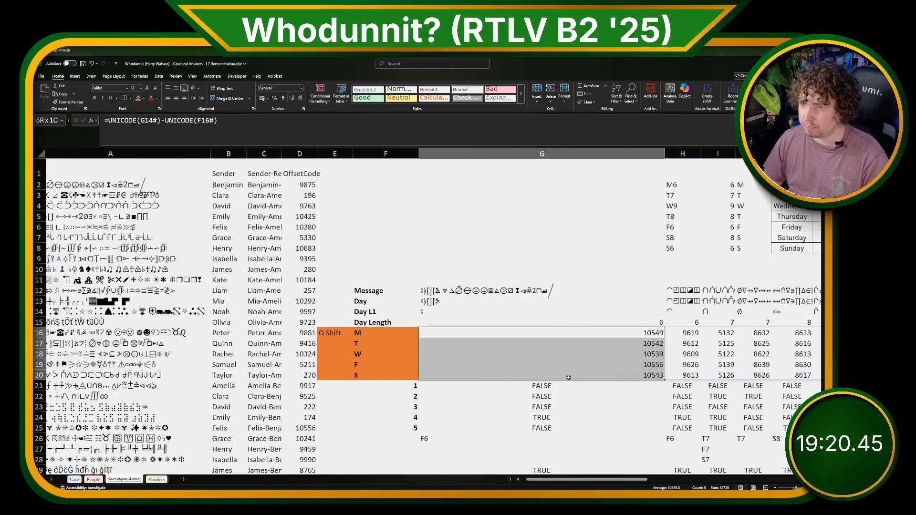
left_click_drag(286, 182, 315, 347)
Examine the offset match checks in G21:G25 and the FILTER formula in G26 that joins the day letters in F16:F20 with the day length.
left_click(595, 395)
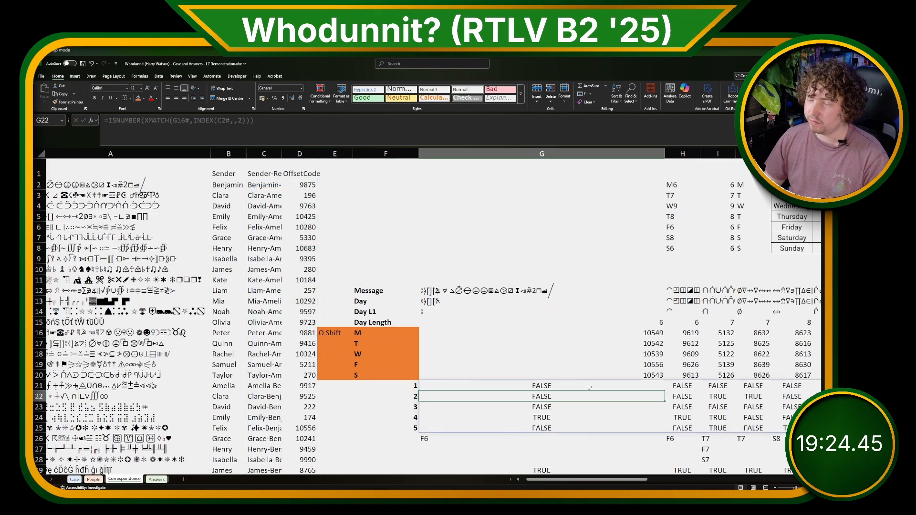
scroll(589, 387, "down", 2)
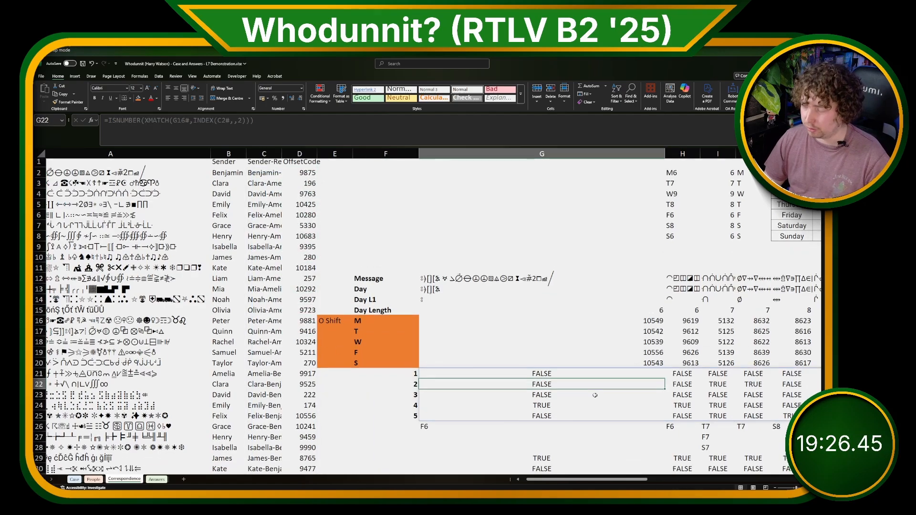
scroll(583, 396, "down", 2)
scroll(583, 395, "up", 2)
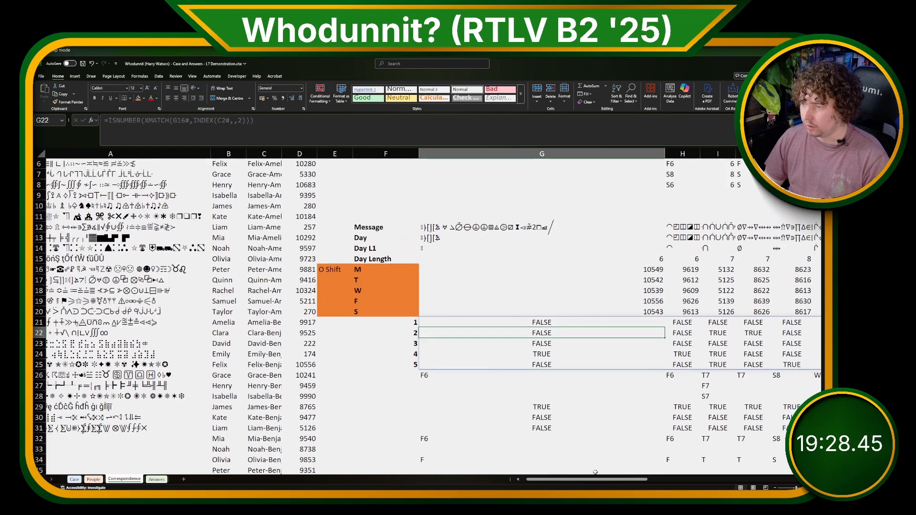
scroll(533, 399, "right", 2)
left_click(458, 375)
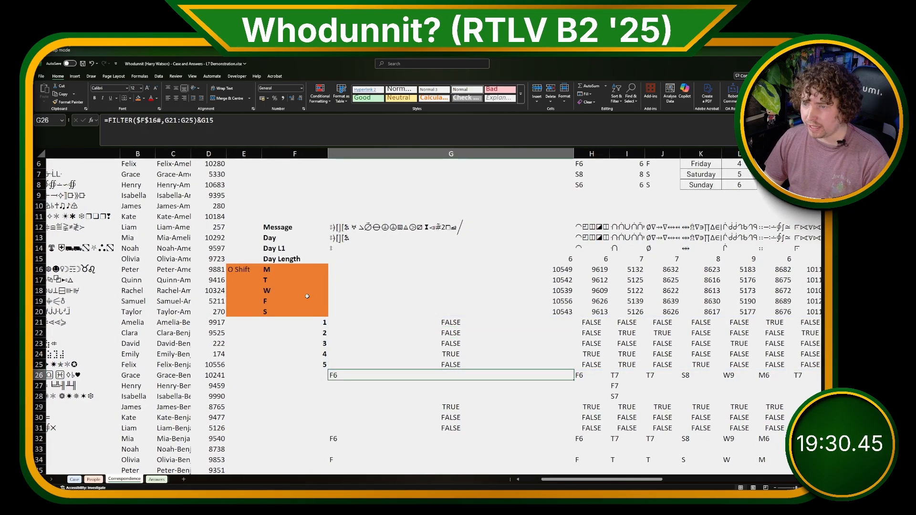
left_click(282, 271)
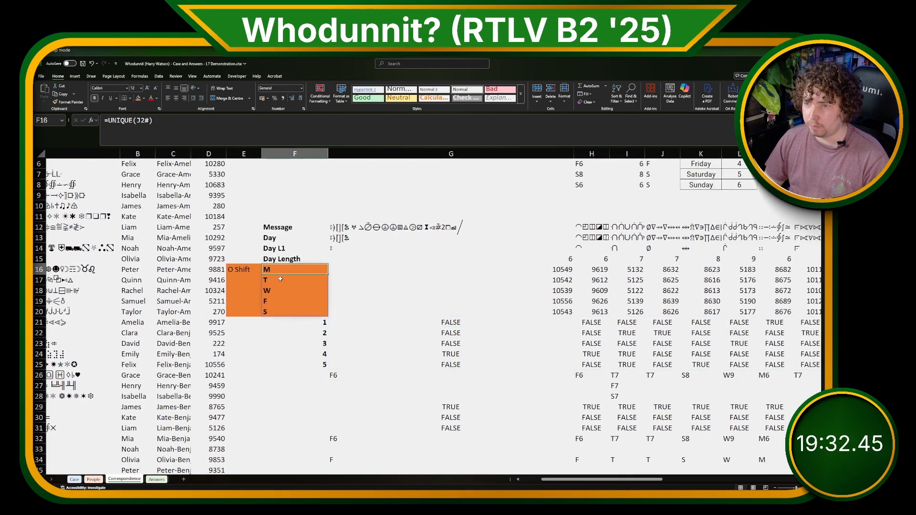
left_click(335, 348)
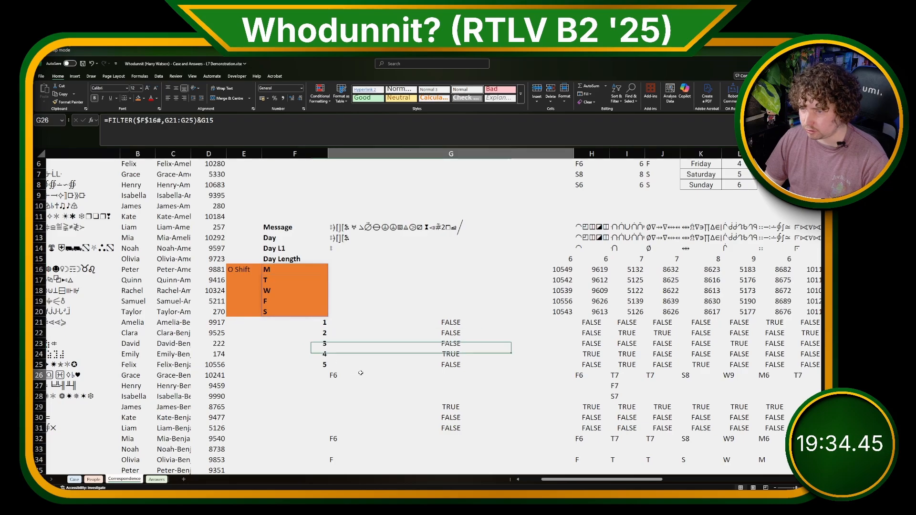
left_click(411, 377)
left_click(535, 258)
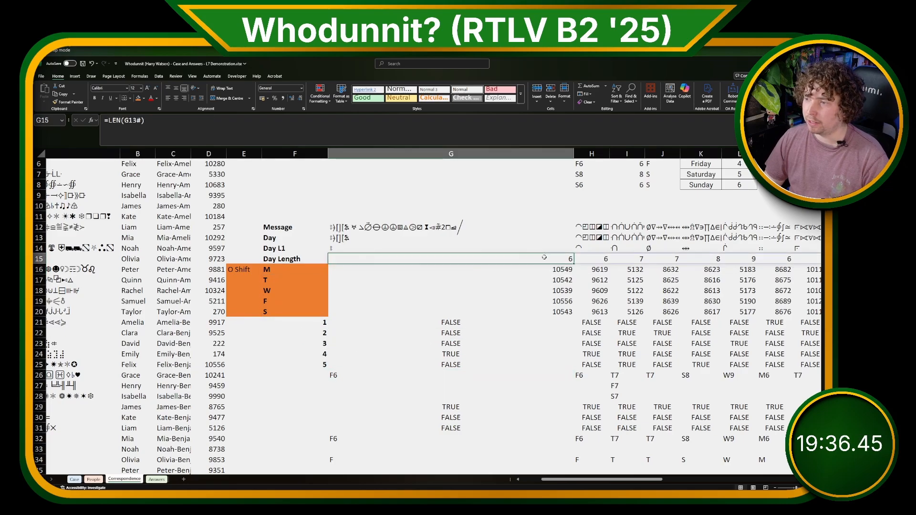
Examine the day code checks in G29:G31, the filtered result in G32, and the multiple candidate codes in I26:I28.
scroll(538, 295, "down", 3)
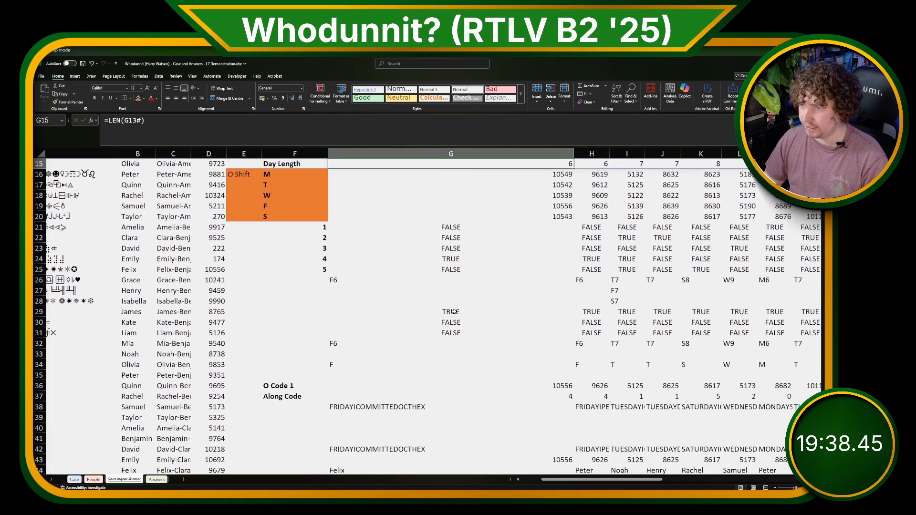
left_click_drag(453, 311, 456, 333)
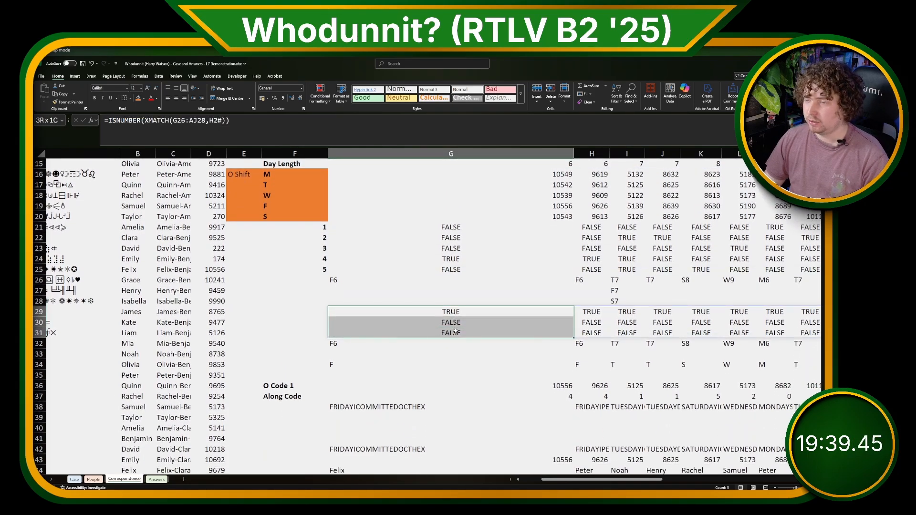
left_click(380, 345)
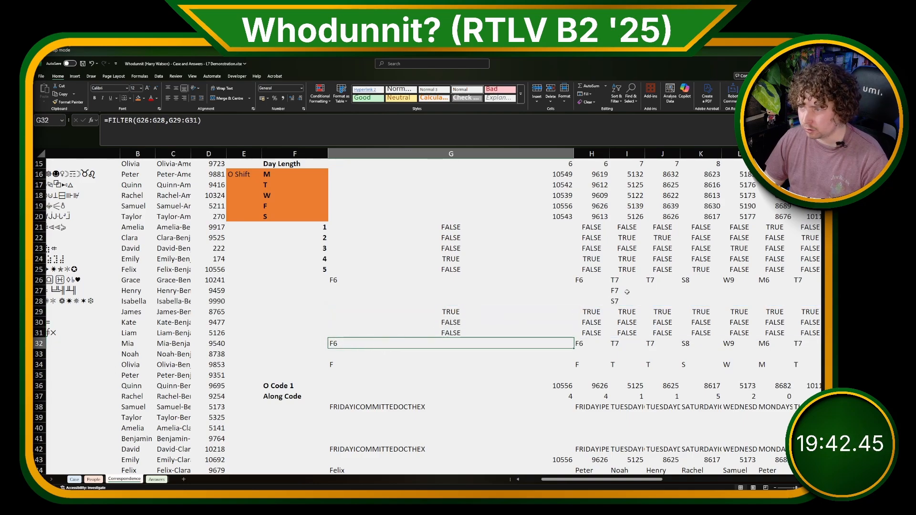
left_click(616, 289)
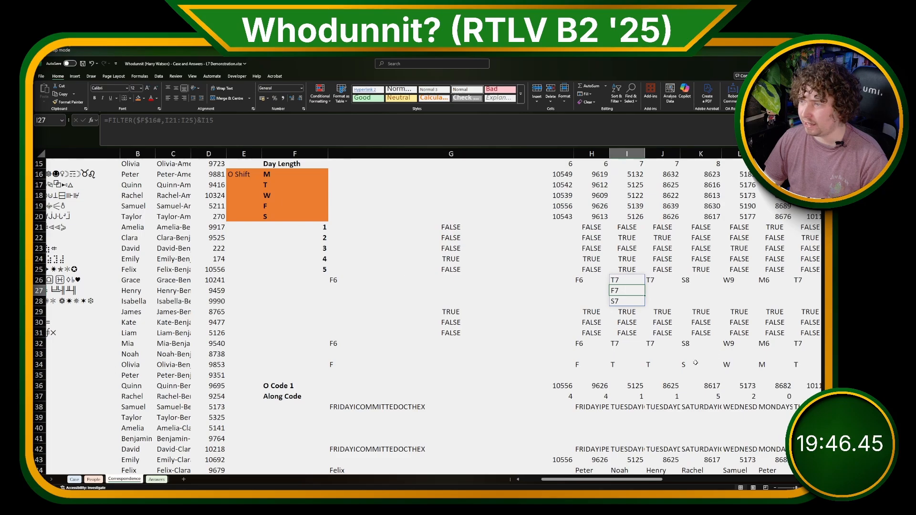
left_click(361, 342)
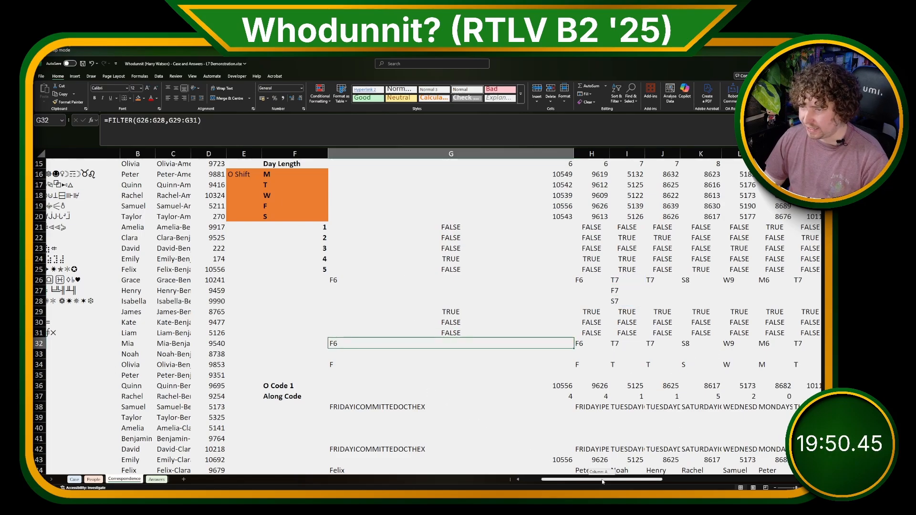
Compare the two remaining day codes in Q32:Q33 and S32:S33, including the decoded message in S38.
left_click_drag(603, 479, 676, 477)
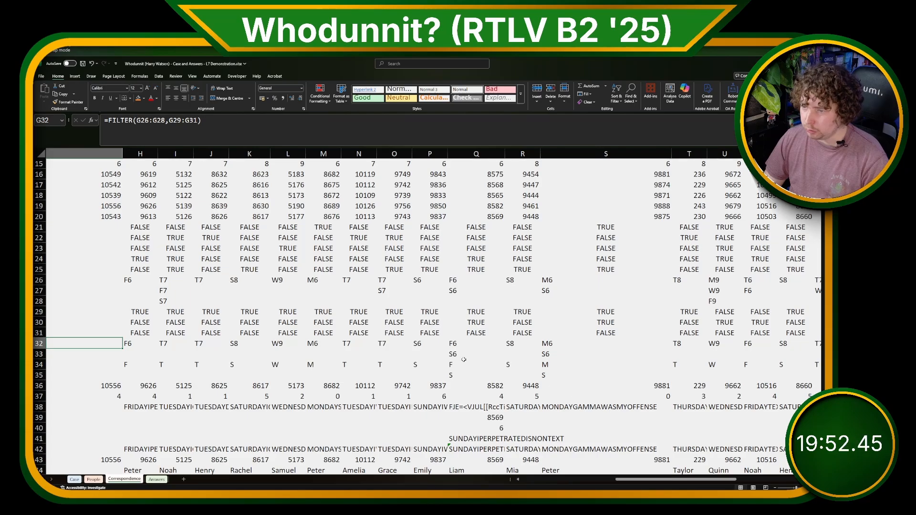
left_click(477, 354)
left_click(549, 354)
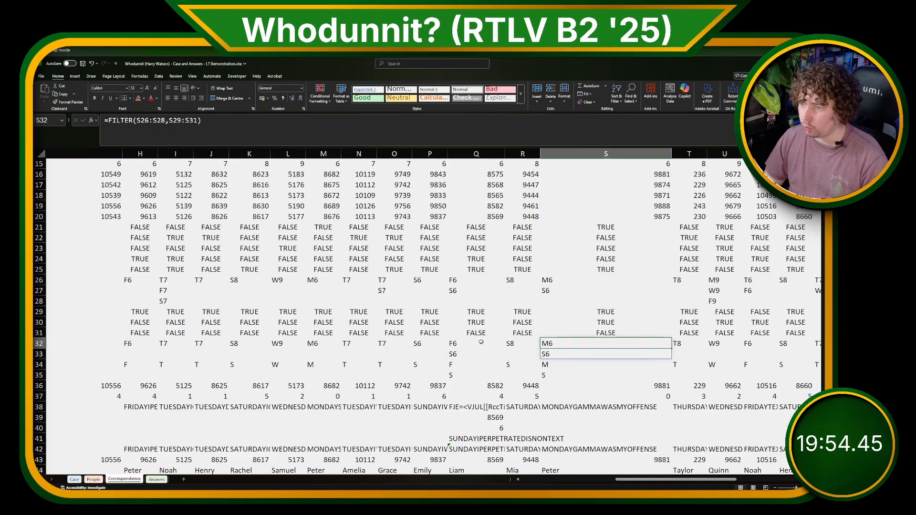
left_click(456, 342)
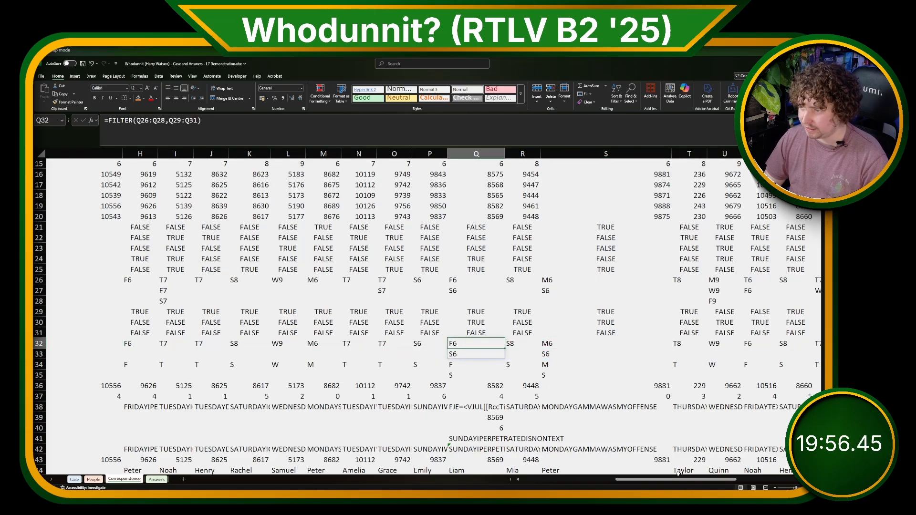
left_click_drag(675, 483, 653, 472)
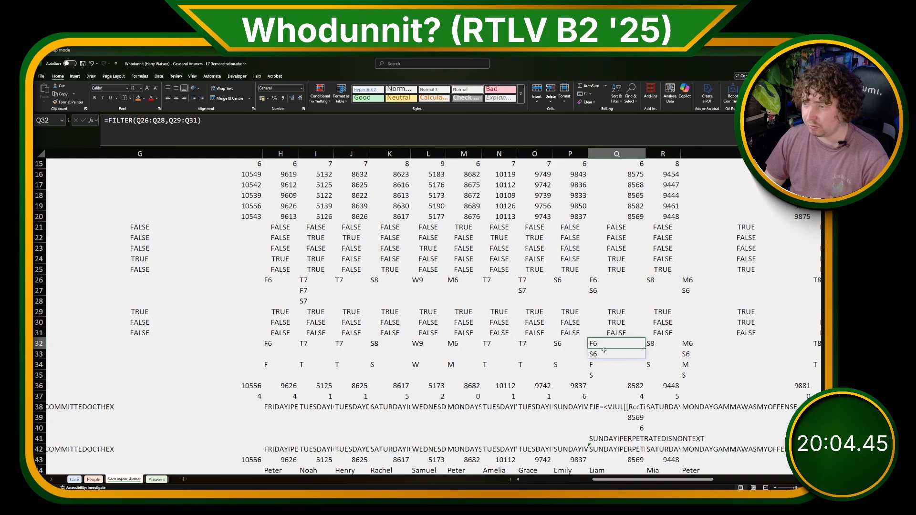
left_click(625, 354)
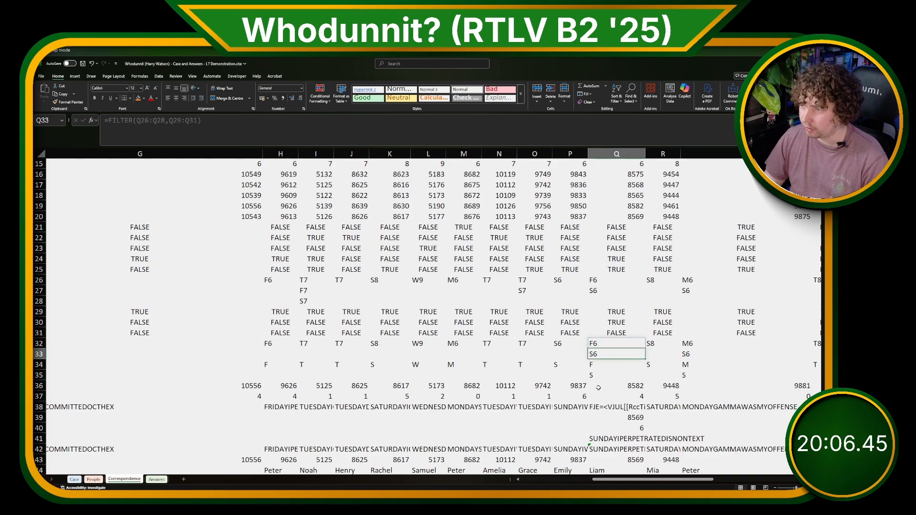
left_click(693, 347)
left_click(696, 408)
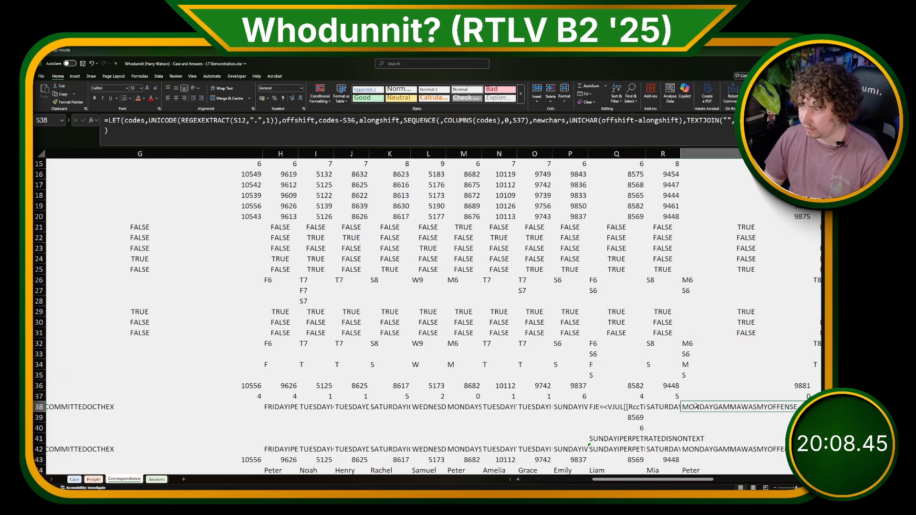
left_click(692, 345)
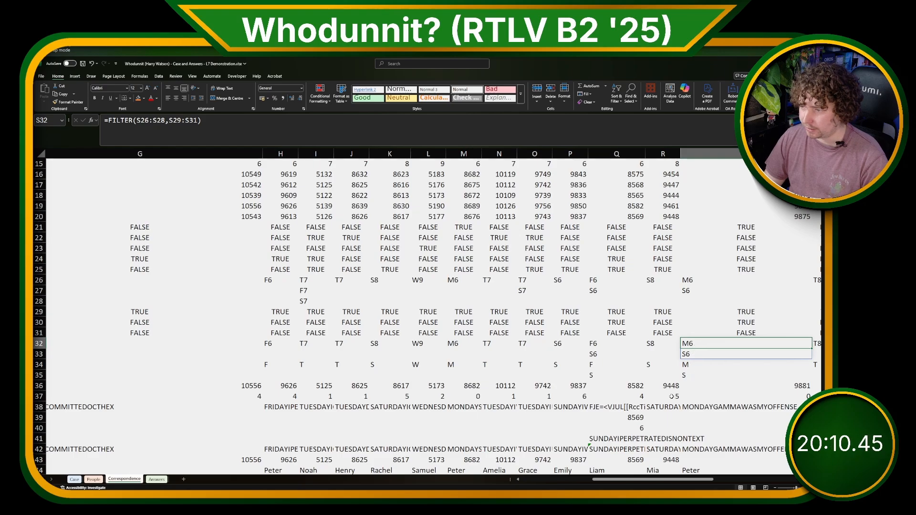
Examine the day letters in row 34, the offset and along-shift lookups in rows 36 and 37, and the decoding formula in G38.
scroll(638, 399, "down", 2)
left_click(279, 354)
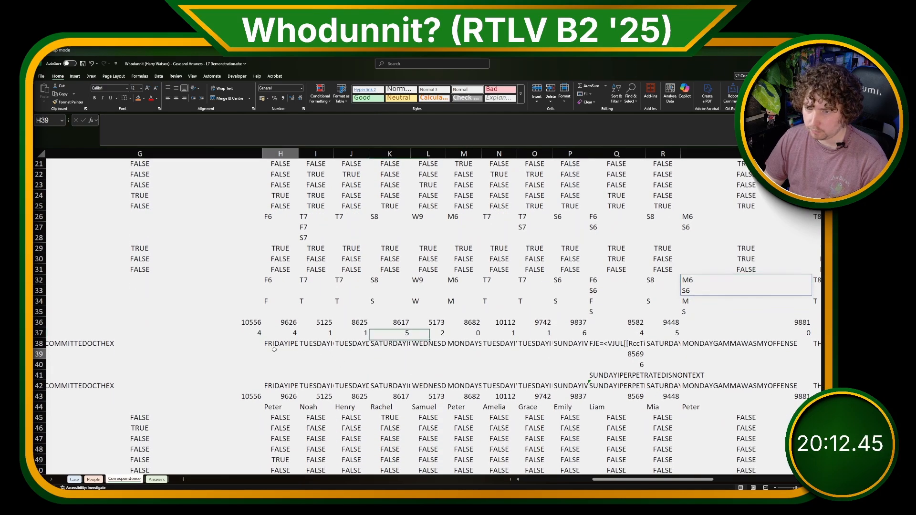
left_click(266, 302)
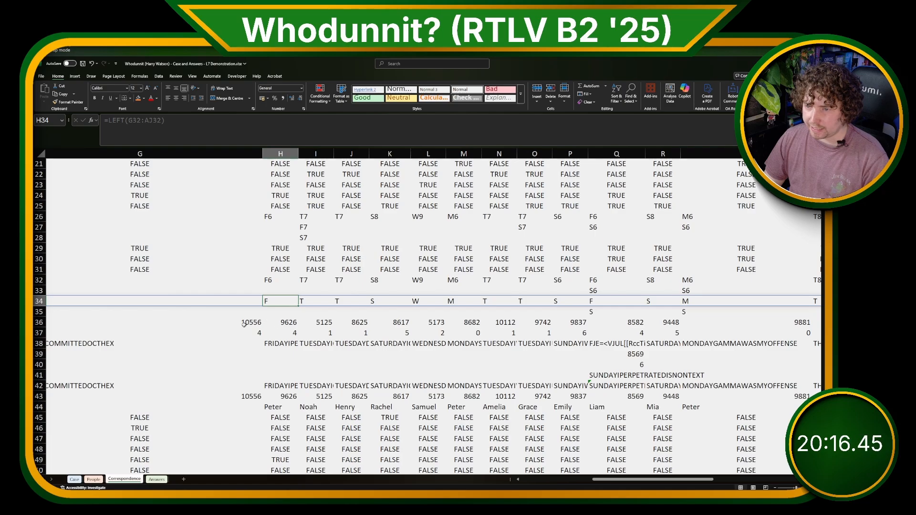
left_click_drag(237, 324, 562, 321)
left_click(384, 323)
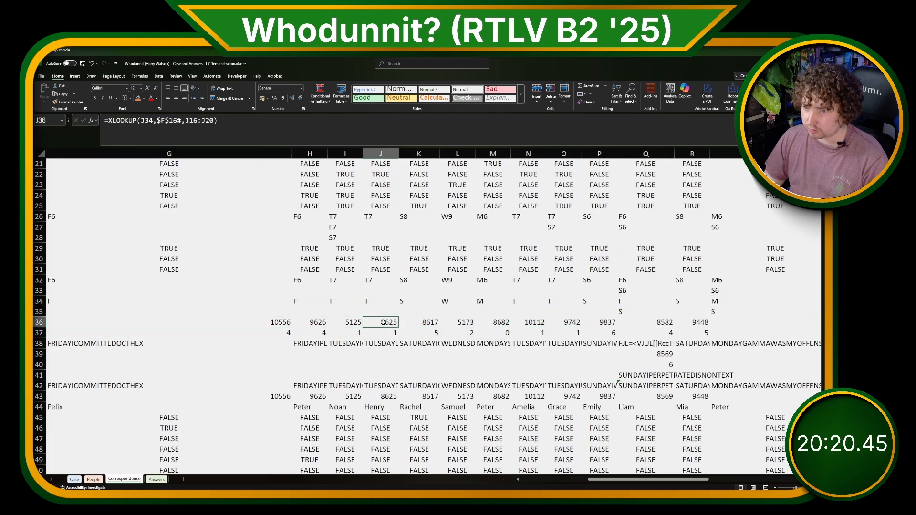
left_click(288, 333)
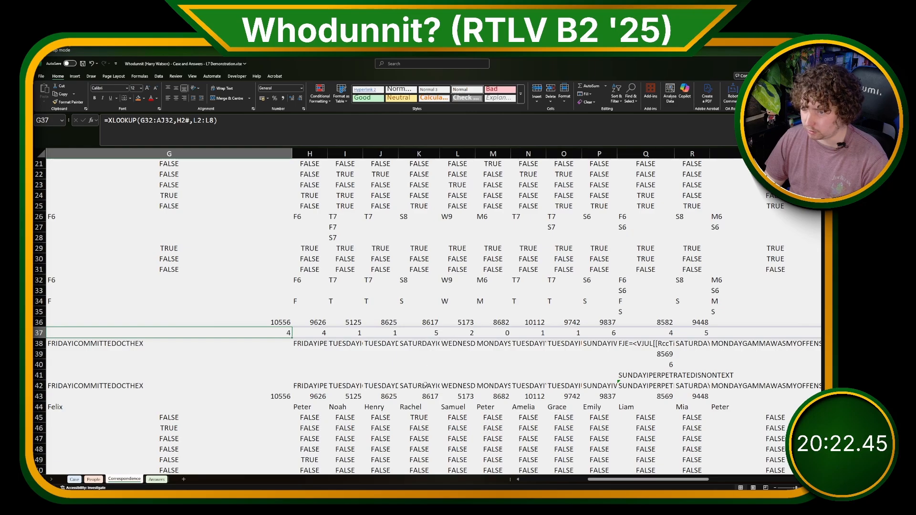
key("Down")
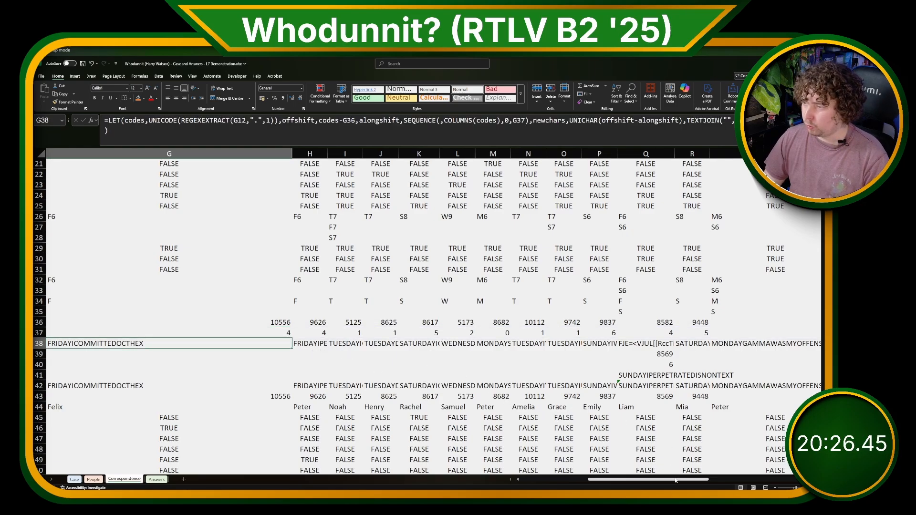
Compare the decoded messages in S38 and Q38, and examine column Q's alternative offset, along shift and decoding formulas in Q39:Q41.
left_click_drag(678, 479, 717, 475)
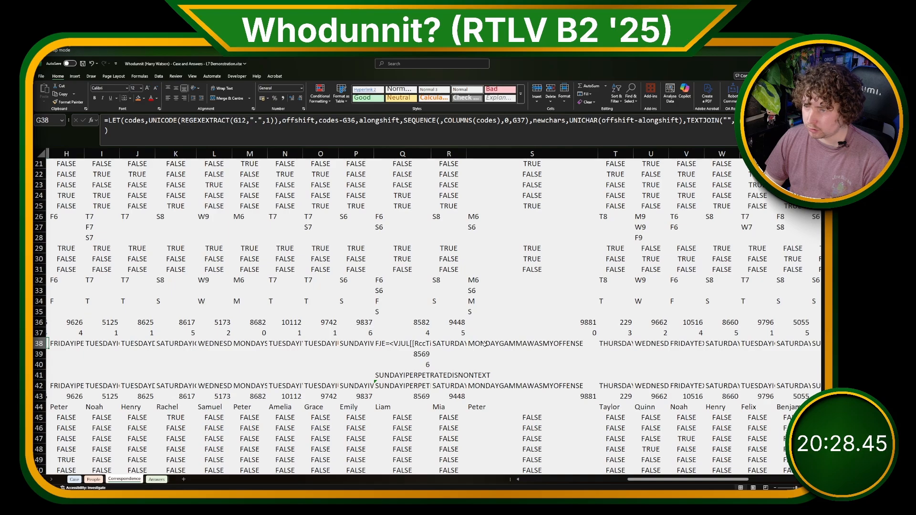
left_click(485, 344)
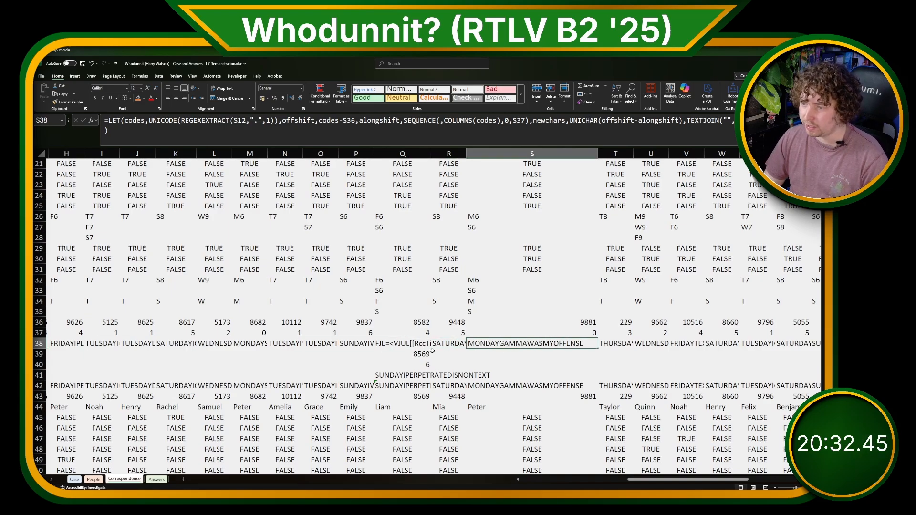
left_click(391, 344)
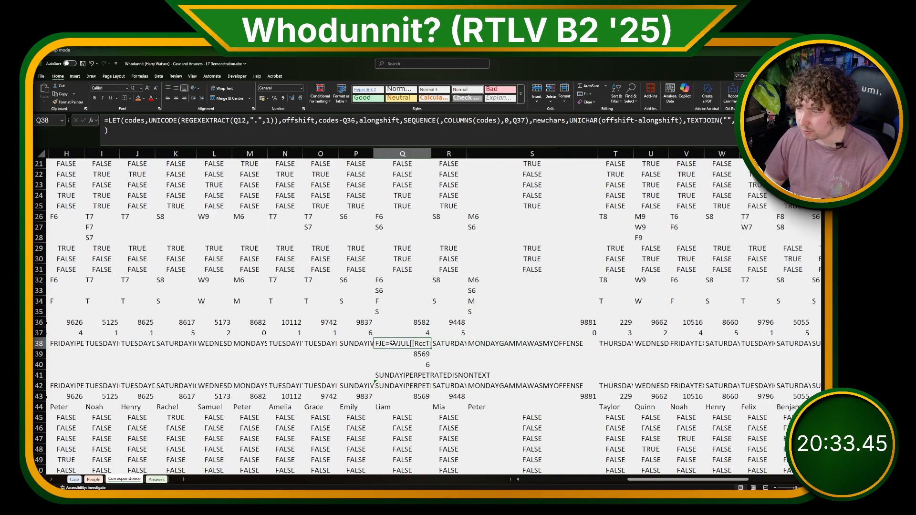
left_click(418, 356)
left_click(415, 324)
left_click(416, 358)
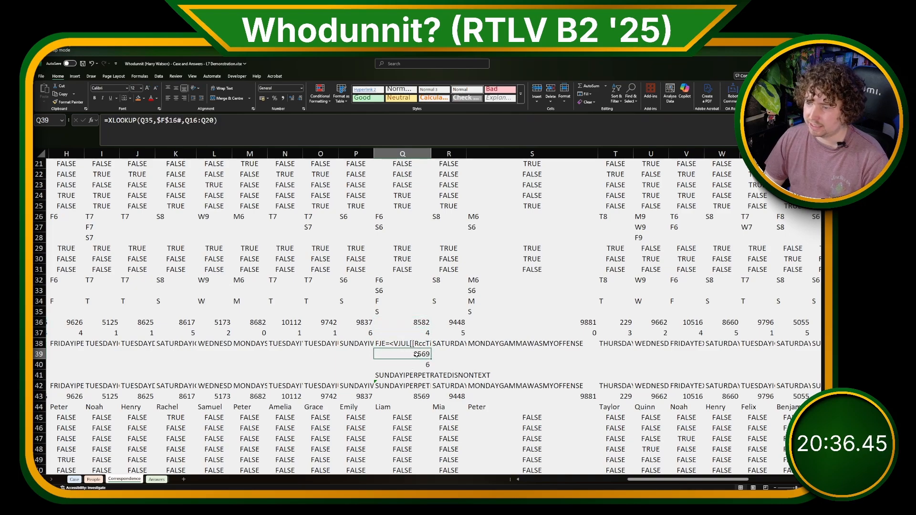
left_click(420, 322)
left_click(428, 333)
key("Down")
key("Down")
key("Down")
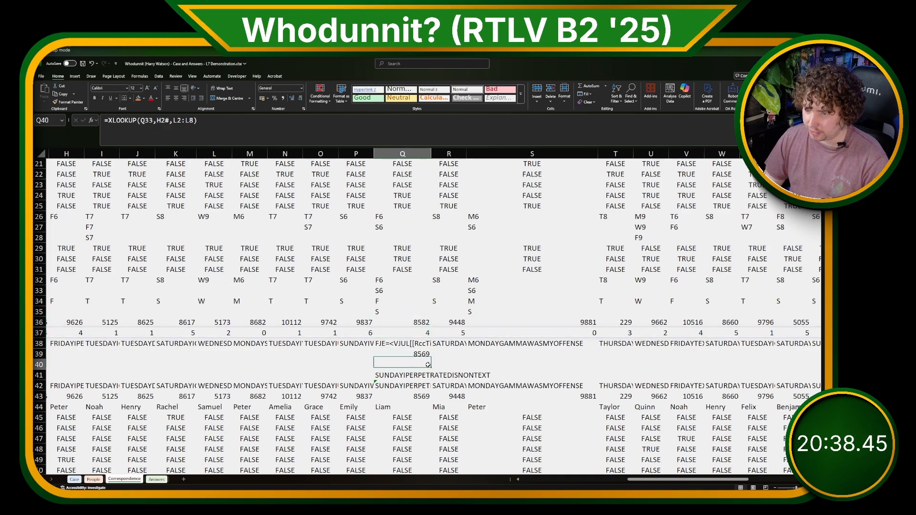
left_click(418, 376)
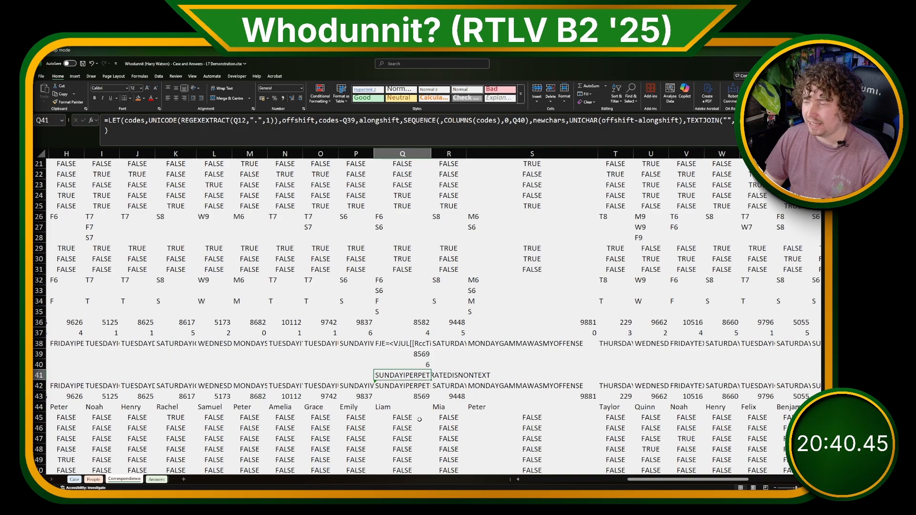
Examine the sender XLOOKUP in H44 and the crime match grid below it against the crime names in F45:F65.
left_click_drag(687, 481, 655, 481)
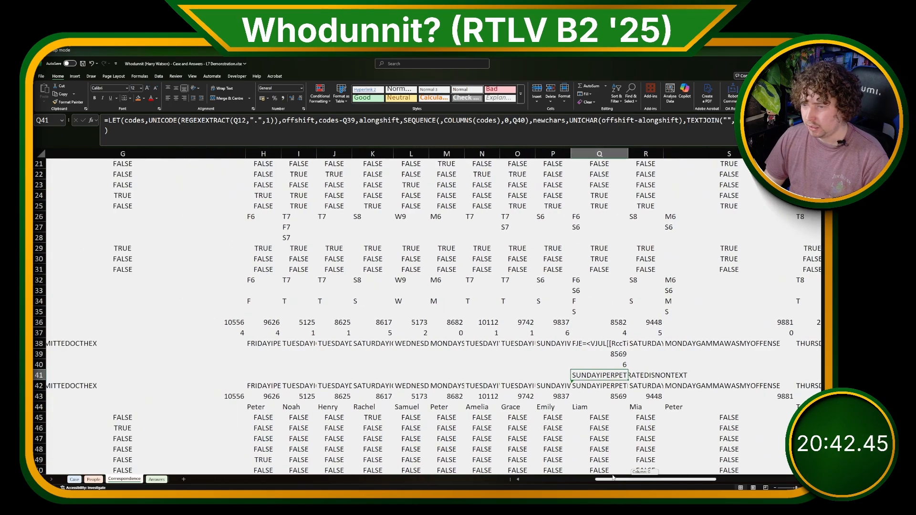
scroll(601, 453, "down", 2)
scroll(601, 453, "down", 1)
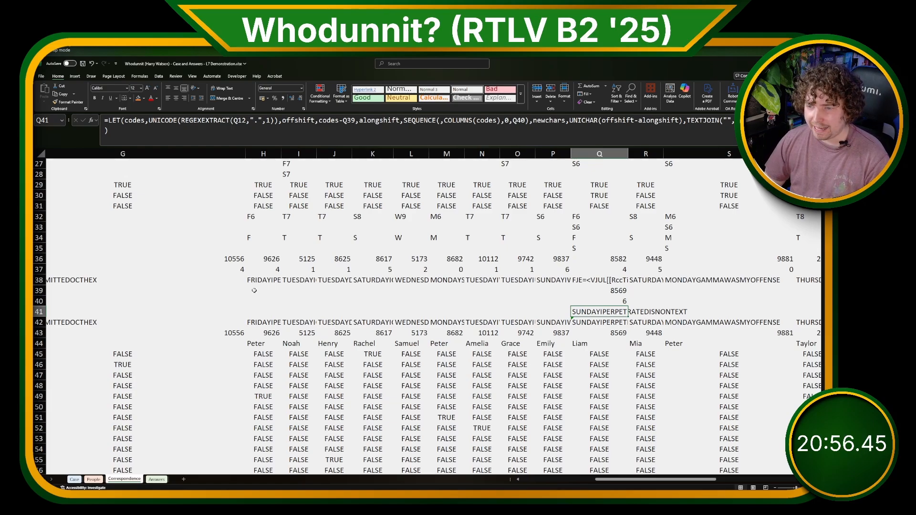
scroll(255, 289, "down", 2)
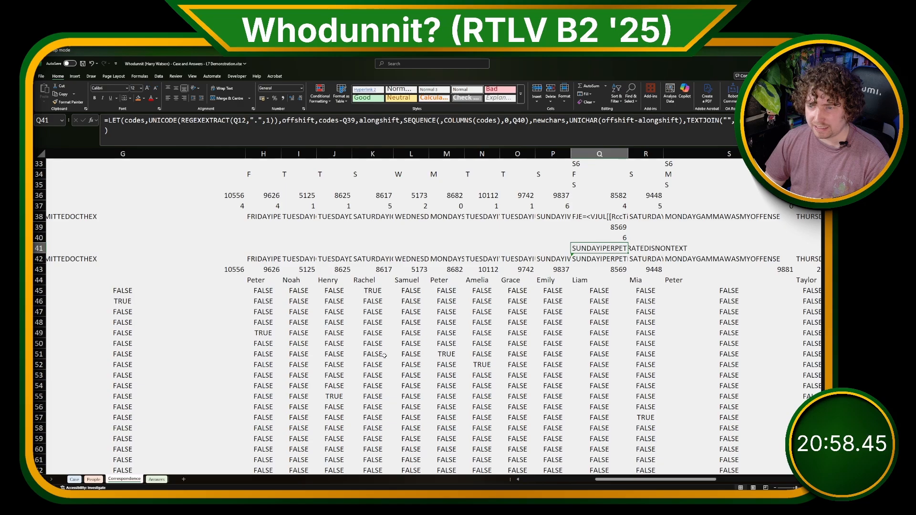
scroll(385, 356, "down", 2)
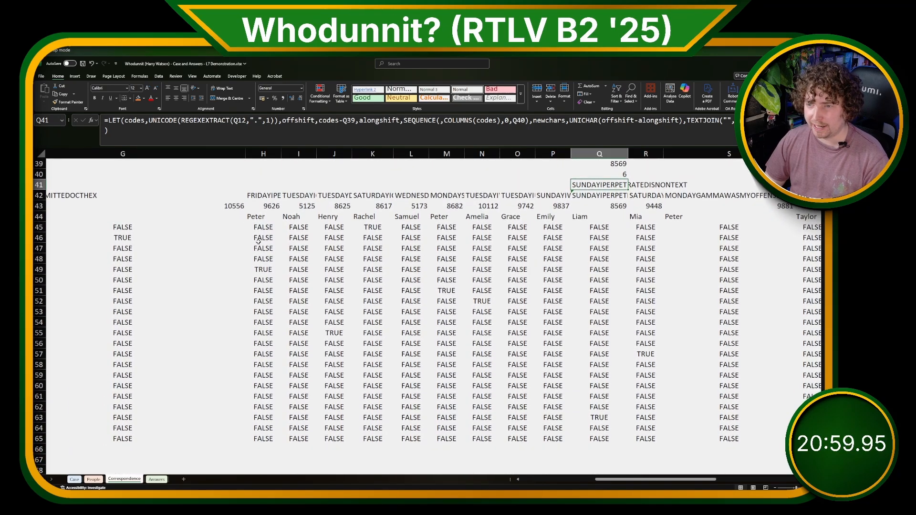
left_click(251, 217)
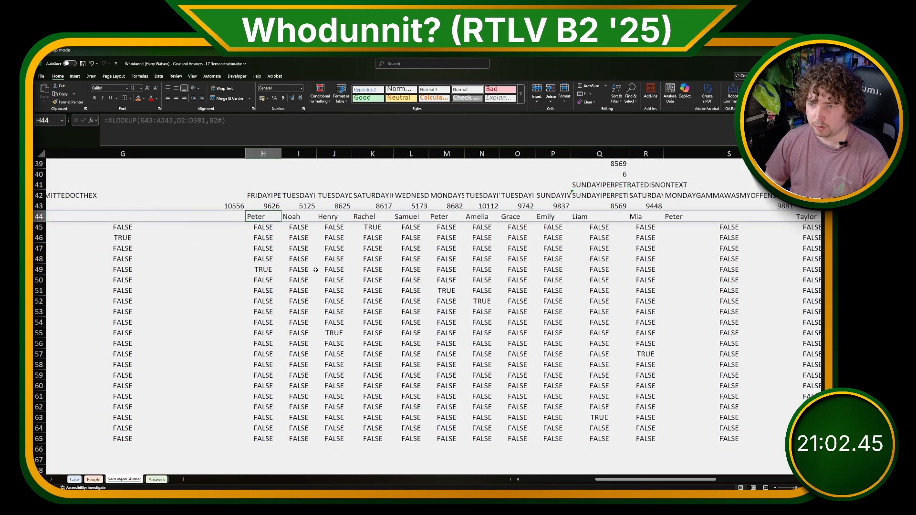
left_click_drag(613, 480, 582, 473)
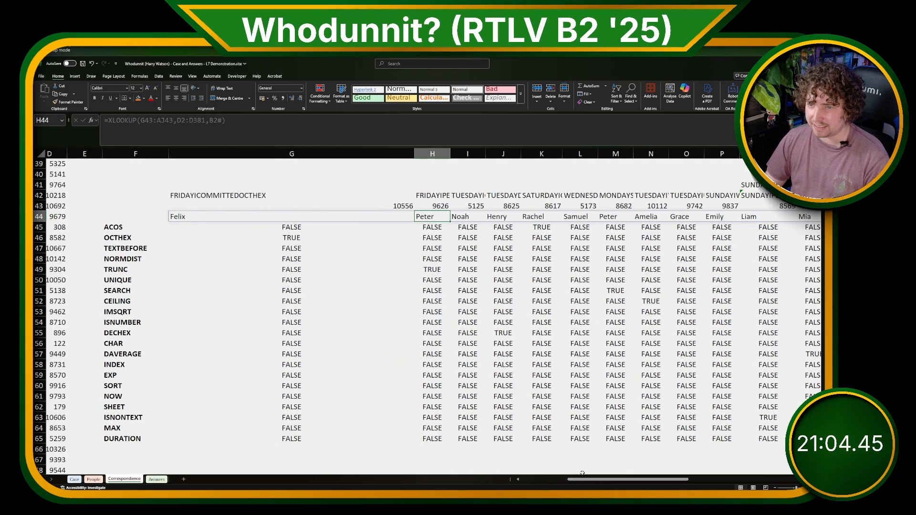
left_click_drag(136, 227, 135, 439)
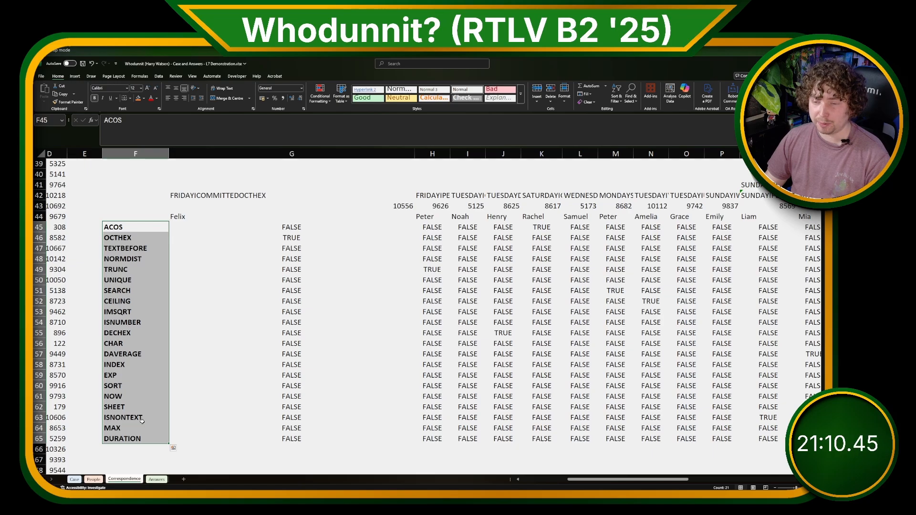
On the Case sheet, examine the DEC2HEX crime in G283 and the points and task description for Level 7.
left_click(76, 481)
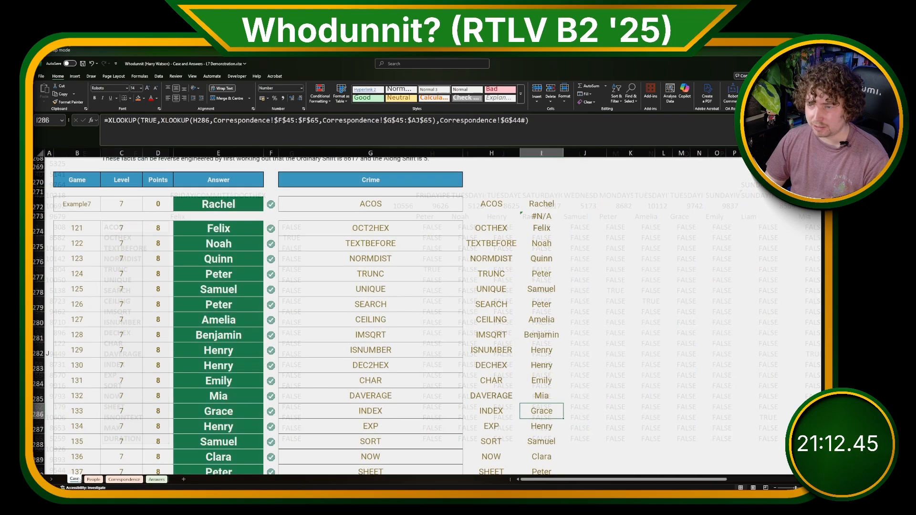
left_click(391, 365)
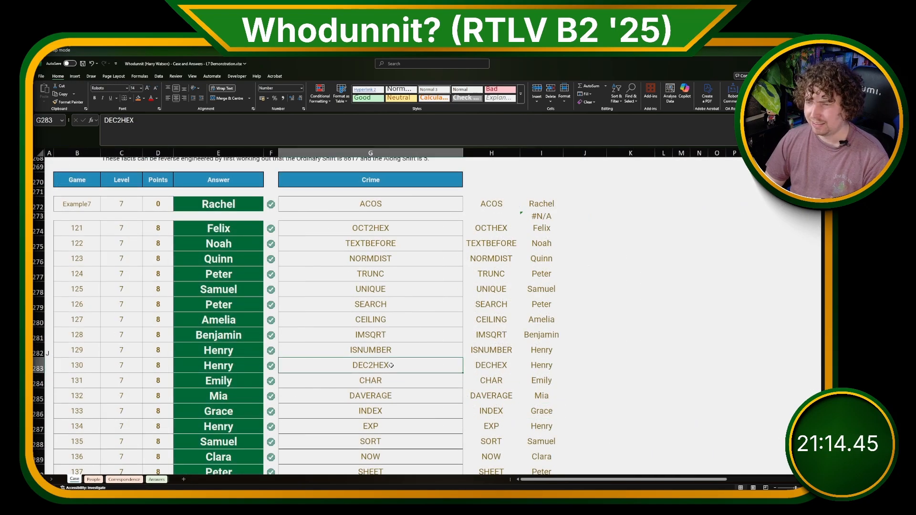
left_click(159, 228)
scroll(149, 353, "up", 8)
scroll(150, 354, "down", 8)
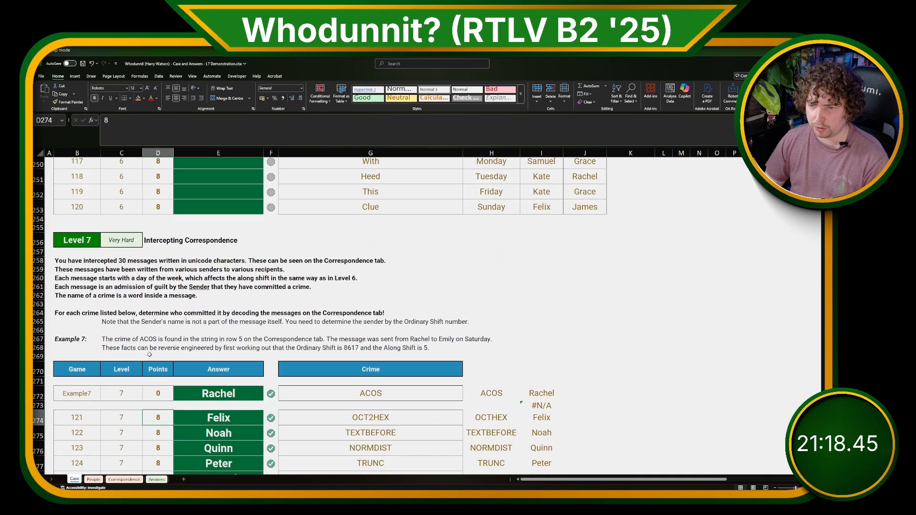
Review the Level 6 and Level 5 questions and compare their points, including the value in D192.
scroll(159, 376, "up", 3)
scroll(159, 376, "up", 10)
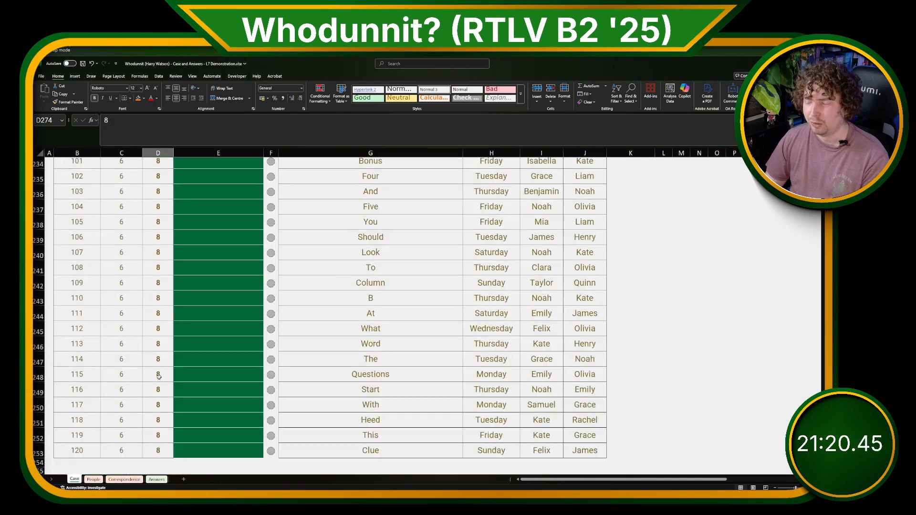
scroll(159, 377, "down", 2)
scroll(159, 376, "up", 2)
scroll(159, 376, "up", 2)
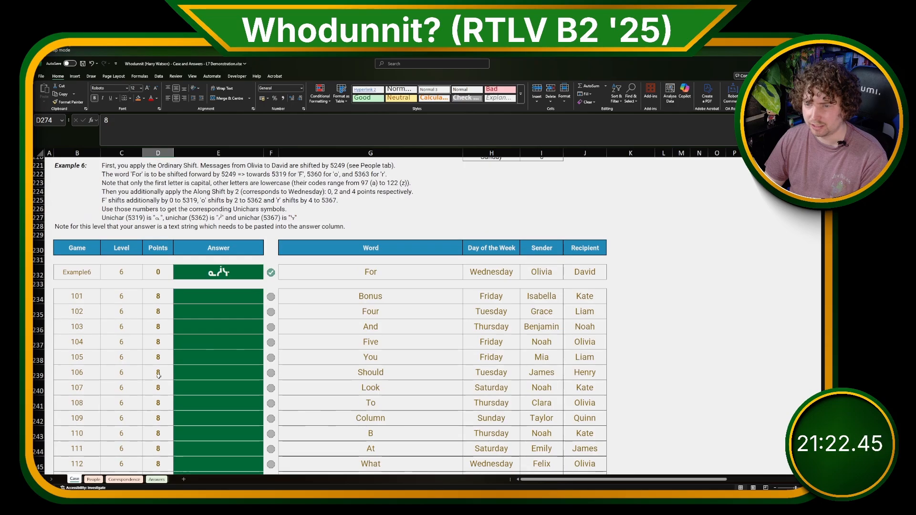
scroll(159, 376, "down", 15)
scroll(158, 376, "up", 15)
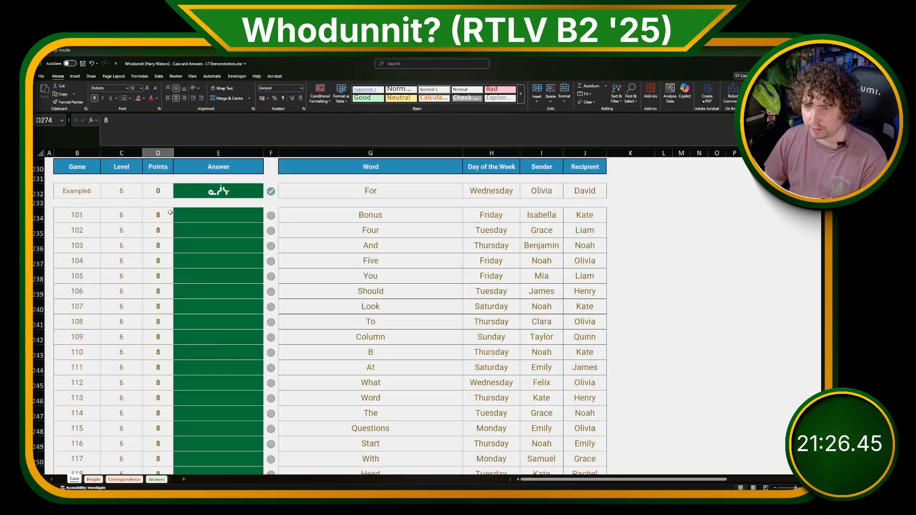
scroll(188, 309, "up", 10)
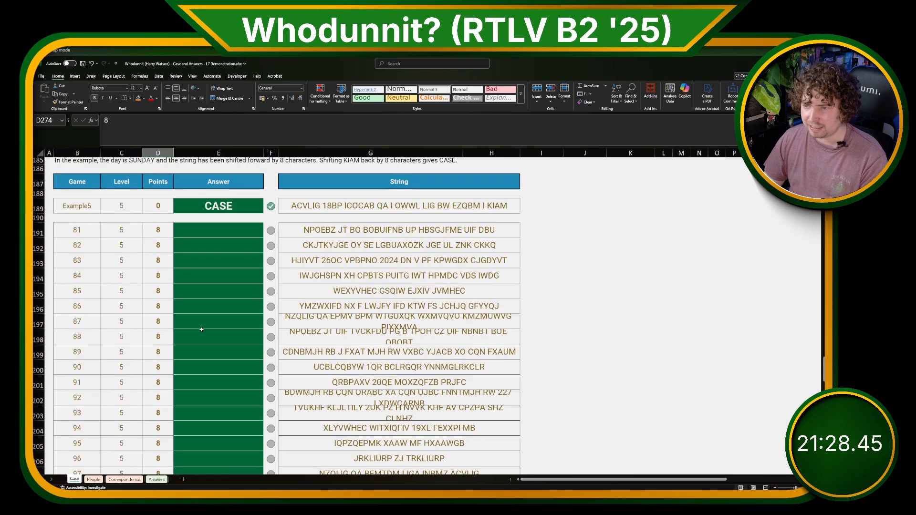
scroll(206, 311, "up", 2)
scroll(191, 353, "down", 1)
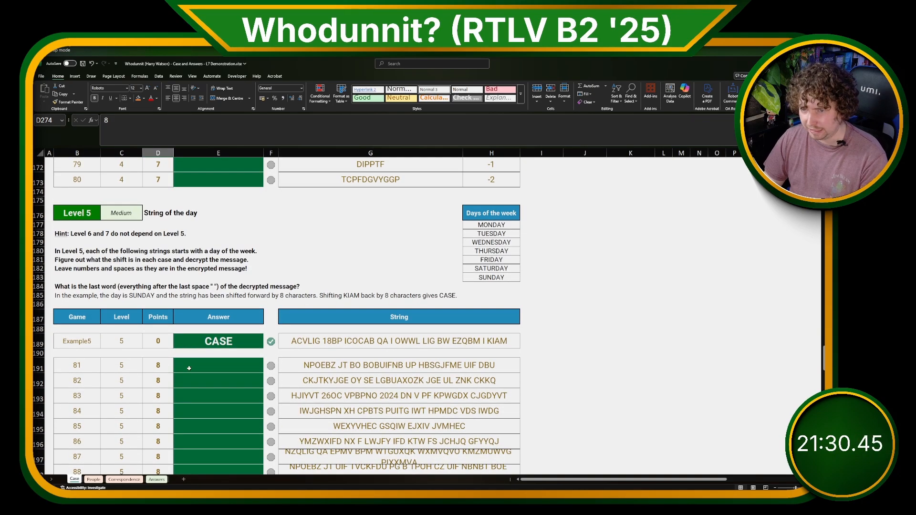
left_click(158, 380)
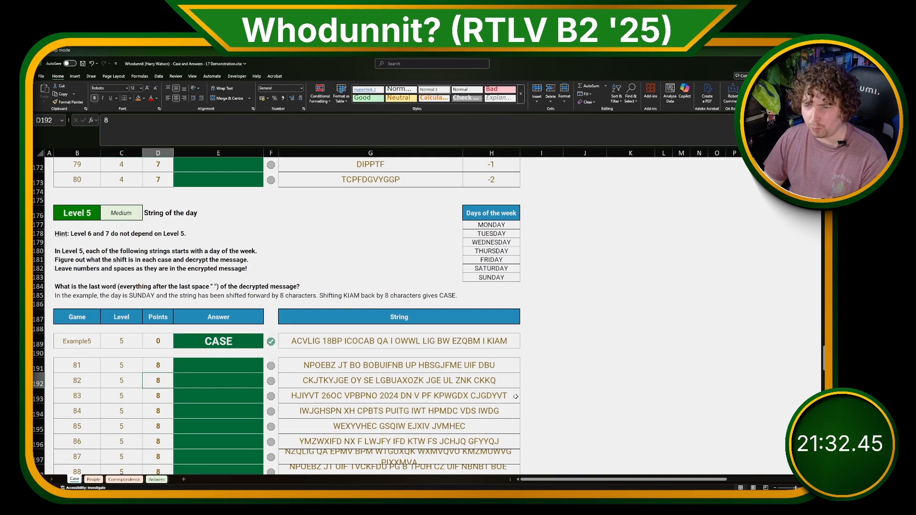
Review the case's general instructions, the bonus questions and the Current Score on the Case sheet.
scroll(506, 396, "up", 7)
scroll(507, 396, "up", 20)
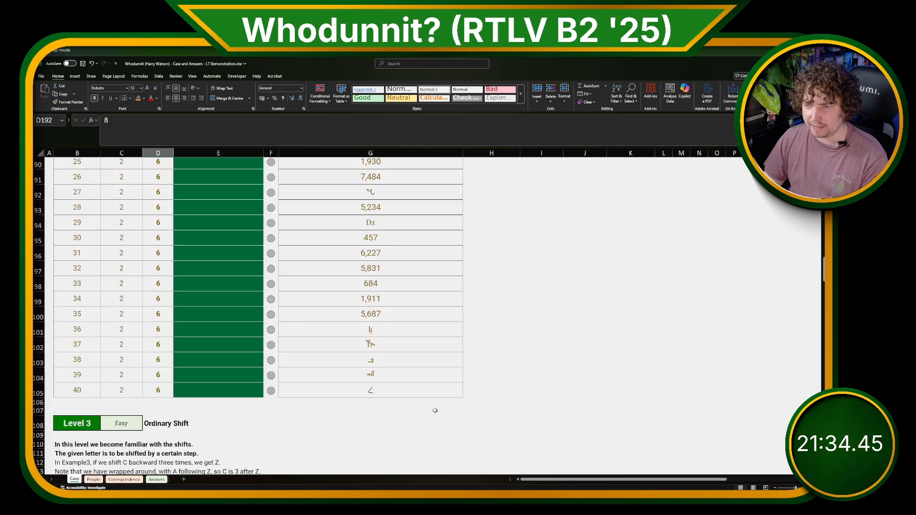
scroll(435, 411, "up", 20)
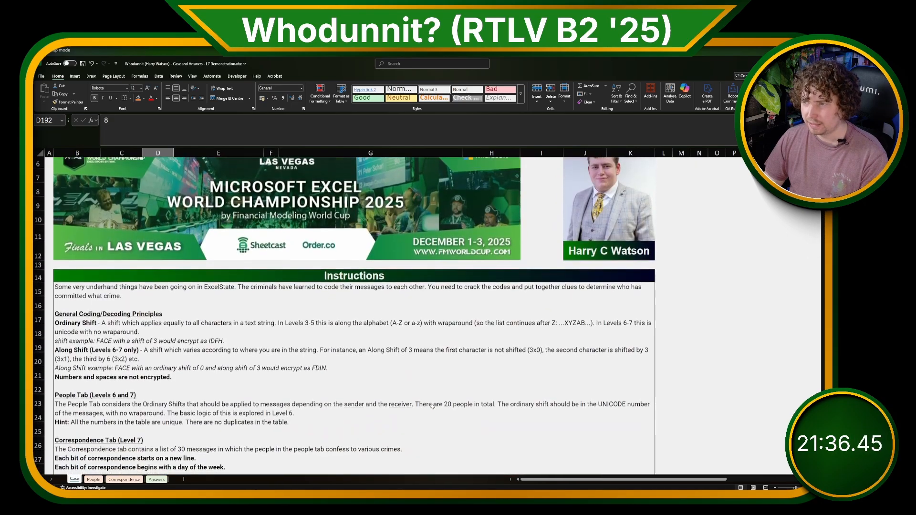
scroll(433, 407, "down", 8)
scroll(433, 407, "down", 1)
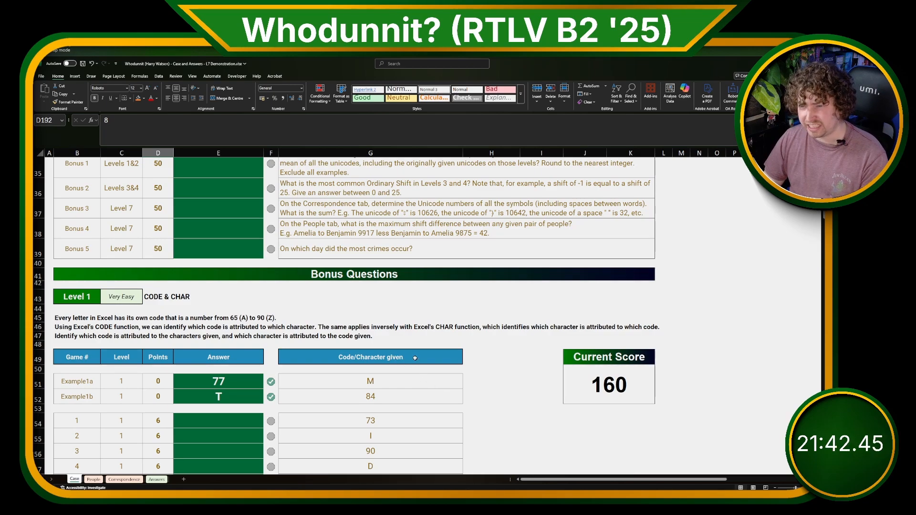
left_click(496, 362)
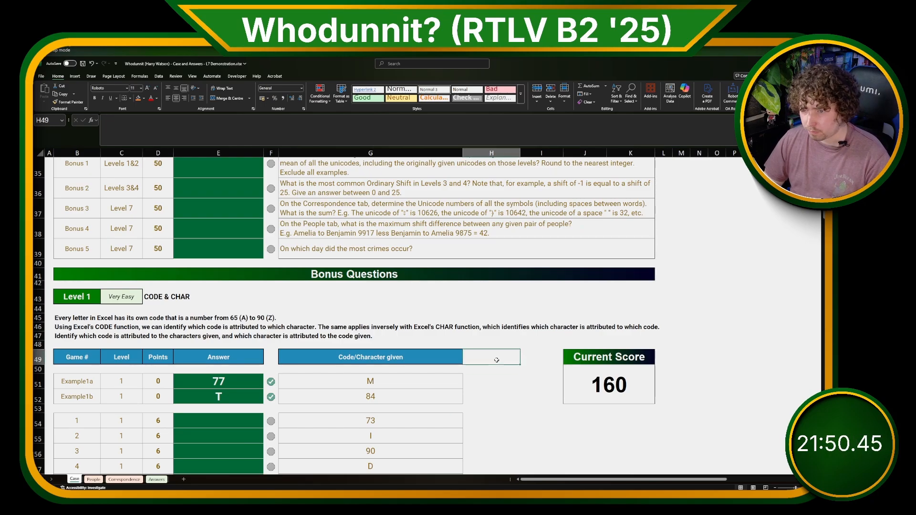
scroll(475, 372, "up", 5)
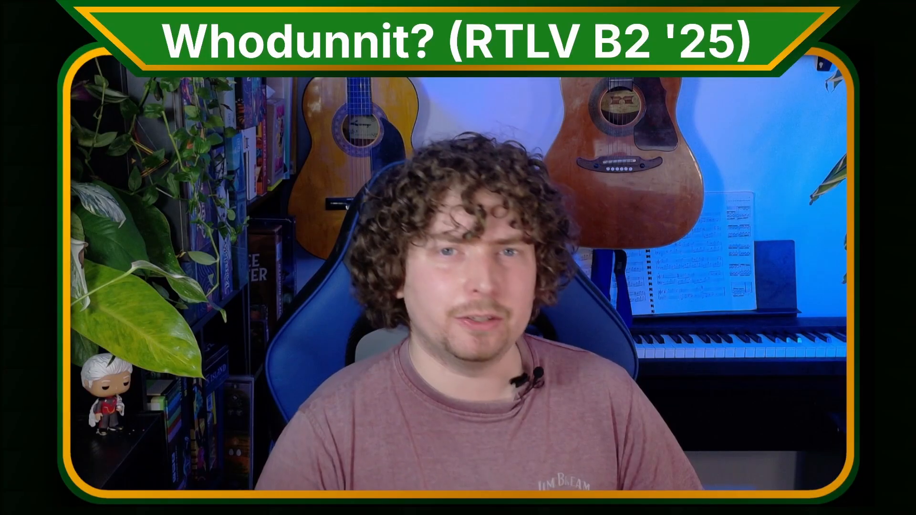
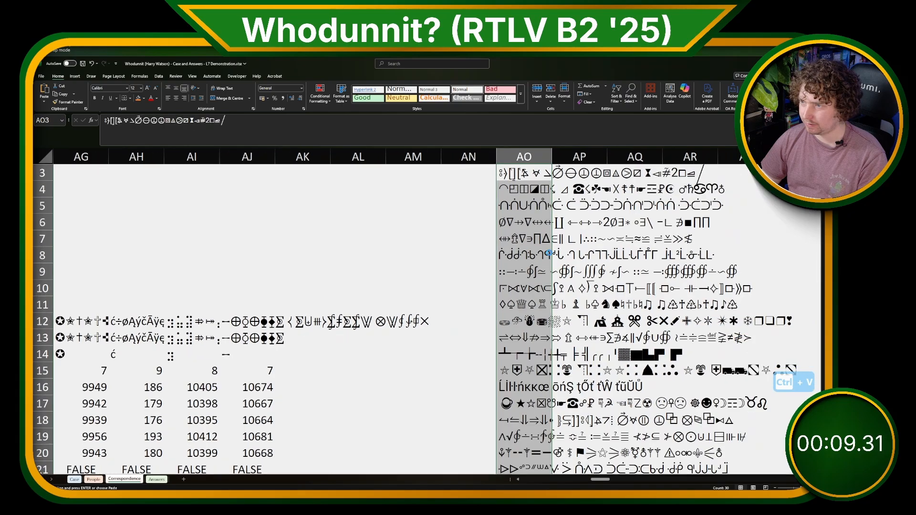
Move the copied message list on the Correspondence sheet up one row so that it starts in AO2.
scroll(468, 268, "right", 5)
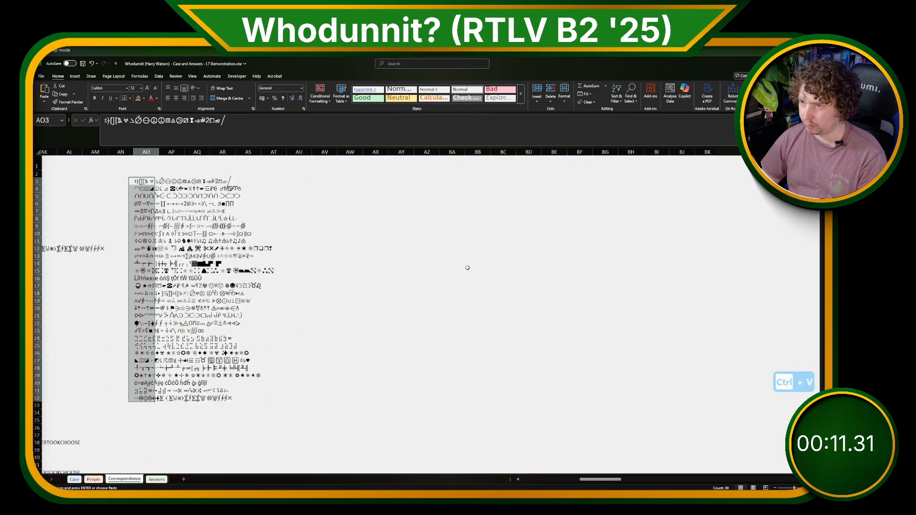
scroll(446, 225, "left", 5)
scroll(446, 224, "down", 1, "ctrl")
key("ctrl+x")
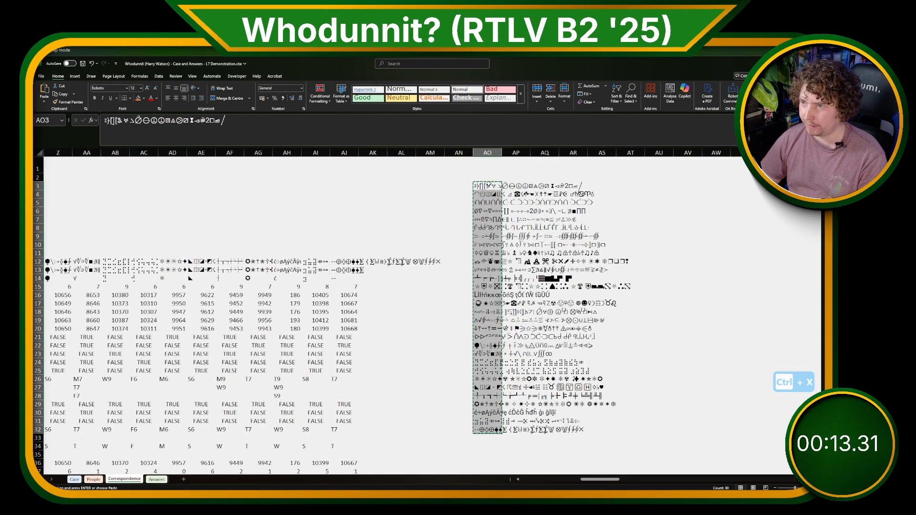
left_click(486, 177)
key("ctrl+v")
scroll(434, 191, "left", 2)
scroll(436, 191, "left", 8)
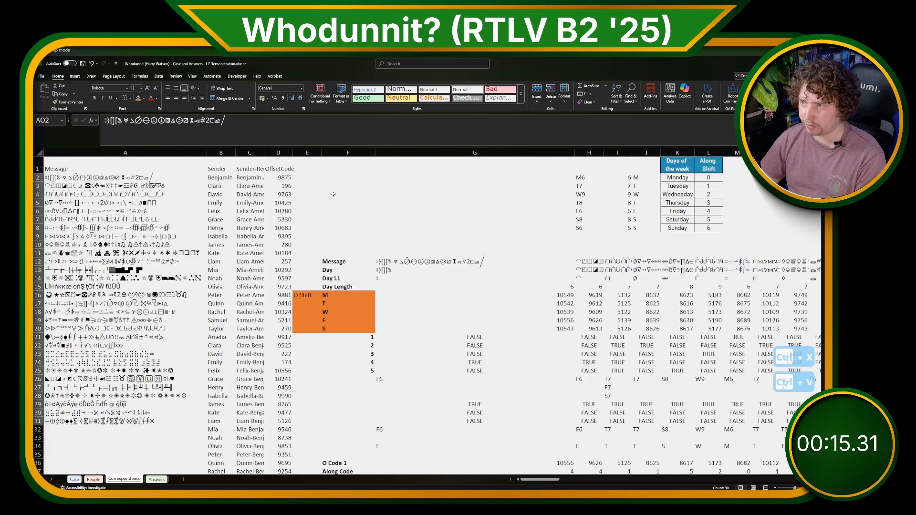
Copy the weekdays and along shifts from K2:L8 and paste them transposed as a two-row header starting in AQ1.
left_click_drag(673, 178, 708, 228)
key("ctrl+c")
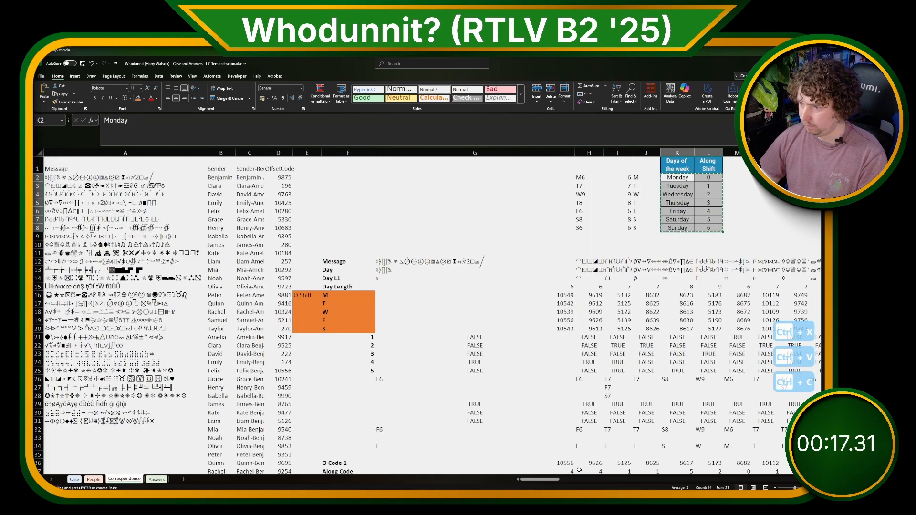
left_click_drag(558, 480, 628, 480)
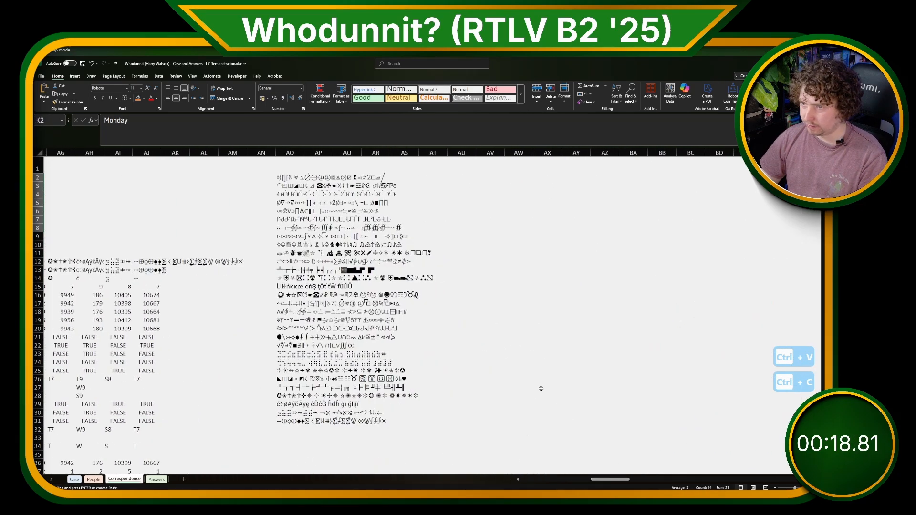
left_click(397, 166)
left_click(291, 177)
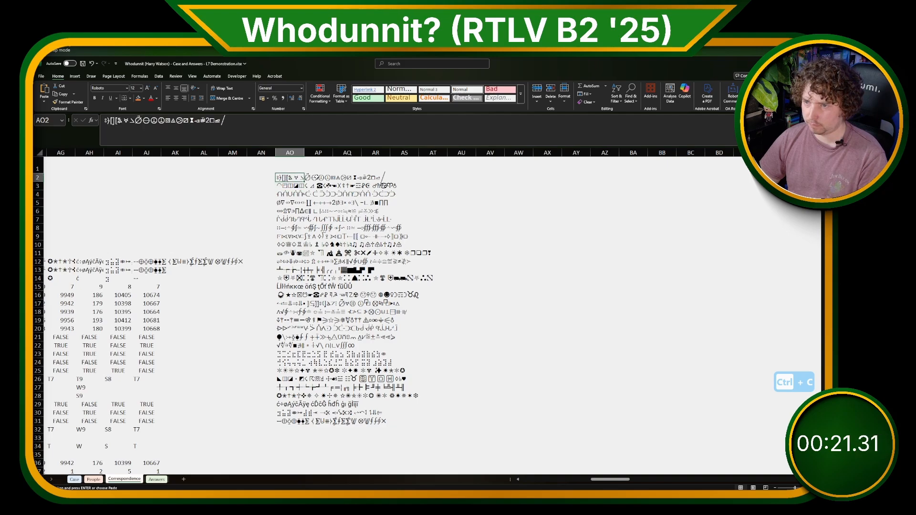
left_click(330, 175)
left_click(343, 161)
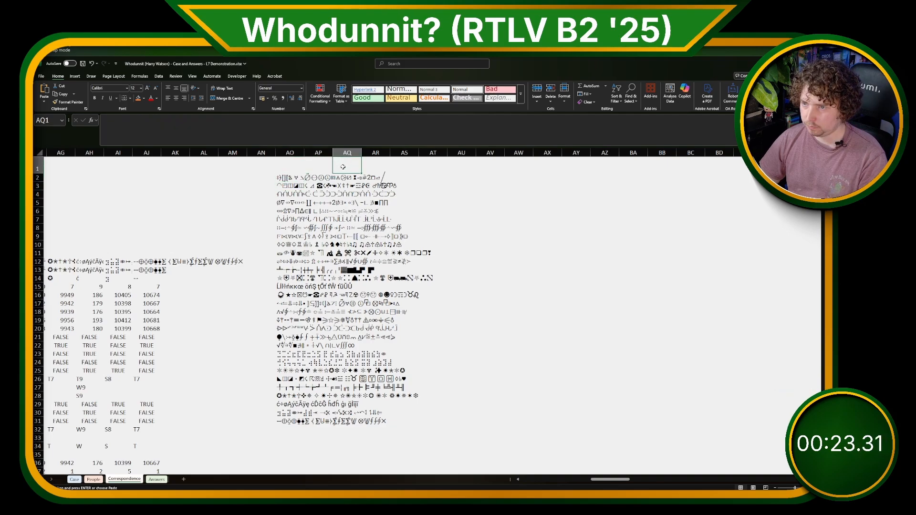
key("ctrl+v")
left_click(396, 228)
left_click(415, 252)
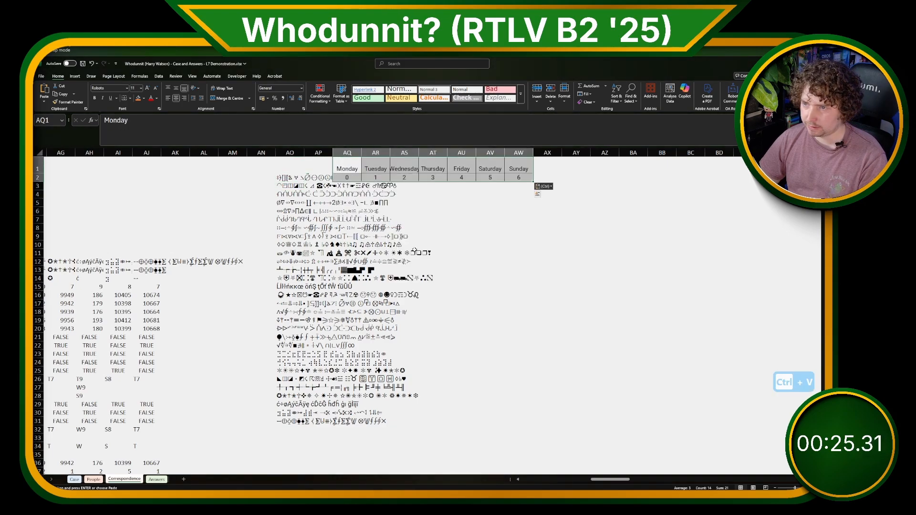
Move the message list in column AO down one row to start in AO3, below the weekday header.
left_click(280, 178)
key("ctrl+shift+Down")
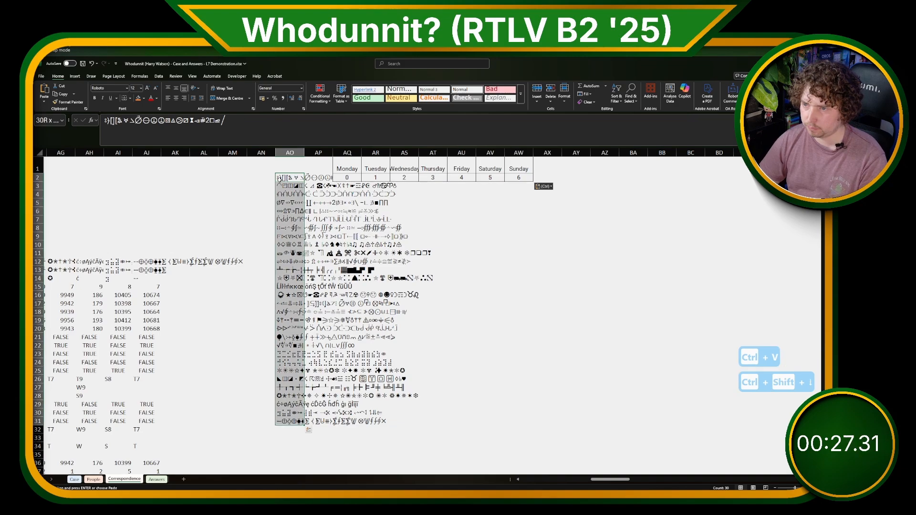
key("ctrl+x")
key("Down")
key("ctrl+v")
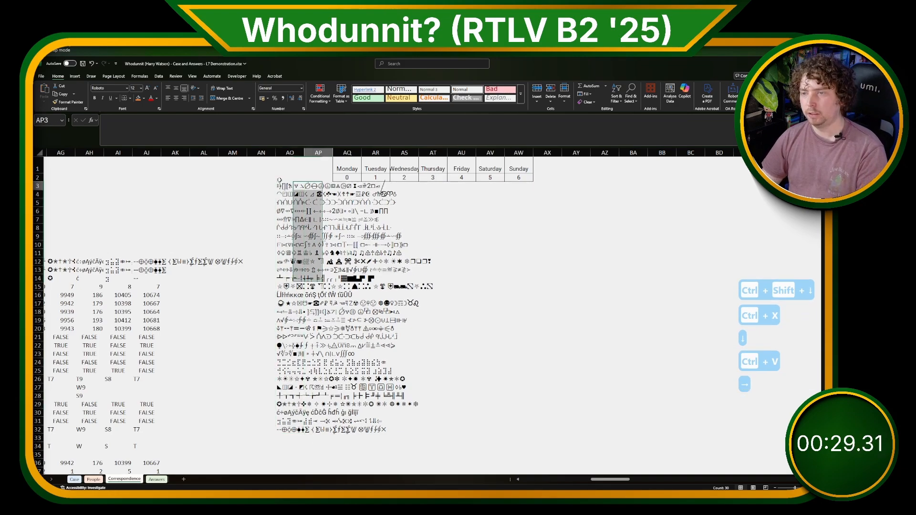
Extract the first word of each message in column AP with =TEXTBEFORE(AO3," ") in AP3, filled down the message list.
key("Right")
type("=LEF")
key("shift+BackSpace")
key("shift+BackSpace")
key("shift+BackSpace")
type("T")
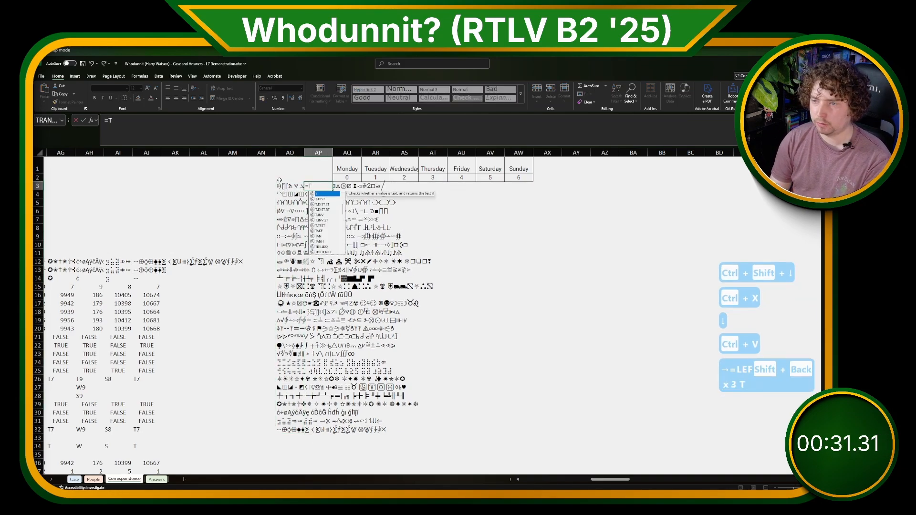
type("EXTBEF")
key("shift+BackSpace")
type("BEFORE()")
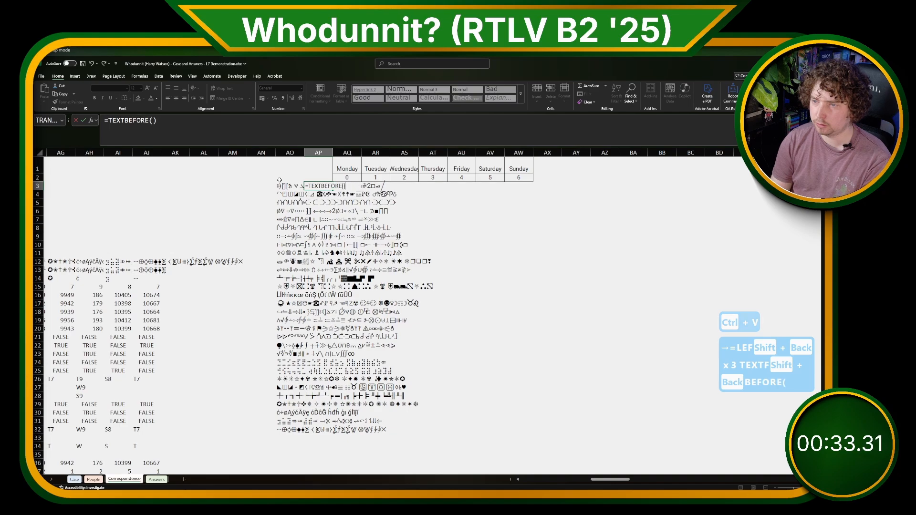
key("BackSpace")
key("Left")
type(",")
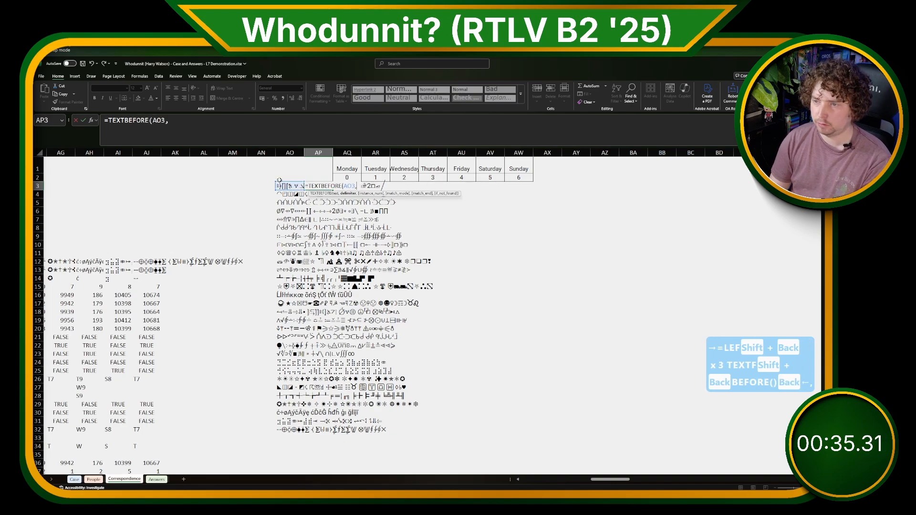
type("\" \")")
key("Return")
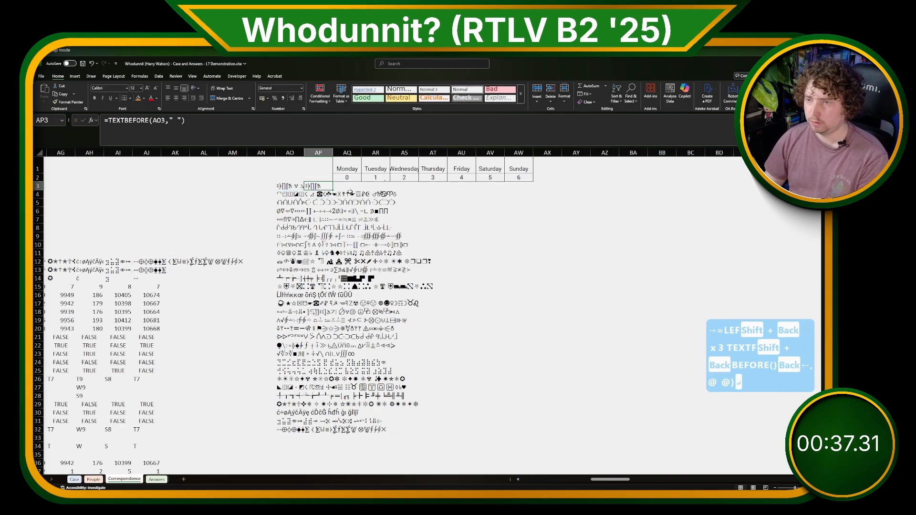
double_click(333, 191)
Split the first word into single characters across the weekday columns with =REGEXEXTRACT(AP3,".",1) in AQ3.
left_click(337, 187)
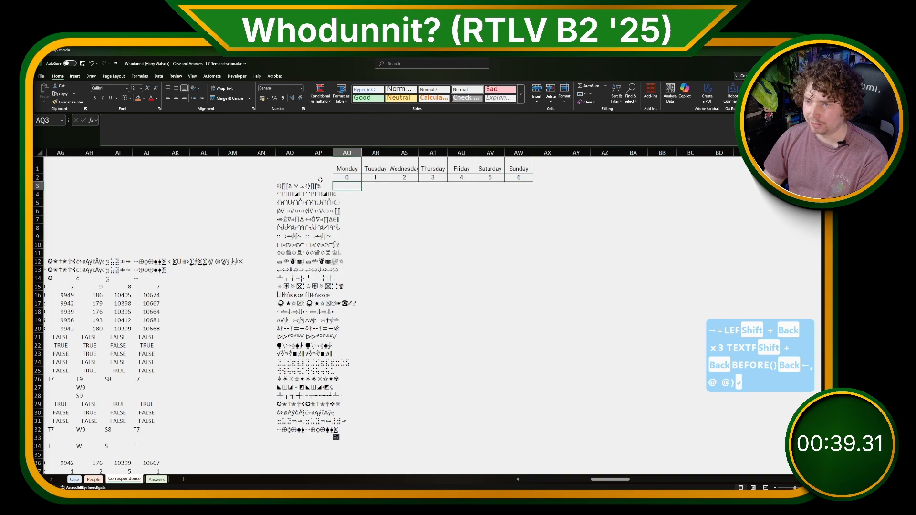
type("=")
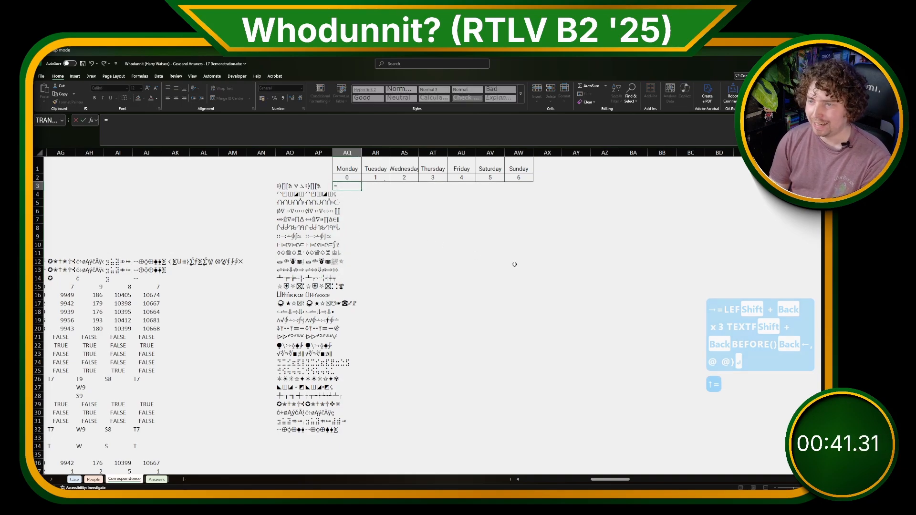
type("REGE")
key("Tab")
key("Left")
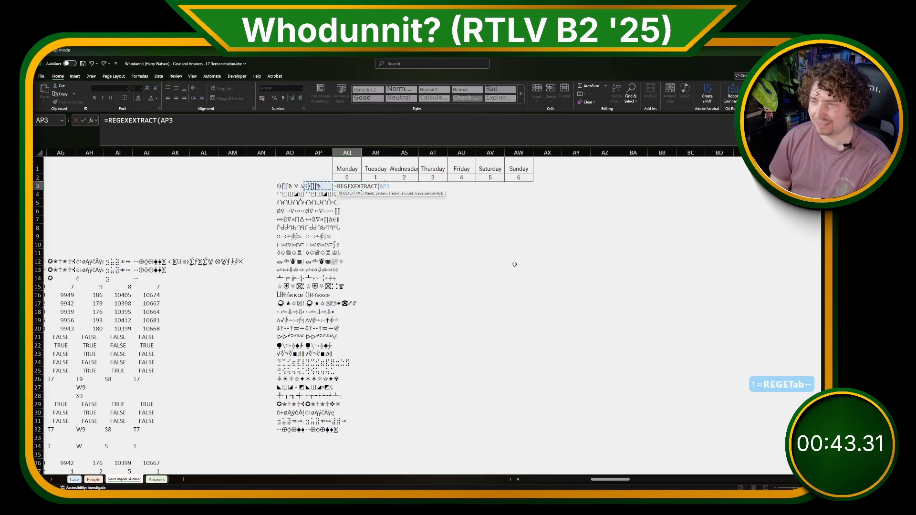
type(",\".\",1)")
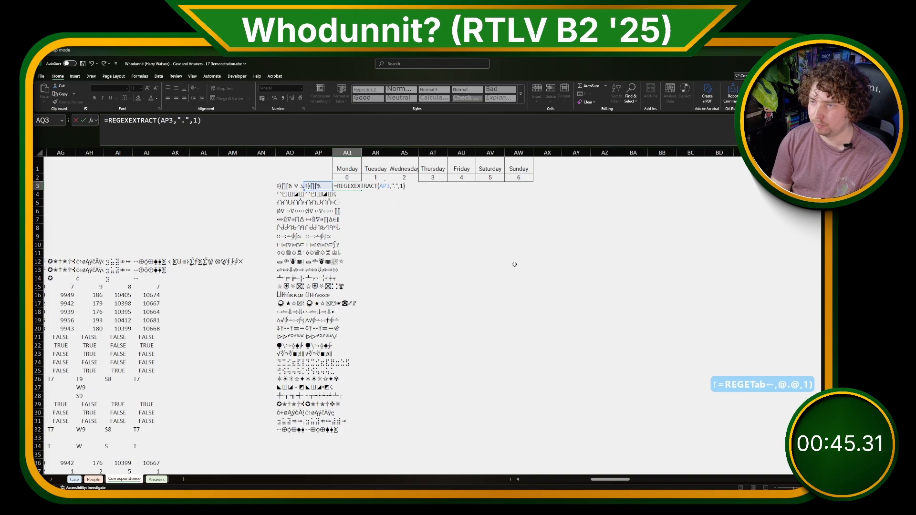
key("Return")
key("Up")
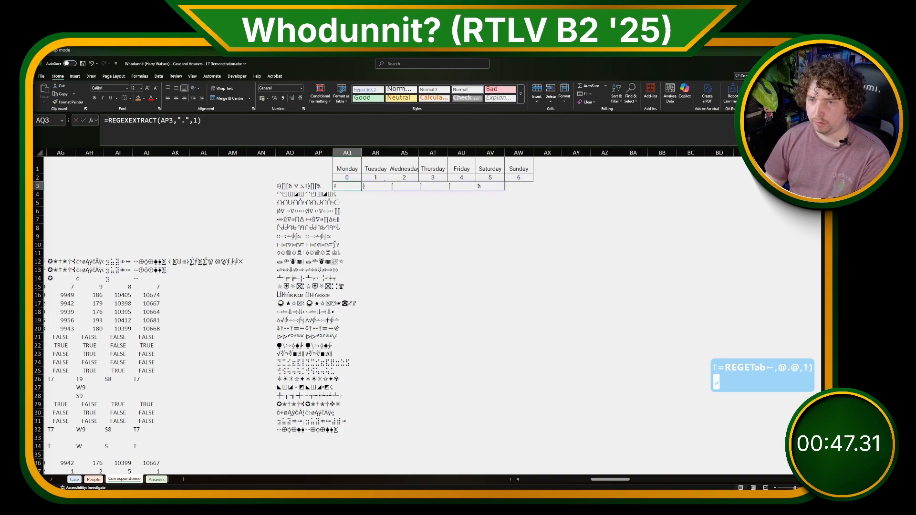
Convert the AQ3 characters to Unicode values with =LET(codes,UNICODE(REGEXEXTRACT(AP3,".",1)),codes).
left_click(108, 120)
type("LET(")
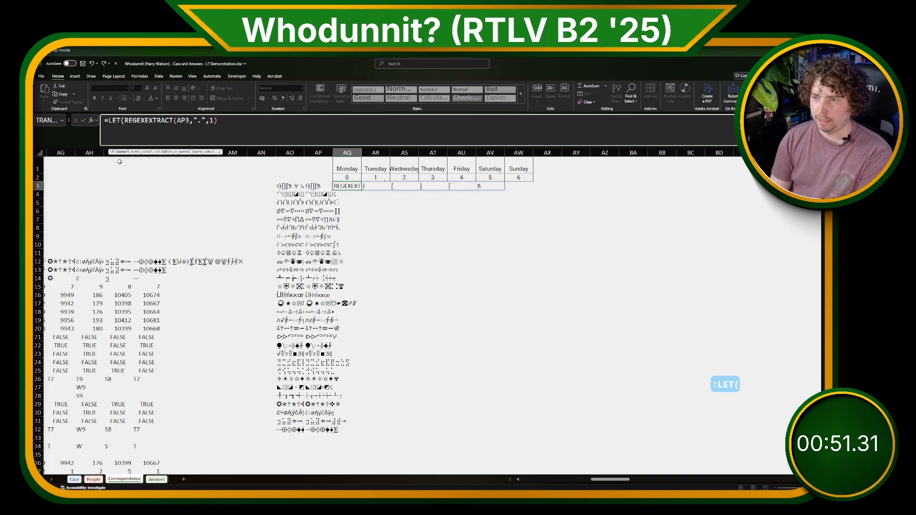
type("codes,UN")
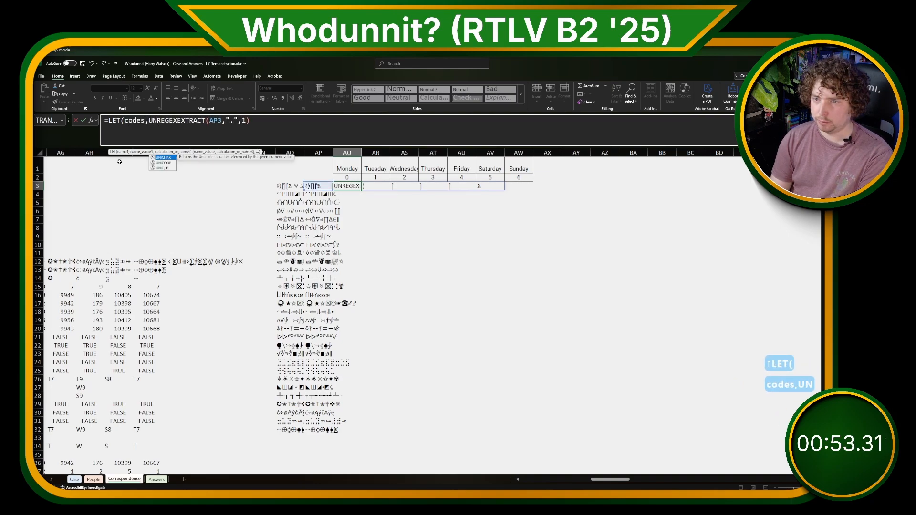
type("ICODE(")
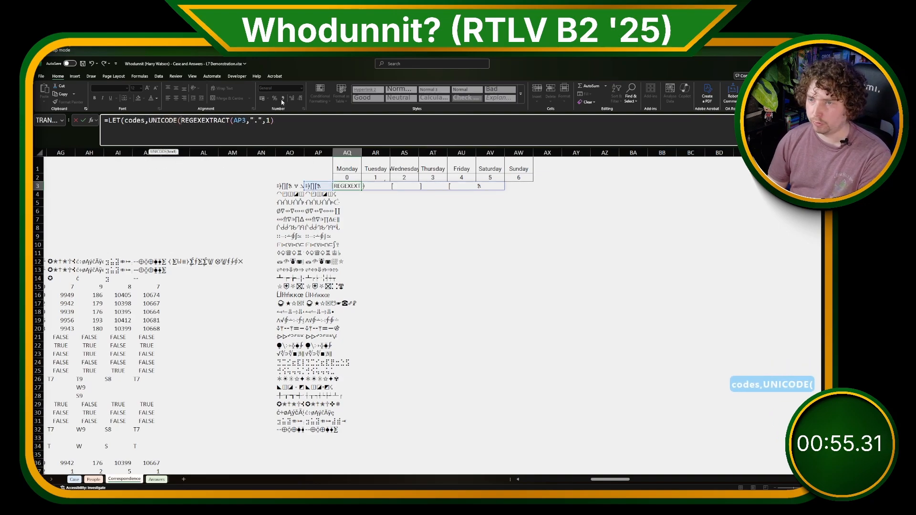
left_click(300, 119)
type("),codes")
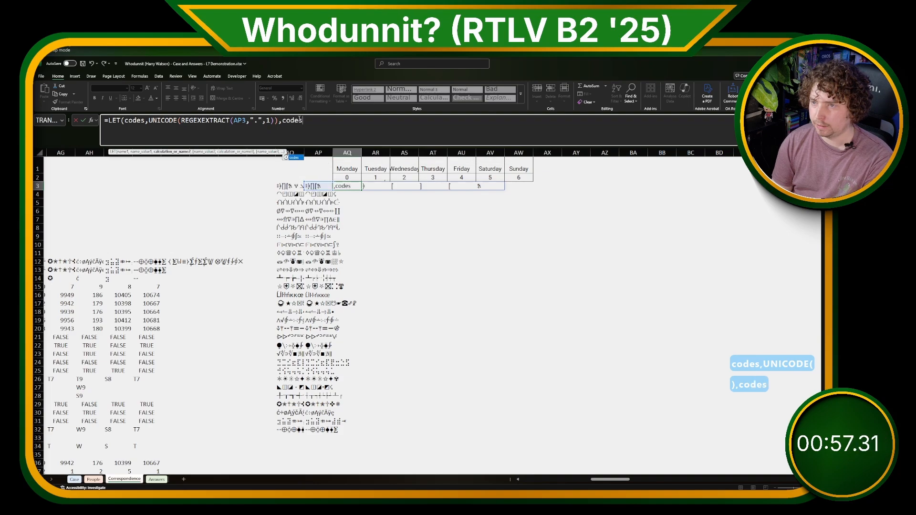
type(")")
key("Return")
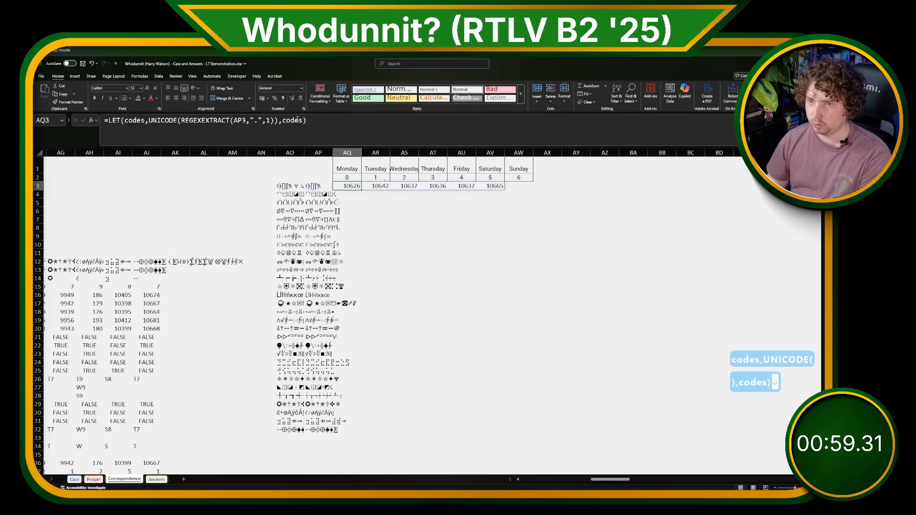
Break the AQ3 LET formula onto separate lines and add a second variable named day before the final codes.
left_click(282, 120)
key("alt+Return")
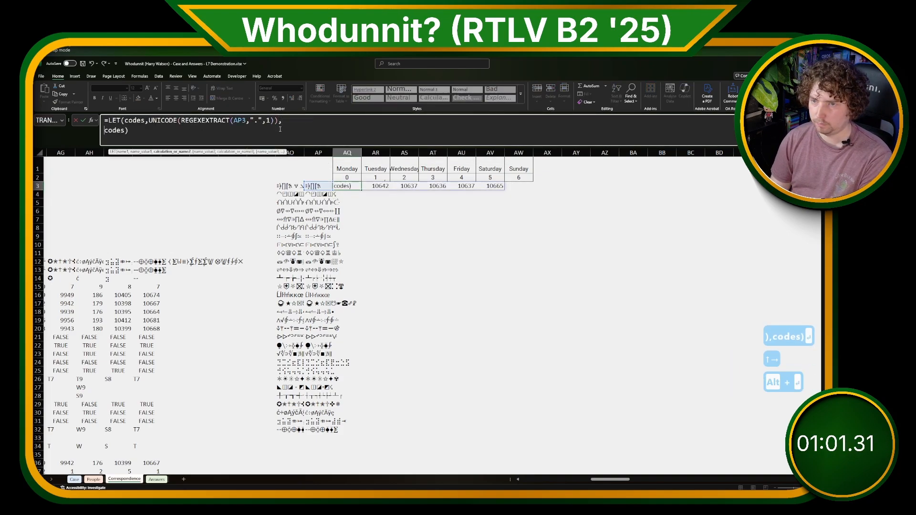
key("alt+Return")
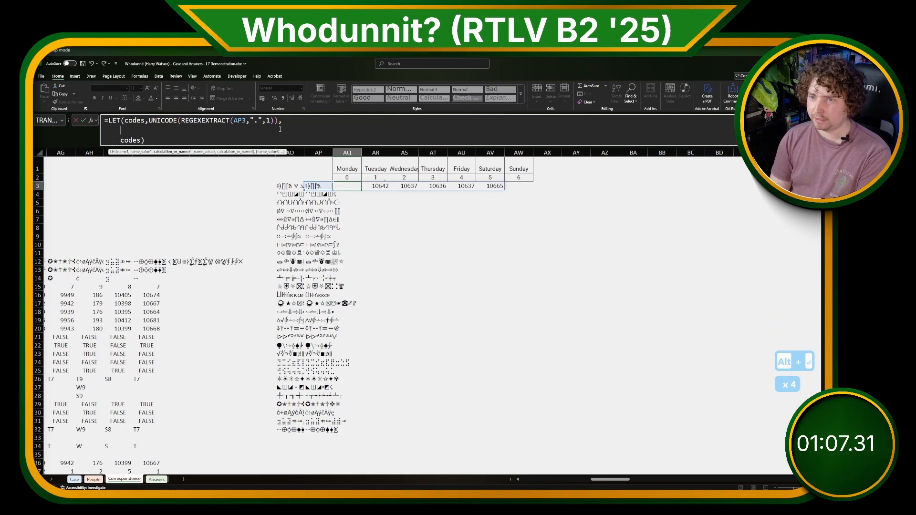
type("day,")
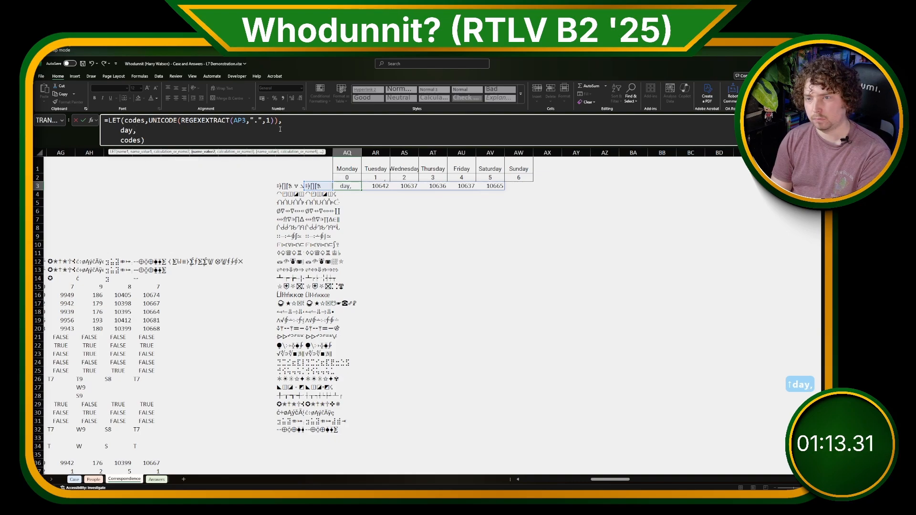
Start an IF around the LET with LEN($AP3), and make the REGEXEXTRACT reference column-absolute as $AP3.
left_click(108, 121)
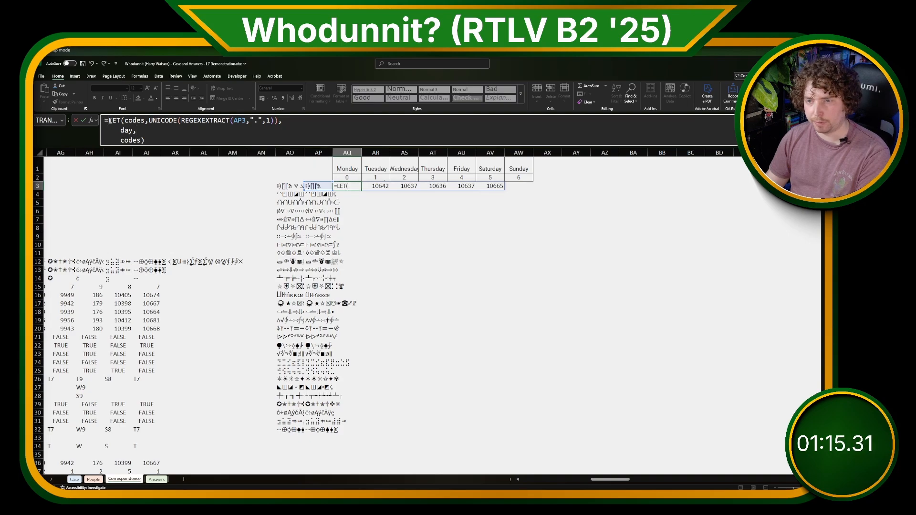
type("IF(LEN(")
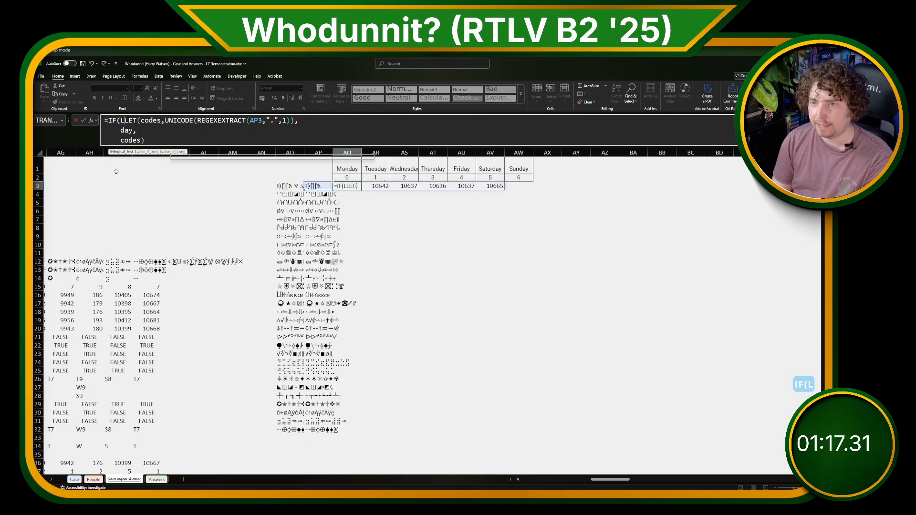
left_click(314, 186)
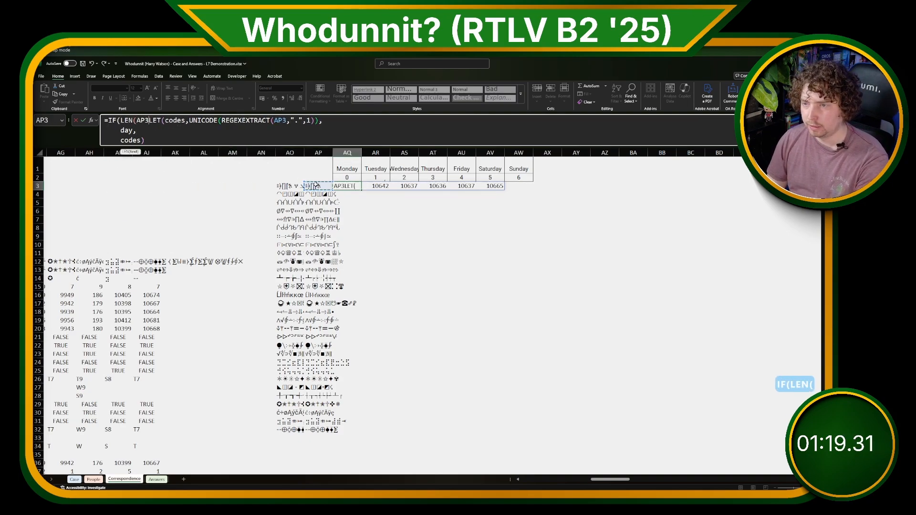
key("F4")
key("F4")
key("F4")
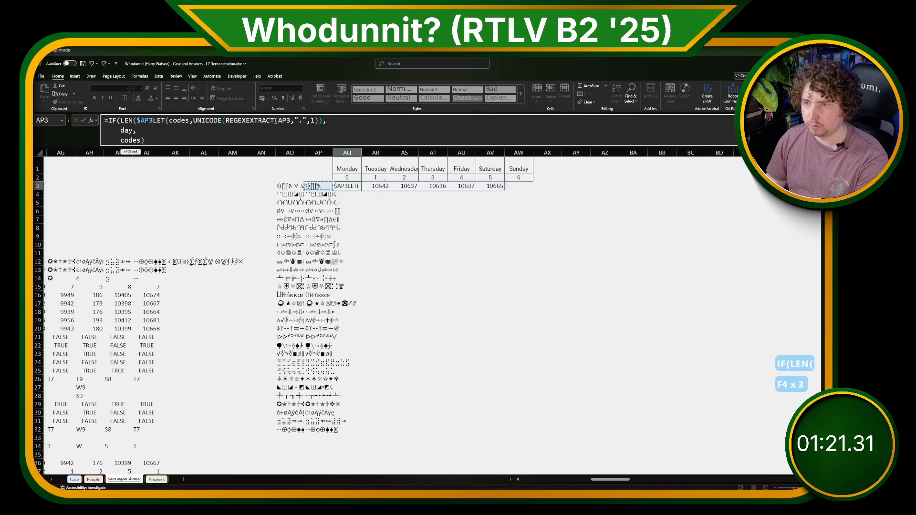
left_click(284, 121)
key("F4")
key("F4")
key("F4")
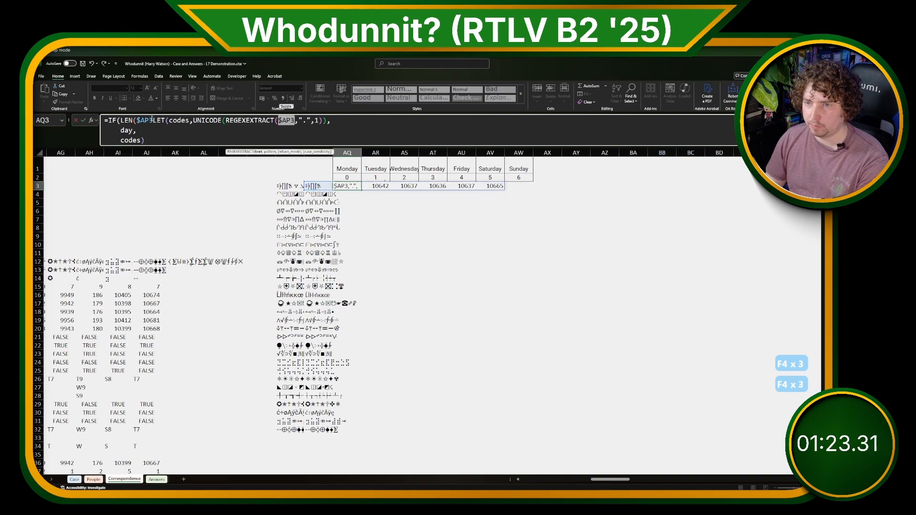
Complete the IF condition as LEN($AP3)<>LEN($AQ1) and return NA() when the lengths differ.
left_click(152, 120)
type(")=LE")
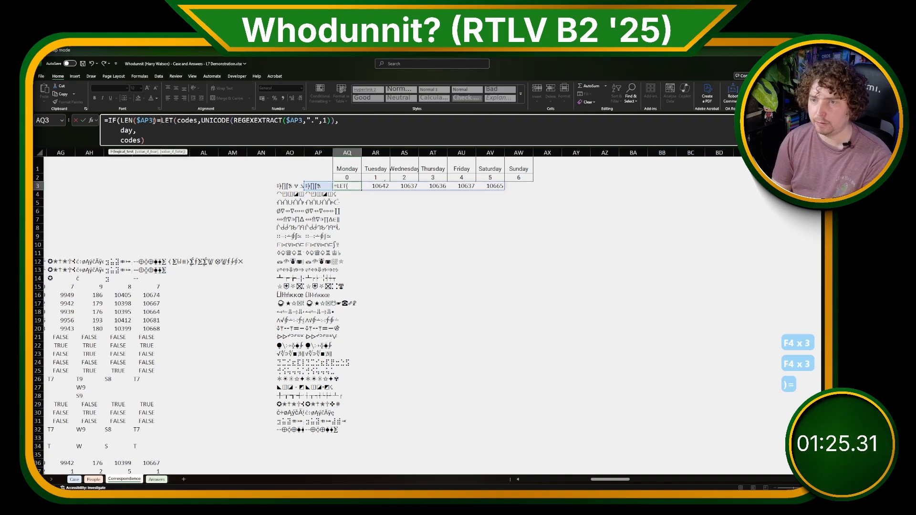
key("BackSpace")
key("BackSpace")
key("BackSpace")
type("M<")
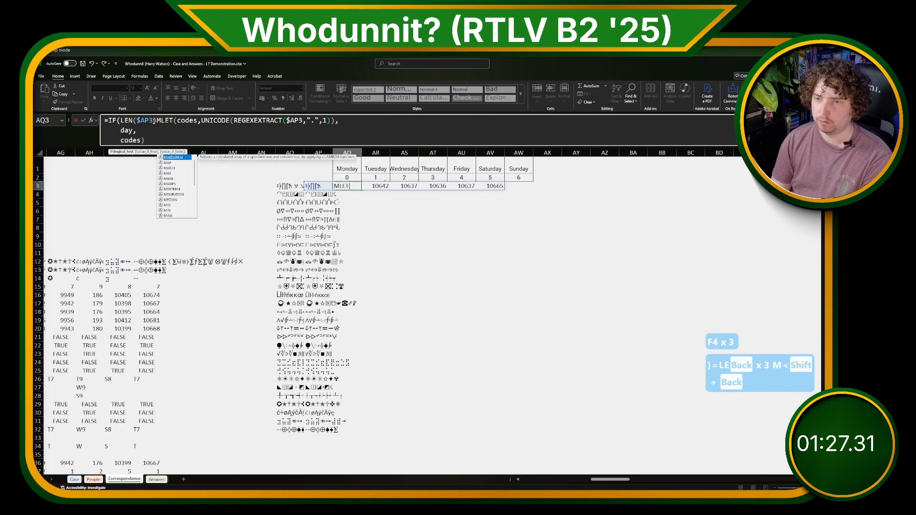
key("BackSpace")
key("BackSpace")
type("<>LEN(")
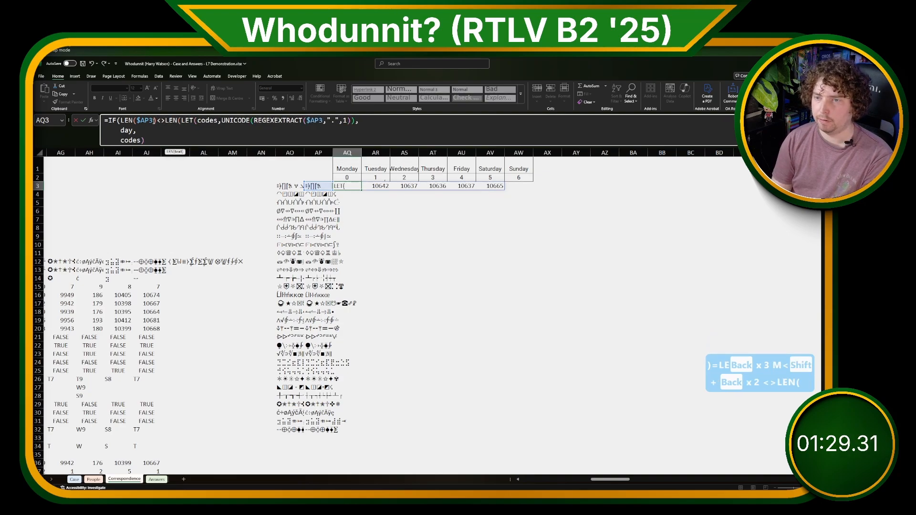
left_click(343, 164)
key("F4")
key("F4")
key("F4")
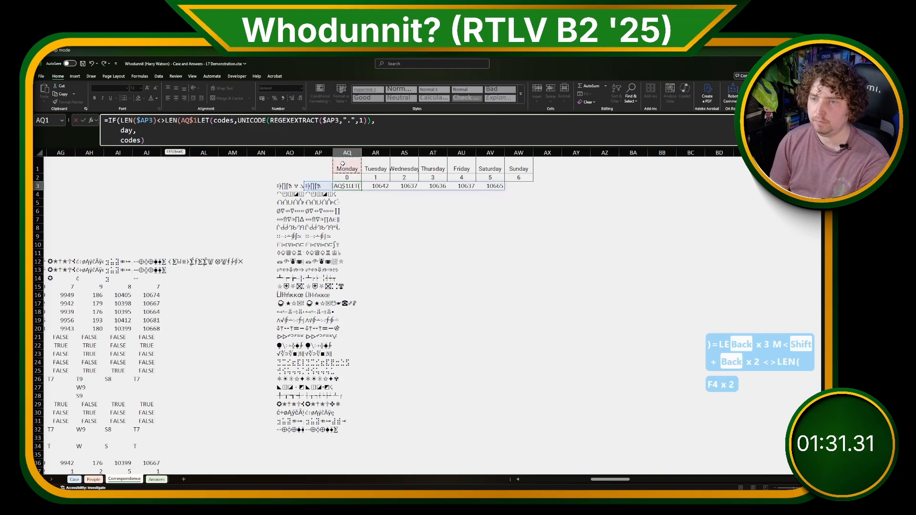
type(")")
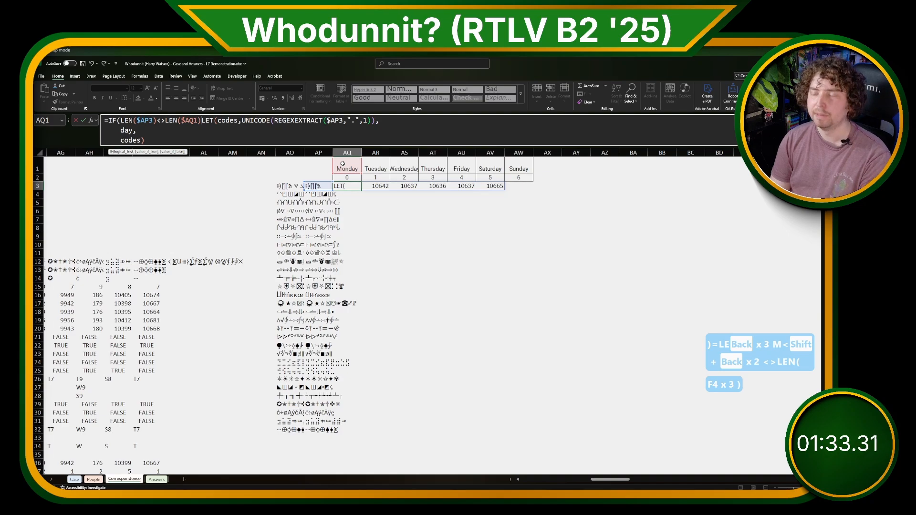
type(",NA(),")
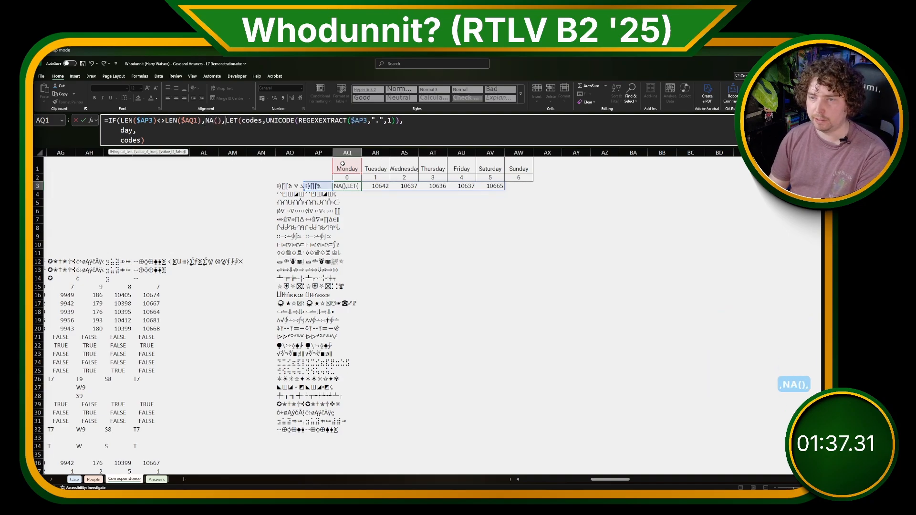
Put the LET on its own line inside the IF, add the final closing bracket and try to enter the formula.
key("alt+Return")
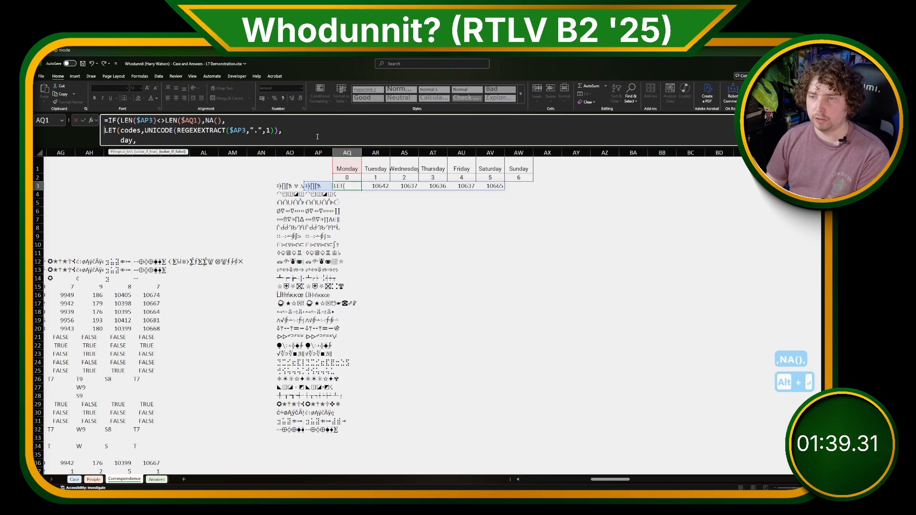
scroll(318, 137, "down", 1)
left_click(221, 139)
type(")")
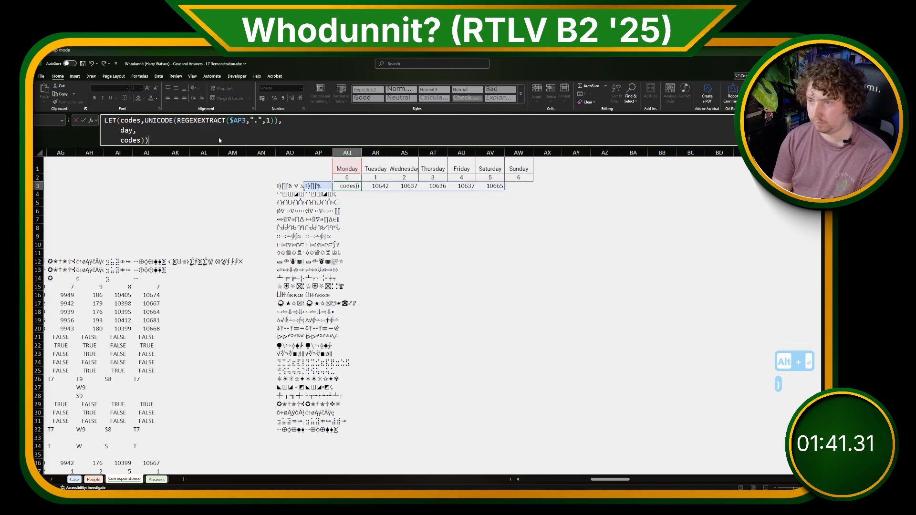
key("Return")
key("Return")
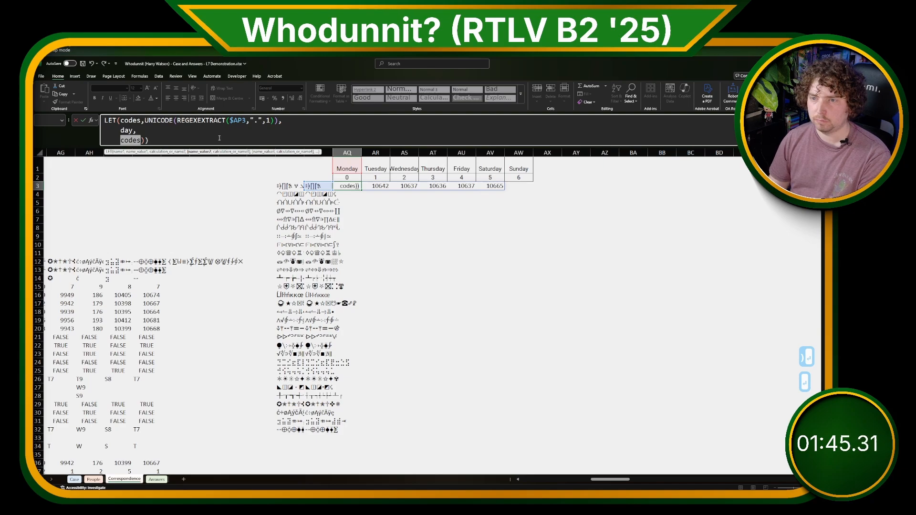
Assign the day variable to the Monday header as AQ$1 with only the row fixed, and try to enter the formula.
left_click(175, 130)
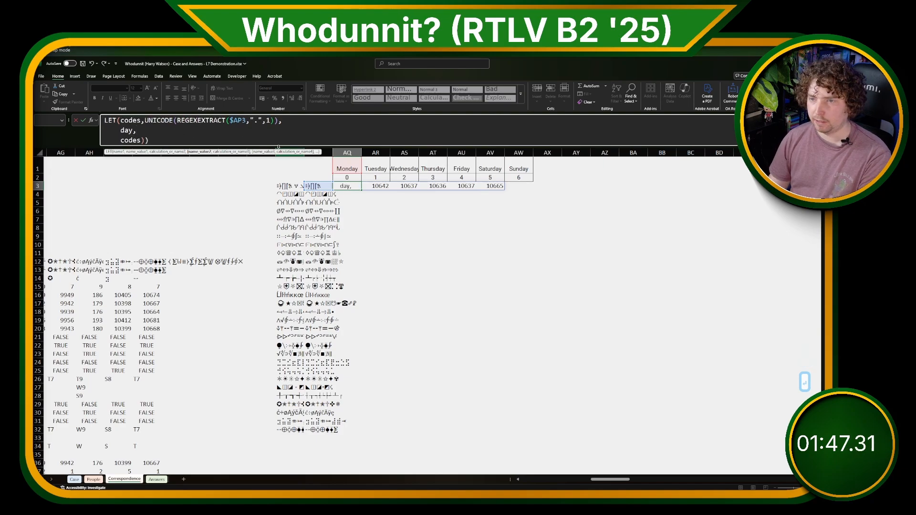
left_click(349, 166)
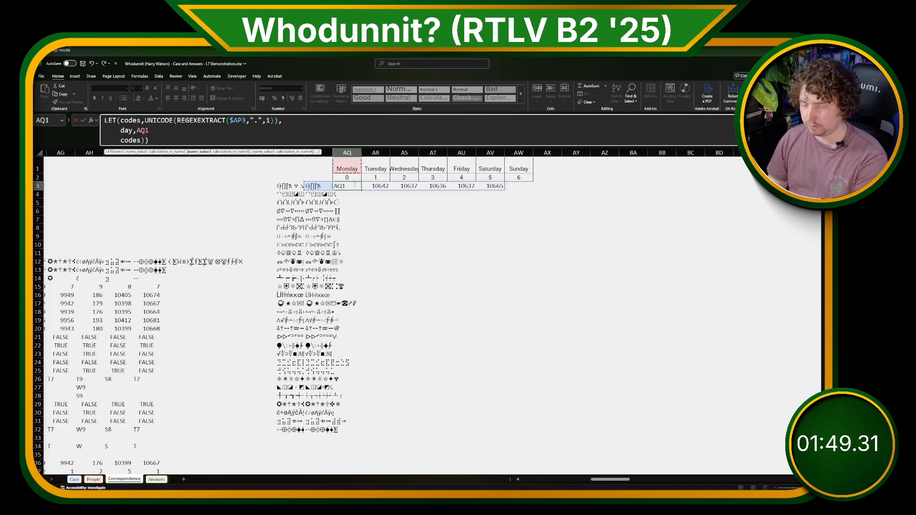
key("F5")
left_click(644, 322)
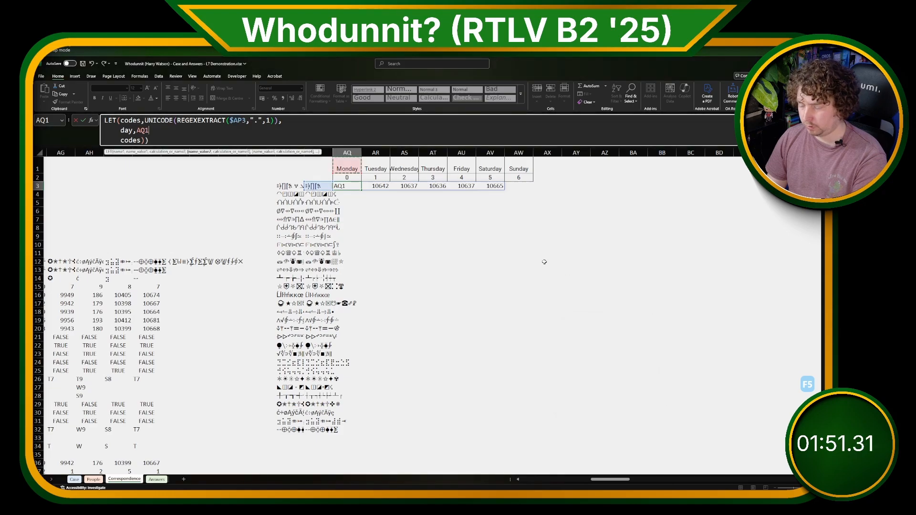
key("F4")
key("F4")
key("F4")
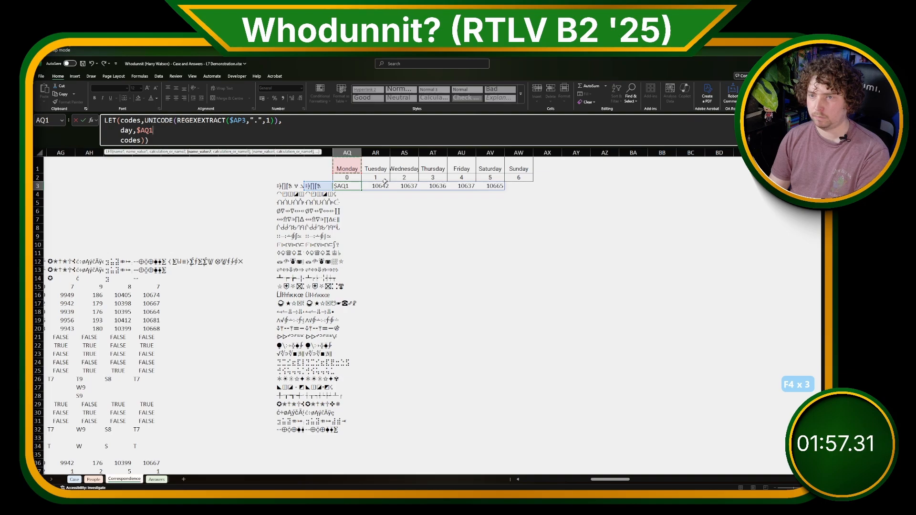
key("F4")
key("F4")
key("F4")
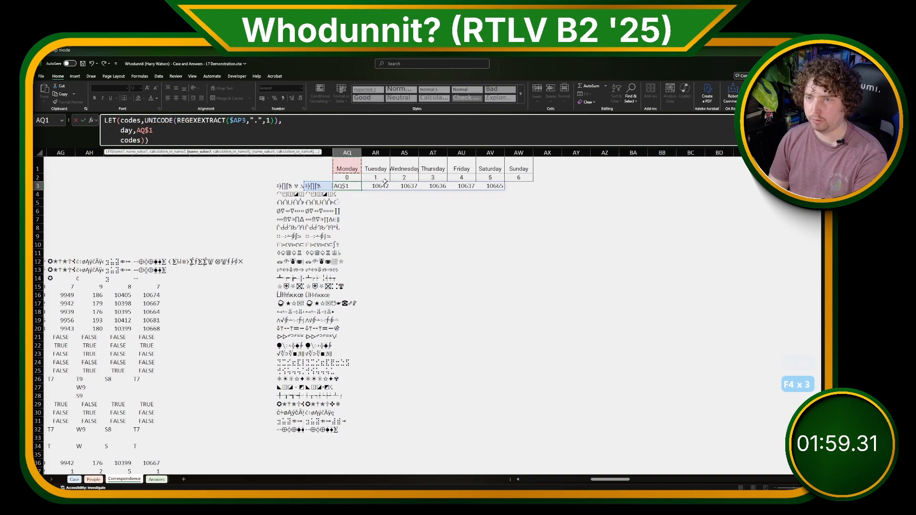
key("Return")
key("Return")
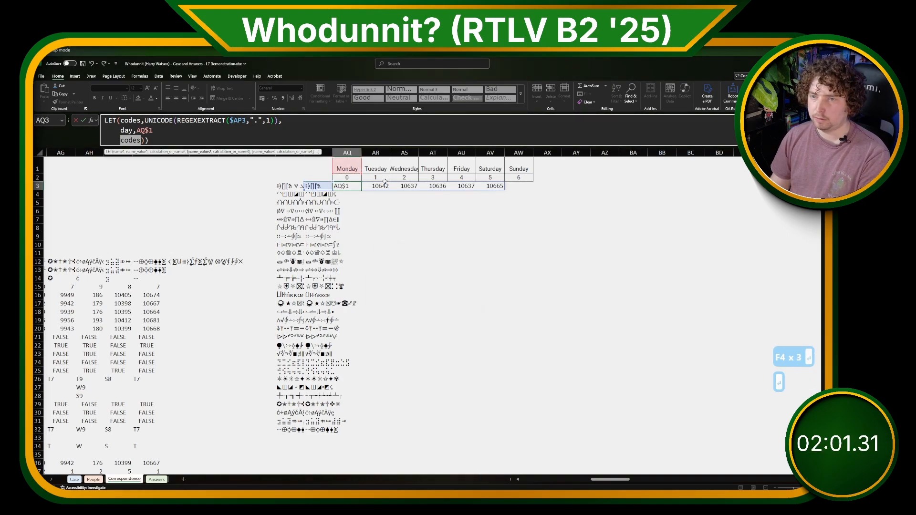
Add the missing comma after AQ$1 and wrap the reference as UNICODE(REGEXEXTRACT(AQ$1,".",1)) in the day variable.
left_click(220, 130)
type(",")
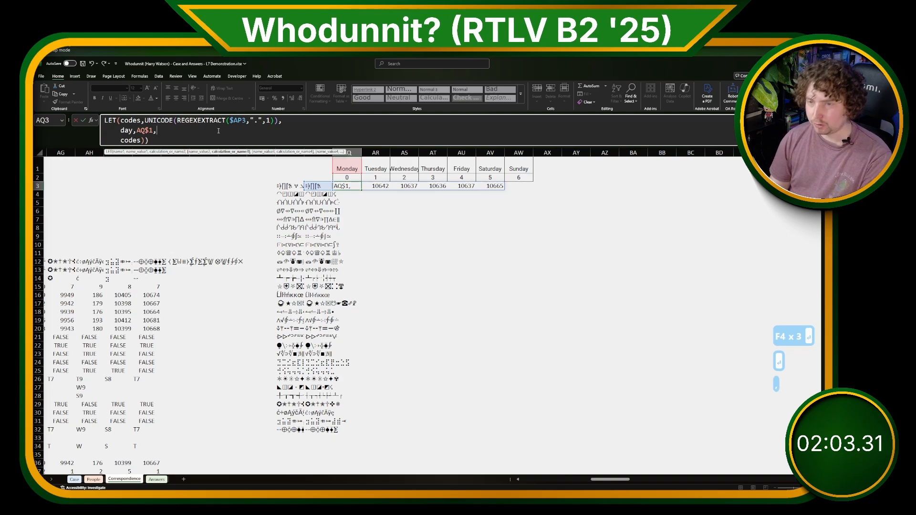
left_click_drag(145, 121, 229, 121)
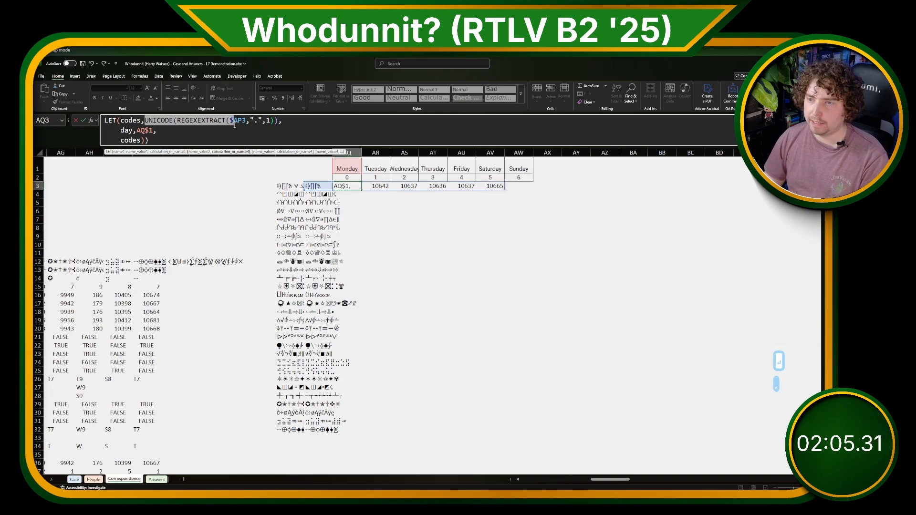
key("ctrl+c")
left_click(137, 130)
key("ctrl+v")
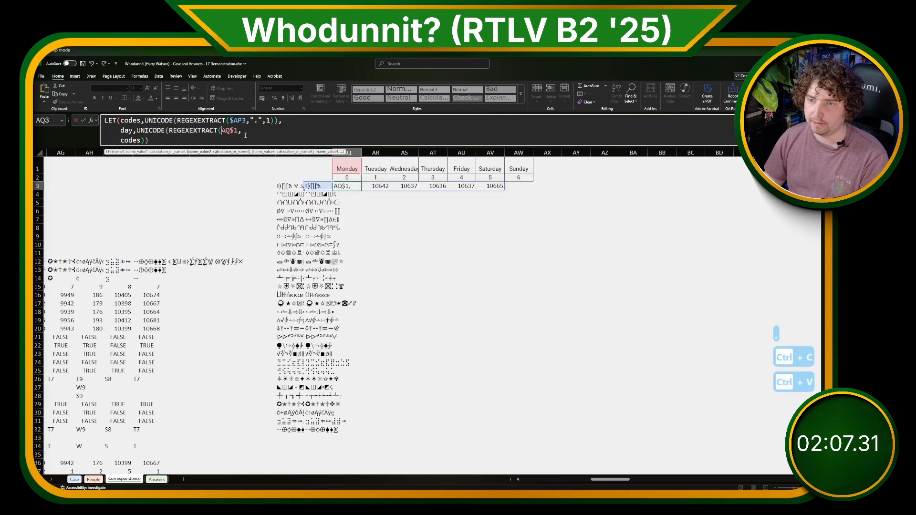
left_click_drag(249, 120, 283, 120)
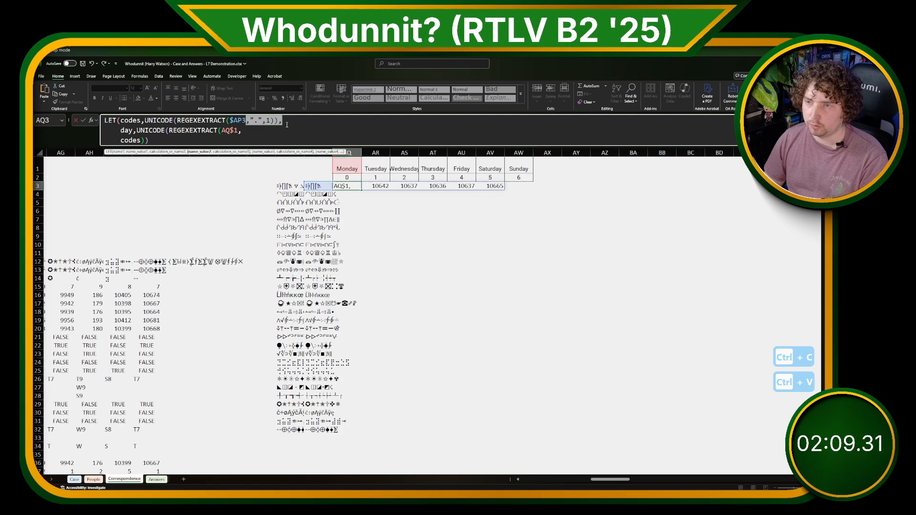
key("ctrl+c")
key("BackSpace")
key("ctrl+v")
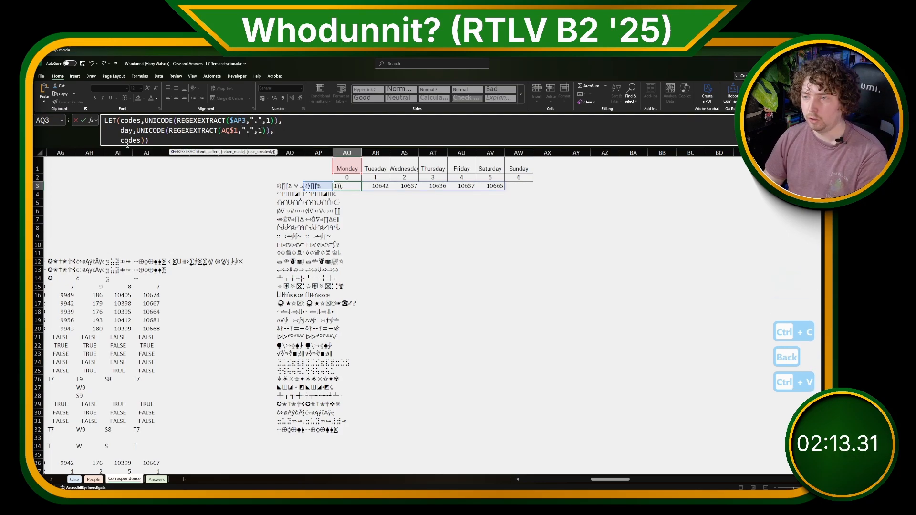
Add a third LET variable named along_shifts on a new line and start its value with SEQUENCE.
key("alt+Return")
key("alt+Return")
key("alt+Return")
key("alt+Return")
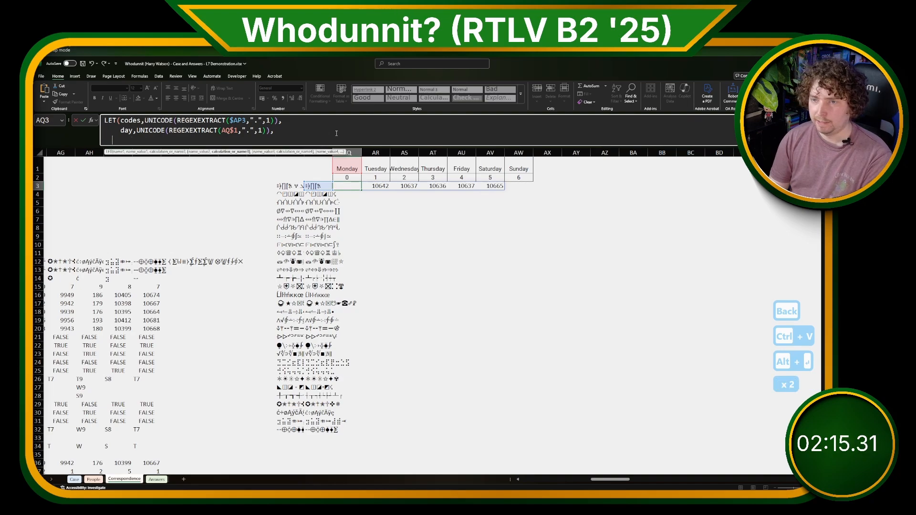
type("along_shift")
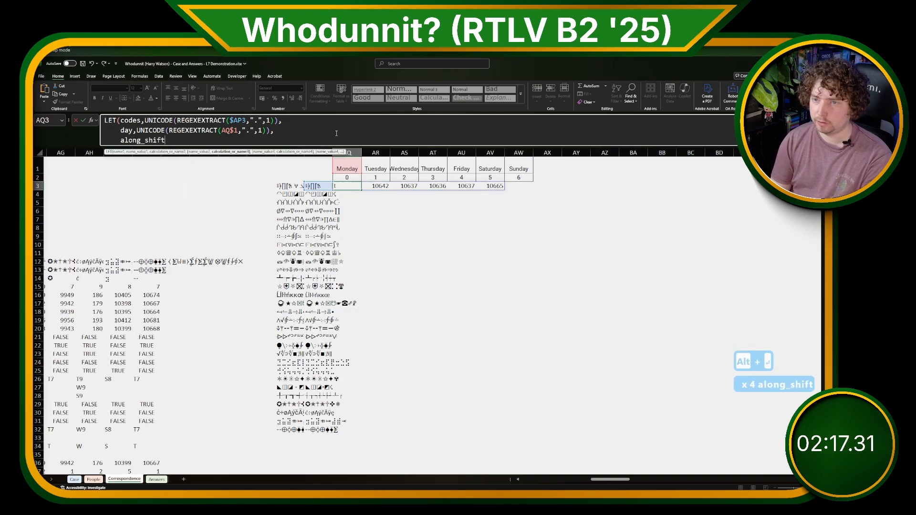
type("s, SEQU")
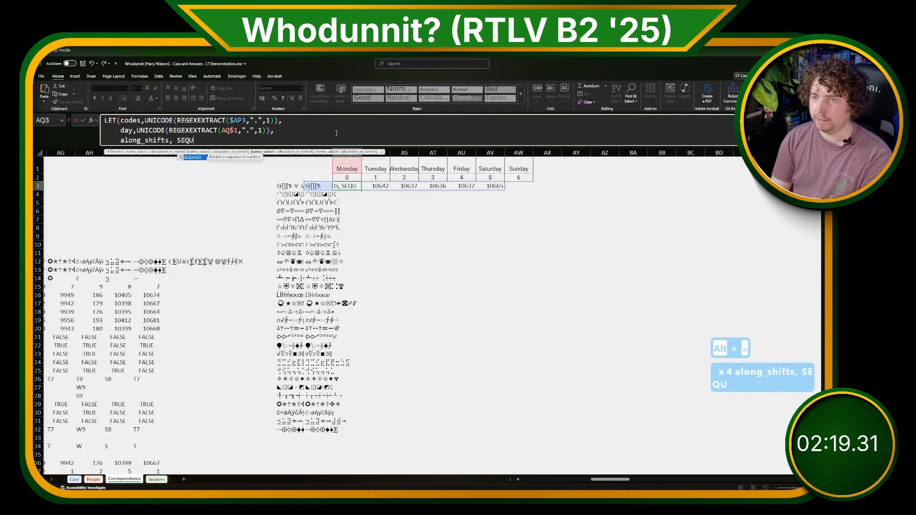
type("ENCE(")
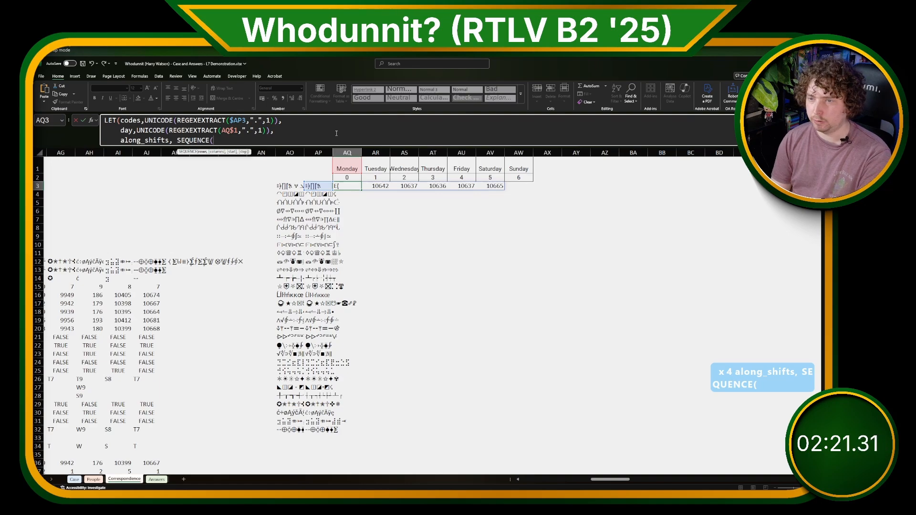
type("COLU")
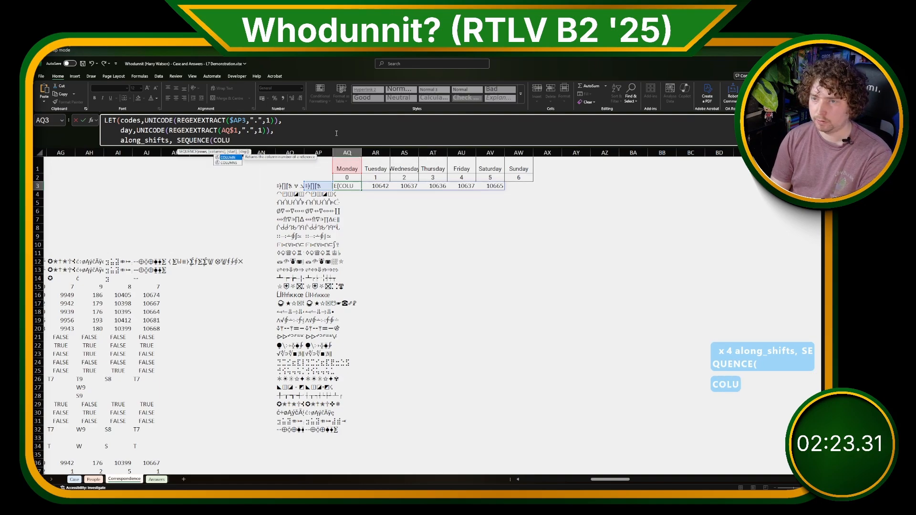
key("shift+BackSpace")
key("shift+BackSpace")
key("shift+BackSpace")
key("shift+BackSpace")
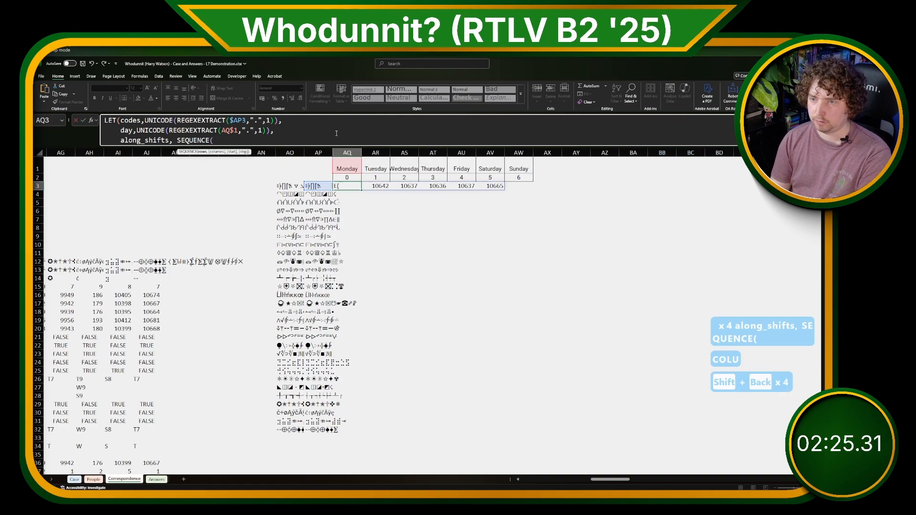
Complete the along_shifts value as SEQUENCE(,LEN(AP3),0,AQ$2) followed by a comma.
type(",LEN(")
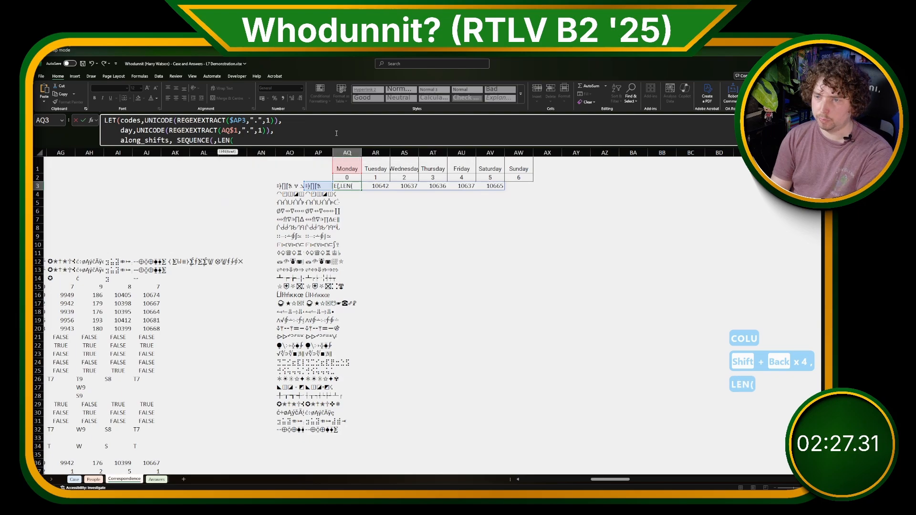
left_click(311, 185)
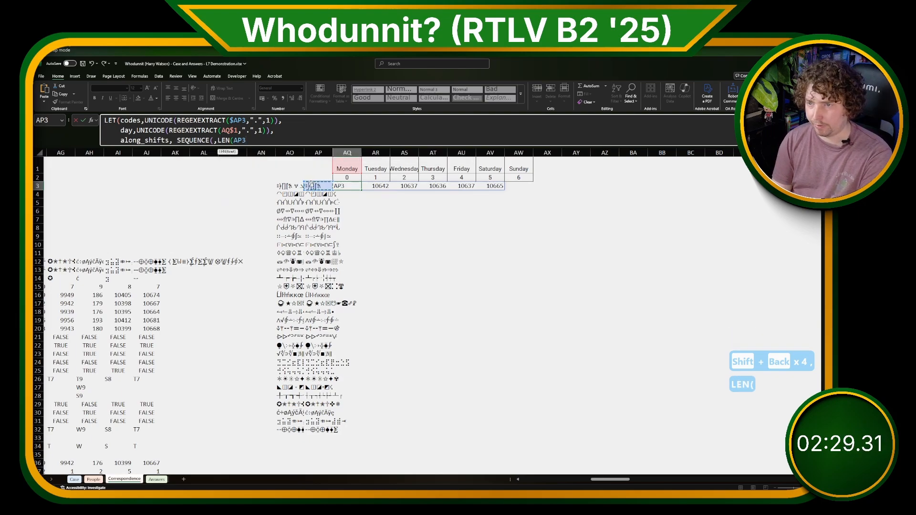
type("),")
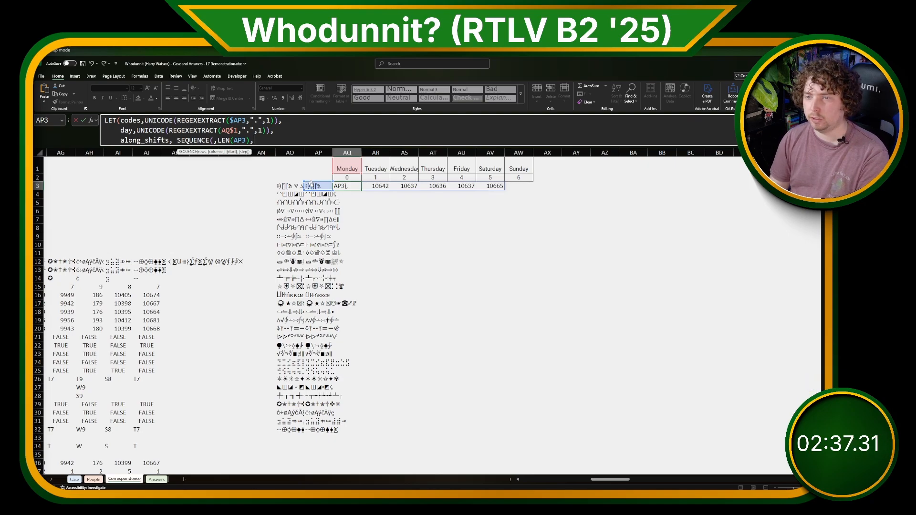
type("0,")
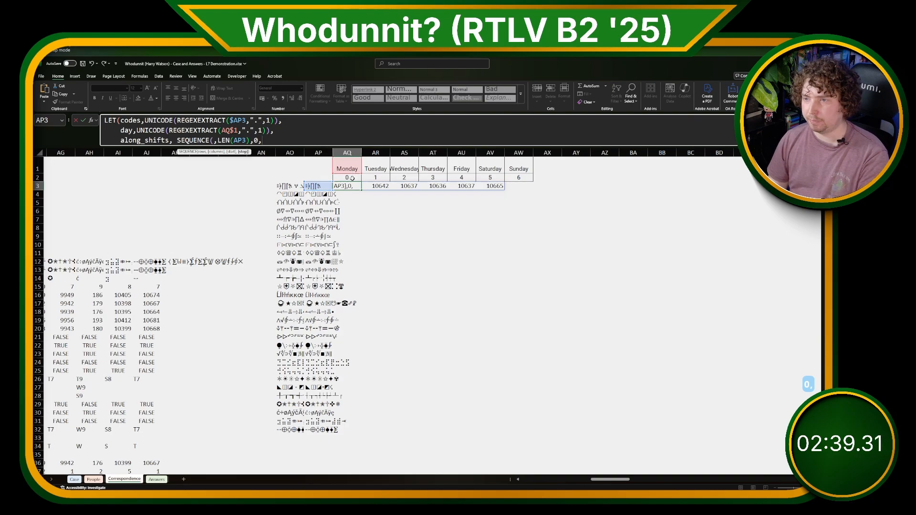
left_click(352, 177)
key("F4")
key("F4")
type(")")
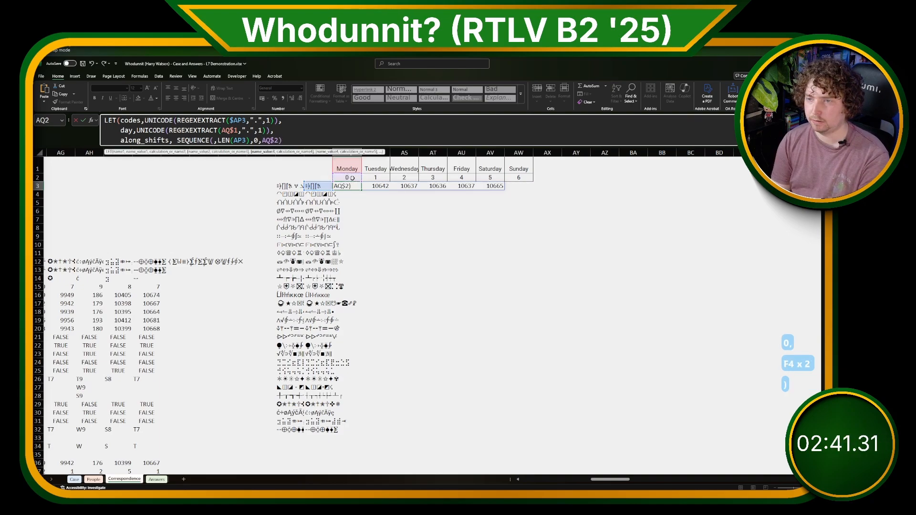
type(",")
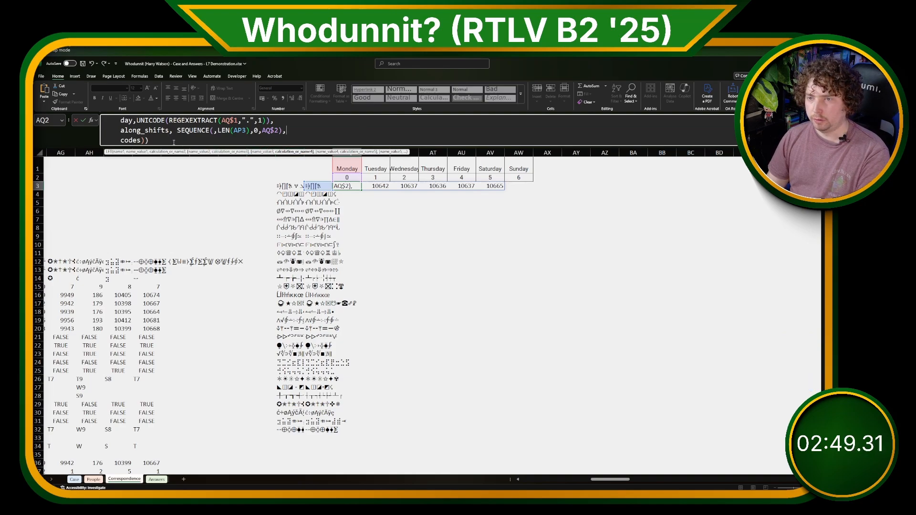
Replace the LET's final result with codes-day-along_shifts and enter the formula in AQ3.
scroll(173, 142, "up", 1)
scroll(132, 139, "down", 1)
double_click(132, 140)
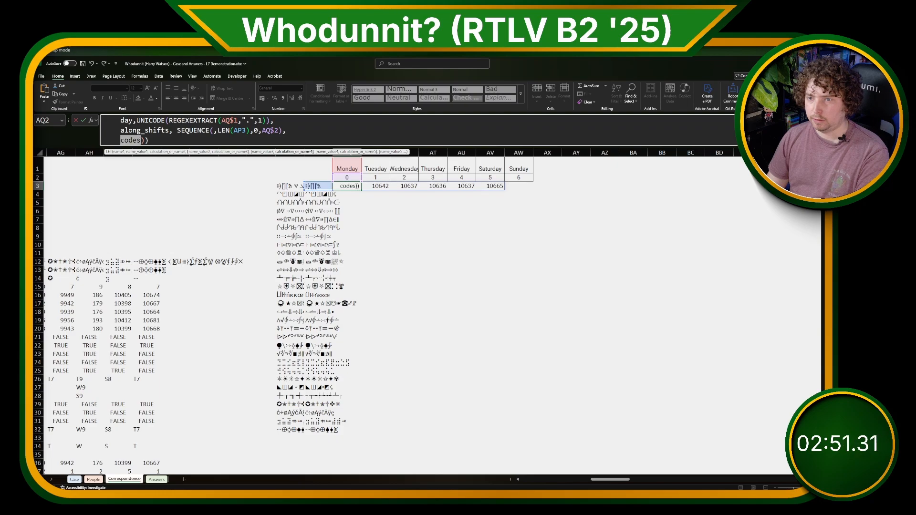
scroll(224, 134, "up", 1)
scroll(252, 132, "down", 1)
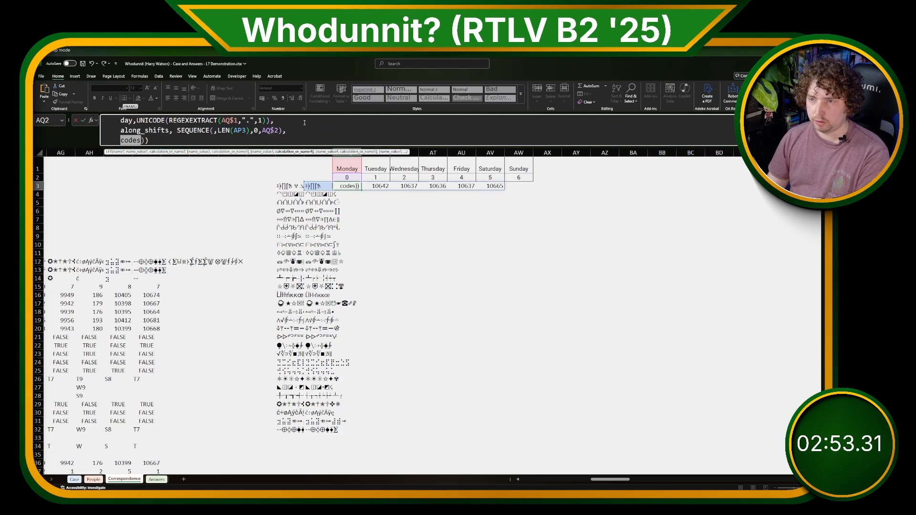
scroll(338, 138, "up", 1)
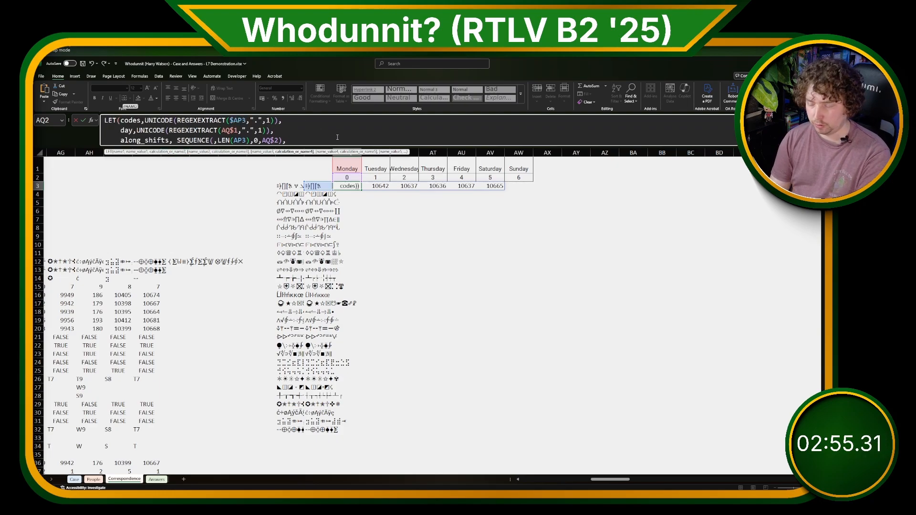
type("codes")
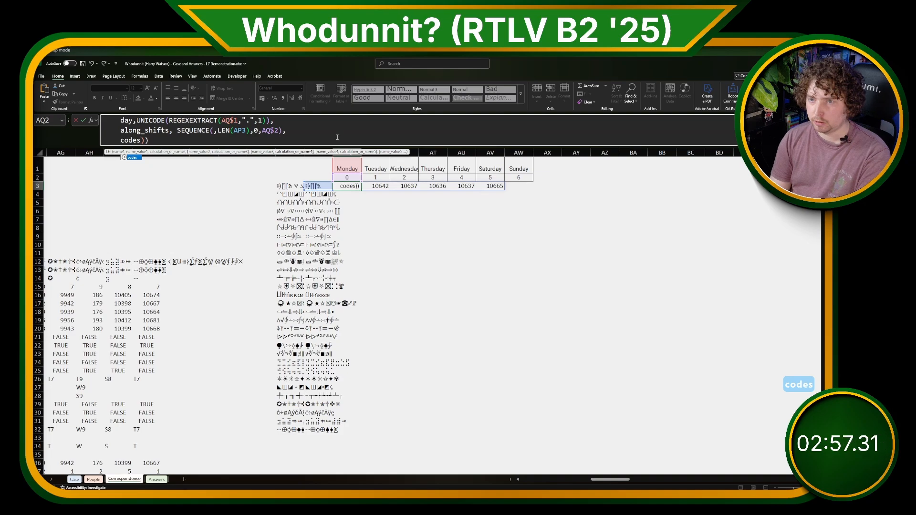
type("-")
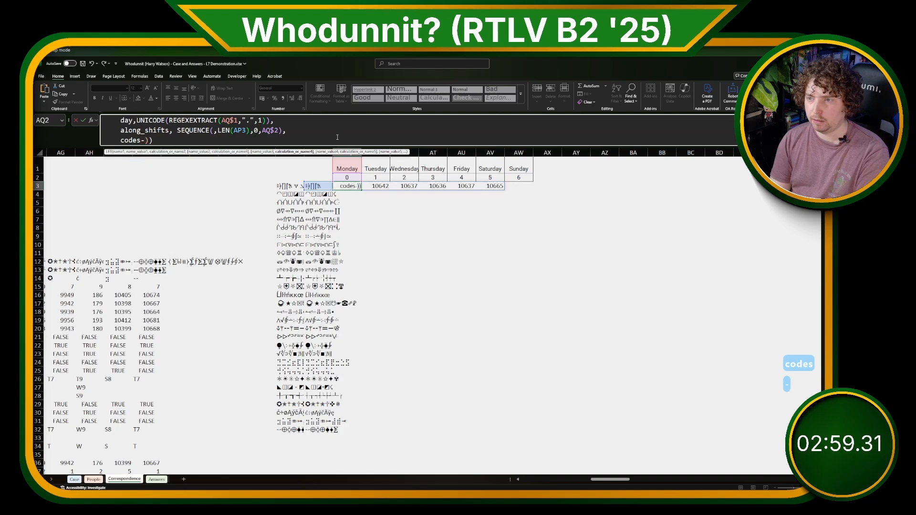
type("day")
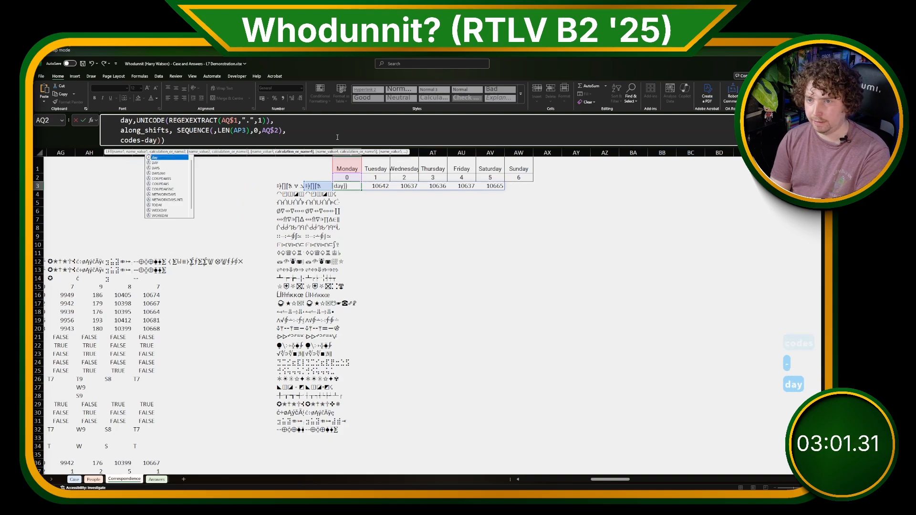
type("-along")
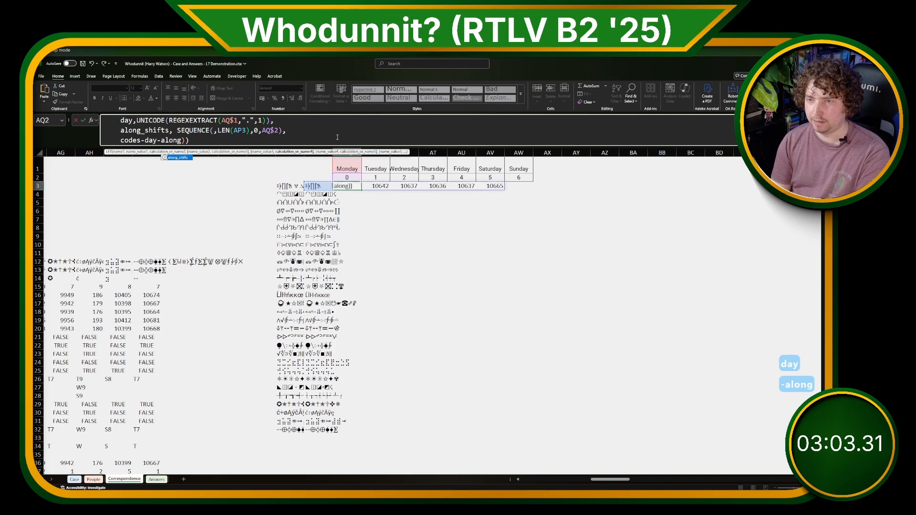
key("Tab")
key("Return")
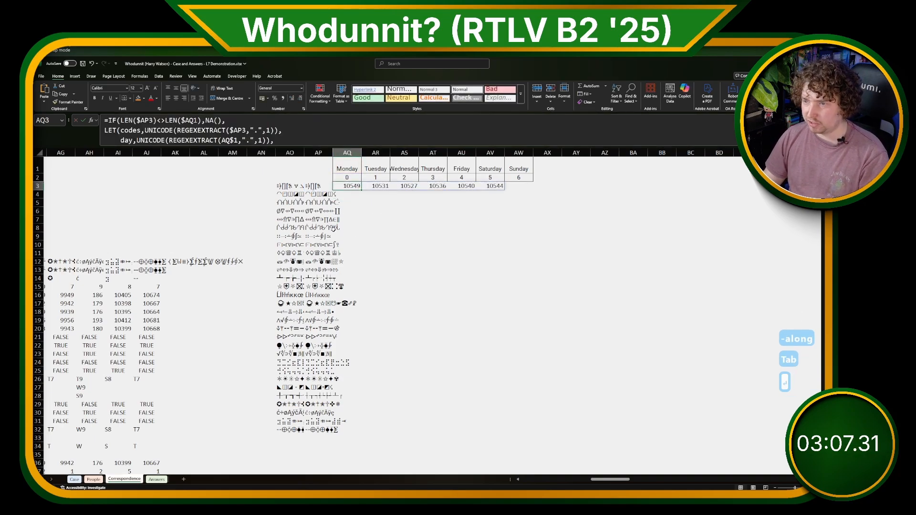
Try copying the AQ3 formula across AR3:AX3, and undo the paste.
key("ctrl+c")
left_click_drag(375, 186, 547, 186)
key("ctrl+v")
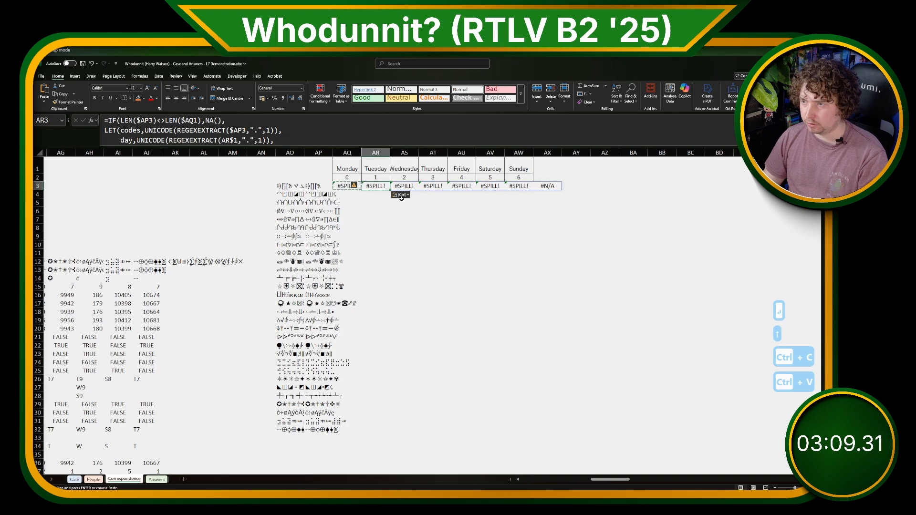
key("ctrl+z")
left_click(349, 185)
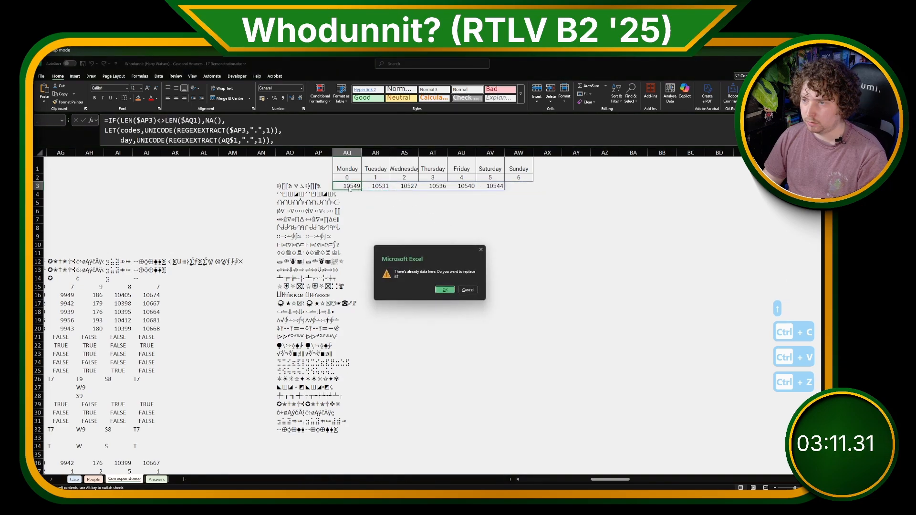
key("Escape")
Copy the AQ3 formula across AR3:AX3 and open the AR3 formula for editing.
key("ctrl+c")
left_click_drag(376, 186, 547, 186)
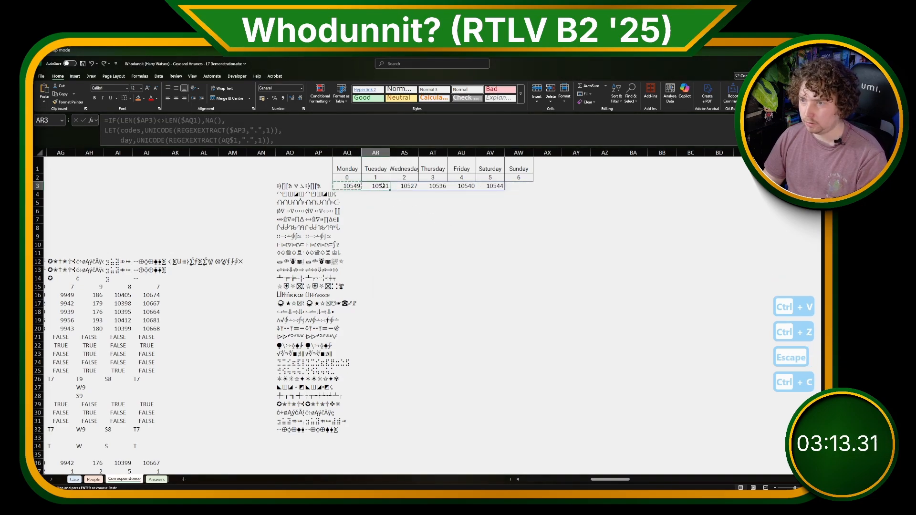
key("ctrl+v")
left_click(355, 132)
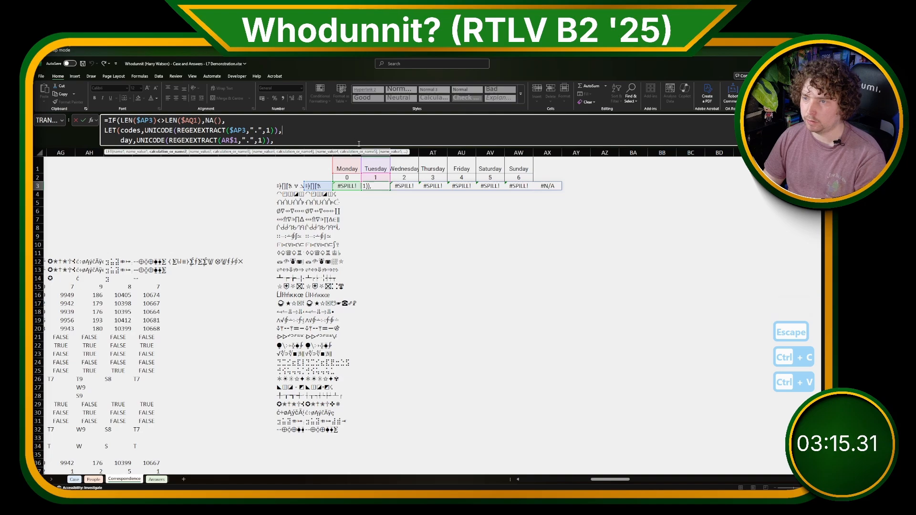
Leave the AR3 edit and change the LEN reference $AQ1 to AQ$1 in the AQ3 formula.
key("Escape")
left_click(347, 186)
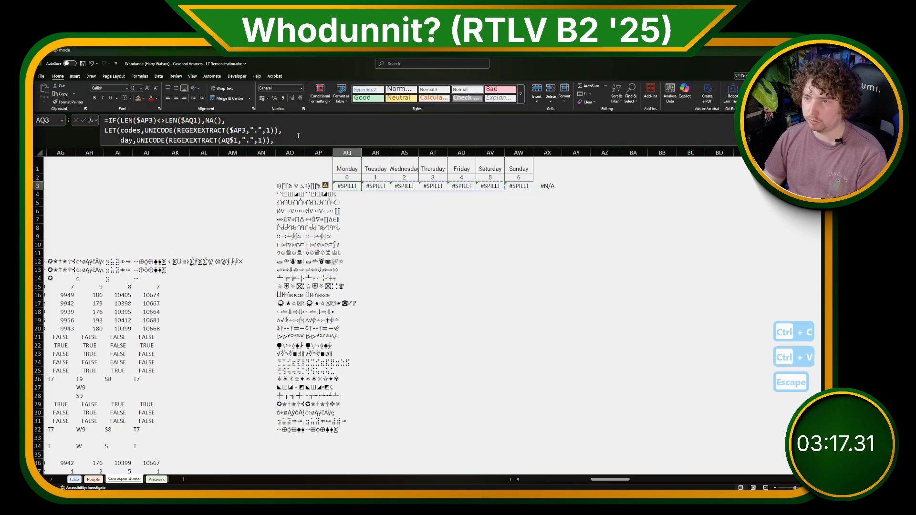
left_click(267, 130)
scroll(202, 130, "down", 1)
scroll(195, 124, "up", 1)
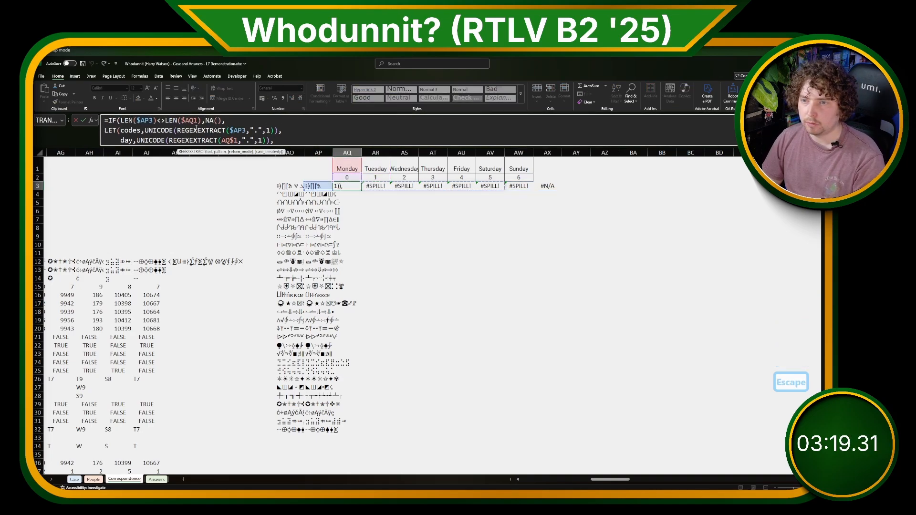
left_click(191, 120)
key("F4")
key("F4")
key("F4")
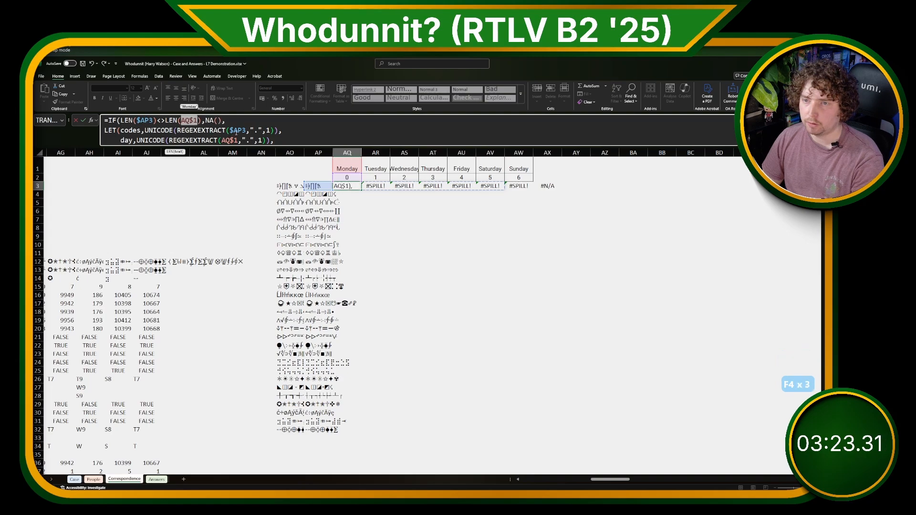
Lock only the column of the SEQUENCE length reference as $AP3 and enter the AQ3 formula.
left_click(237, 132)
scroll(235, 130, "down", 1)
left_click(241, 140)
key("F4")
key("F4")
key("F4")
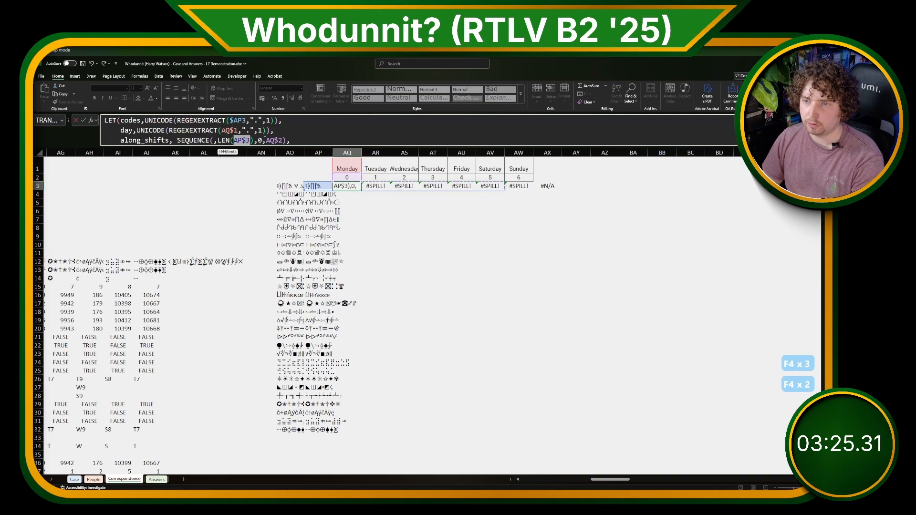
scroll(265, 133, "down", 1)
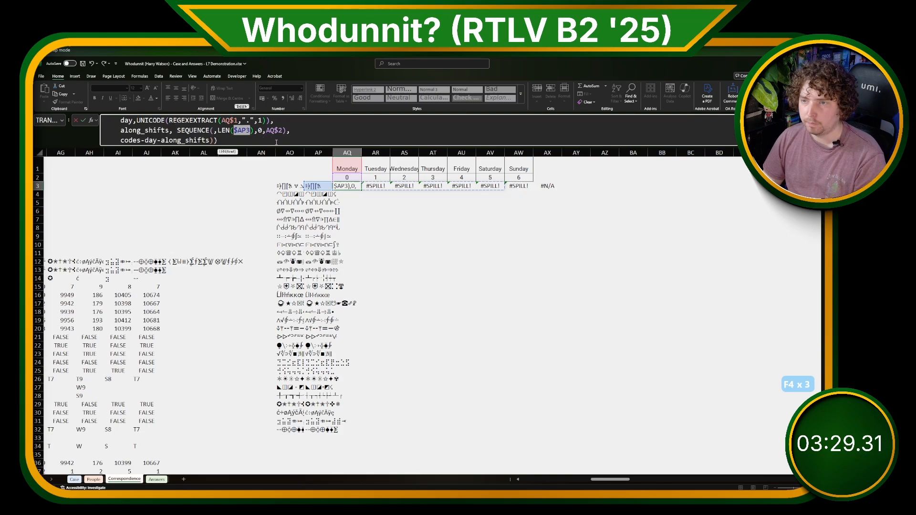
key("Return")
Try the AQ3 formula in AR3 and clear AR3 to see the Monday codes spill.
key("Up")
key("ctrl+c")
key("Right")
key("ctrl+v")
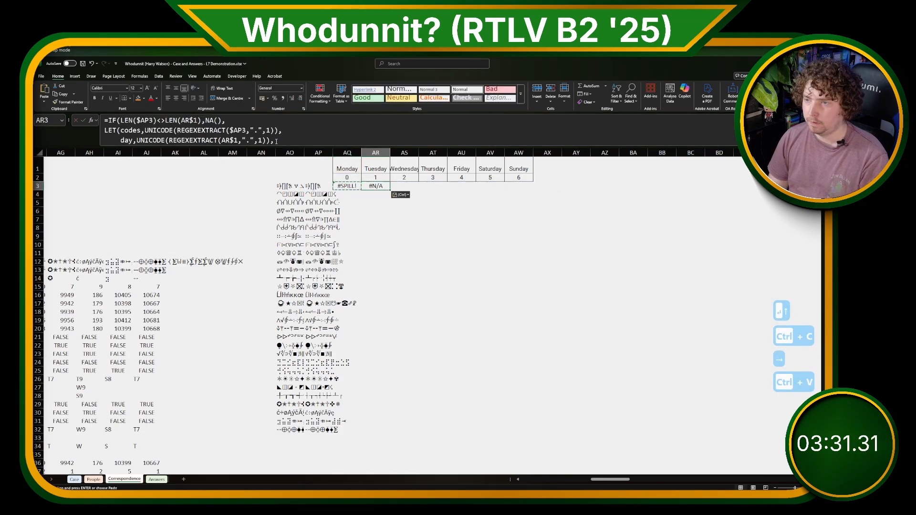
key("Left")
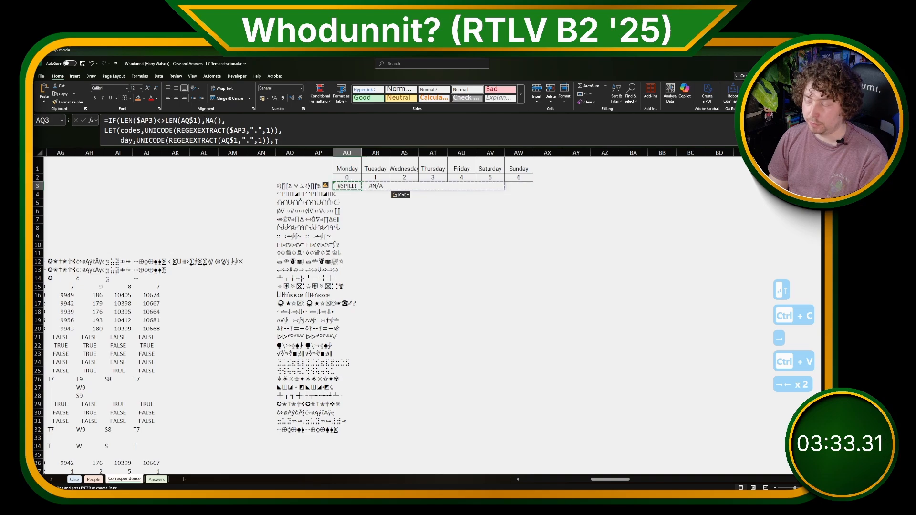
key("ctrl+v")
key("Right")
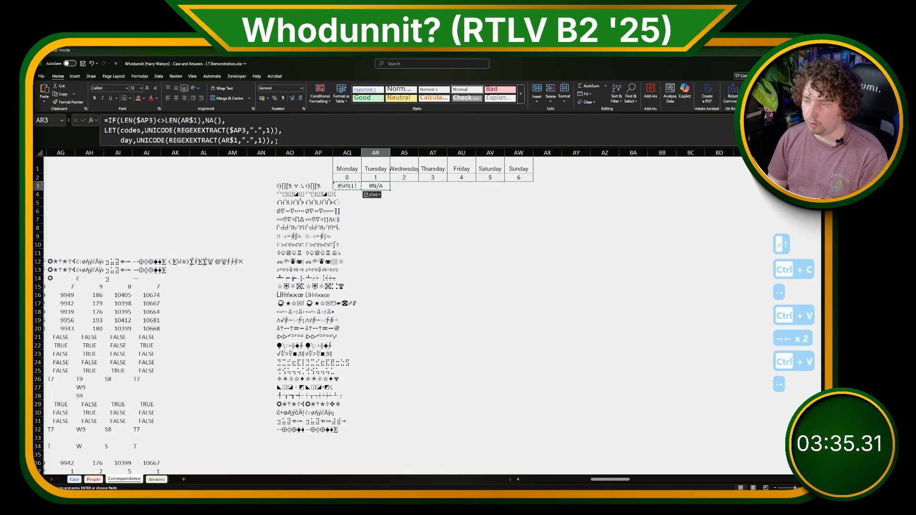
key("Delete")
key("Left")
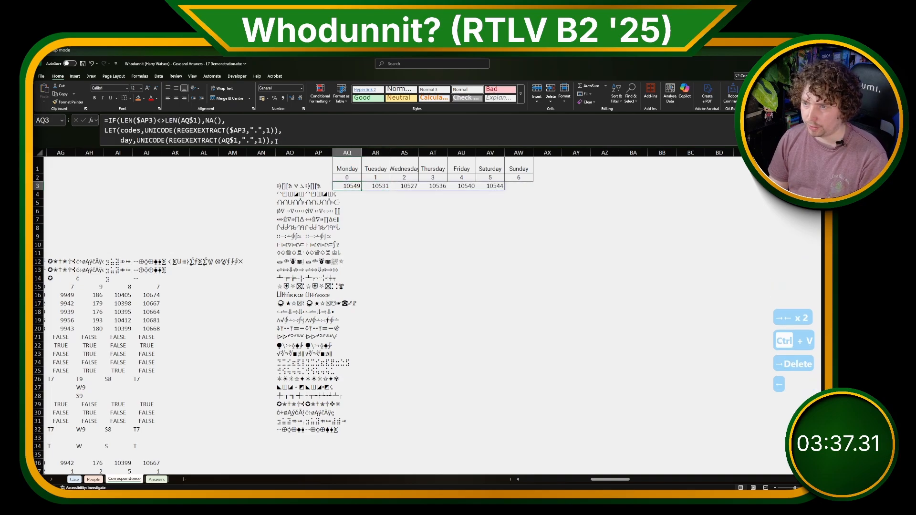
Copy the AQ3 formula across AR3:AU3, under Tuesday to Friday.
key("ctrl+c")
key("Right")
key("ctrl+v")
key("Right")
key("ctrl+v")
key("Right")
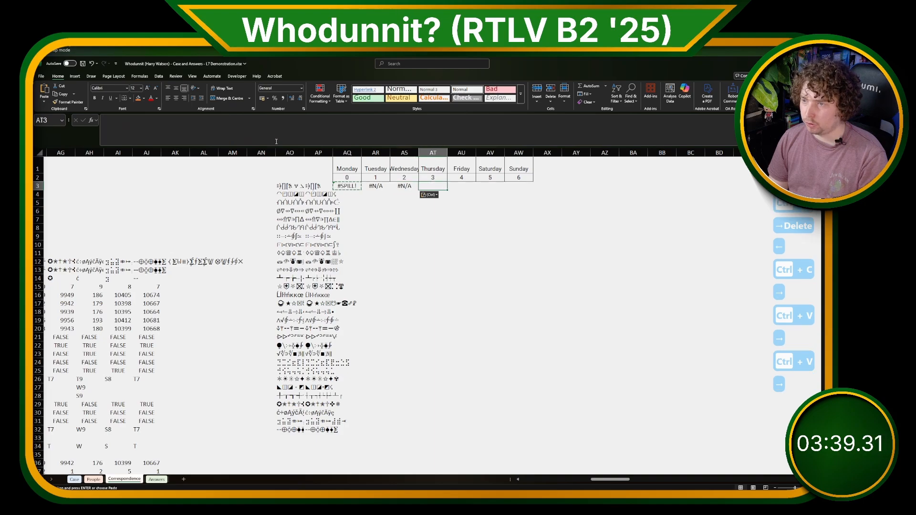
key("ctrl+v")
key("Right")
key("ctrl+v")
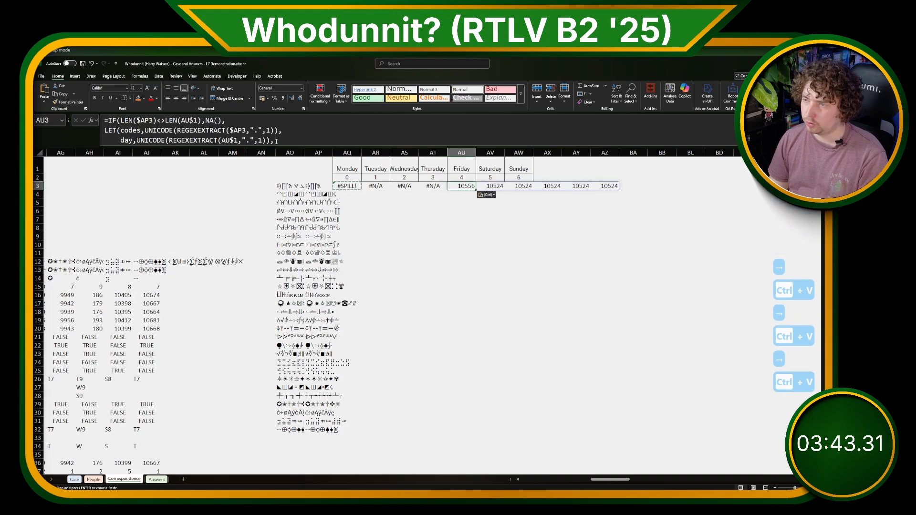
Paste the formula into AV3 and AW3, undo the AW3 paste, and return to AU3.
key("Right")
key("ctrl+v")
key("Right")
key("ctrl+v")
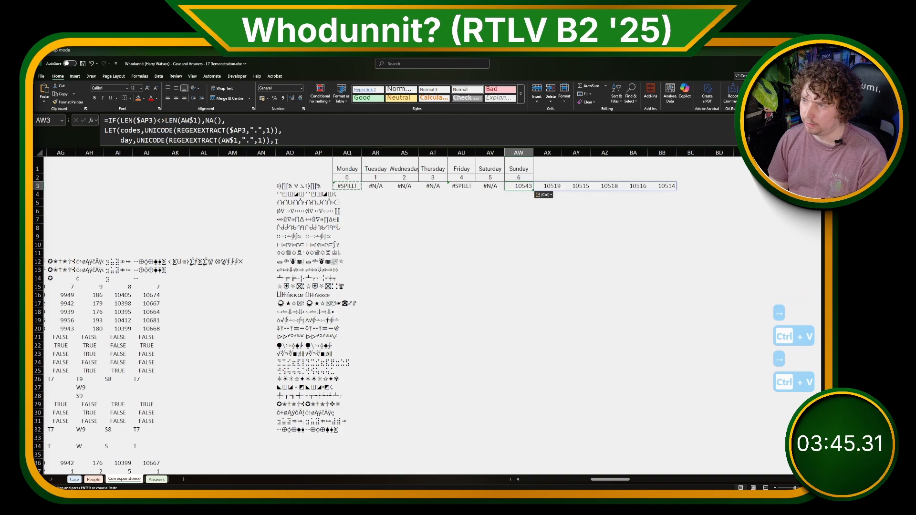
key("ctrl+z")
key("Left")
key("Left")
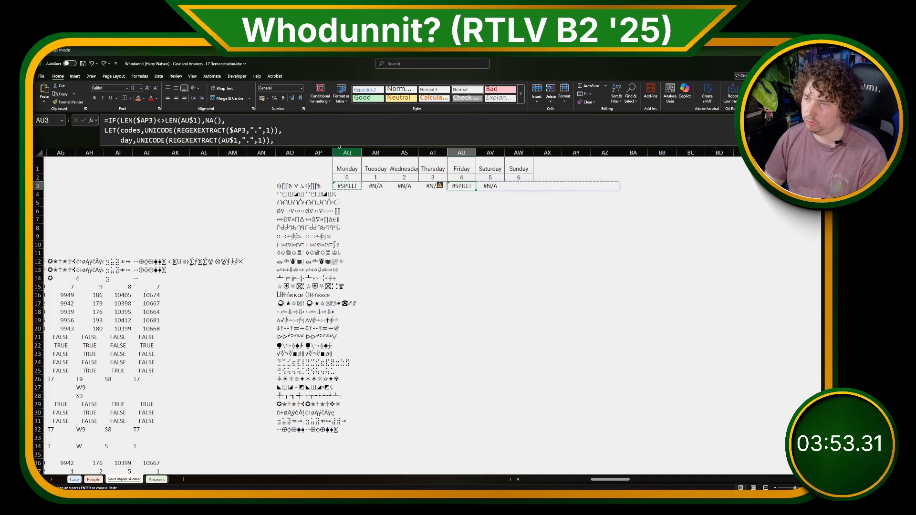
In AU3, name codes-day-along_shifts as r and return day as the LET's final result.
scroll(136, 136, "down", 2)
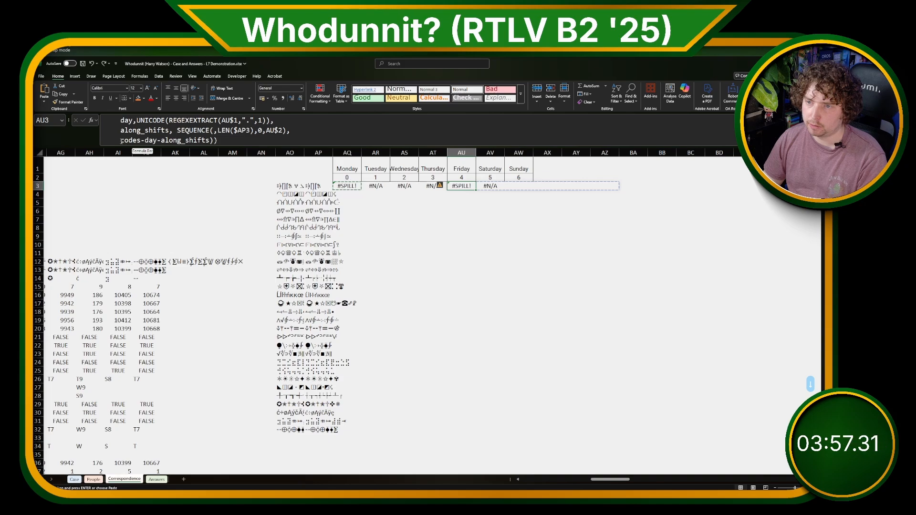
left_click(121, 140)
type("r,")
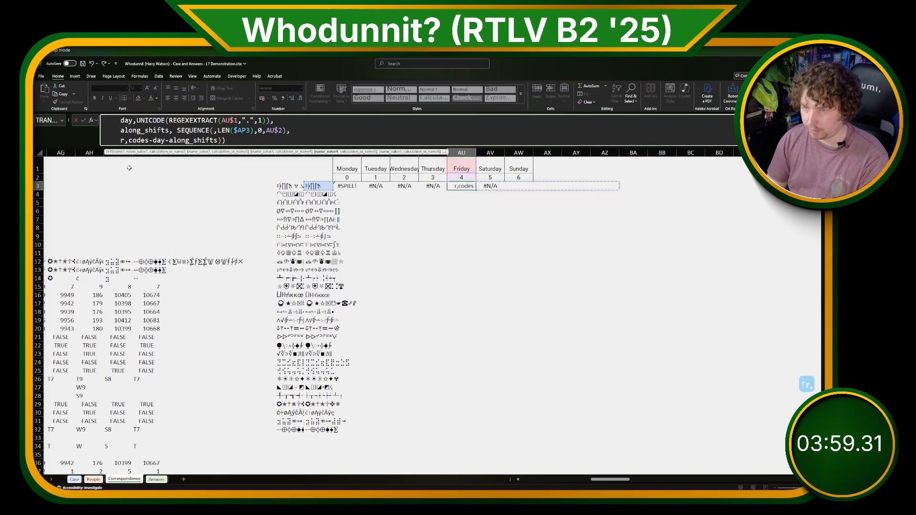
left_click(217, 140)
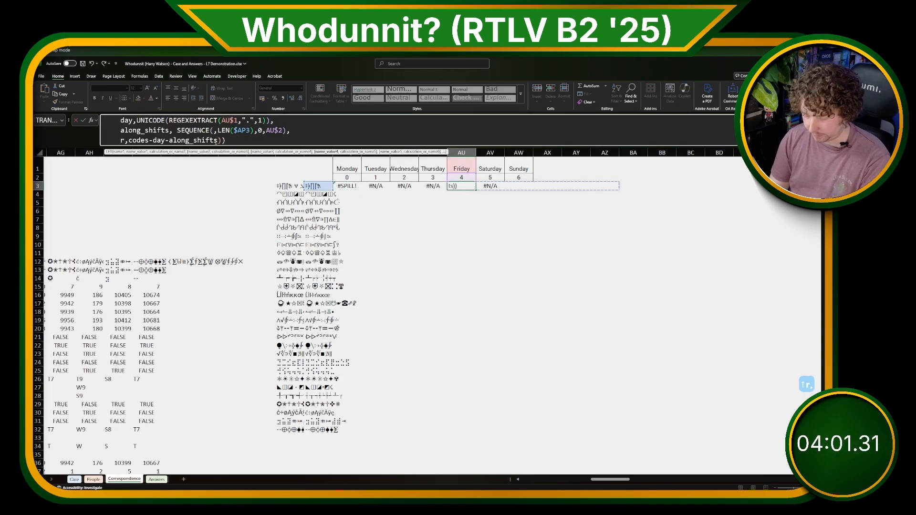
type(",day")
key("Return")
Clear the Saturday formula in AV3 to make room for the AU3 spill, and reselect AU3.
key("Up")
key("Right")
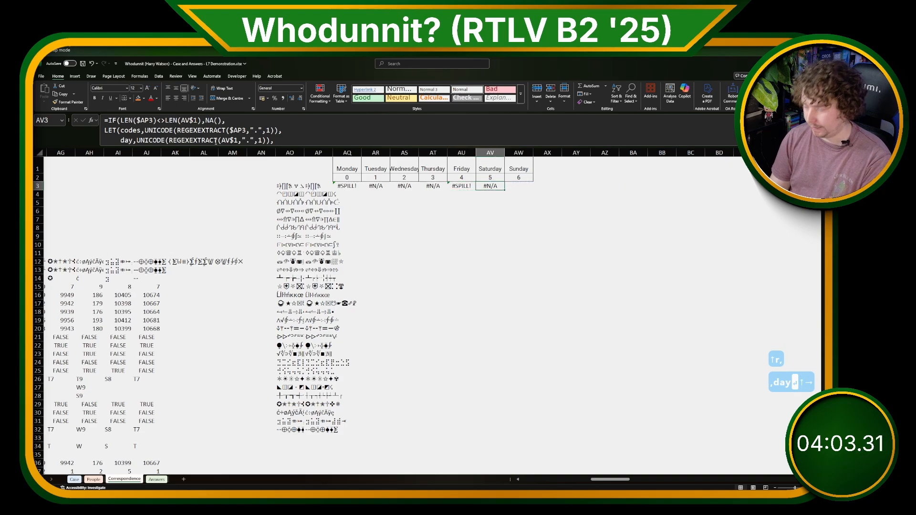
key("Delete")
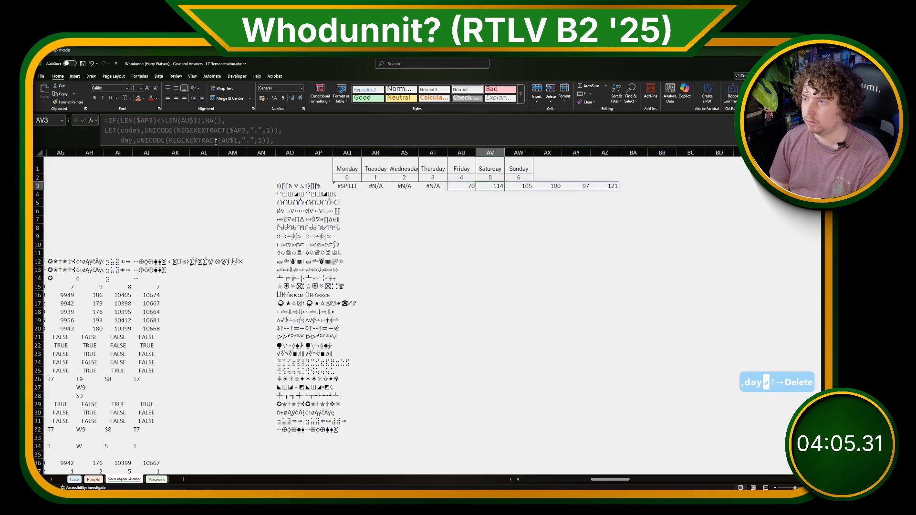
key("Left")
key("End")
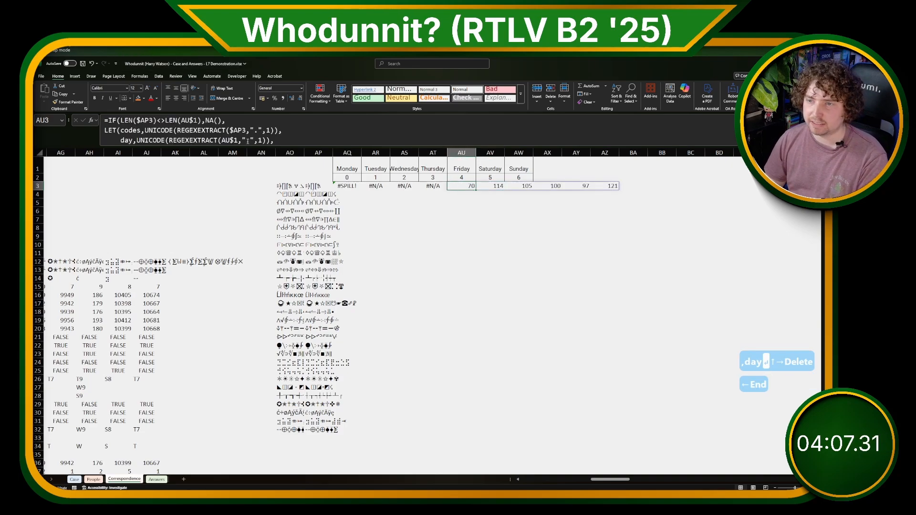
Wrap the weekday reference AU$1 in UPPER() inside the day calculation of the AU3 formula.
left_click(231, 130)
left_click(222, 140)
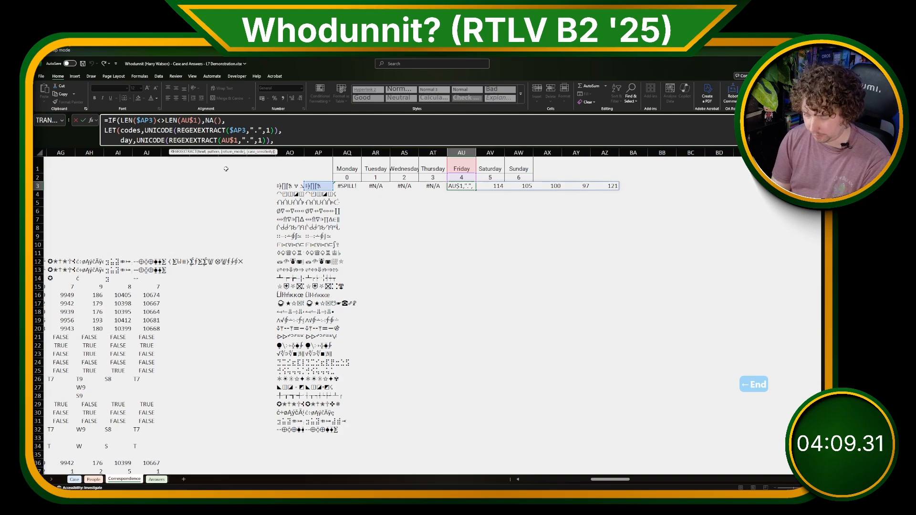
type("UPPER(")
key("Right")
key("Right")
key("Right")
key("Right")
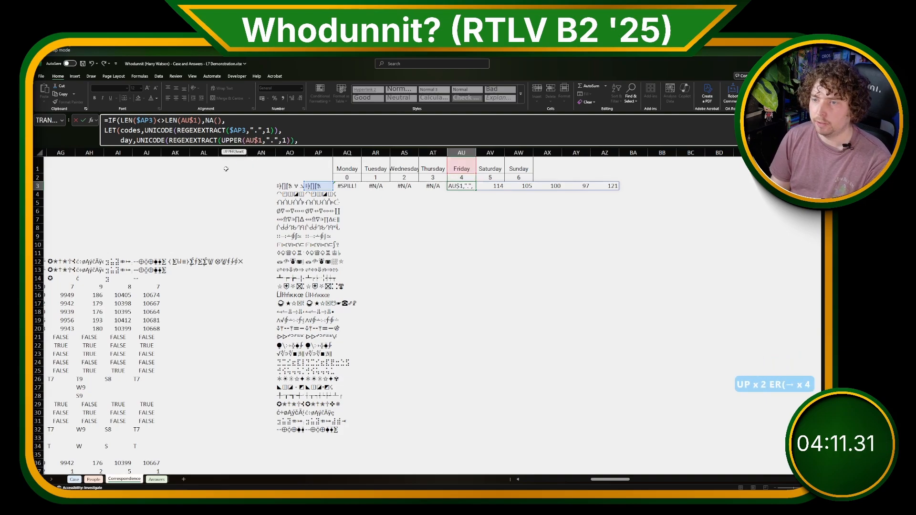
key("Return")
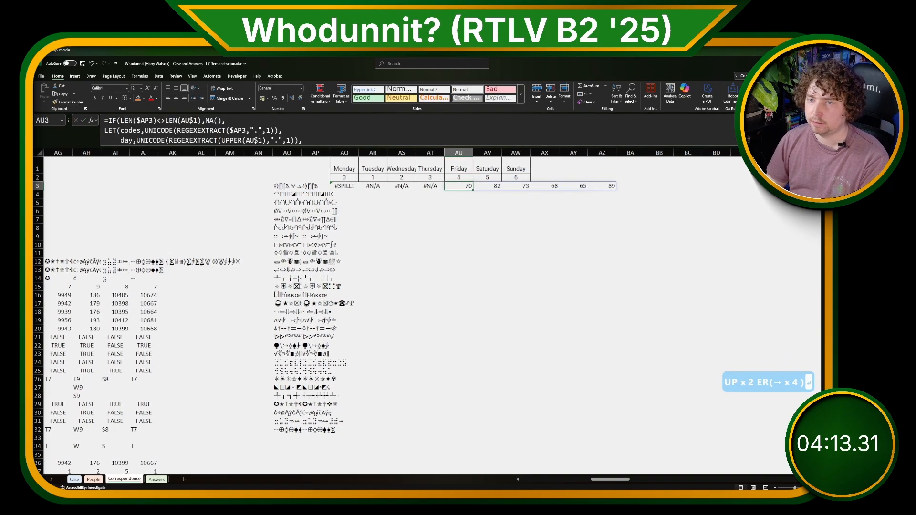
Rename the LET variable r to ordinary_codes in the AU3 formula and copy the new name.
scroll(164, 130, "down", 2)
left_click(125, 141)
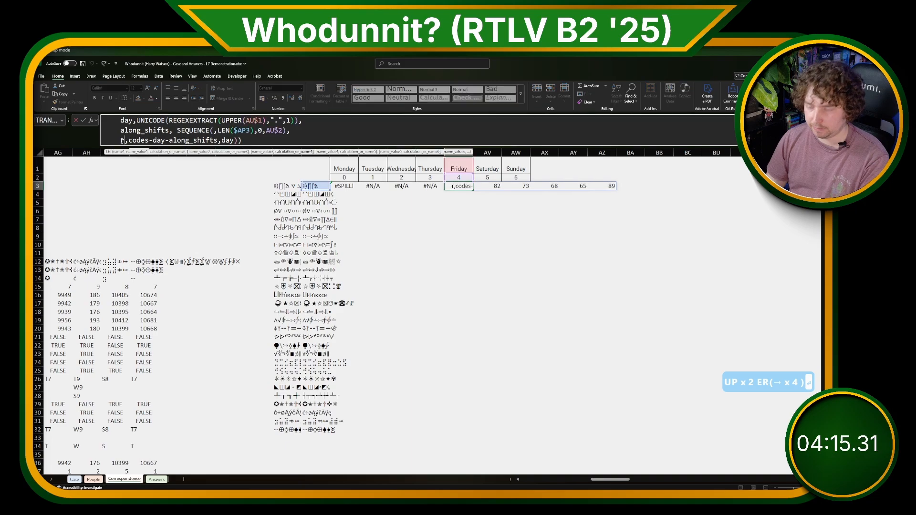
key("BackSpace")
key("BackSpace")
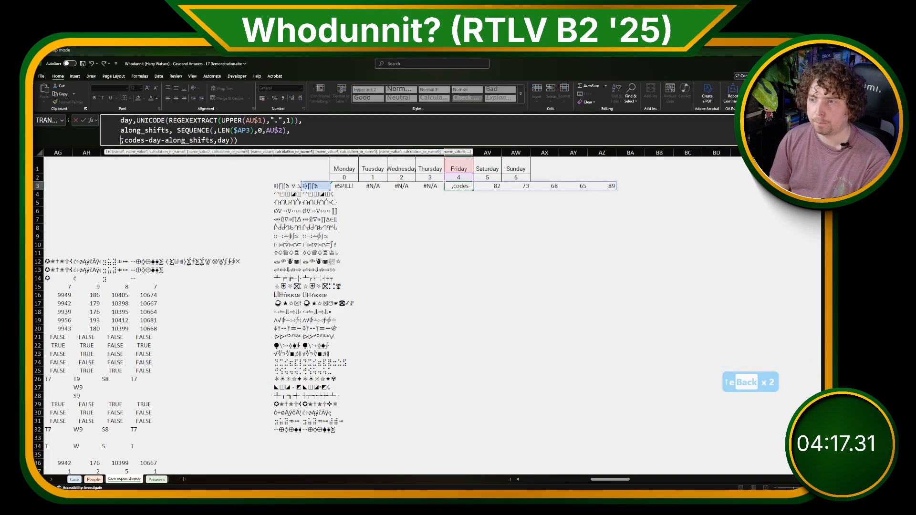
type("or")
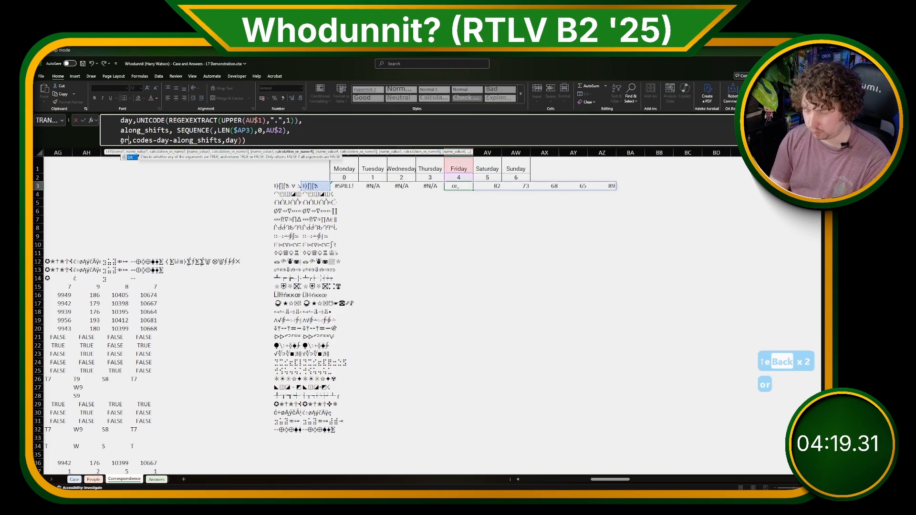
type("dinary_codes")
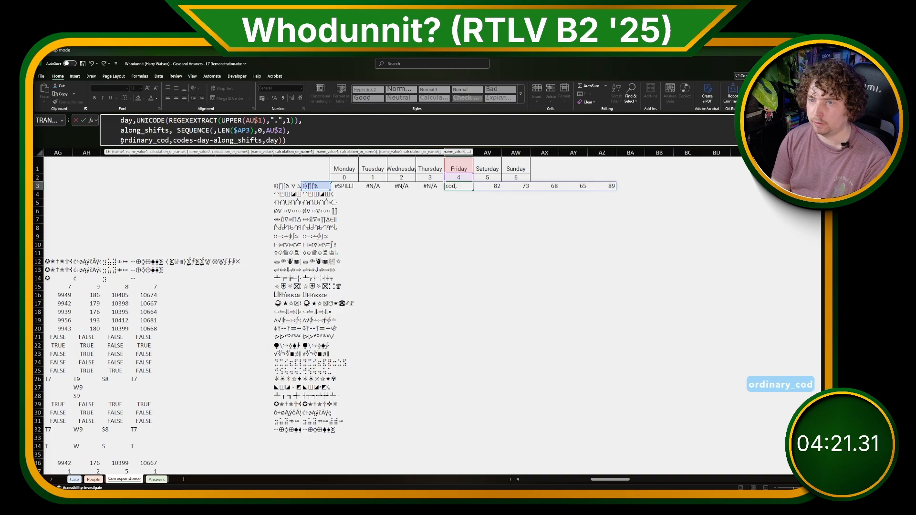
double_click(146, 141)
key("ctrl+c")
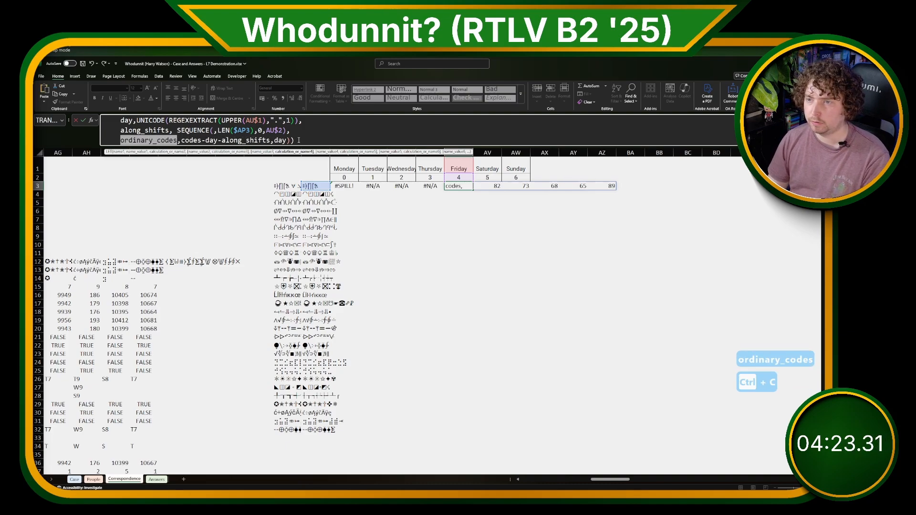
Replace the final result day with ordinary_codes on its own line and enter the AU3 formula.
double_click(280, 140)
key("BackSpace")
key("alt+Return")
key("alt+Return")
key("alt+Return")
key("alt+Return")
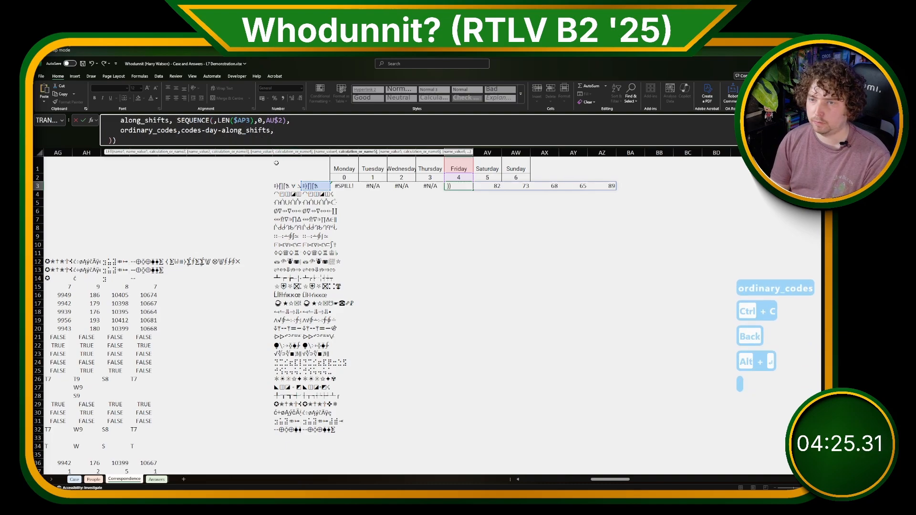
key("ctrl+v")
key("Return")
key("Up")
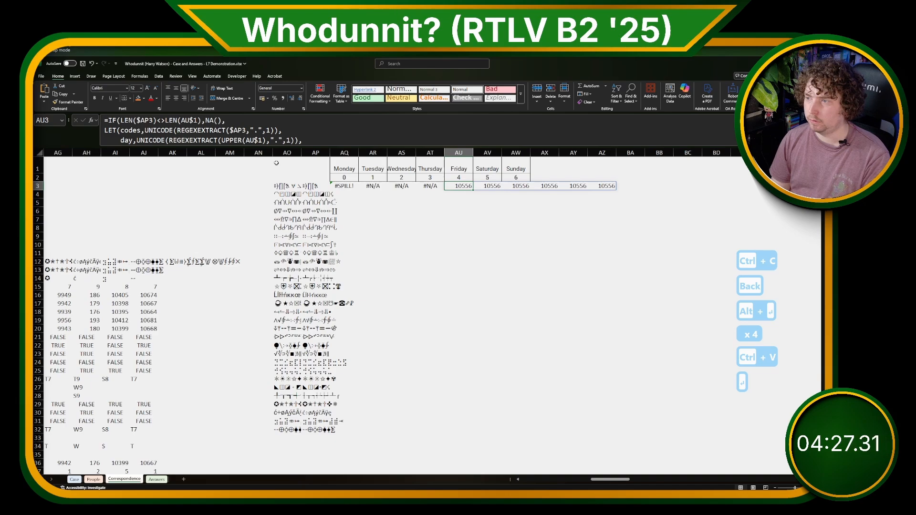
Wrap codes-day-along_shifts in UNIQUE with TRUE as its second argument and enter the AU3 formula.
scroll(158, 141, "down", 3)
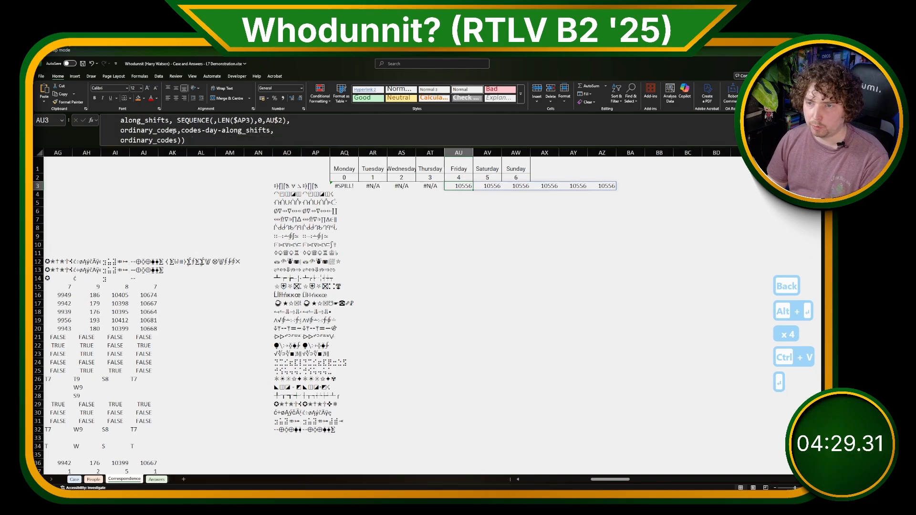
left_click(180, 131)
type("UNIQU")
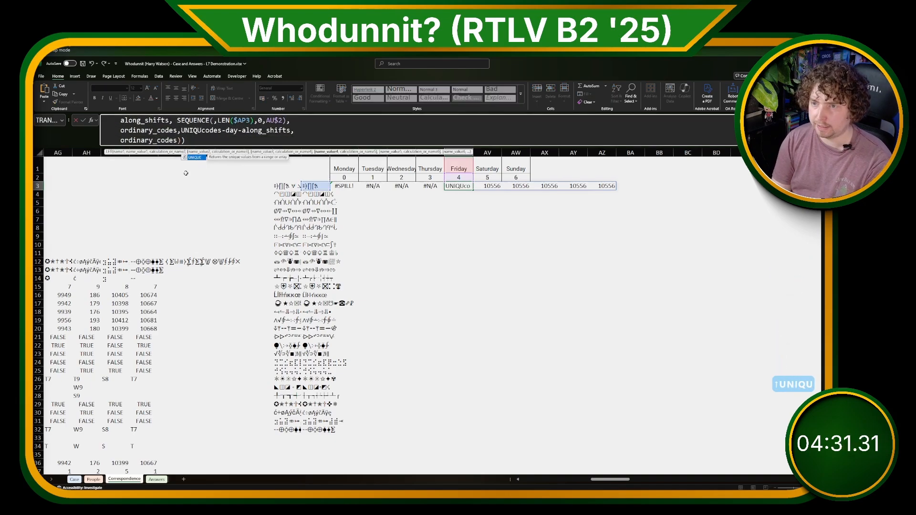
type("E(")
left_click(308, 130)
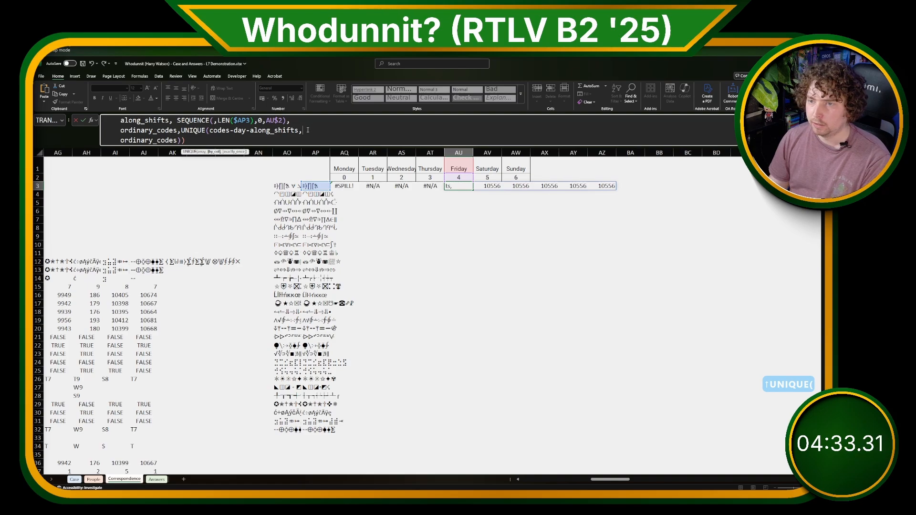
key("shift+BackSpace")
key("shift+BackSpace")
type("TRUE),")
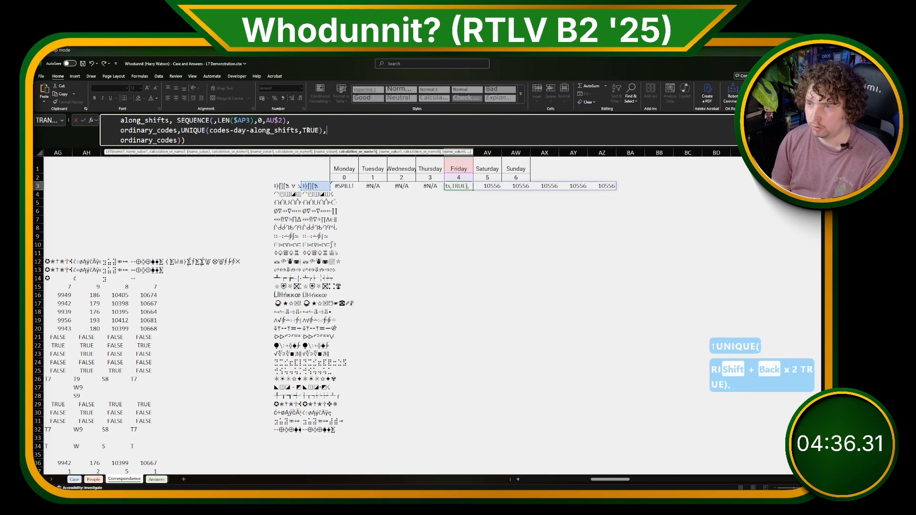
key("Return")
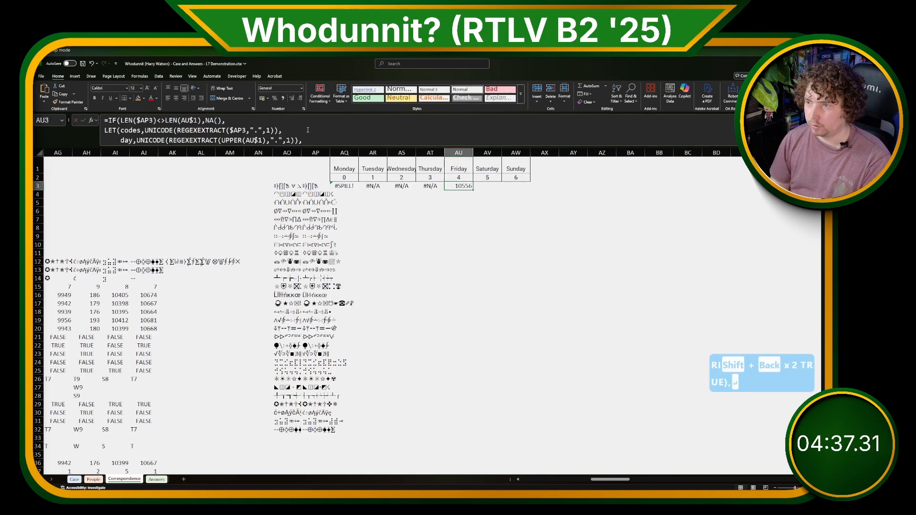
Copy the AU3 formula into AQ3 and clear the formulas from AR3:AV3.
key("Up")
key("ctrl+c")
left_click(374, 186)
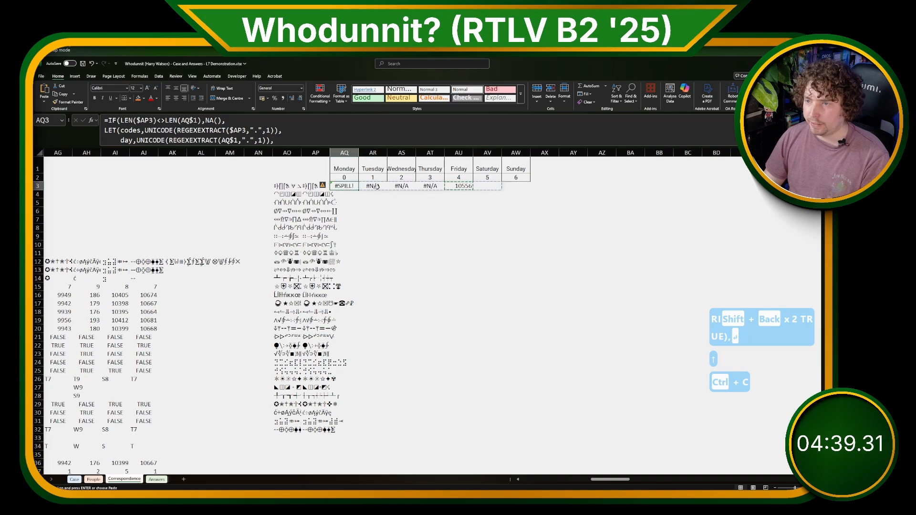
key("ctrl+v")
left_click_drag(373, 186, 475, 191)
key("Delete")
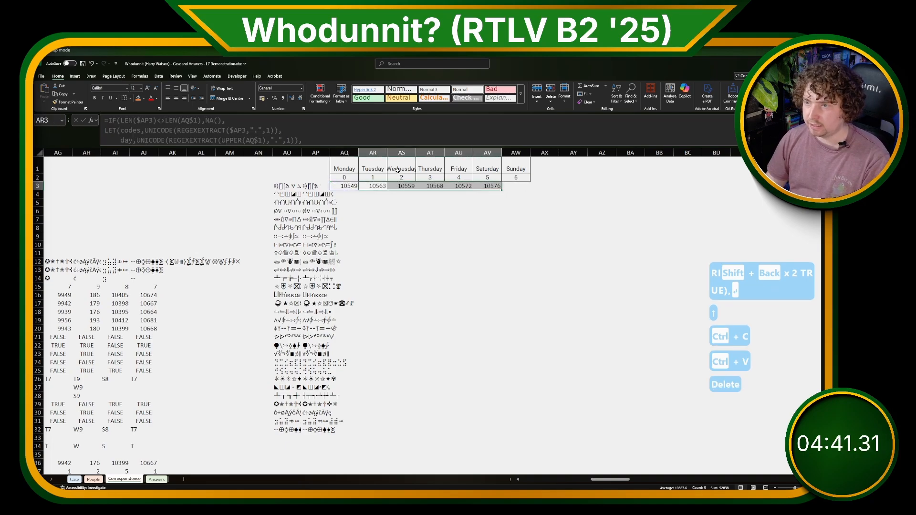
Copy the AQ3 formula into each remaining weekday cell of row 3, from AR3 to AW3.
left_click(342, 187)
key("ctrl+c")
left_click(374, 187)
key("ctrl+v")
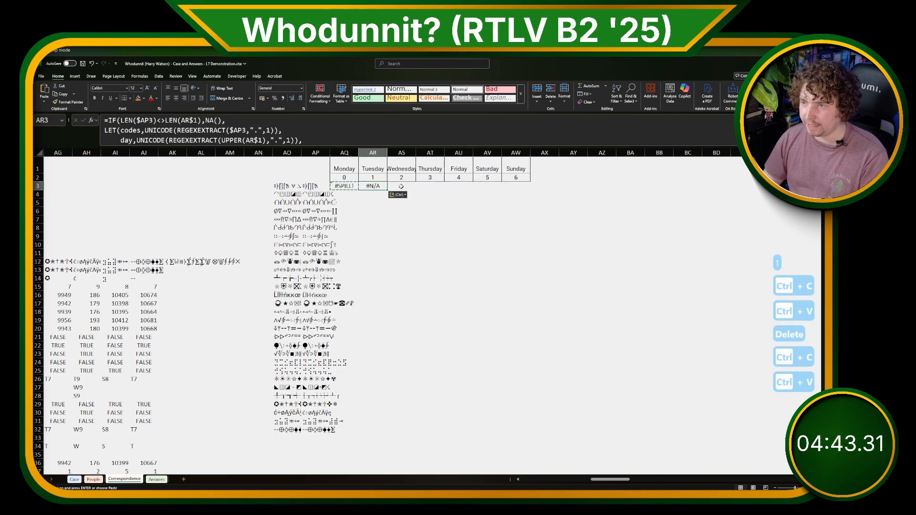
left_click(402, 187)
key("ctrl+v")
left_click(430, 186)
key("ctrl+v")
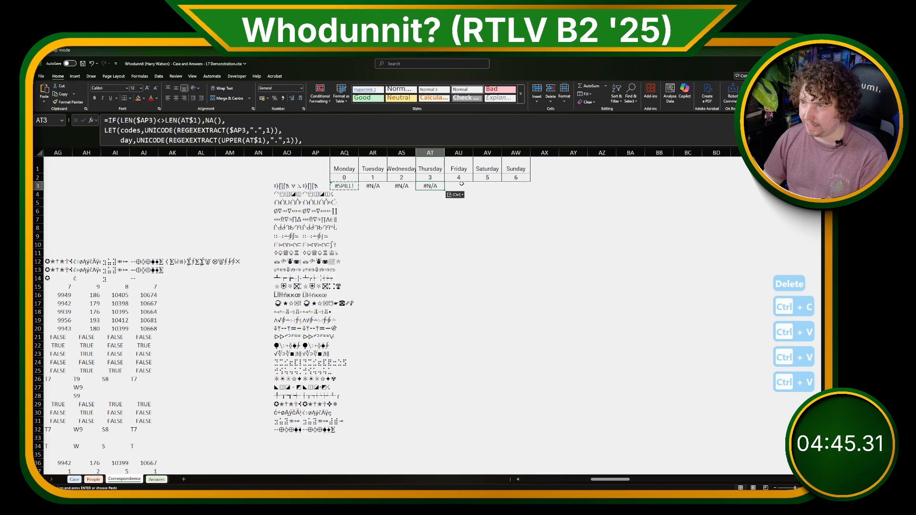
left_click(463, 187)
key("ctrl+v")
left_click(483, 186)
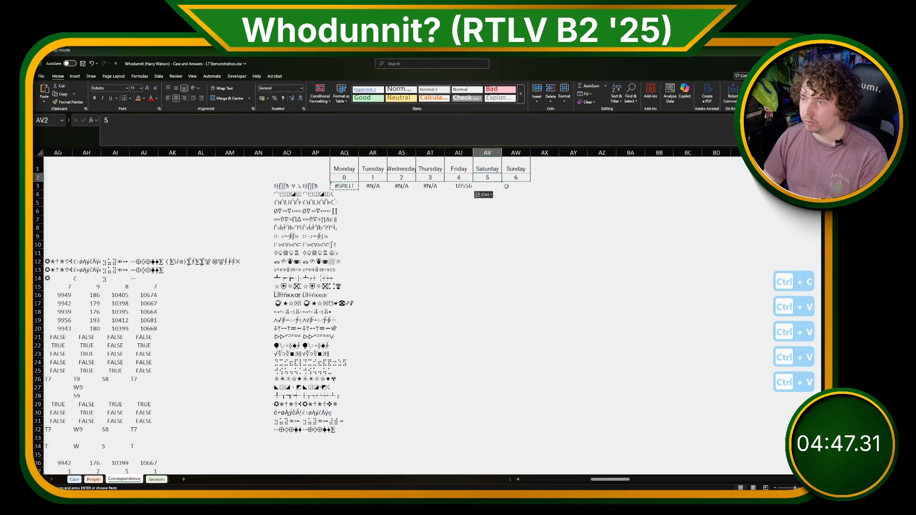
key("ctrl+v")
left_click(513, 185)
key("ctrl+v")
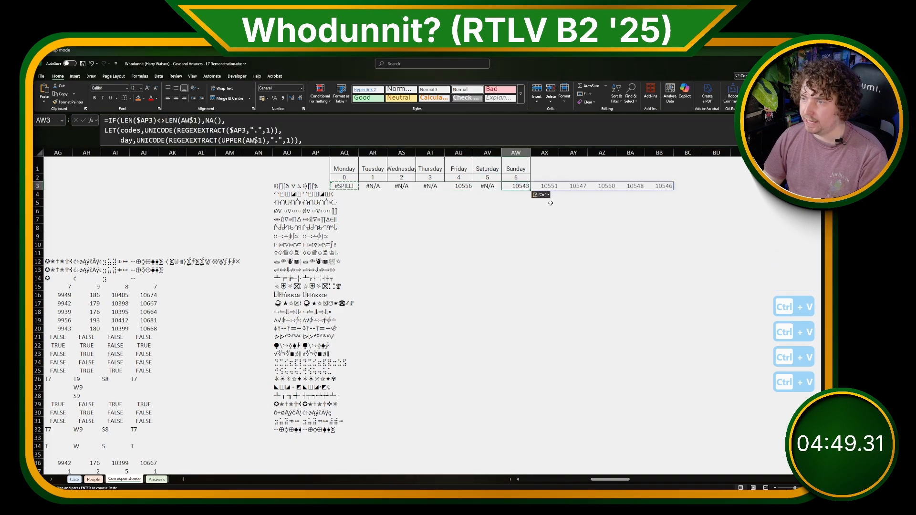
Replace the final ordinary_codes output of the AQ3 LET formula with result.
left_click(344, 186)
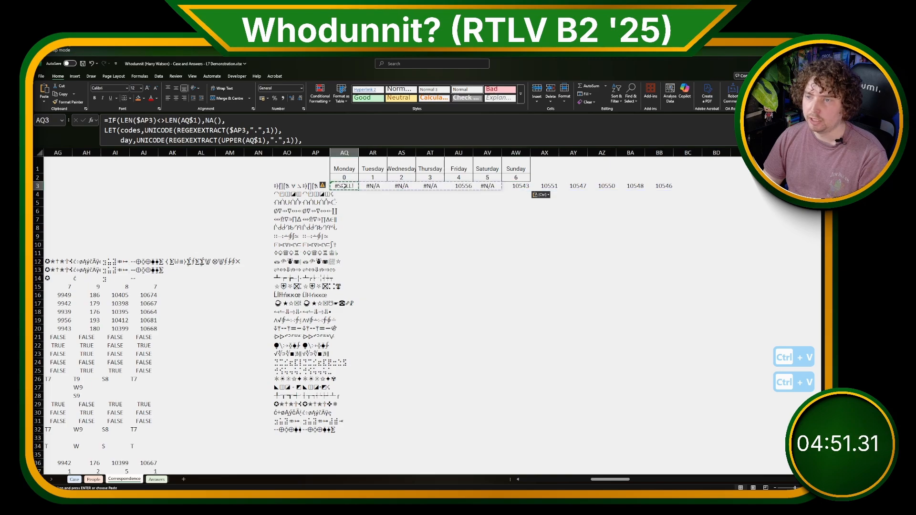
scroll(223, 128, "down", 2)
scroll(223, 128, "up", 1)
scroll(223, 128, "down", 1)
double_click(144, 141)
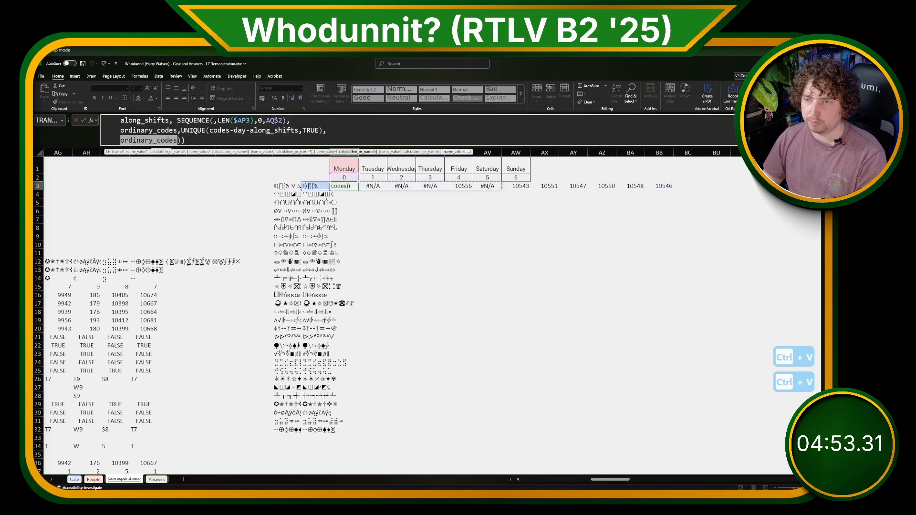
type("resi;t")
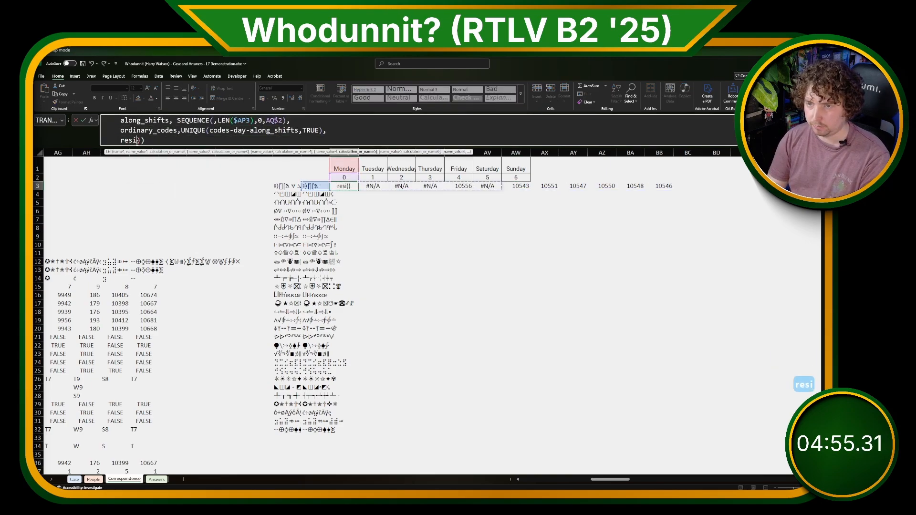
key("BackSpace")
key("BackSpace")
key("BackSpace")
key("BackSpace")
type("sult")
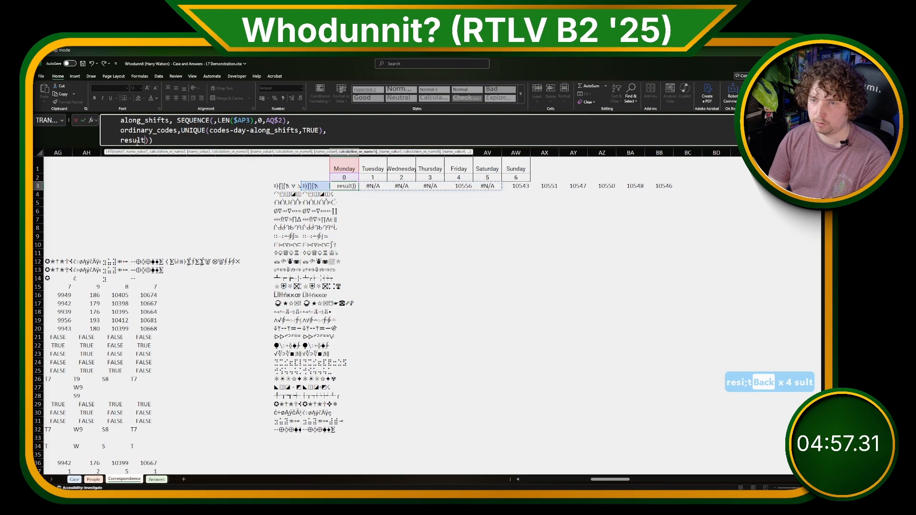
Start a new LET variable named result on its own line above the final output in the AQ3 formula.
key("Left")
key("Left")
key("Left")
key("Left")
key("Left")
type("result,")
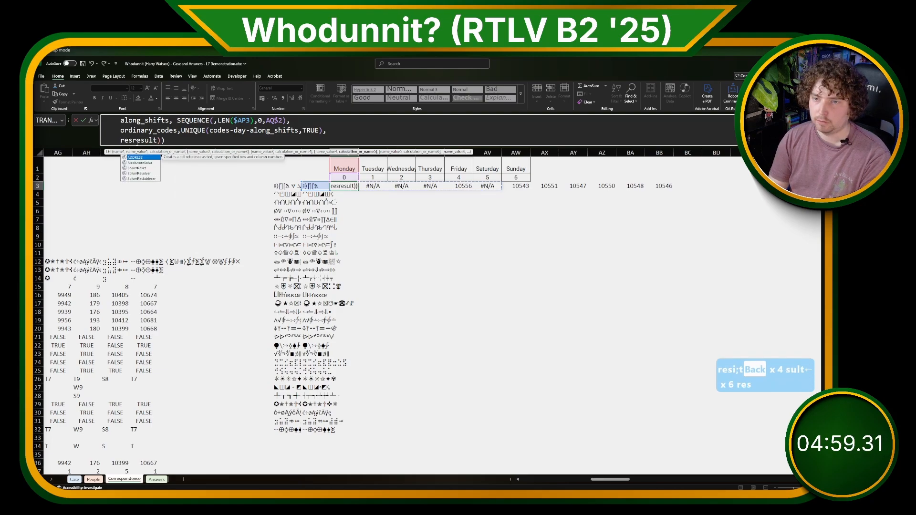
key("alt+Return")
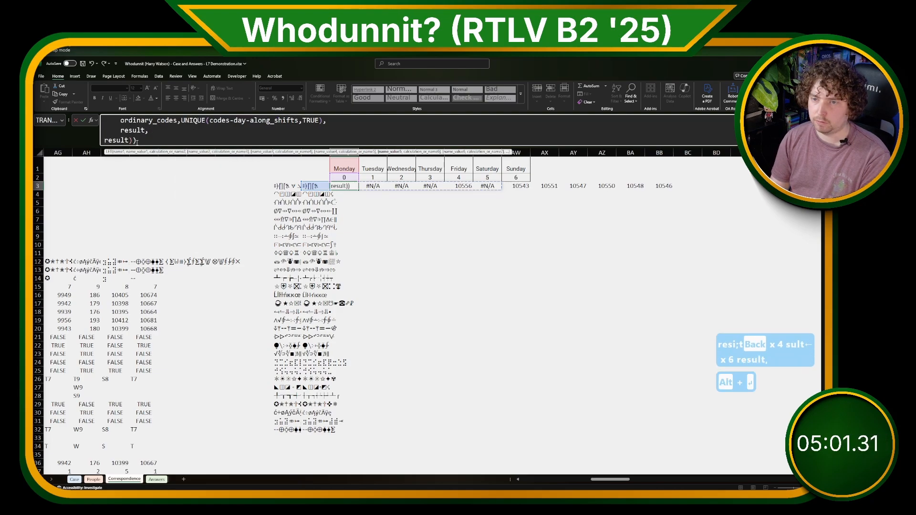
key("Left")
key("Left")
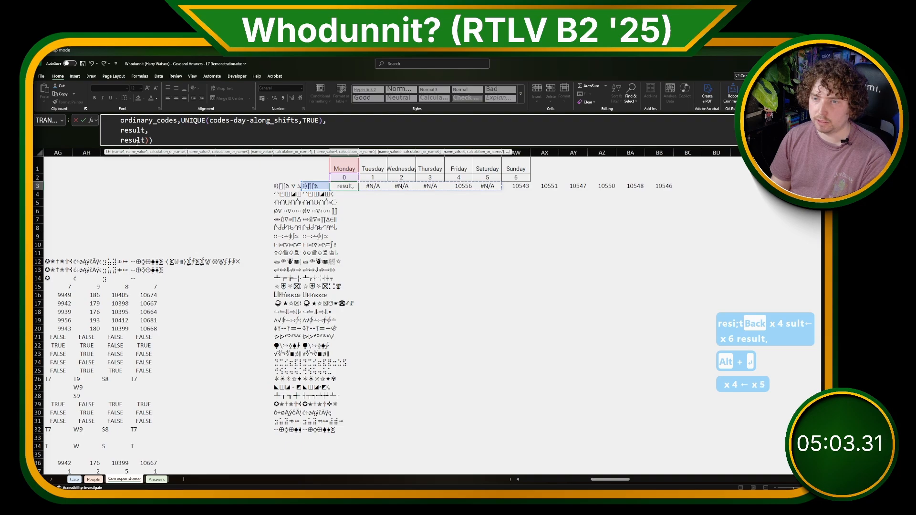
key("BackSpace")
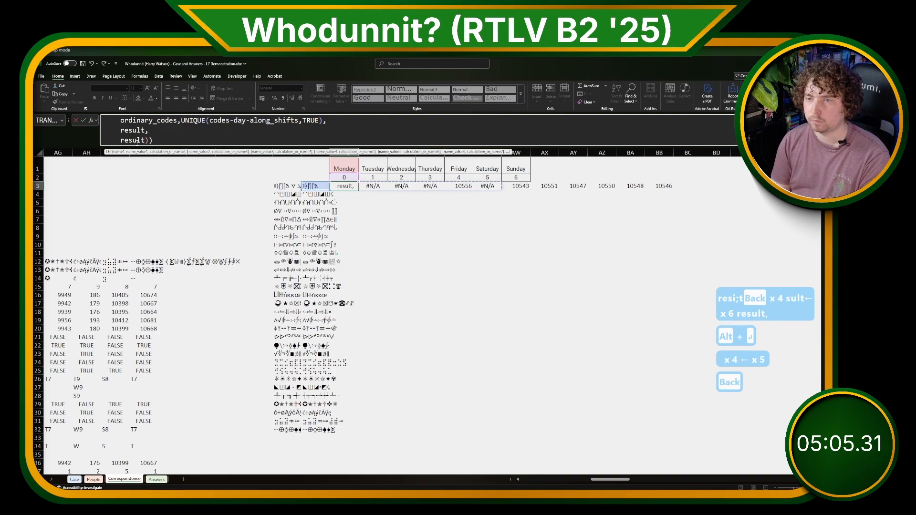
Define result as IF(COLUMNS(ordinary_codes)=1,ordinary_codes,NA()) and enter the AQ3 formula.
type("IF(CO")
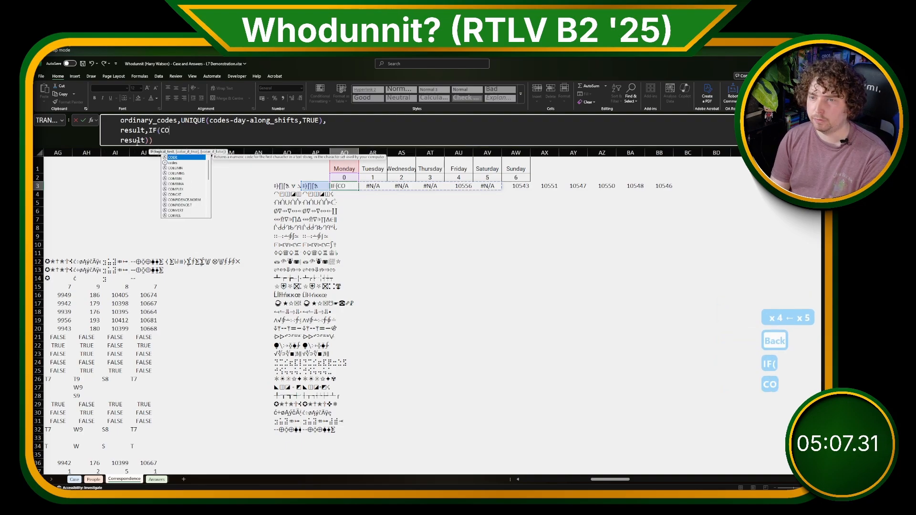
type("LUMNS(")
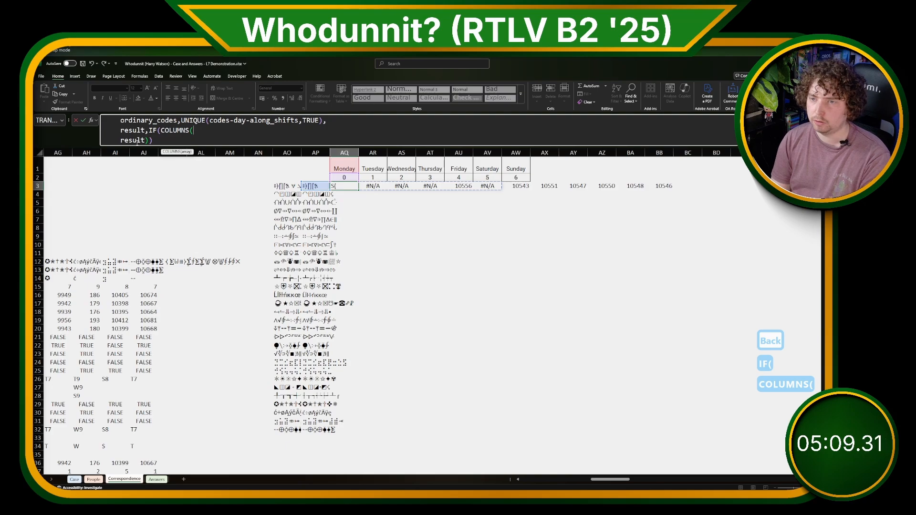
type("ori")
key("BackSpace")
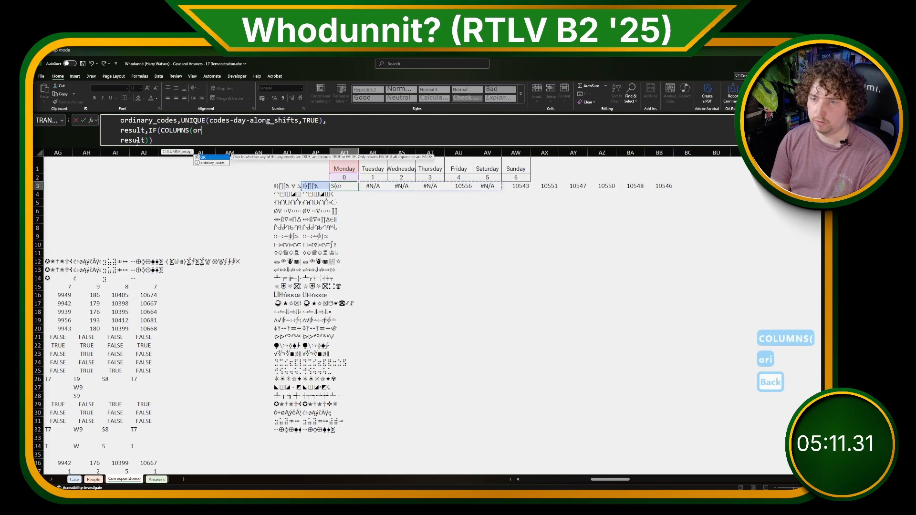
type("d")
key("Tab")
type(")=1,")
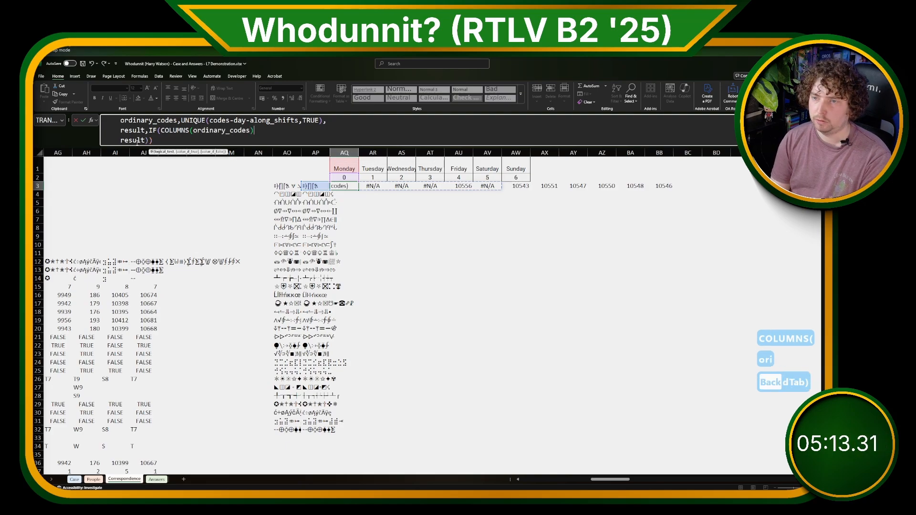
type("ori")
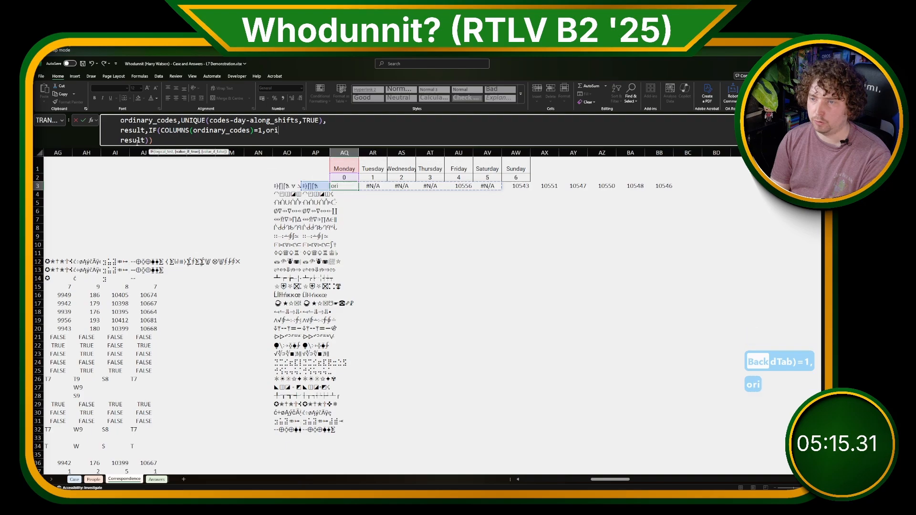
key("BackSpace")
type("d")
key("Tab")
type(",")
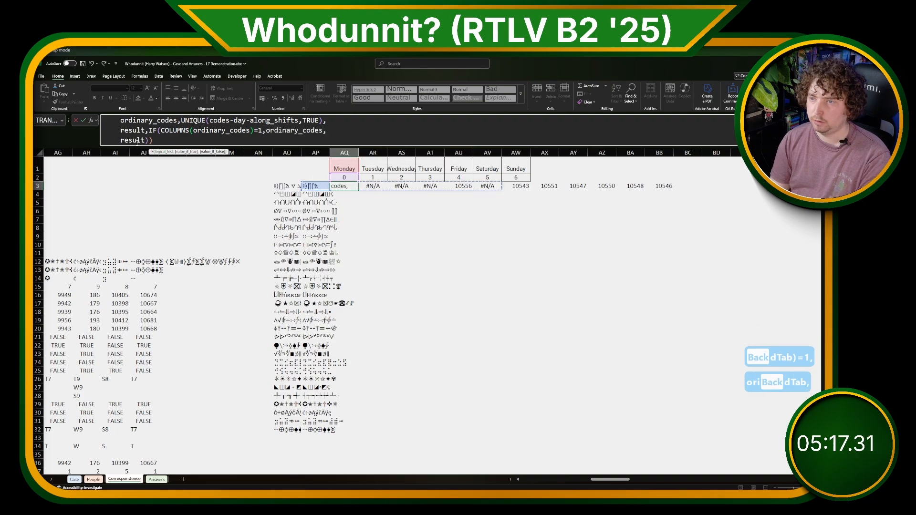
type("NA()),")
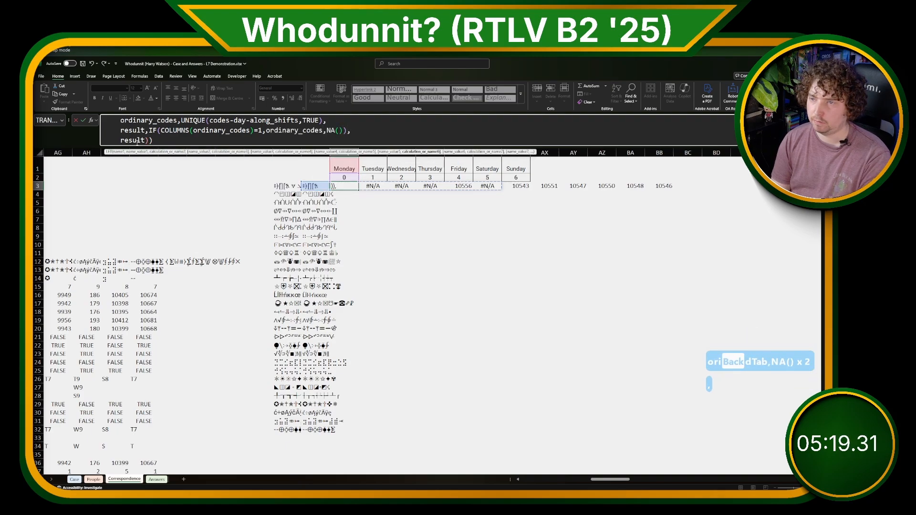
key("Return")
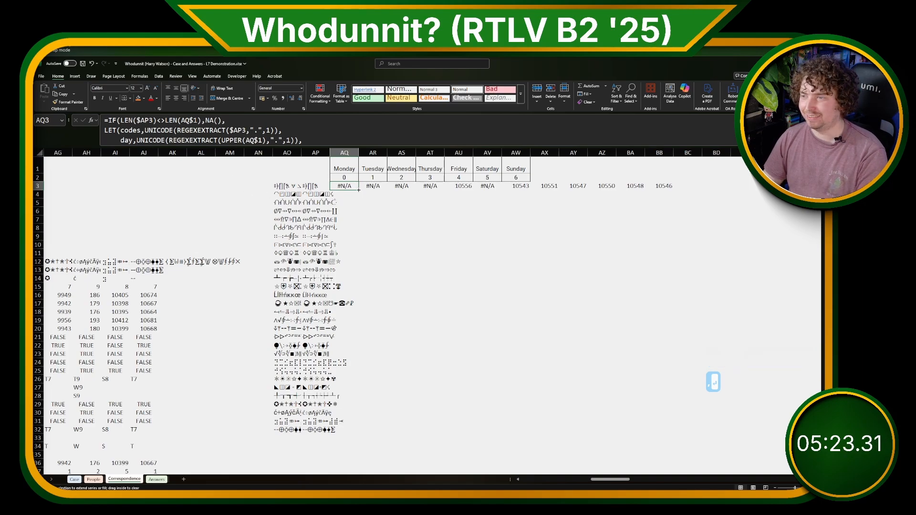
Fill the AQ3 formula across to AW3 and down to row 32 for all messages.
left_click_drag(359, 190, 529, 190)
left_click(502, 211)
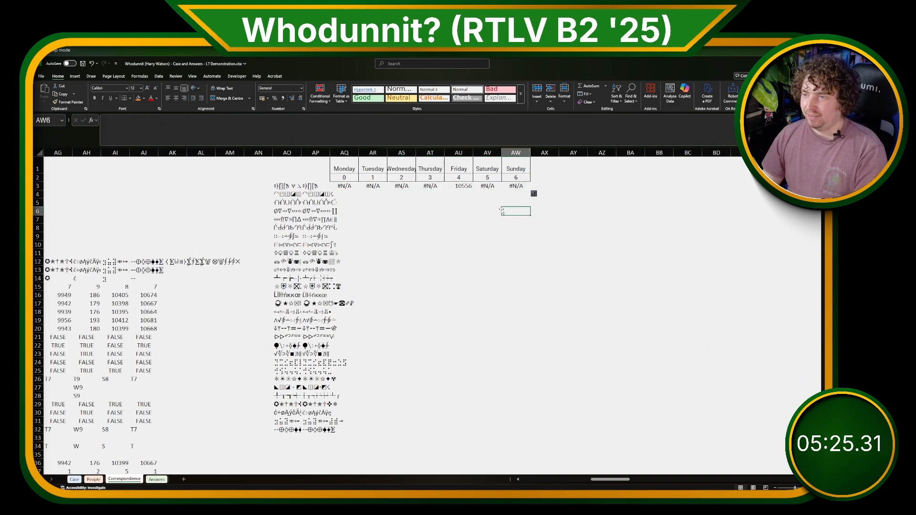
left_click_drag(345, 186, 528, 191)
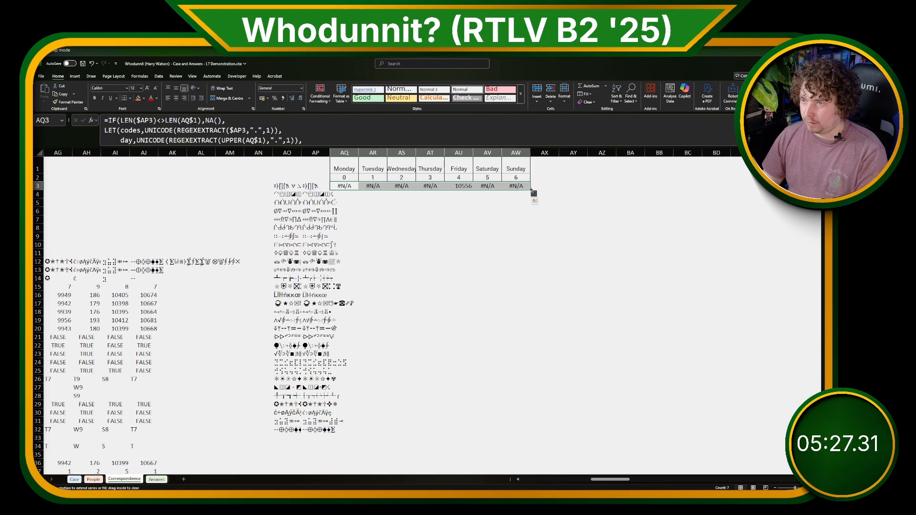
double_click(529, 190)
left_click(538, 185)
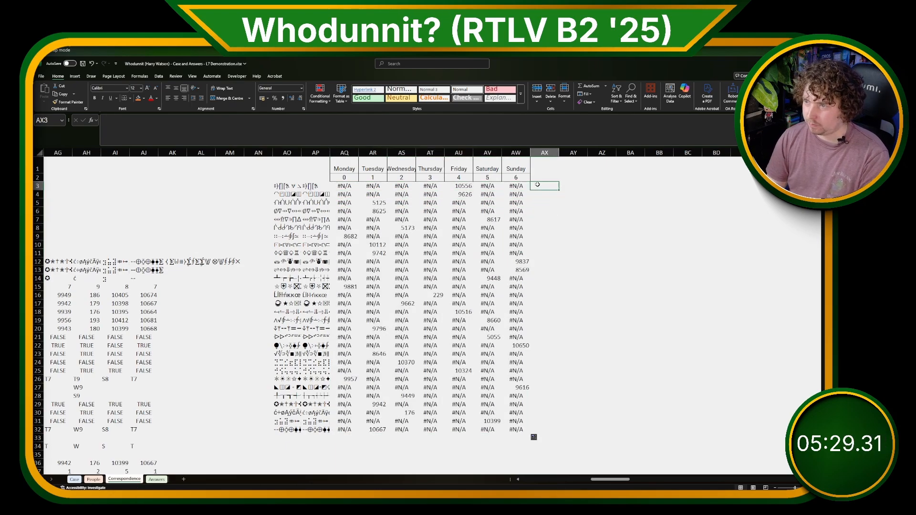
Enter =TOROW(AQ3:AW3,1) in AY3 to collect the first message's weekday results.
key("Right")
type("=TORO")
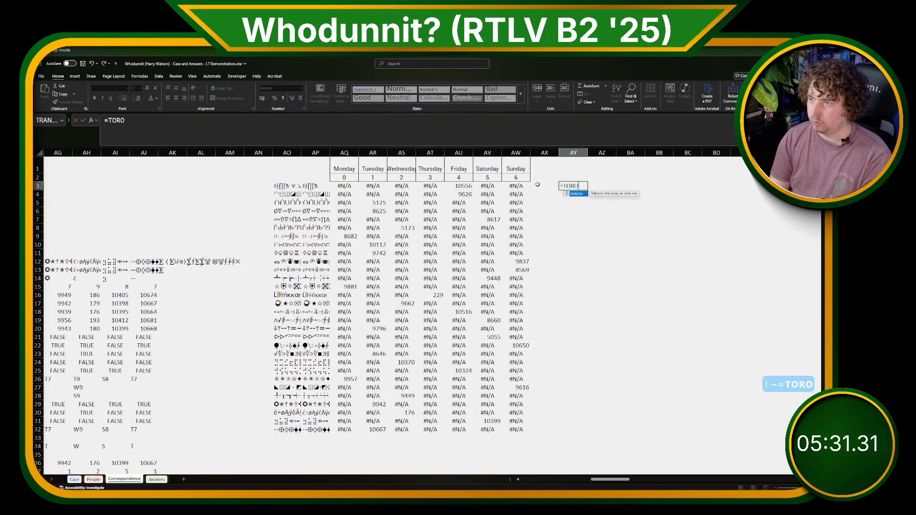
type("W(")
key("Left")
key("Left")
key("ctrl+shift+Left")
key("shift+Right")
key("shift+Right")
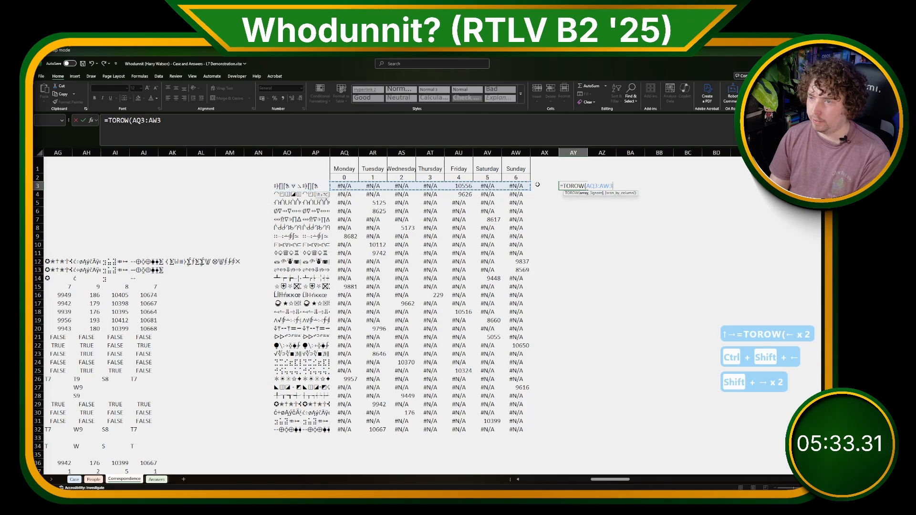
type(",1)")
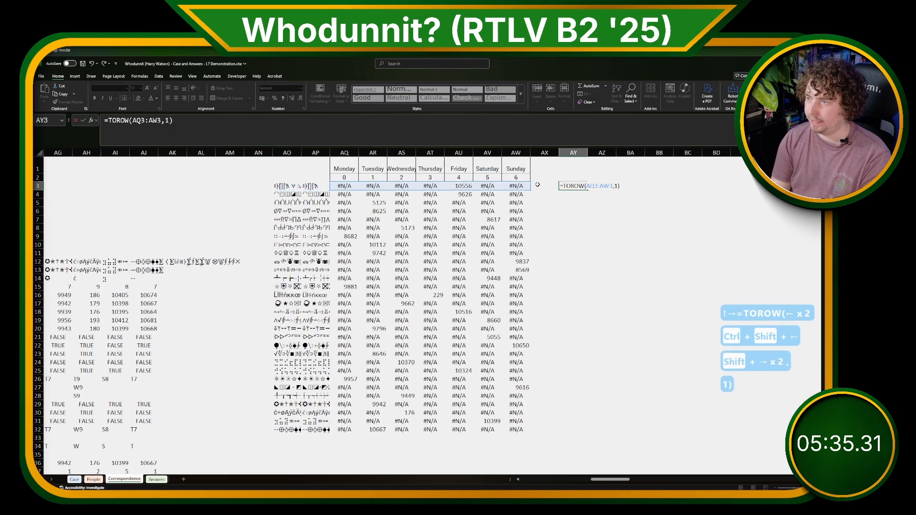
key("Return")
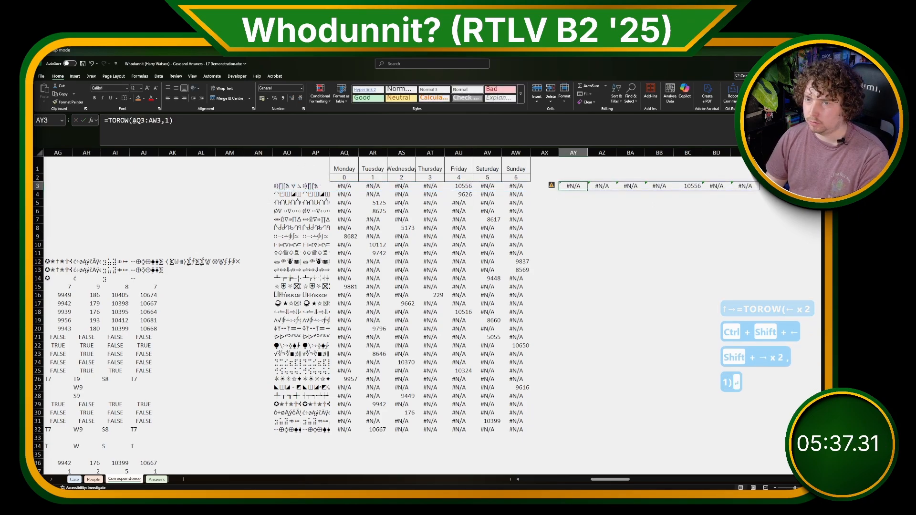
Change the TOROW ignore argument in AY3 to 2 and fill the formula down to AY32.
left_click(138, 121)
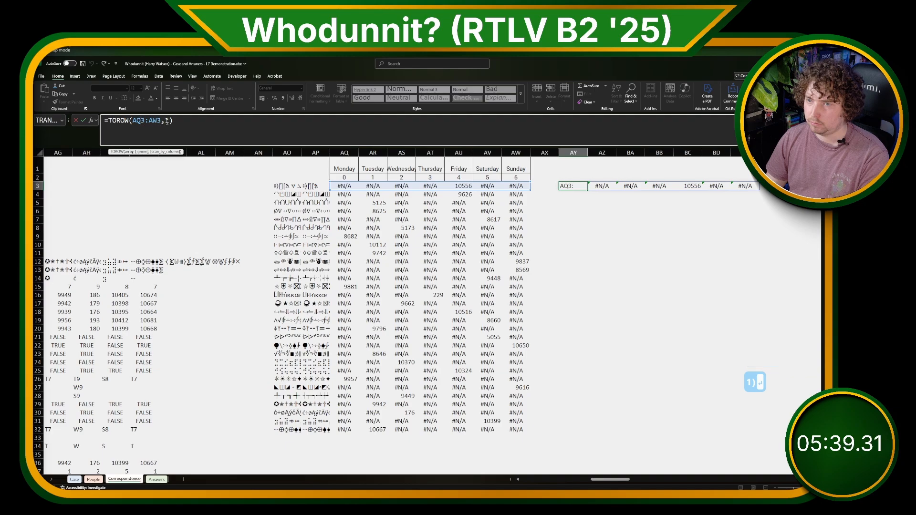
key("Escape")
key("Delete")
key("ctrl+z")
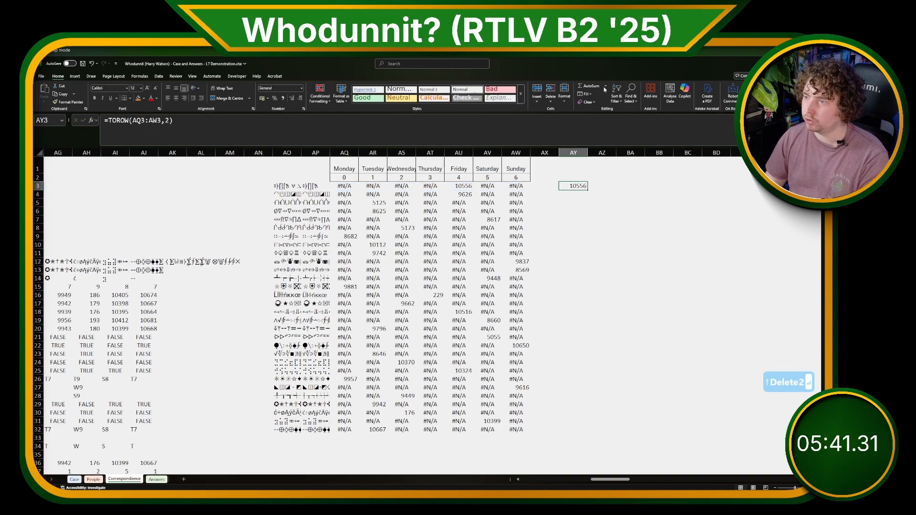
left_click_drag(587, 190, 587, 435)
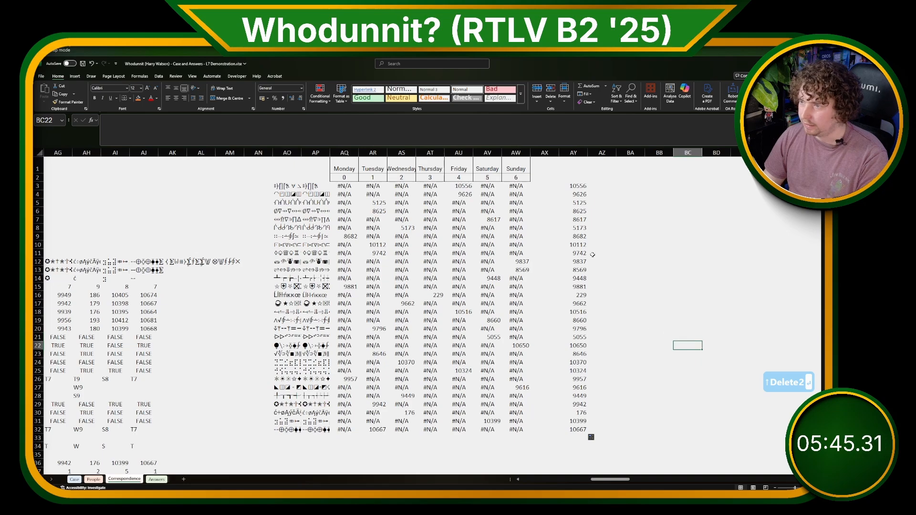
left_click(581, 220)
left_click(579, 185)
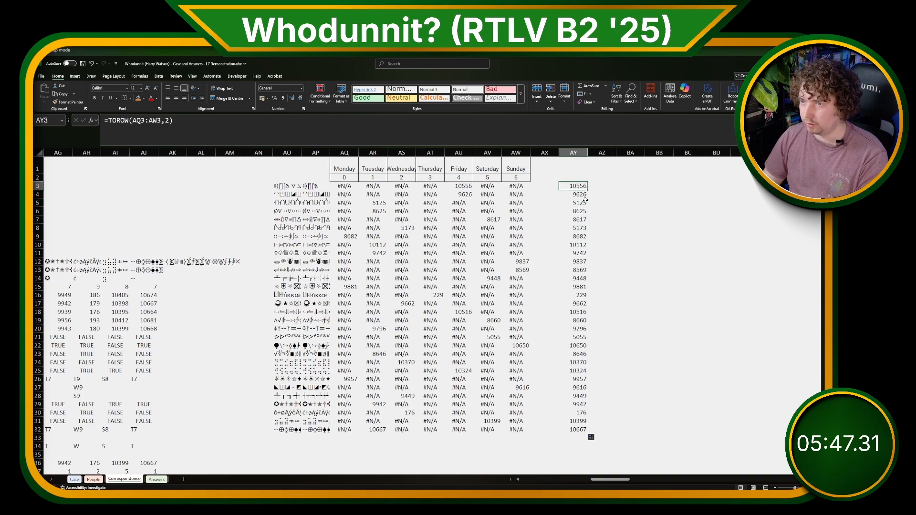
Label AY2 "Ordinary Code" and AZ2 "Along Shift" above the decoded shift results.
left_click(597, 186)
key("Up")
key("Left")
type("Ordinar")
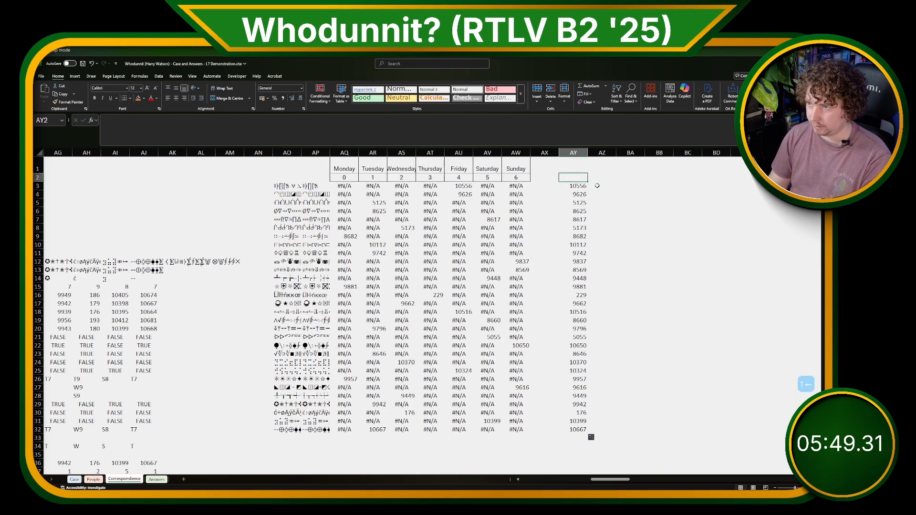
type("y Code")
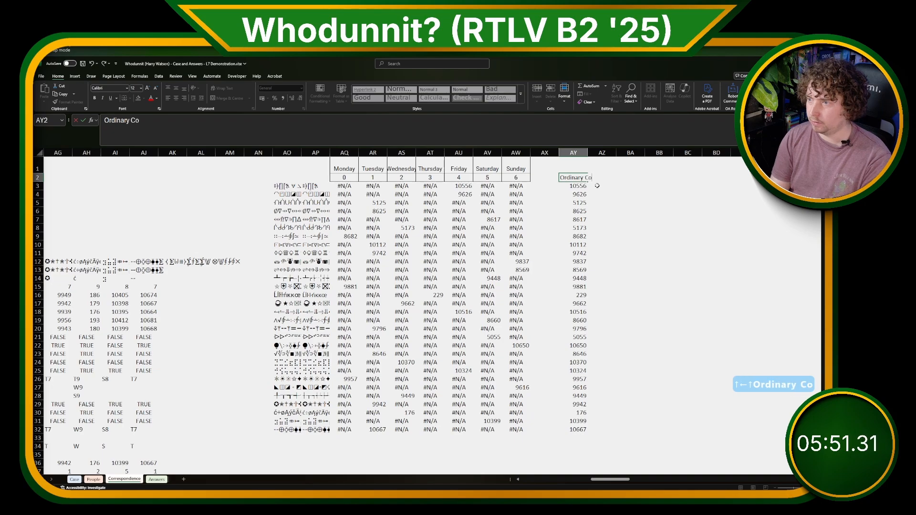
key("Return")
key("Up")
key("Right")
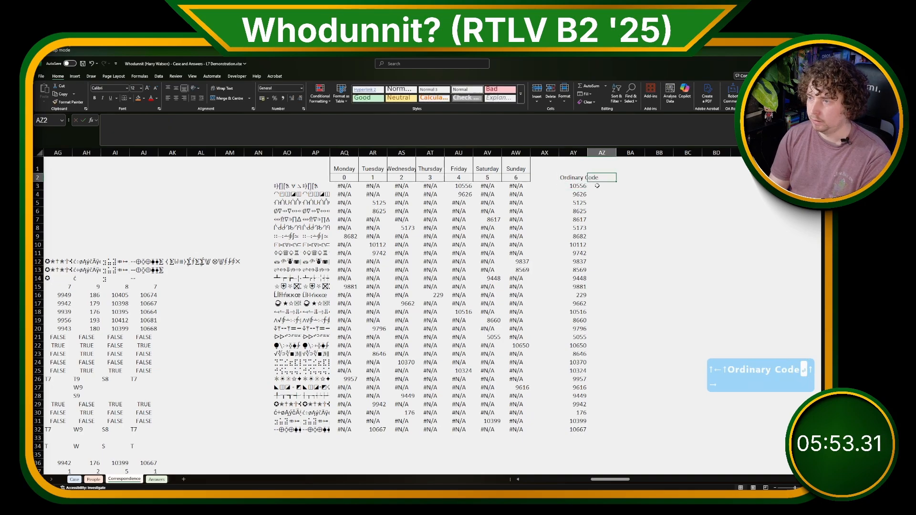
type("Along Shift")
key("Return")
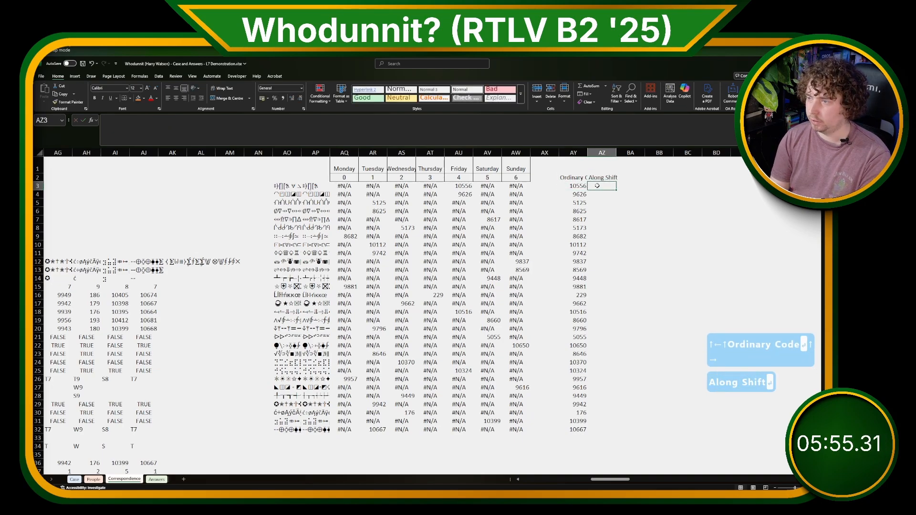
Enter =XLOOKUP(AY3,AQ3:AW3,$AQ$2:$AW$2) in AZ3 to return the first message's along shift.
type("=XLOO")
key("Tab")
key("Left")
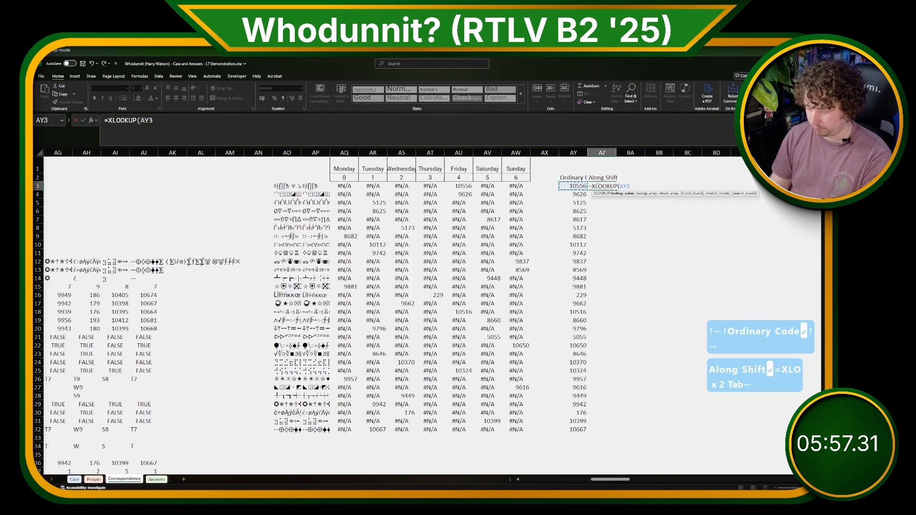
type(",")
mouse_move(515, 186)
left_mouse_down()
mouse_move(344, 186)
mouse_move(511, 176)
left_mouse_up()
type(",")
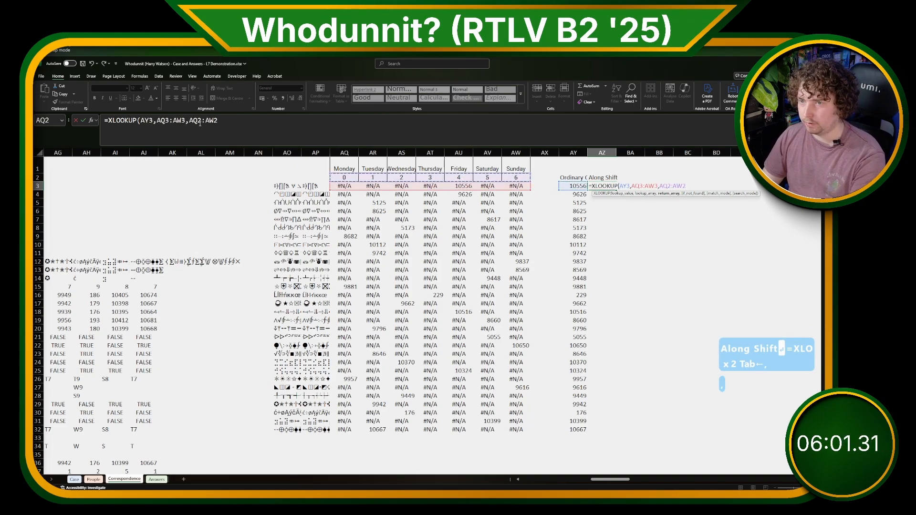
left_click_drag(196, 123, 210, 123)
key("F4")
key("Return")
Fill the AZ3 lookup down to AZ32 and widen column AY so its header fits.
key("Up")
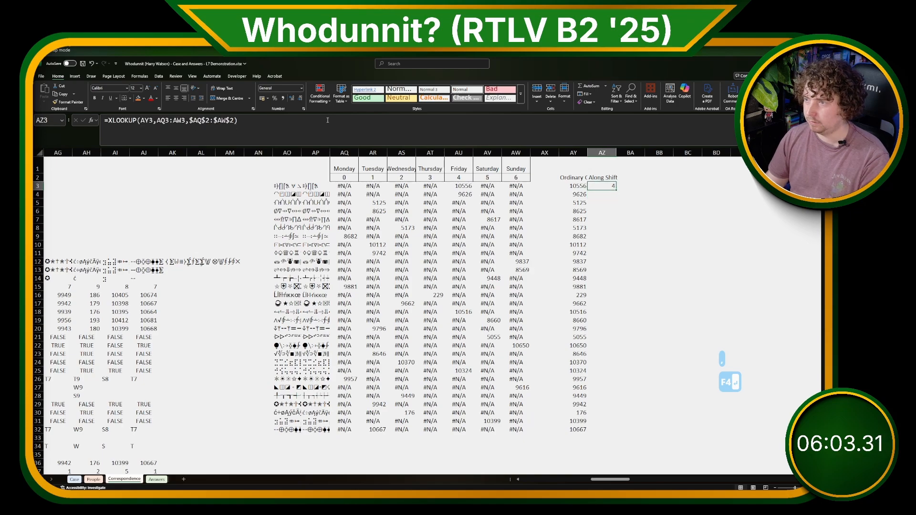
double_click(616, 189)
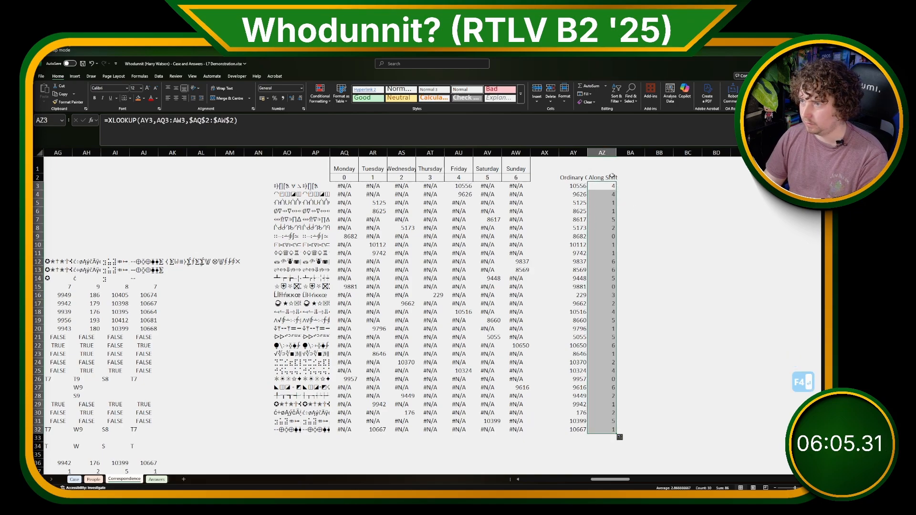
left_click_drag(588, 152, 610, 153)
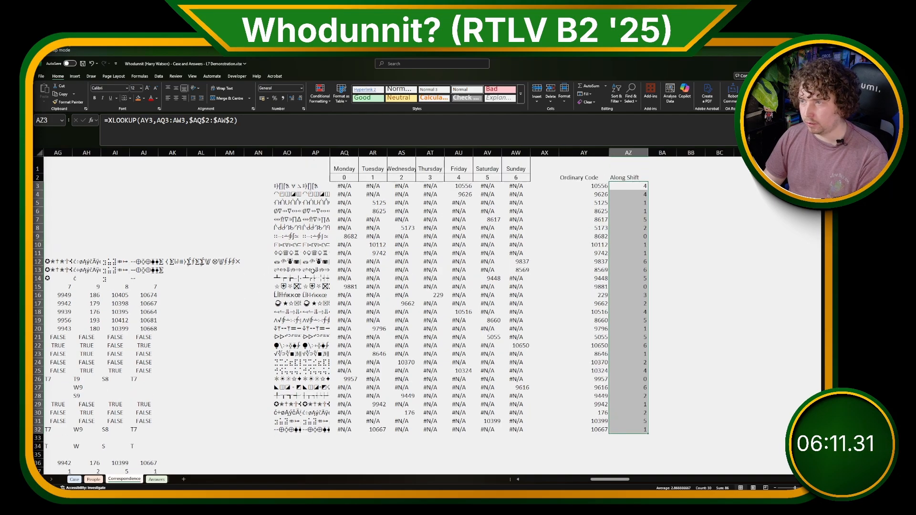
Enter =REGEXEXTRACT(AO3,".",1) in BA3 to split the first message into single characters.
left_click(660, 187)
type("=REGT")
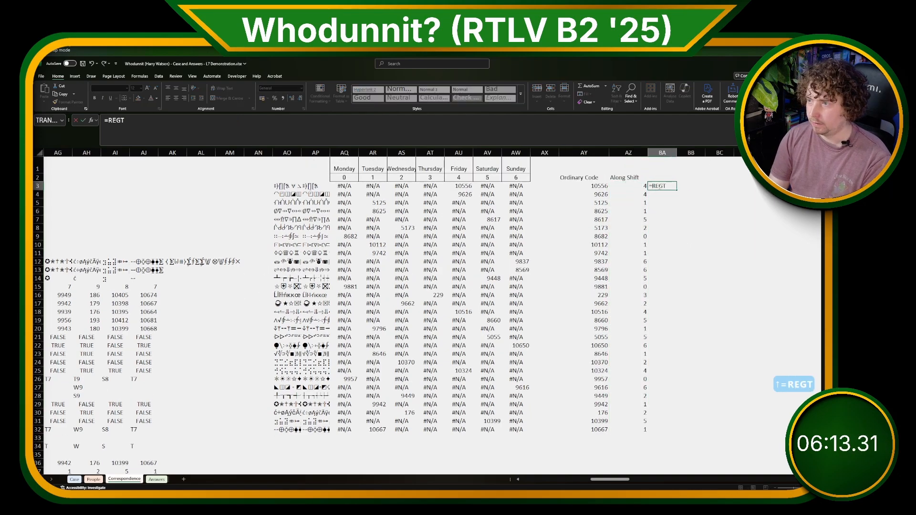
key("shift+BackSpace")
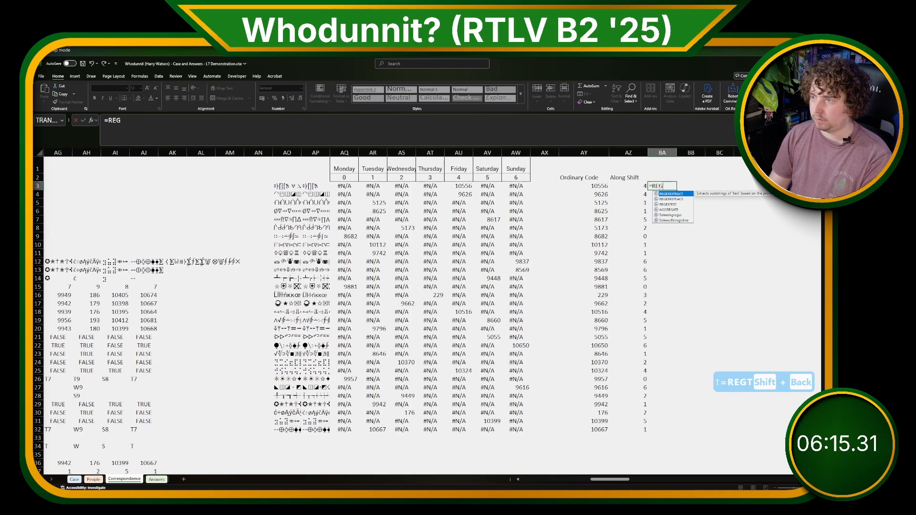
key("Tab")
scroll(341, 203, "down", 2)
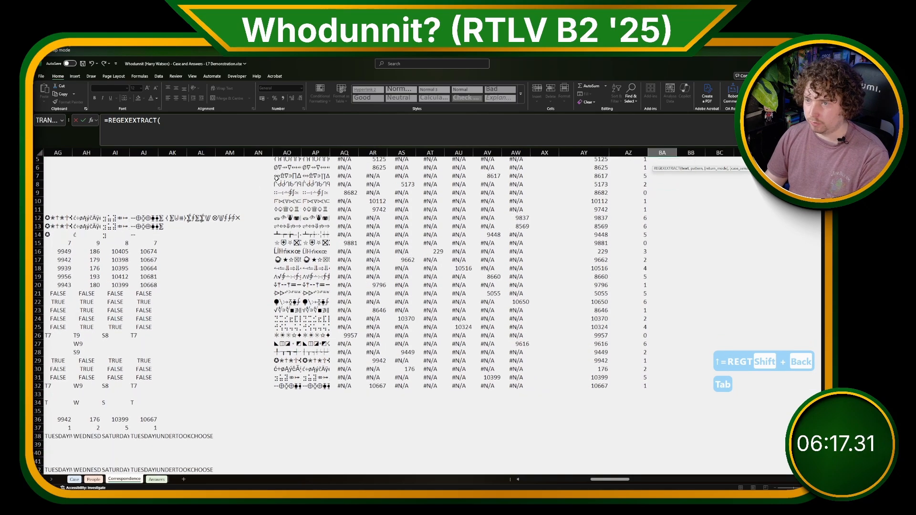
scroll(310, 191, "up", 2)
left_click(284, 186)
type(",\".\",1)")
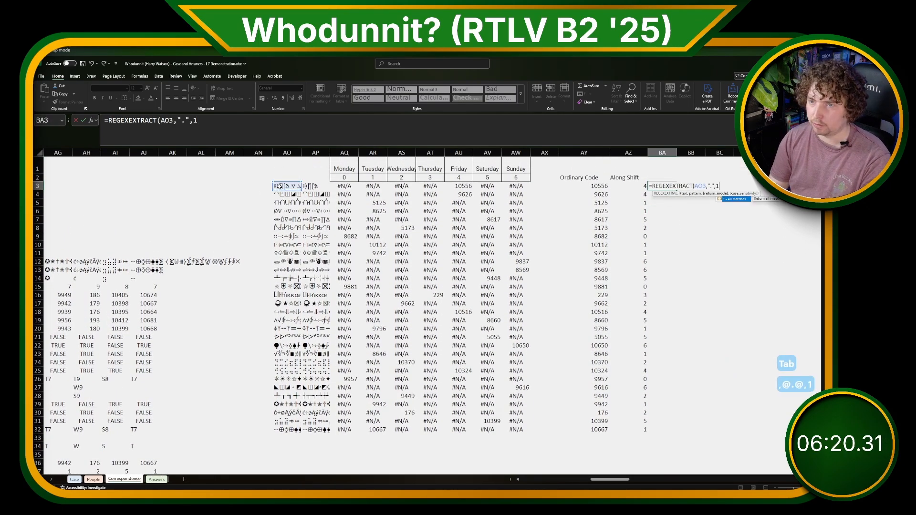
key("Return")
Wrap the BA3 REGEXEXTRACT formula in UNICODE to convert each character to its code.
left_click(663, 186)
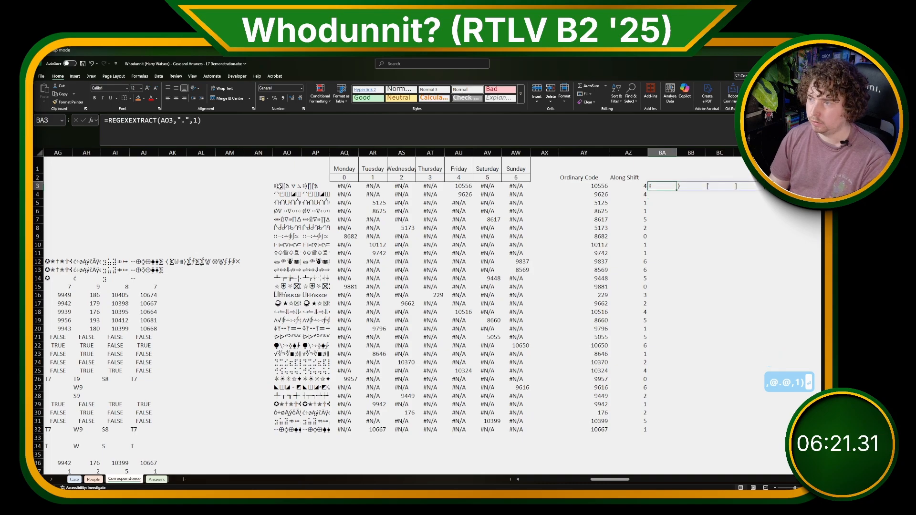
scroll(167, 143, "right", 3)
left_click(117, 124)
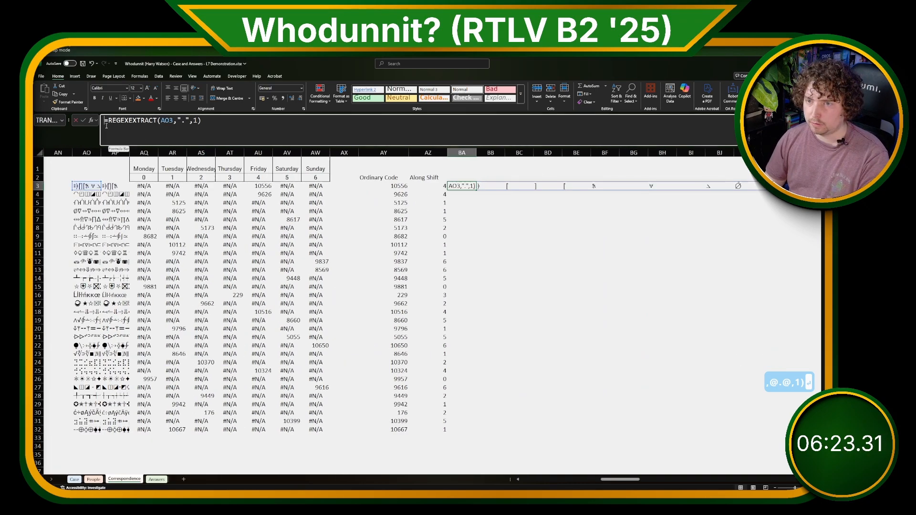
type("UNICODE(")
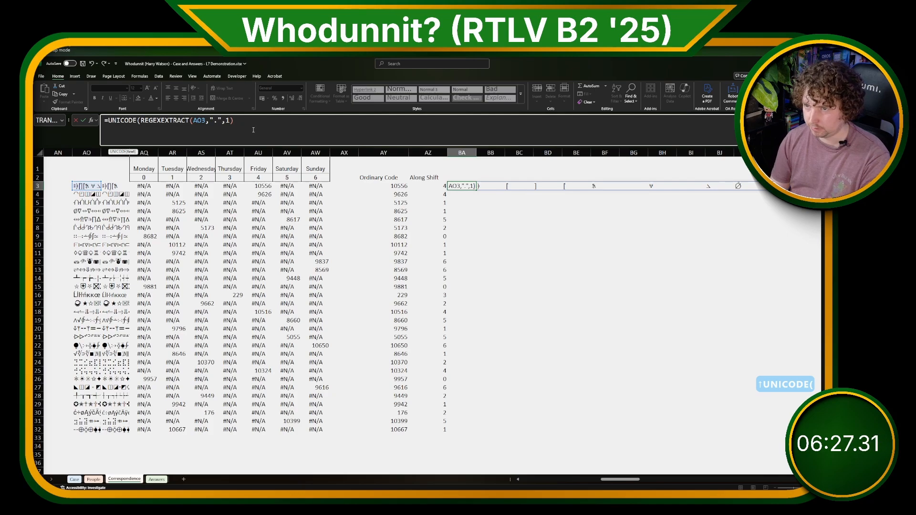
type(")")
key("Return")
Wrap the BA3 formula in LET, naming the UNICODE(REGEXEXTRACT(AO3,".",1)) values codes.
left_click(103, 128)
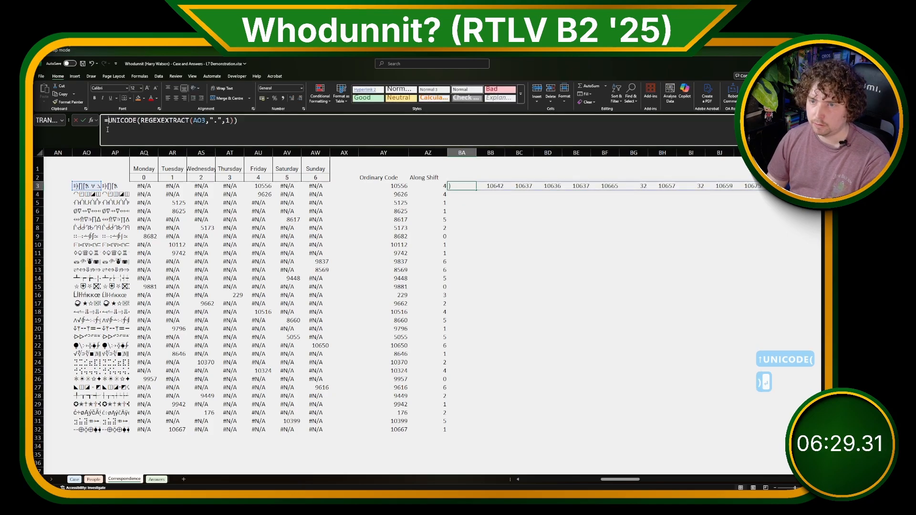
type("LET(codes,")
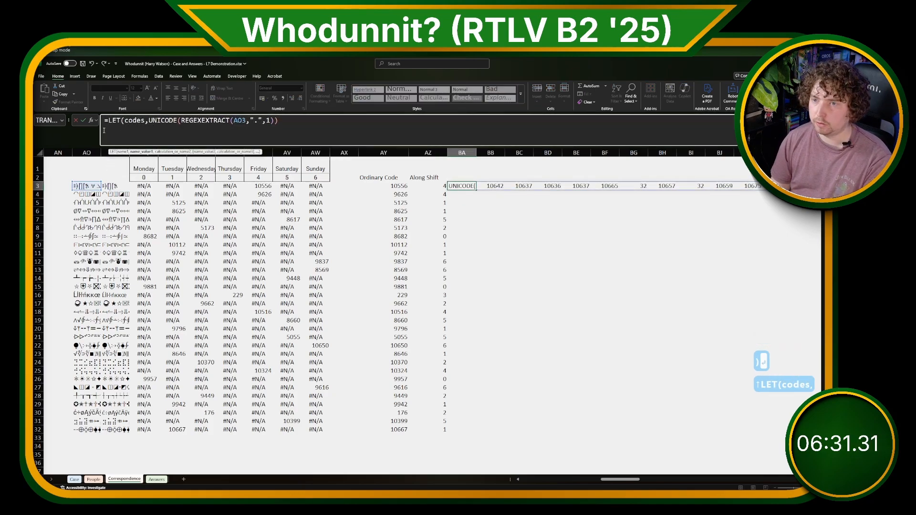
type(",codes")
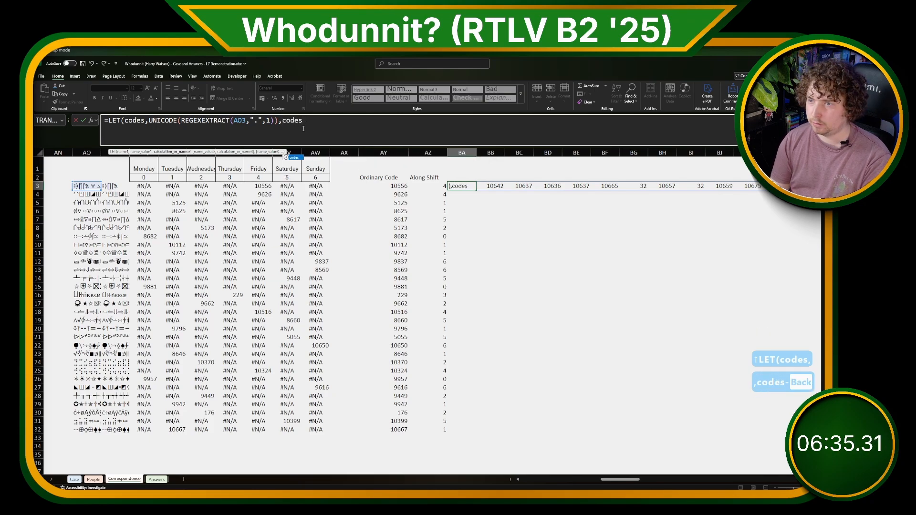
key("BackSpace")
key("BackSpace")
key("BackSpace")
key("BackSpace")
key("BackSpace")
Add the LET name along_shifts in BA3 as a SEQUENCE with rows left blank and LEN(AO3) columns.
type("along_)")
key("BackSpace")
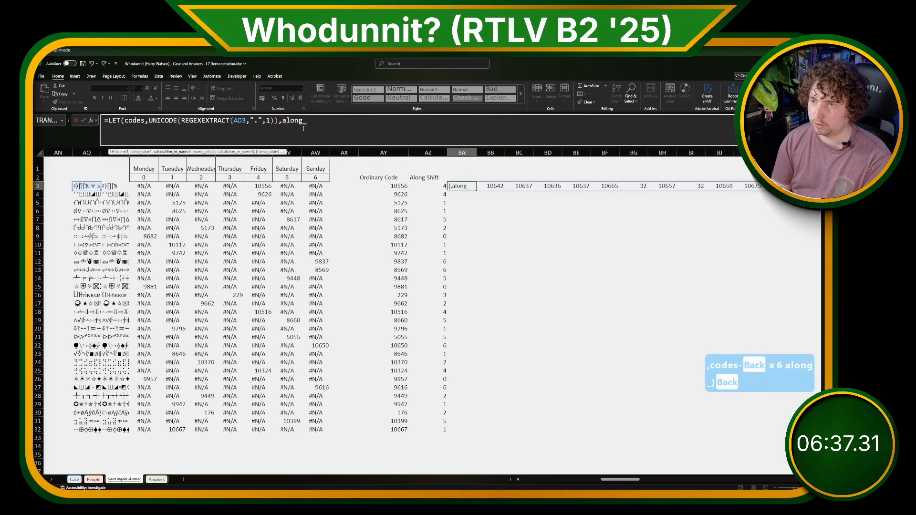
type("shifts,SEQUENCE(")
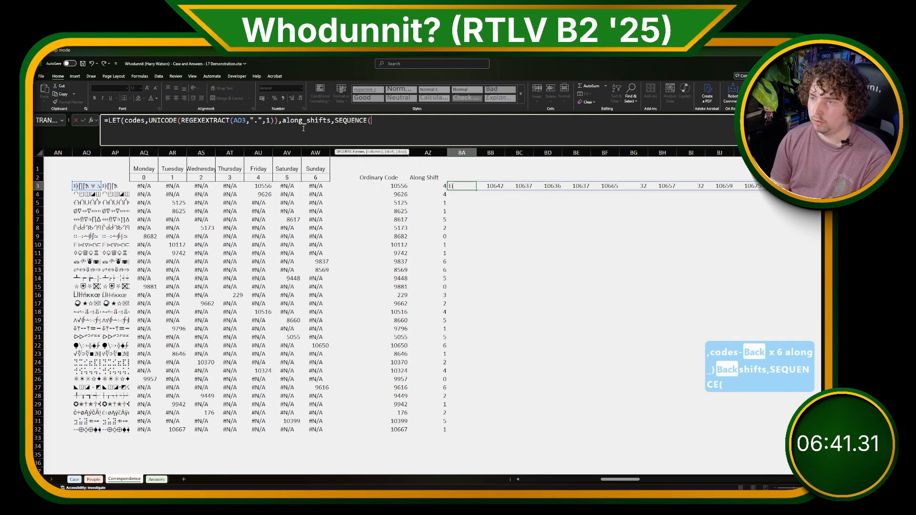
type("LEN(")
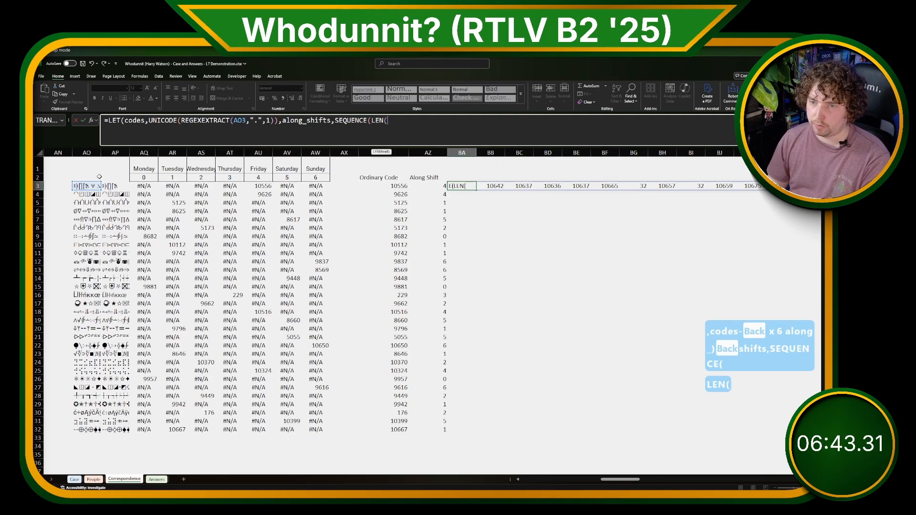
left_click(91, 186)
type("),")
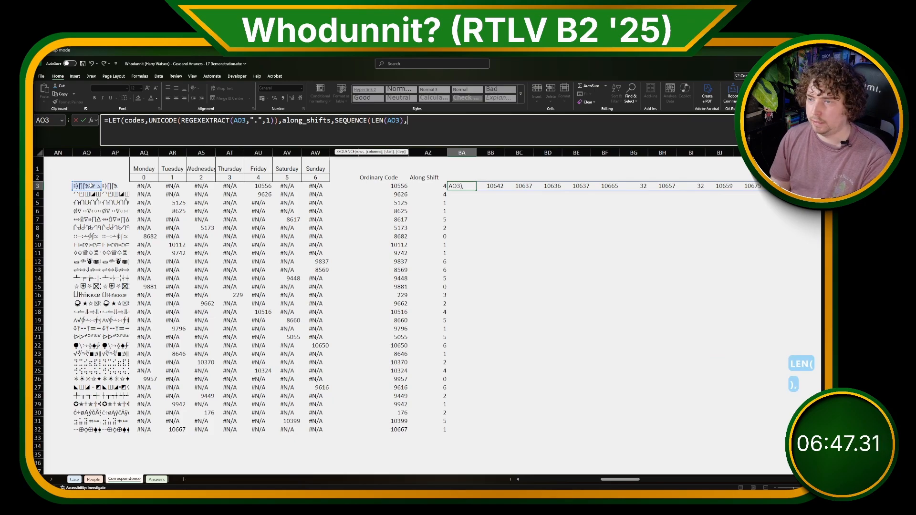
left_click(372, 120)
type(",")
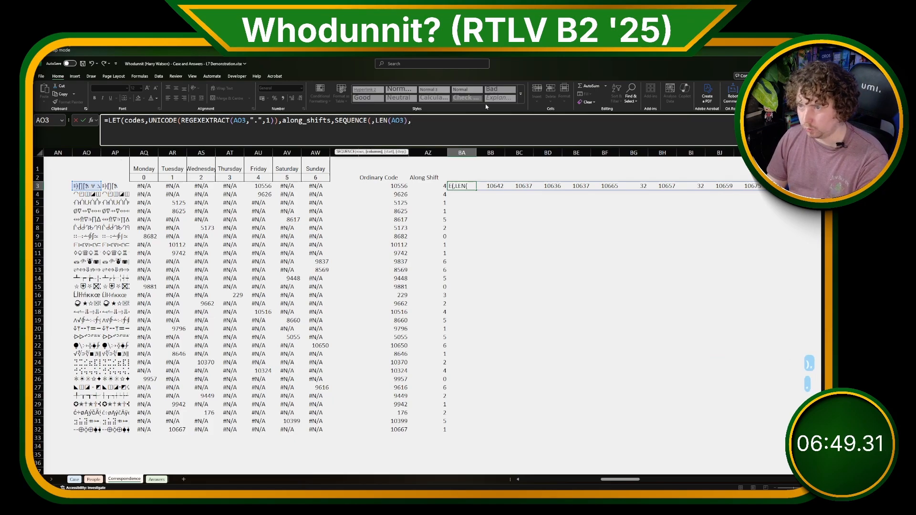
Set the along_shifts SEQUENCE to start at 0 and step by AZ3, completing its definition.
type("0,")
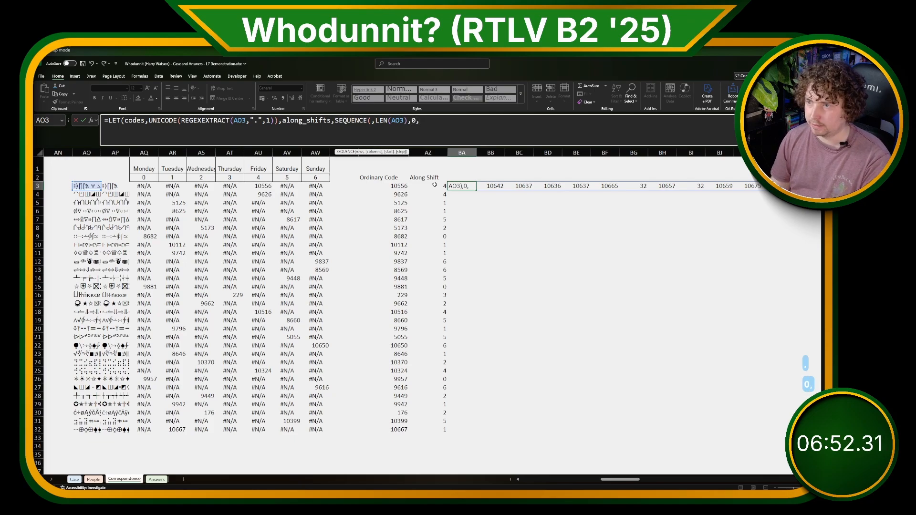
left_click(435, 185)
type(")")
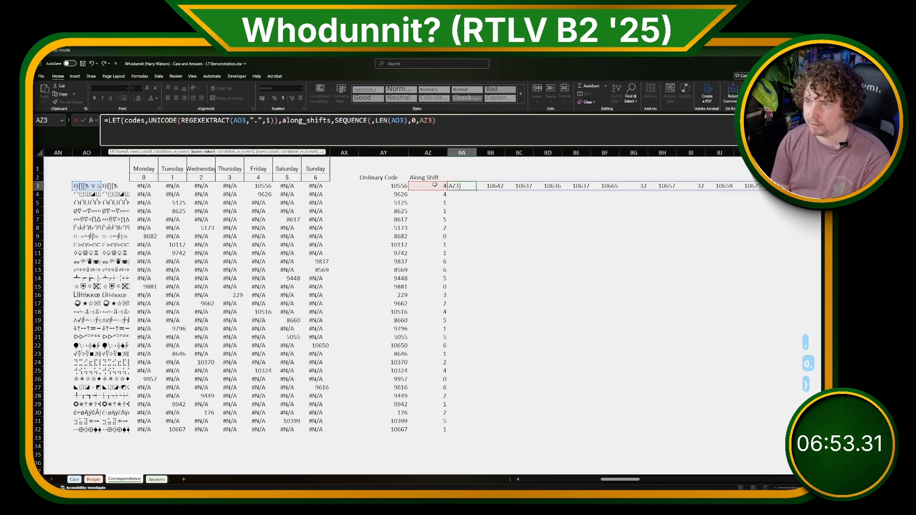
type(")")
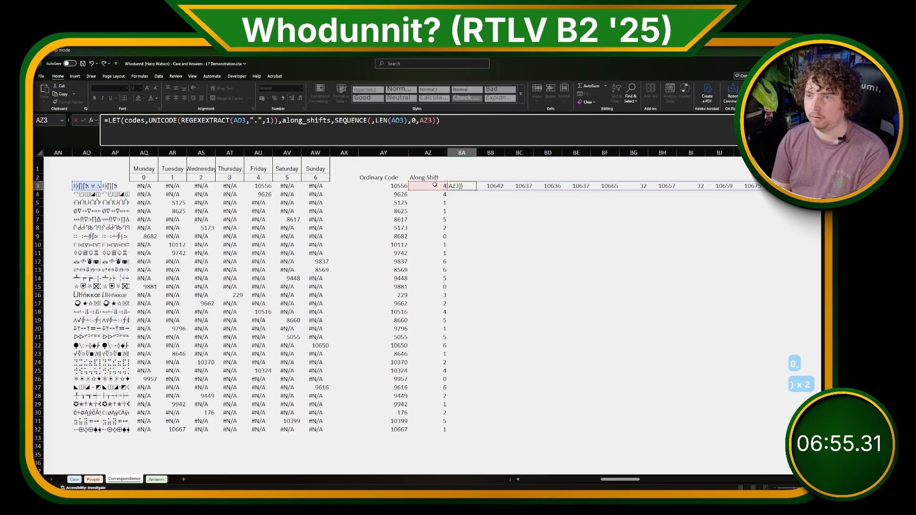
key("BackSpace")
type(",")
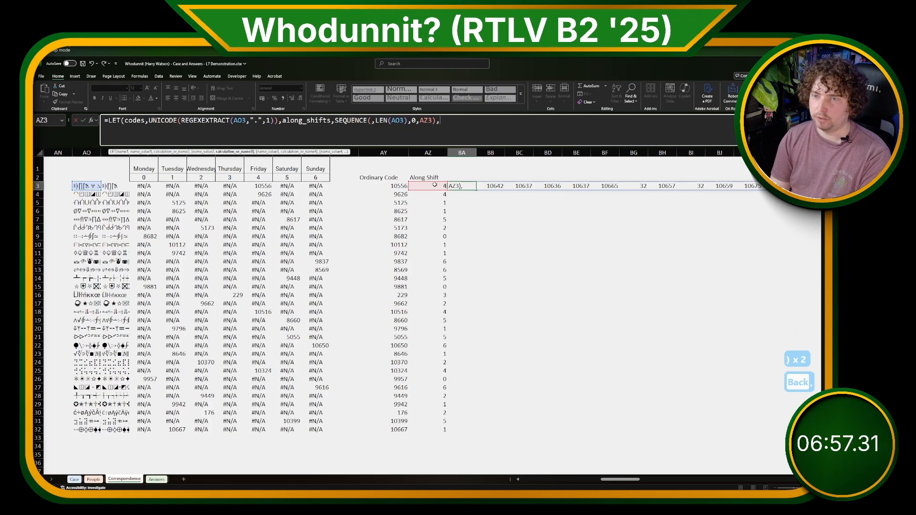
Return UNICHAR(codes-along_shifts-AY3) as the LET result and enter the formula in BA3.
type("codes-along")
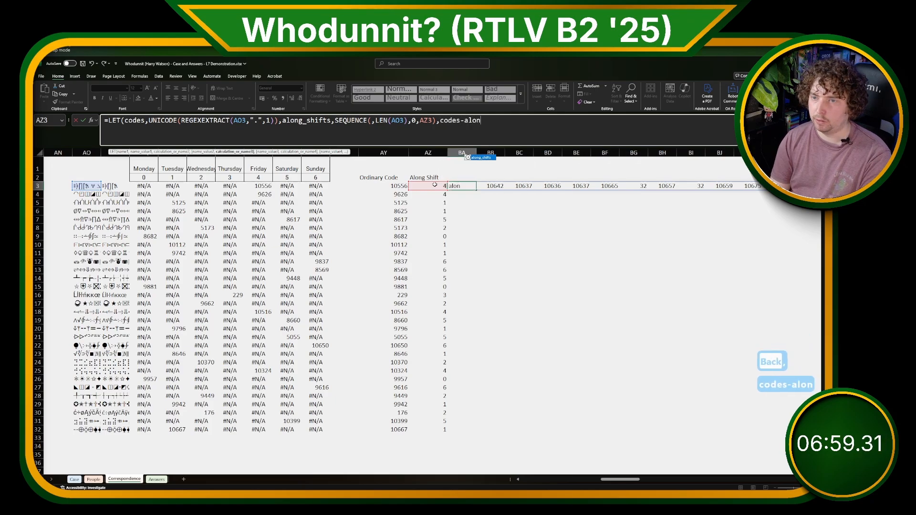
key("Tab")
type("-")
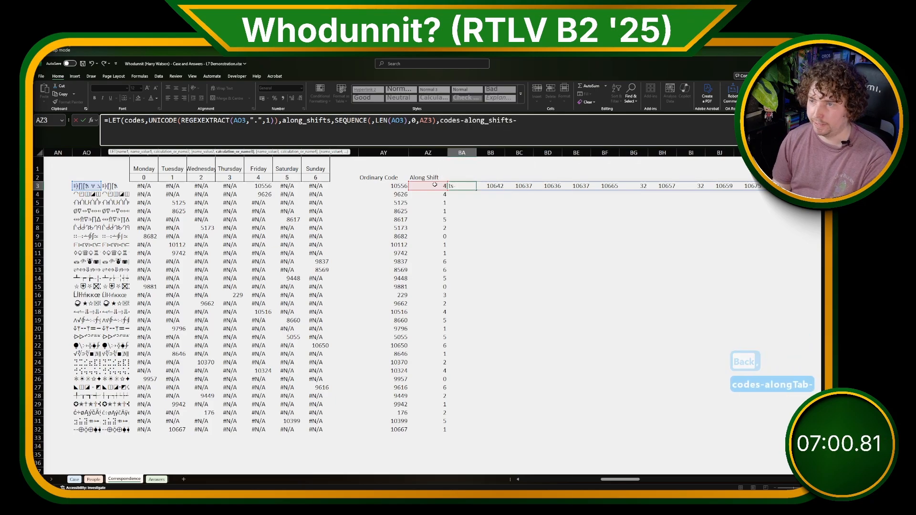
left_click(396, 187)
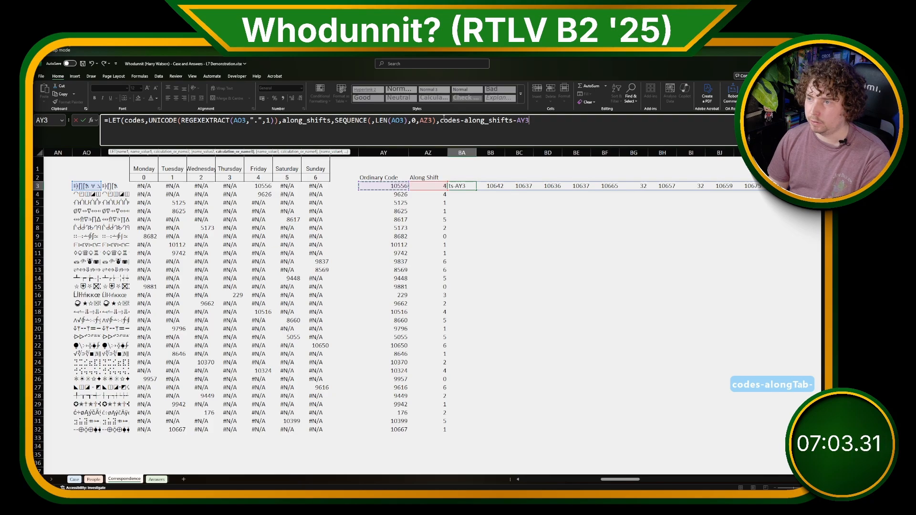
left_click(444, 137)
type("UNICHAR(")
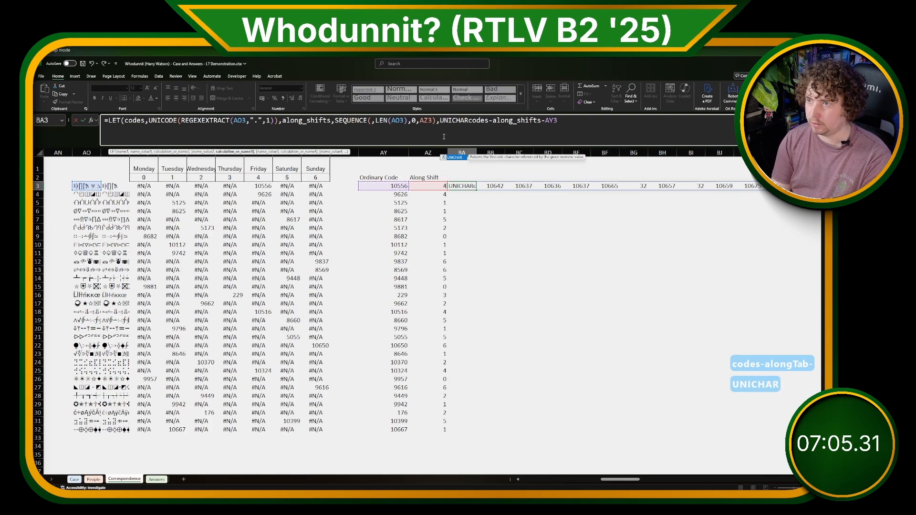
type(")")
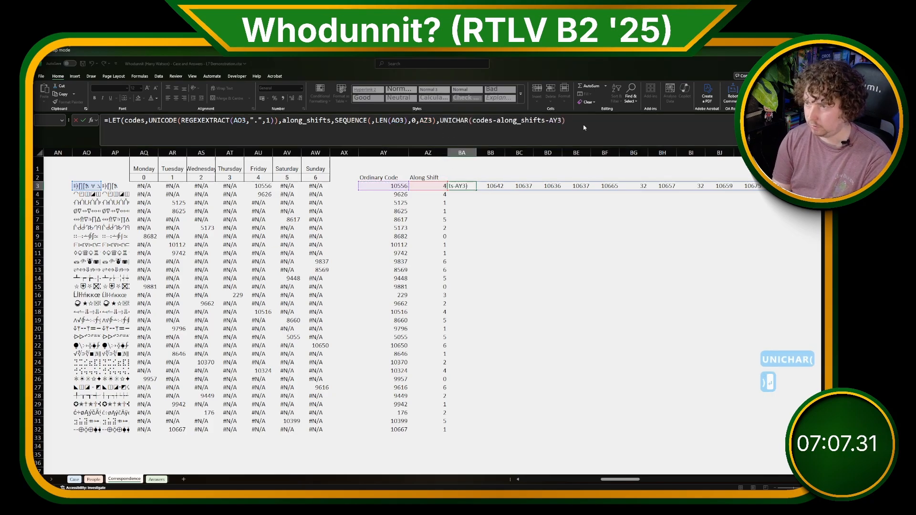
key("Return")
key("Return")
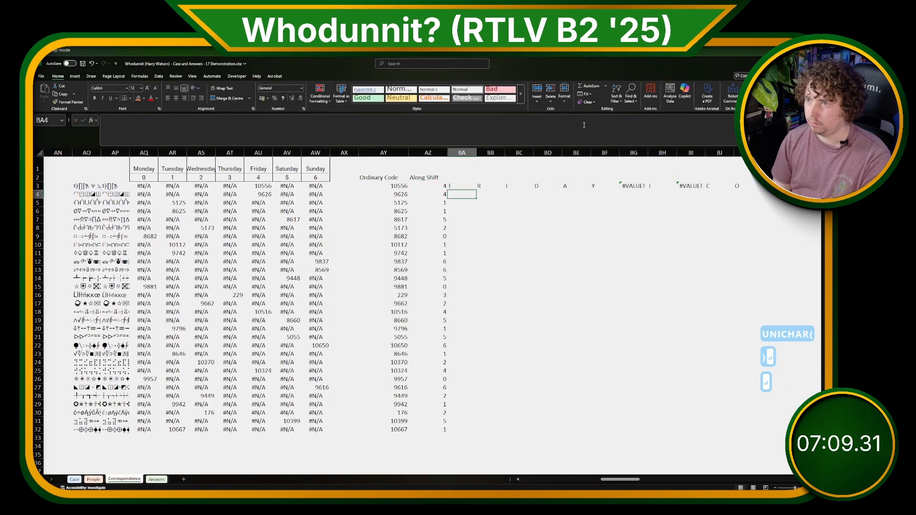
Name the UNICHAR(codes-along_shifts-AY3) calculation new_chars within the BA3 LET formula, leaving room for a final result argument.
left_click(437, 123)
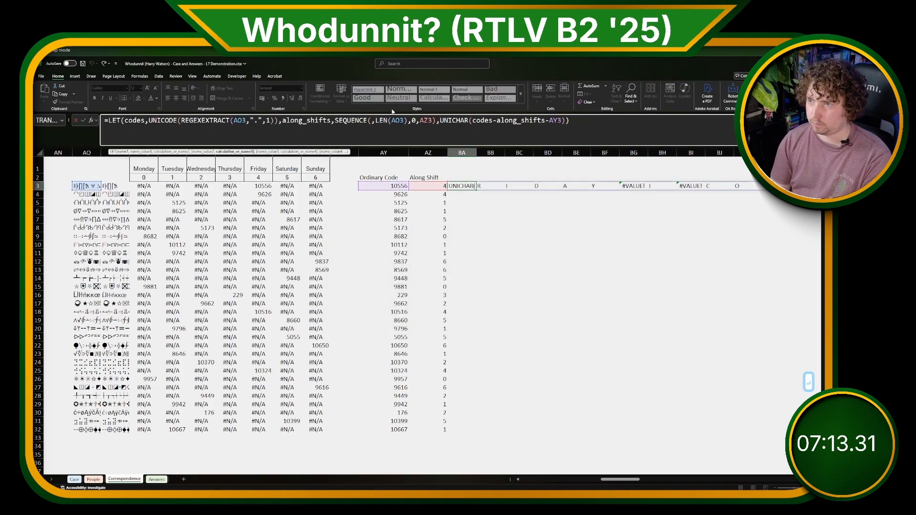
type("new_chars,")
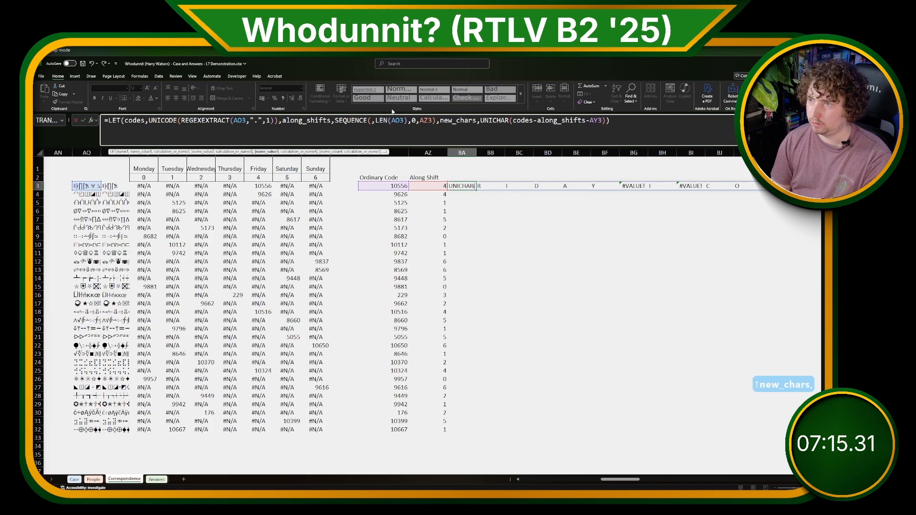
left_click(605, 126)
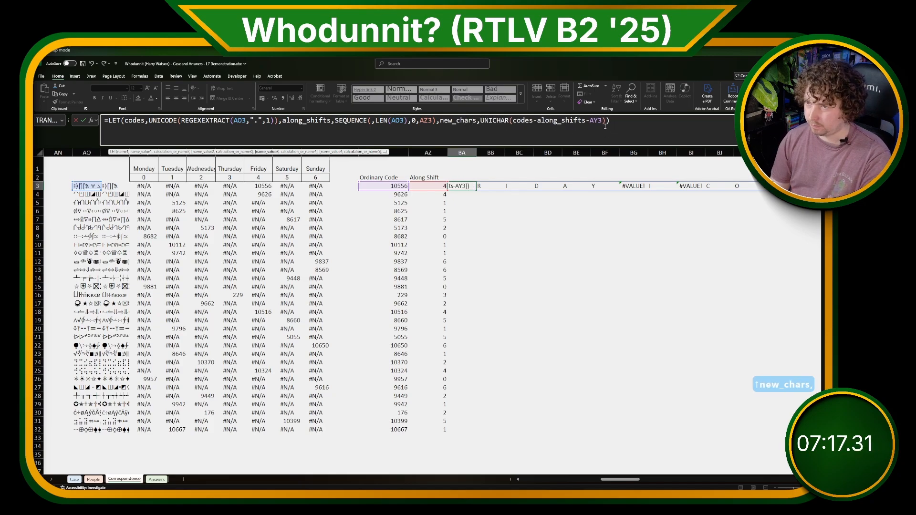
type(",")
key("BackSpace")
type(",")
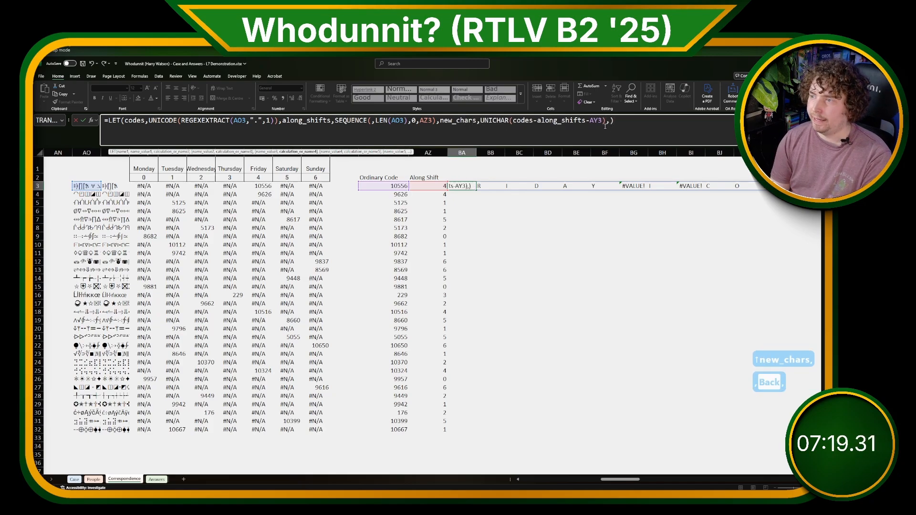
type("T")
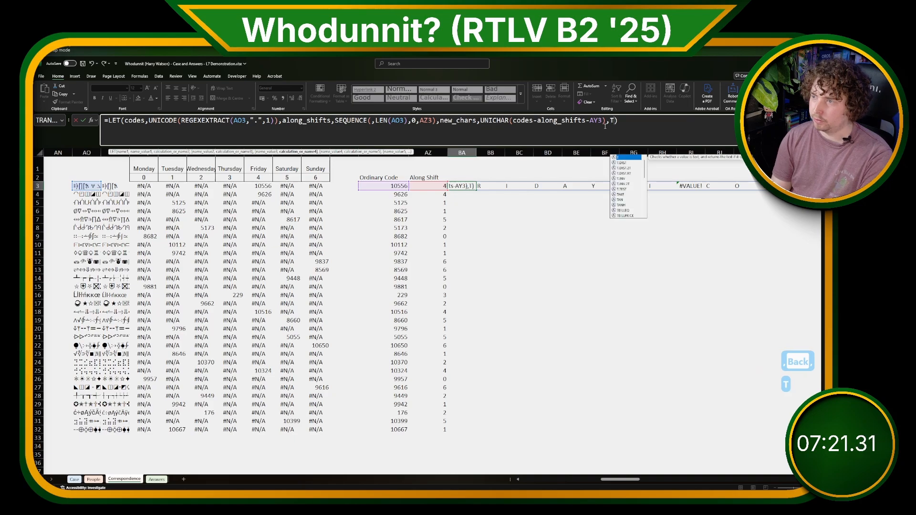
key("BackSpace")
type("TEXTJOIN(")
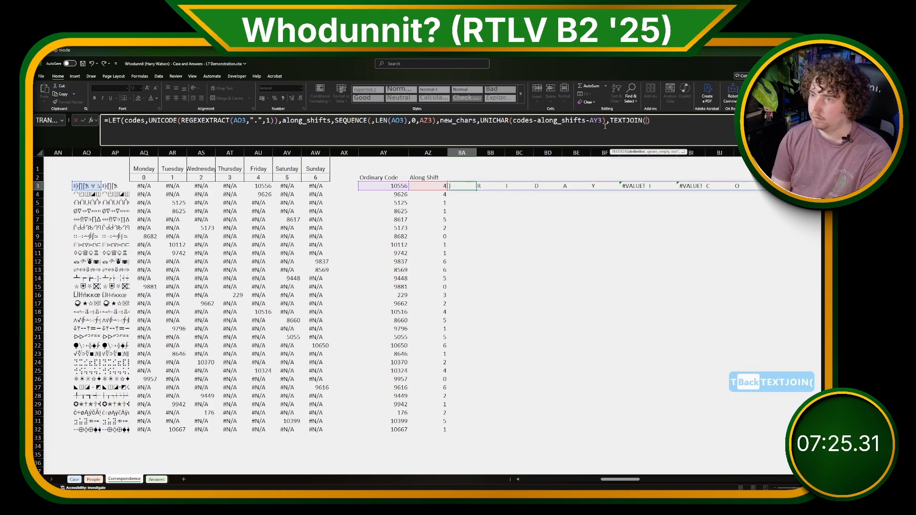
type("\"\"")
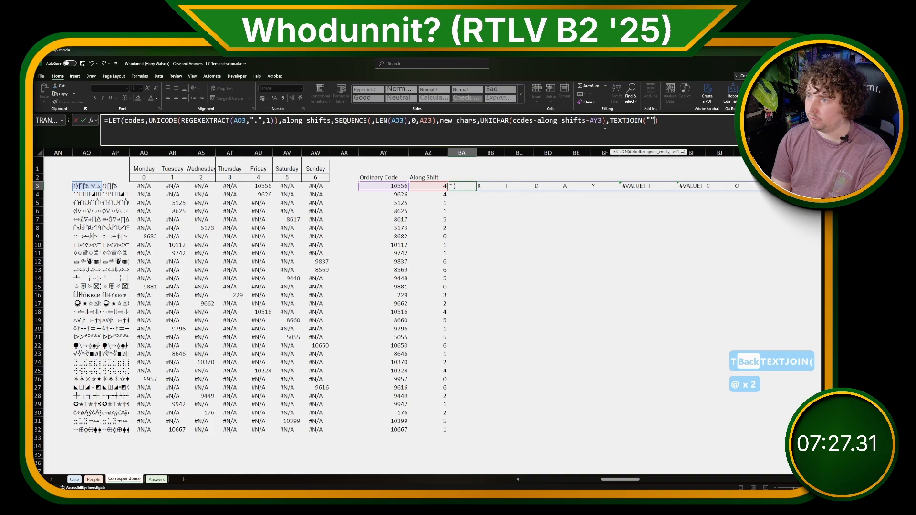
key("BackSpace")
key("BackSpace")
key("BackSpace")
key("BackSpace")
key("BackSpace")
key("BackSpace")
key("BackSpace")
key("BackSpace")
key("BackSpace")
key("BackSpace")
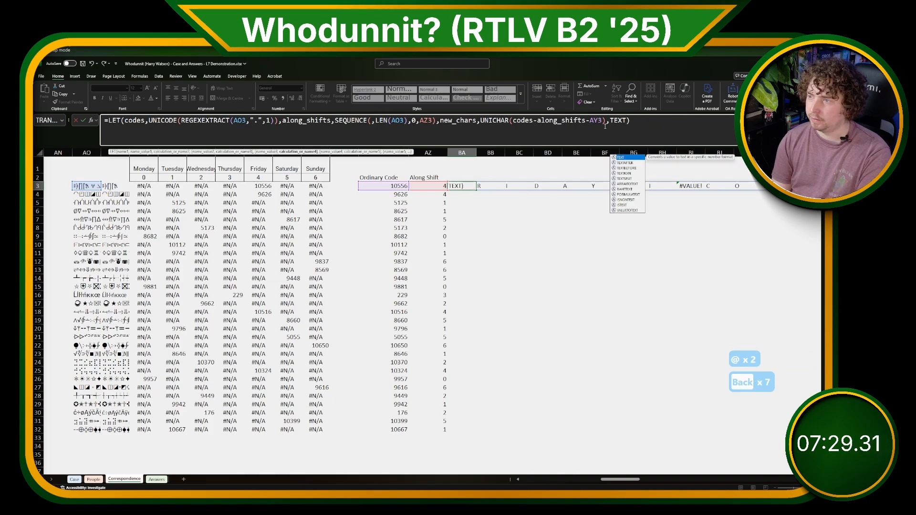
key("BackSpace")
Return CONCAT(TOROW(new_chars,2)) as the LET result in BA3, ignoring errors, and enter the formula.
type("CONCA")
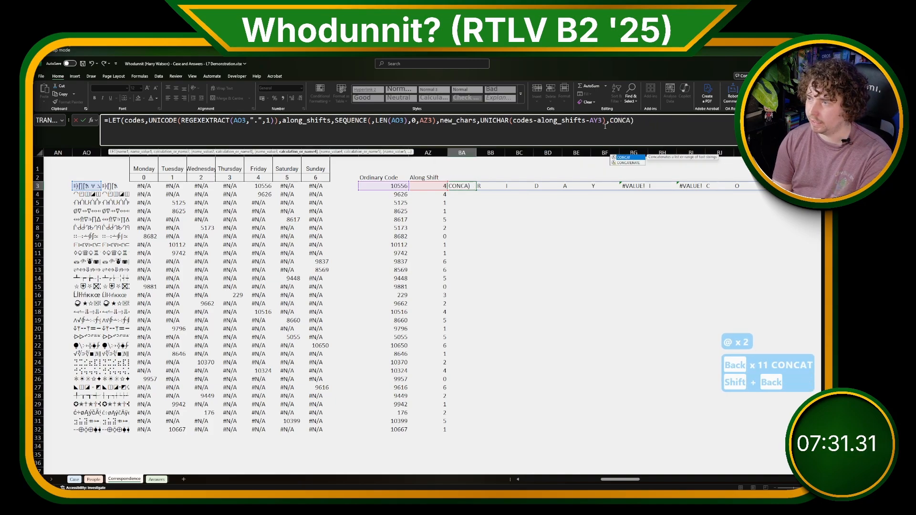
type("T(TOROW(")
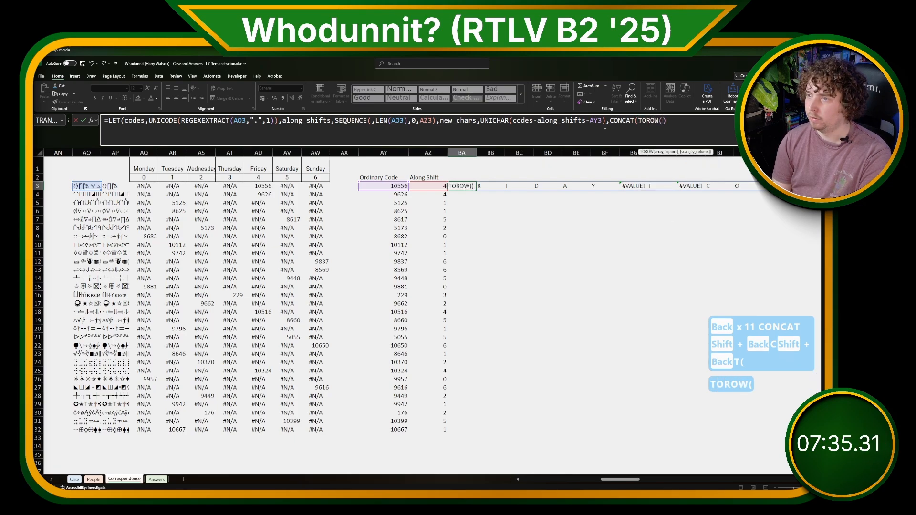
type("new")
key("Tab")
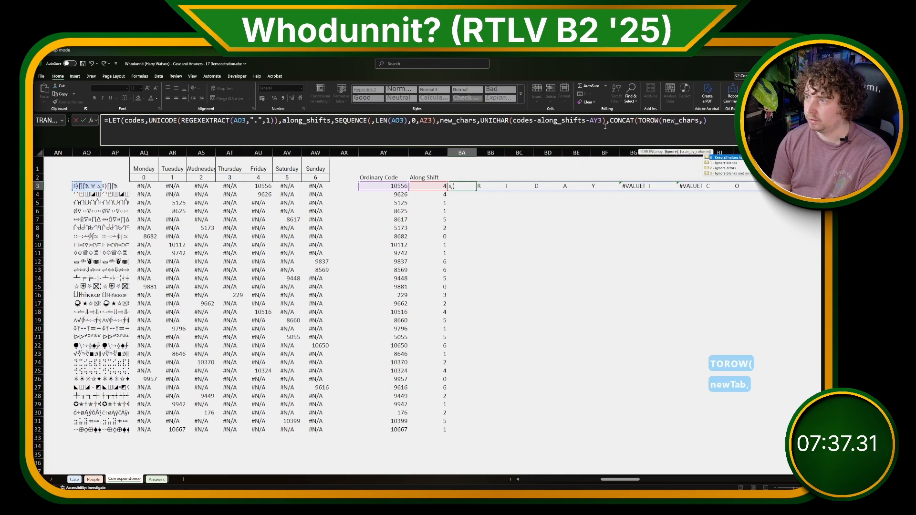
type(",2))")
key("Return")
Fill the BA3 decoding formula down to BA32 for all the messages.
left_click(472, 187)
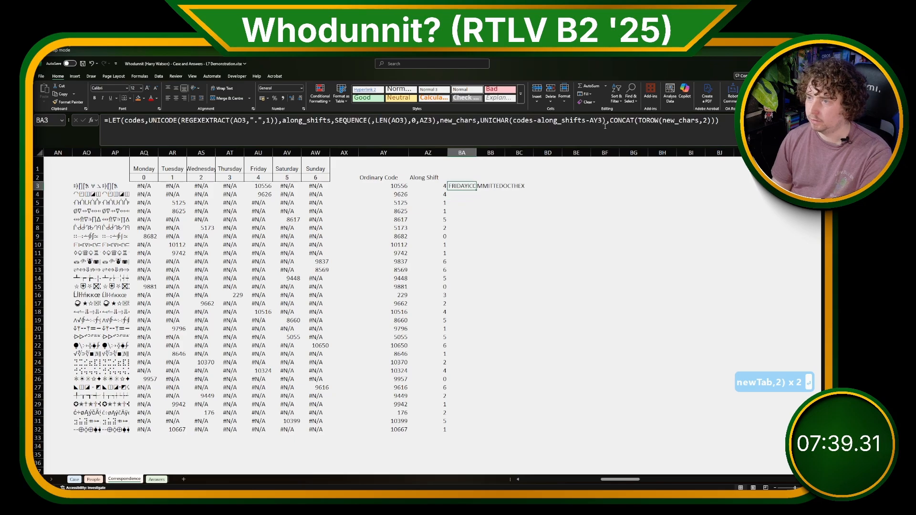
double_click(477, 191)
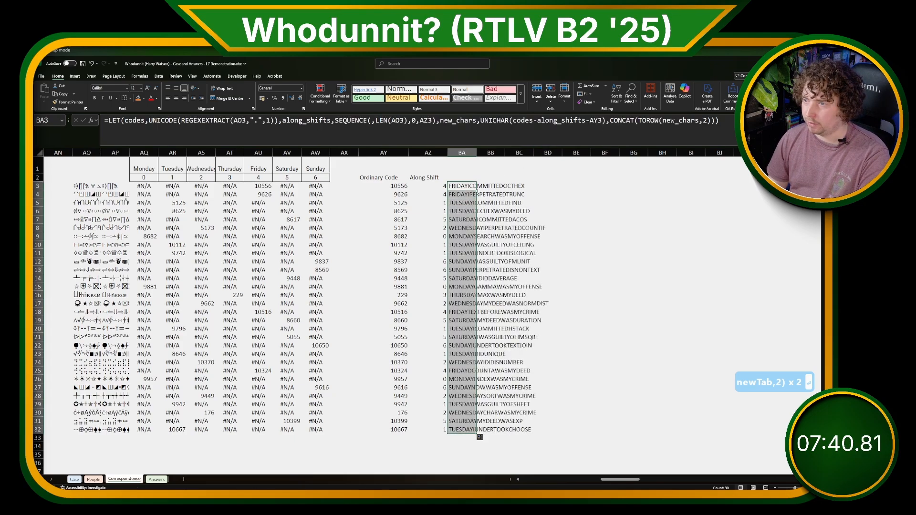
left_click(549, 237)
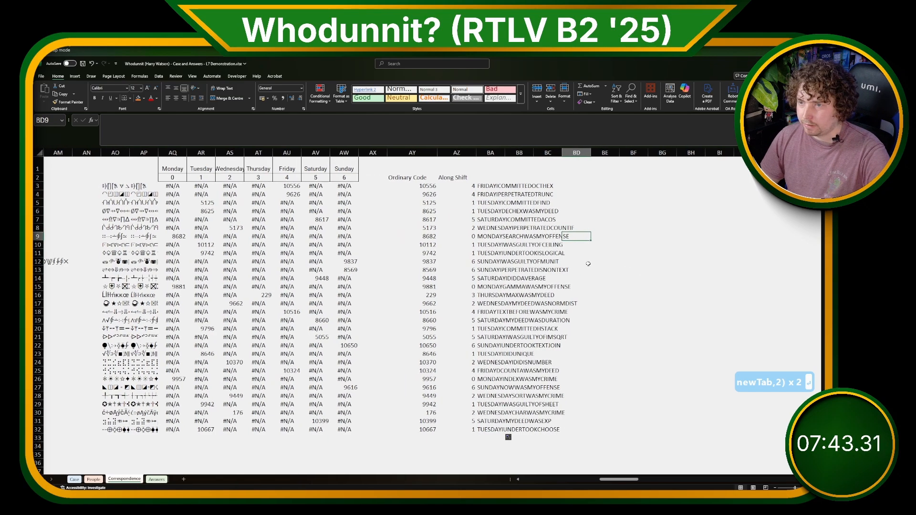
scroll(620, 277, "left", 1)
left_click_drag(115, 167, 554, 432)
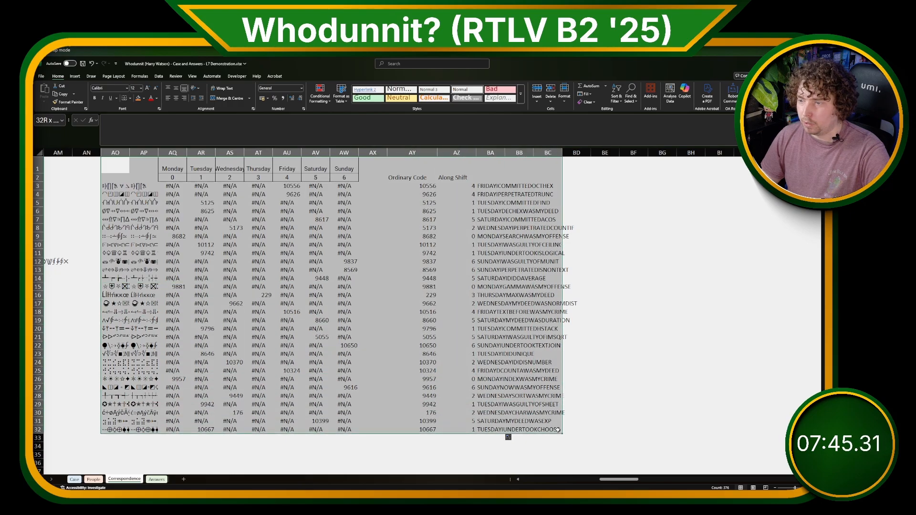
left_click(593, 352)
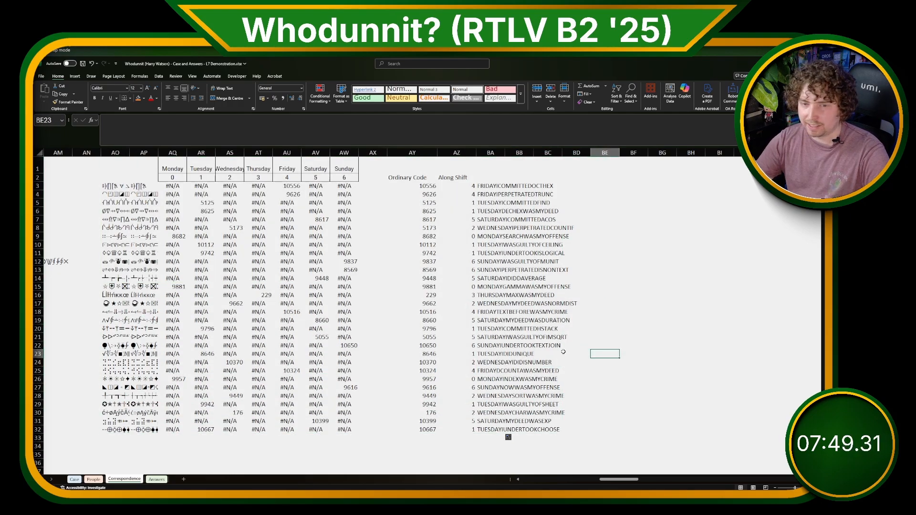
key("alt+shift+3")
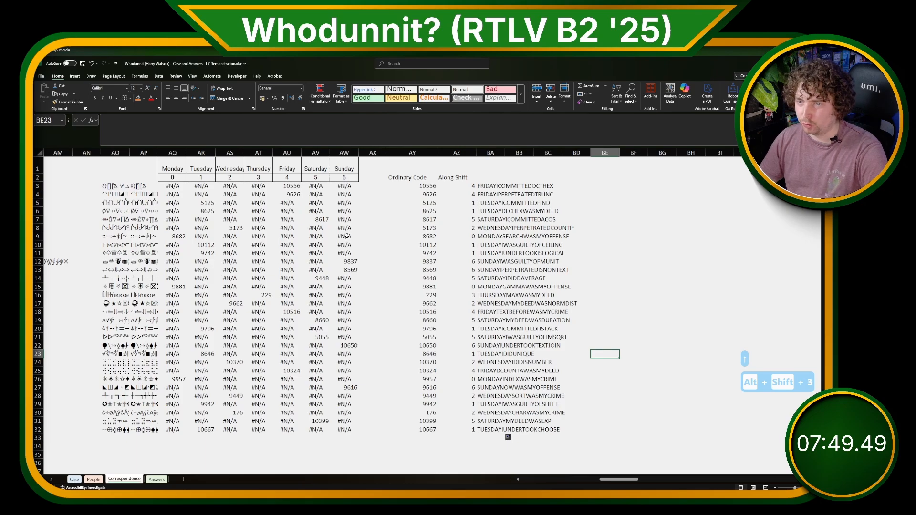